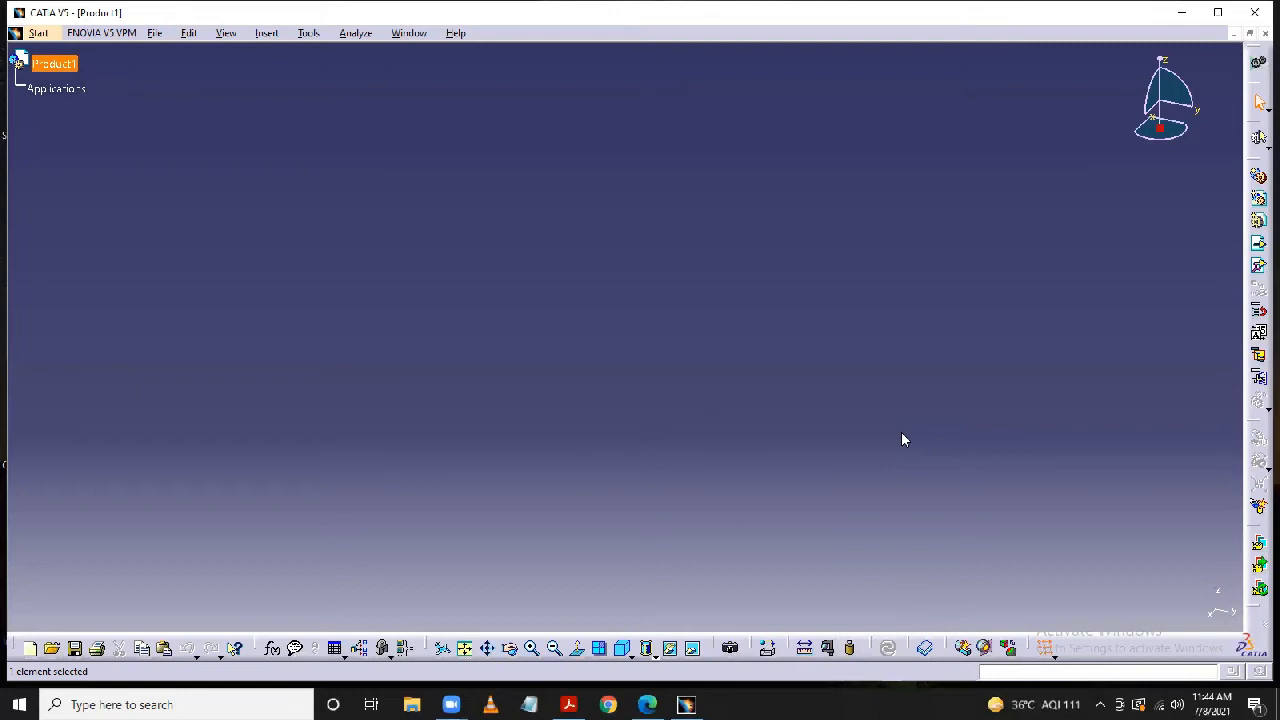
Close the empty product and create a new Part Design part named Part1 with hybrid design enabled.
{"action": "left_click", "coordinate": [153, 35]}
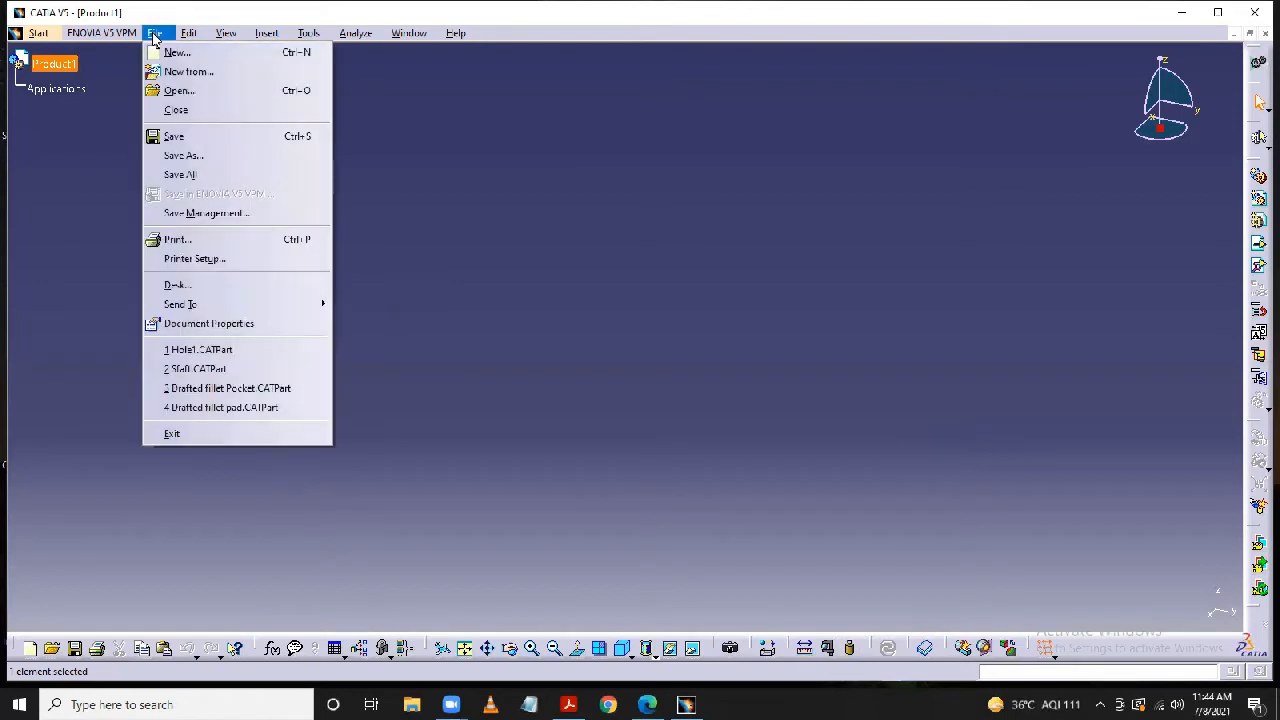
{"action": "left_click", "coordinate": [182, 112]}
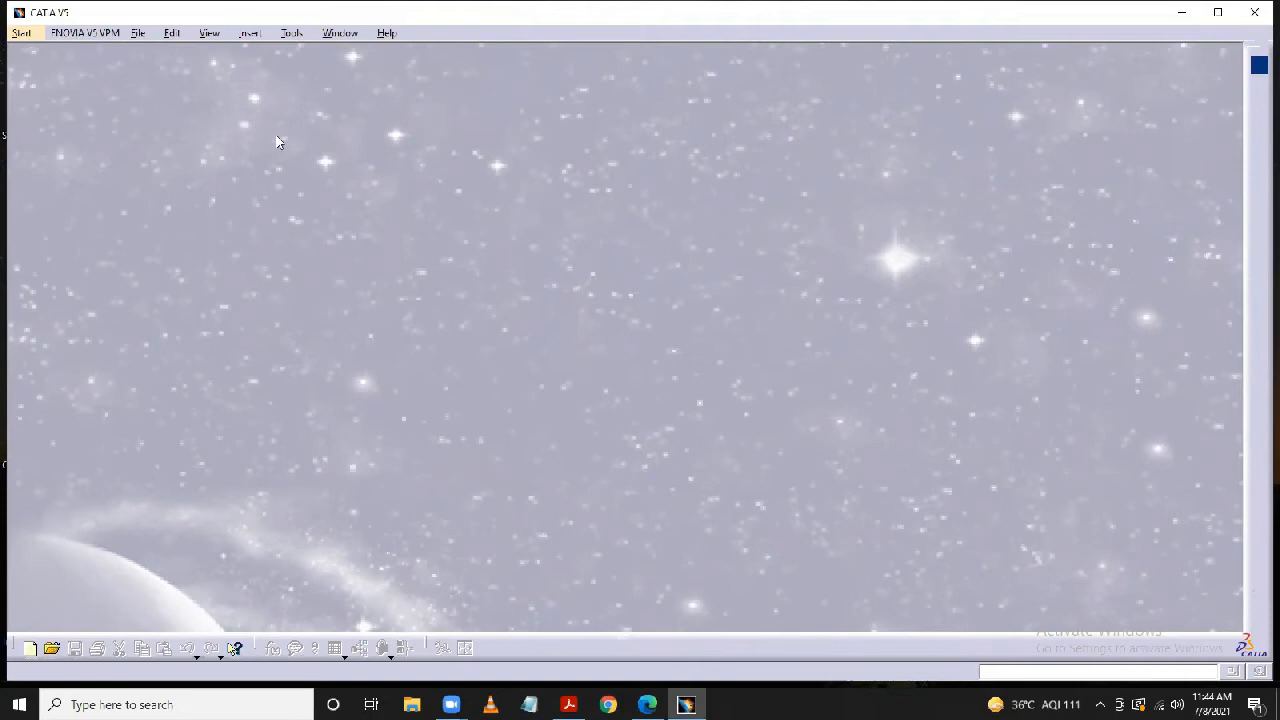
{"action": "left_click", "coordinate": [22, 33]}
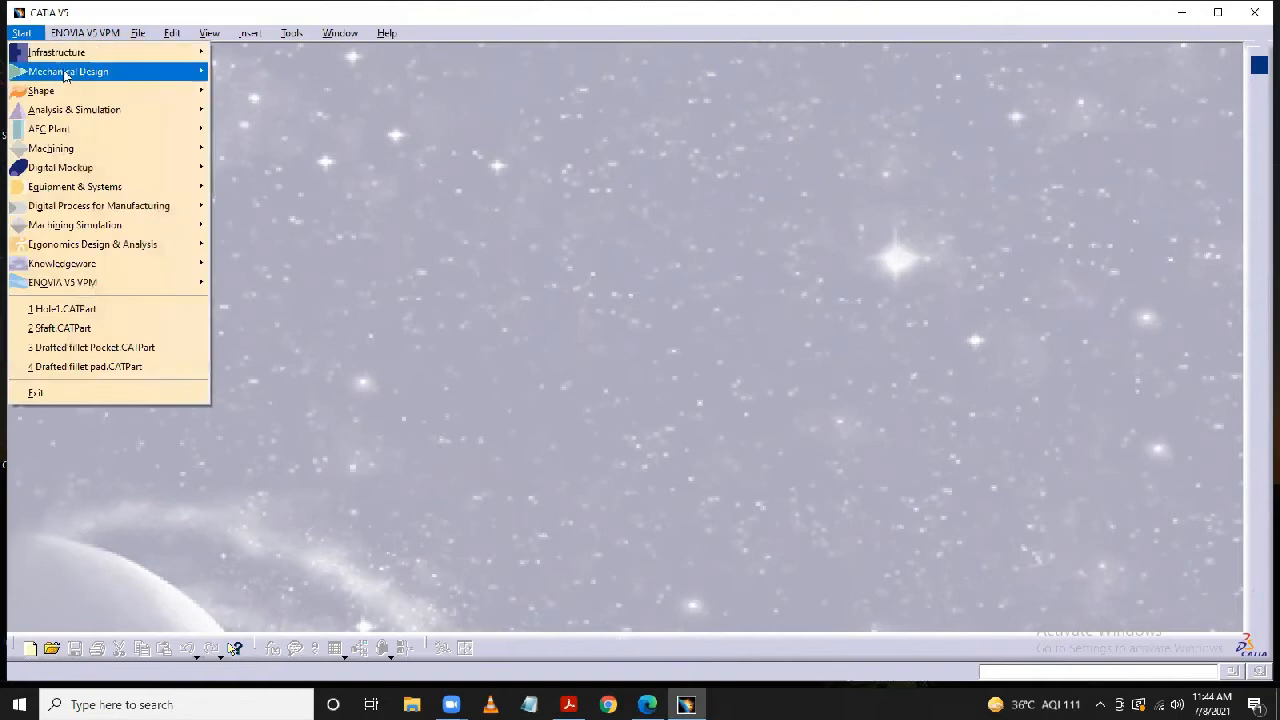
{"action": "mouse_move", "coordinate": [132, 76]}
{"action": "left_click", "coordinate": [253, 72]}
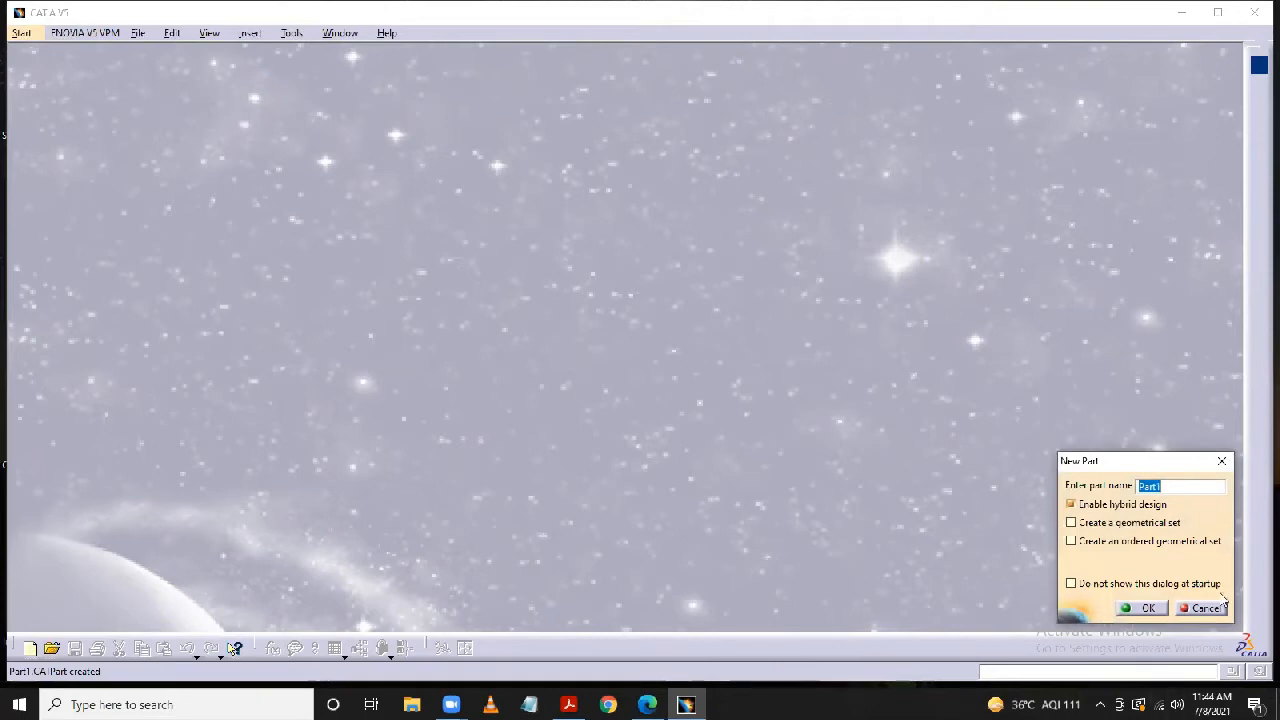
{"action": "left_click", "coordinate": [1150, 610]}
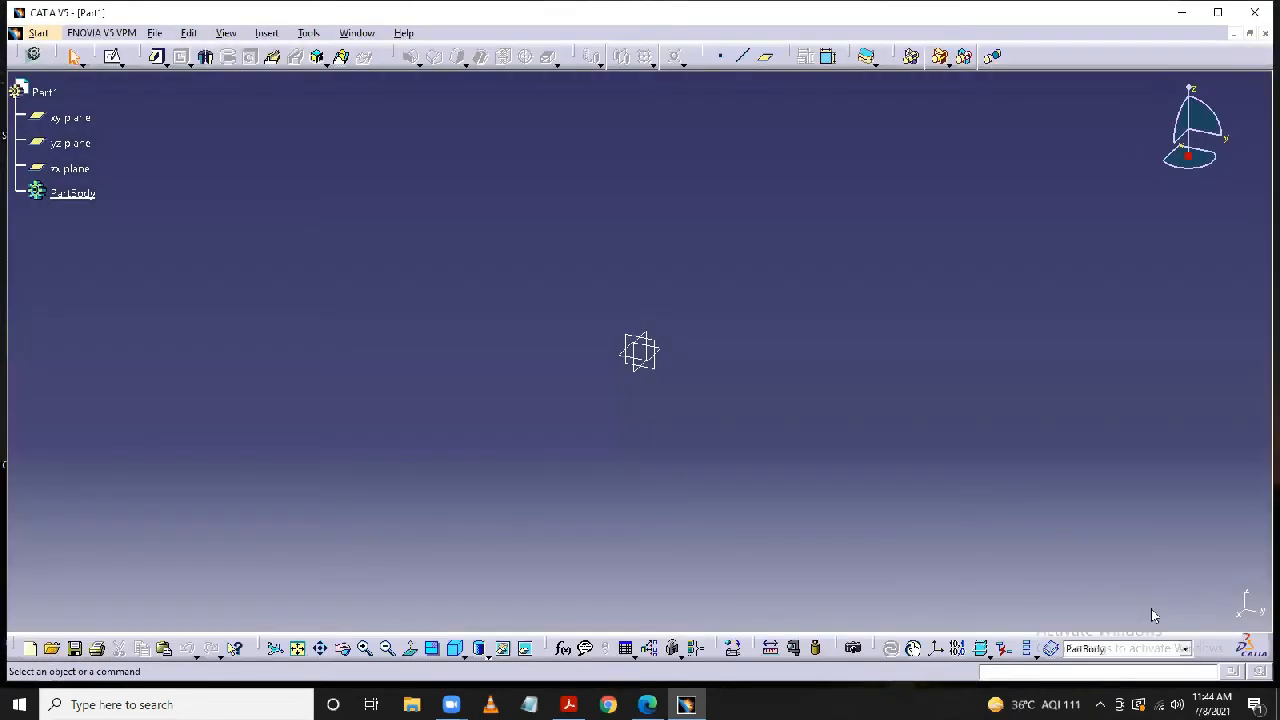
Sketch a closed L-shaped profile on the yz plane, cornered at the origin, about 74 mm wide and 75 mm high with legs about 8 and 12 mm thick.
{"action": "left_click", "coordinate": [658, 372]}
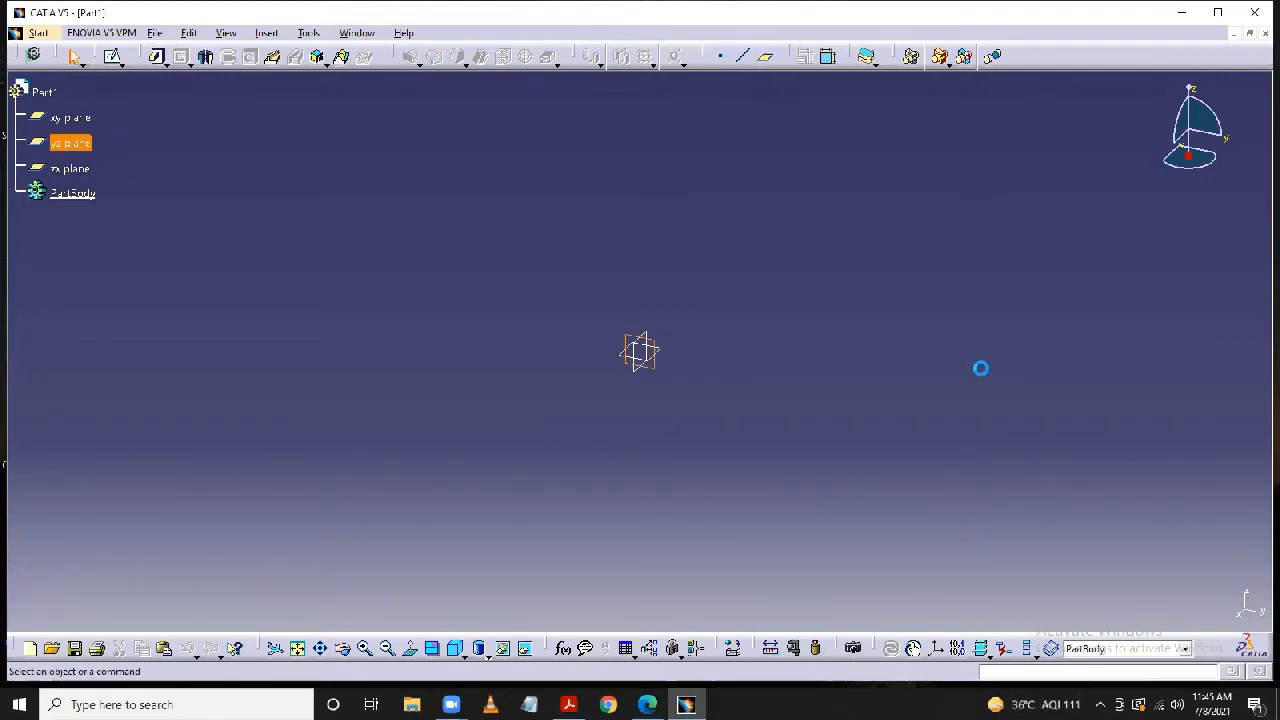
{"action": "left_click", "coordinate": [114, 58]}
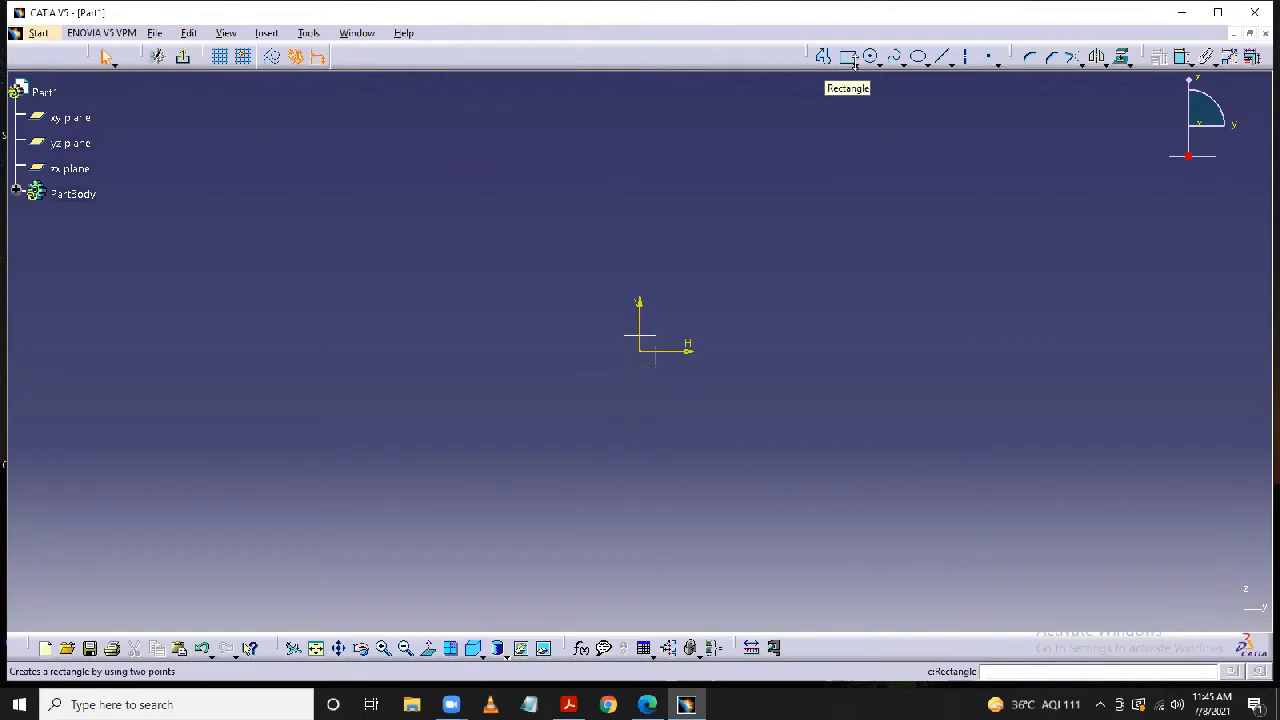
{"action": "left_click", "coordinate": [823, 57]}
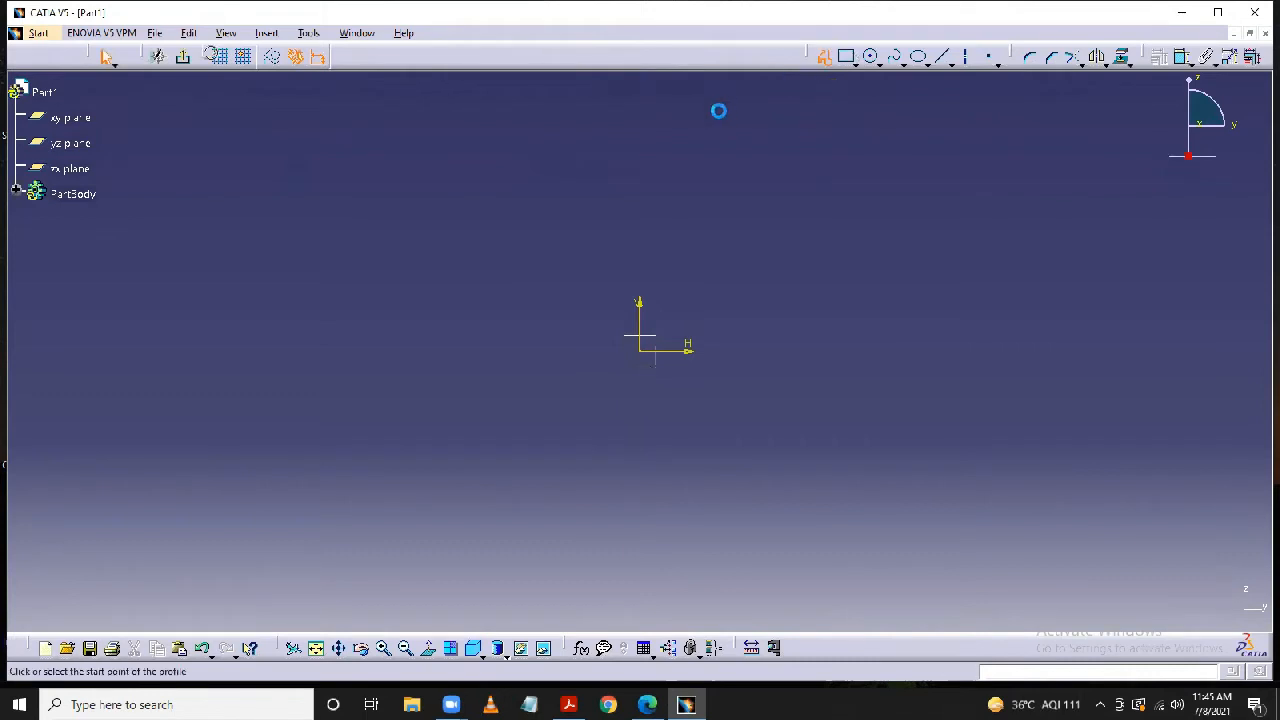
{"action": "left_click", "coordinate": [645, 172]}
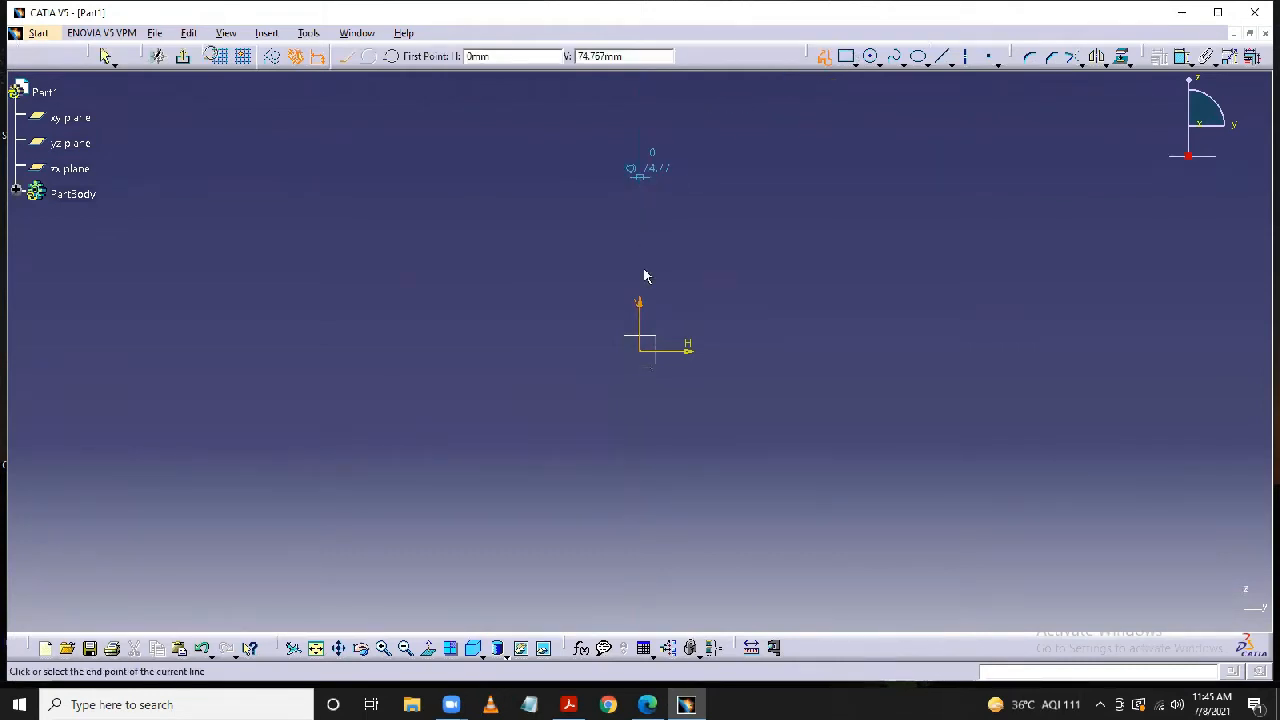
{"action": "left_click", "coordinate": [645, 358]}
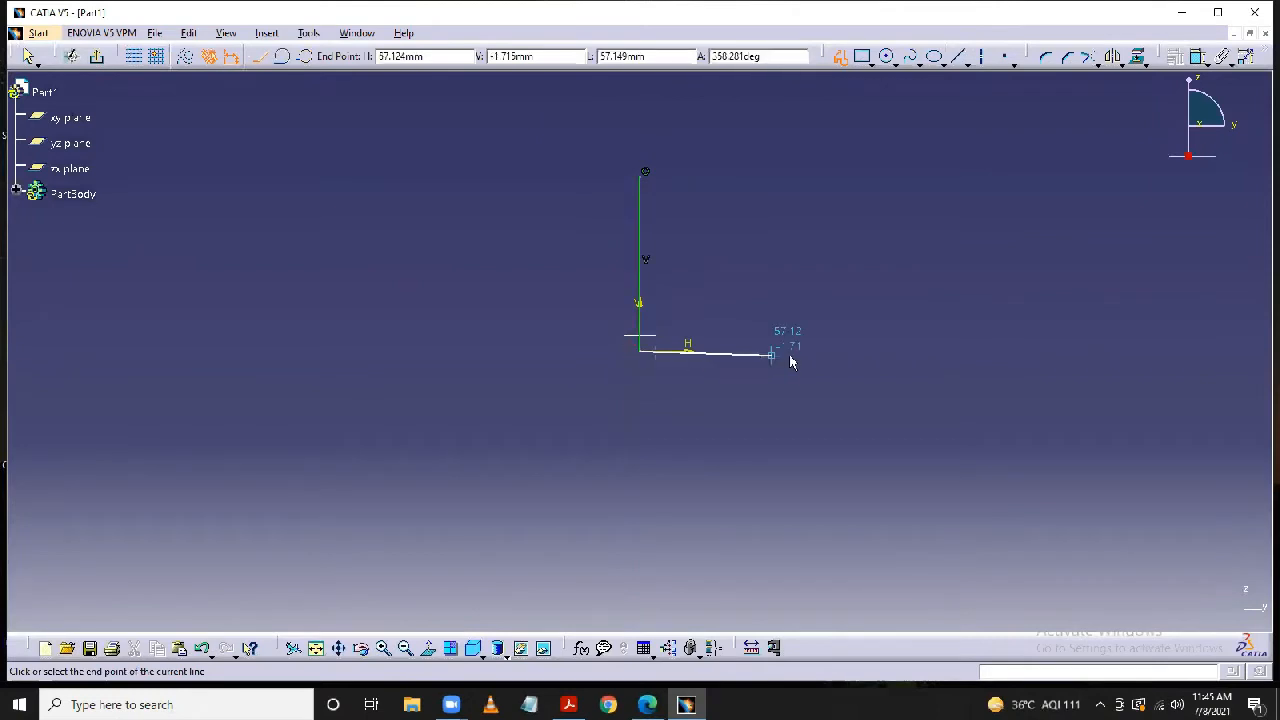
{"action": "left_click", "coordinate": [812, 343]}
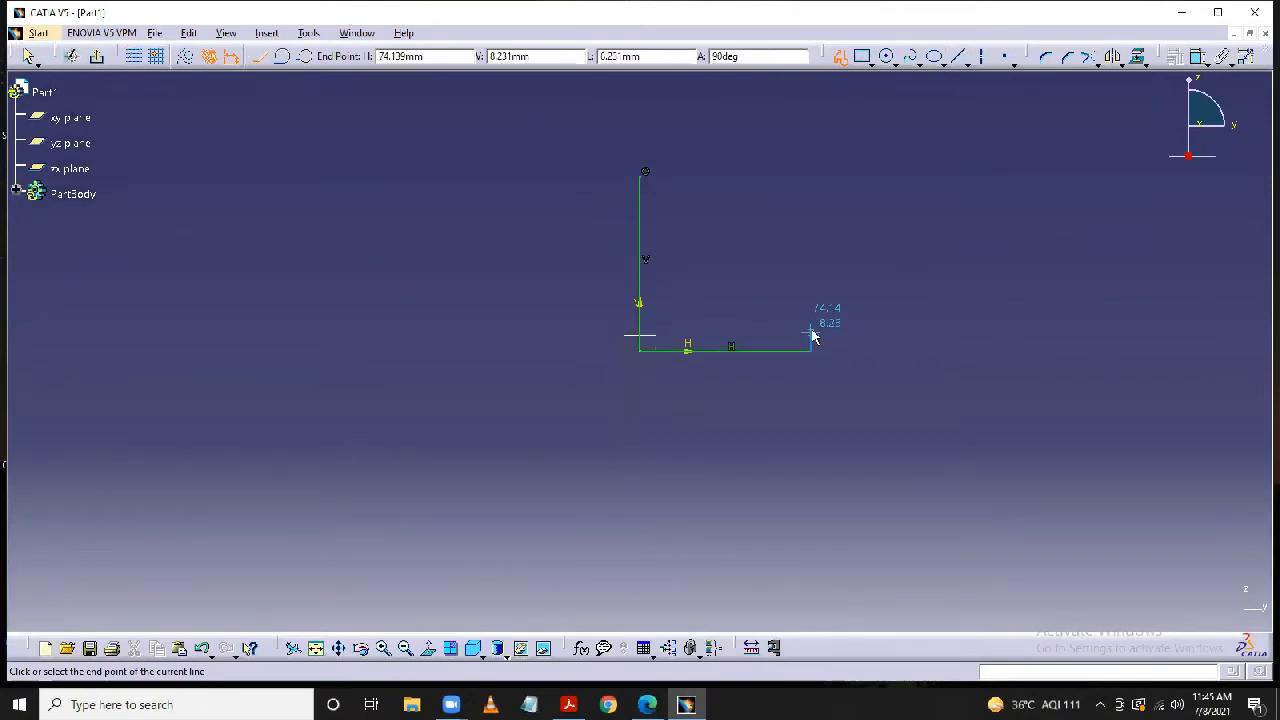
{"action": "left_click", "coordinate": [812, 334]}
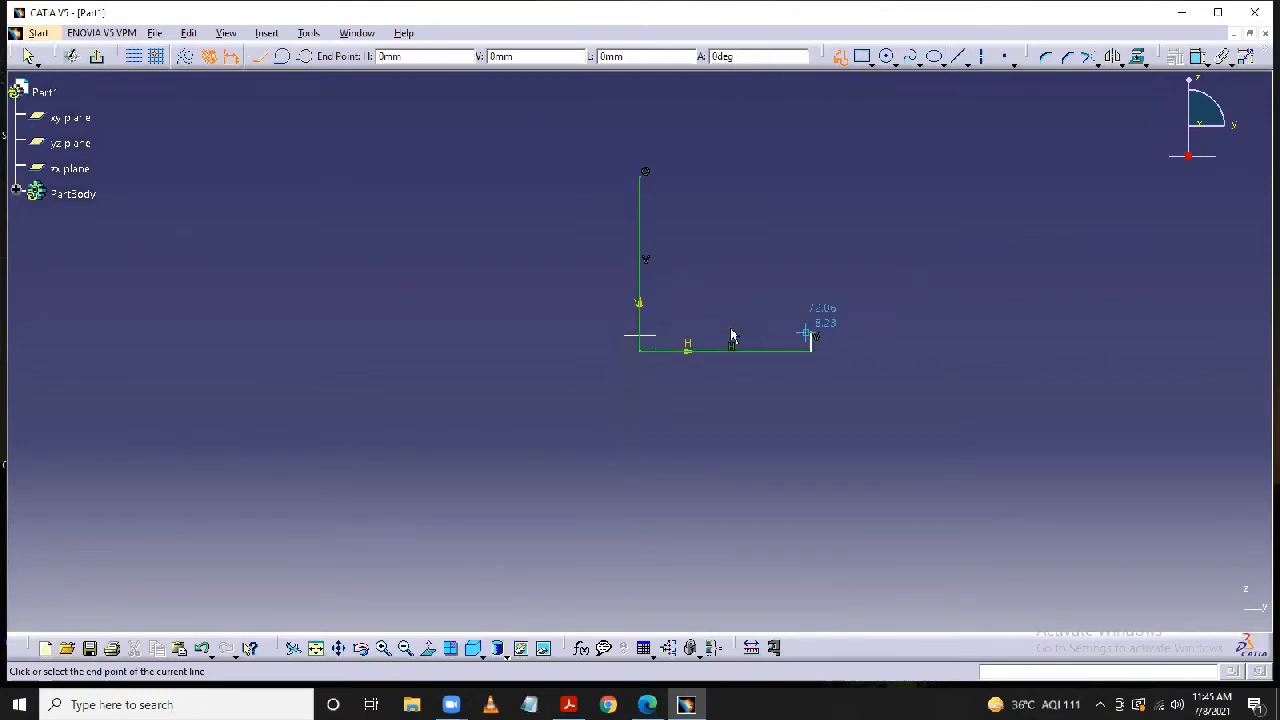
{"action": "left_click", "coordinate": [667, 333]}
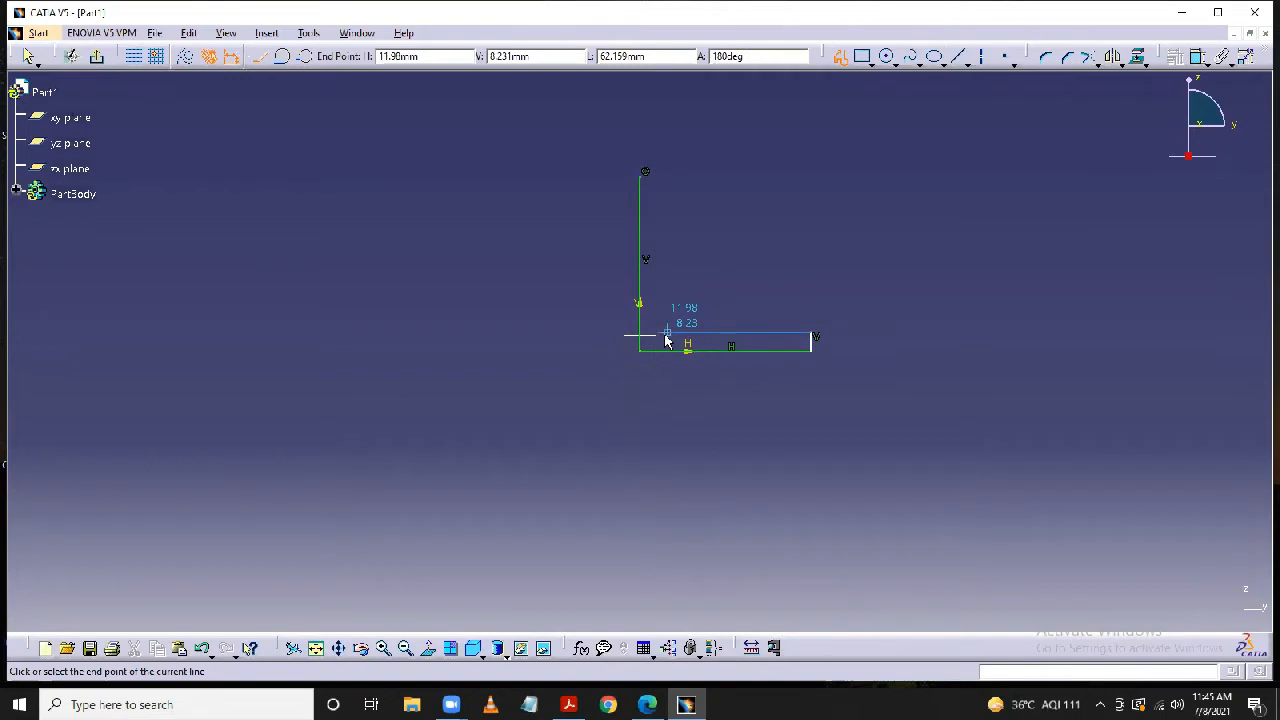
{"action": "left_click", "coordinate": [667, 179]}
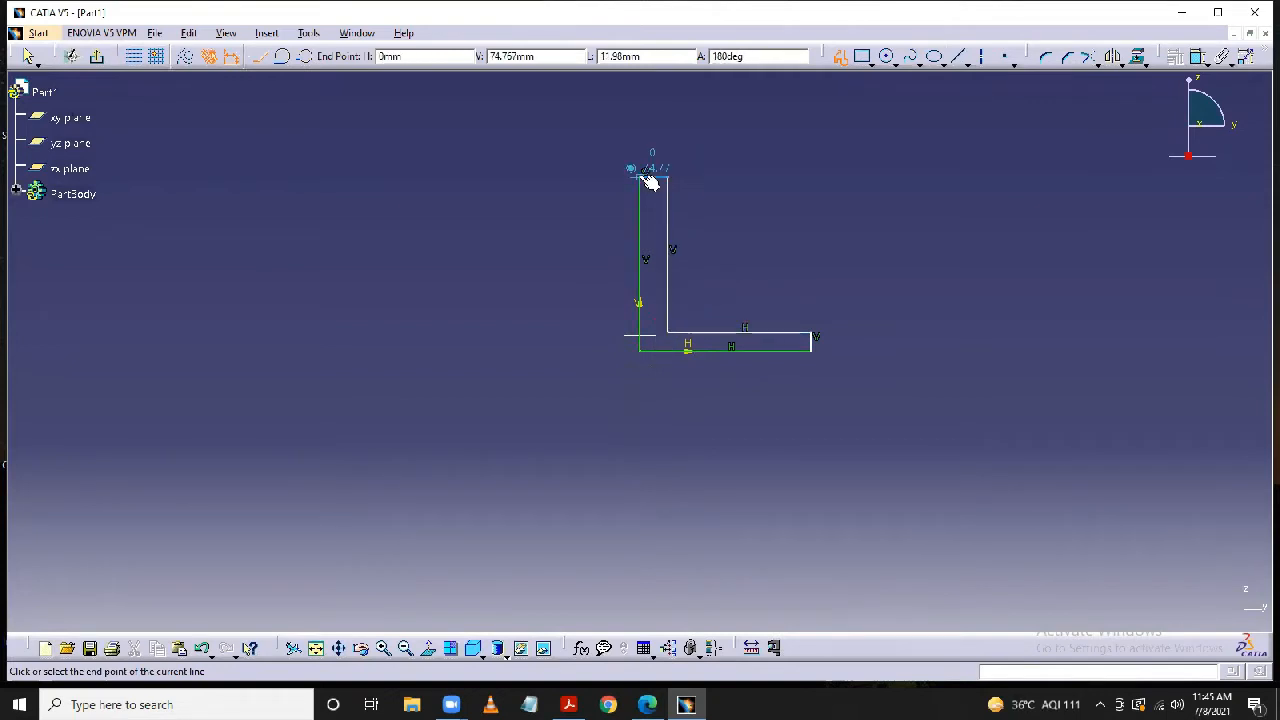
{"action": "left_click", "coordinate": [641, 177]}
{"action": "left_click", "coordinate": [938, 183]}
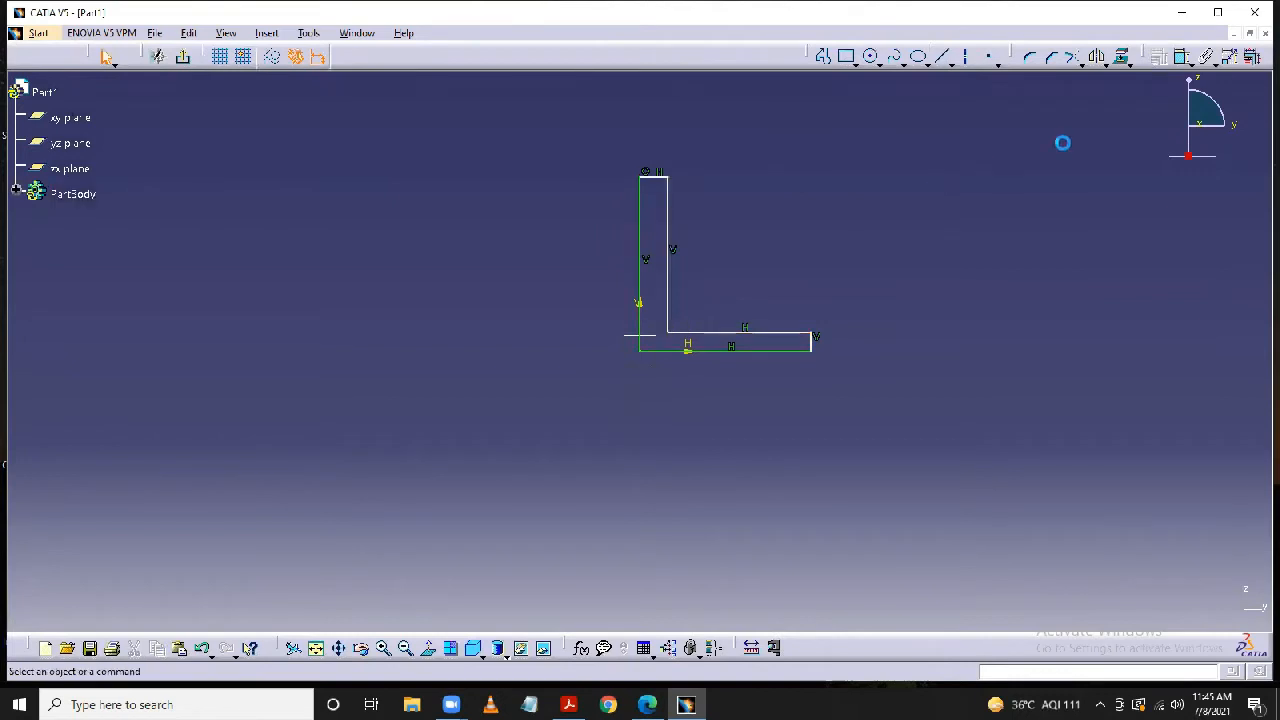
Dimension the bottom edge of the L-profile and set its length to 75 mm.
{"action": "left_click", "coordinate": [1183, 58]}
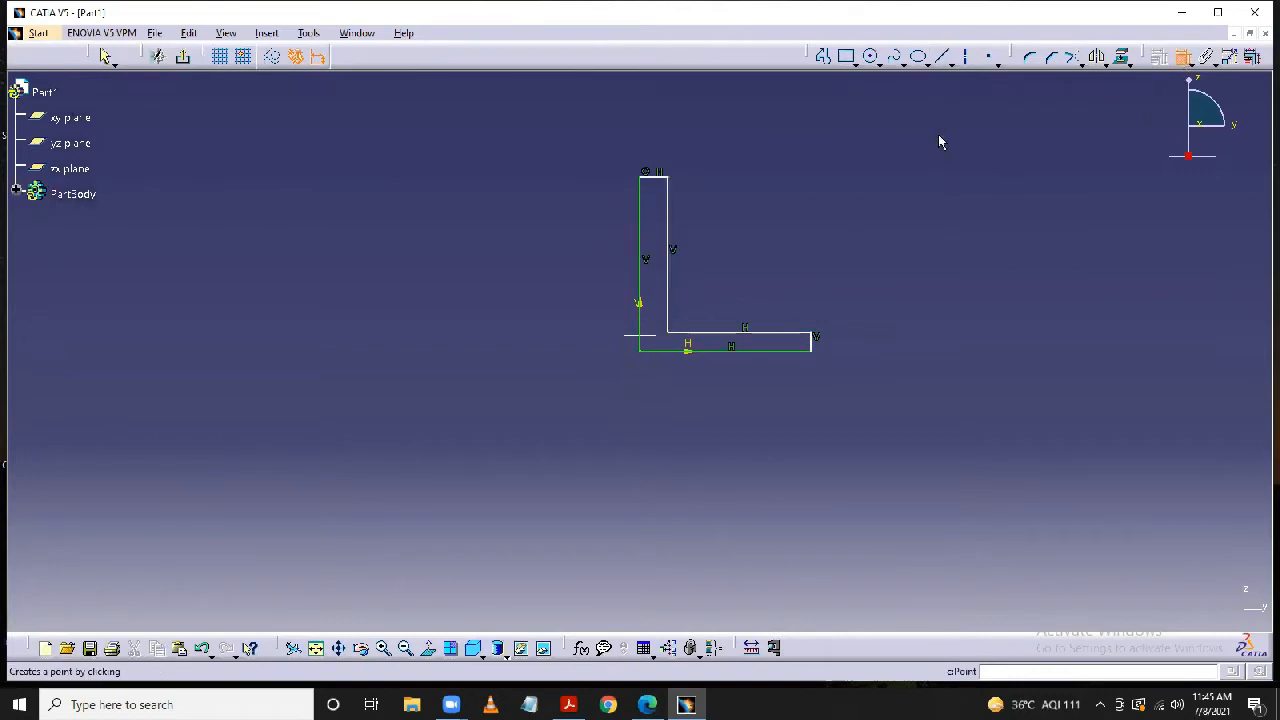
{"action": "left_click", "coordinate": [731, 350]}
{"action": "left_click", "coordinate": [717, 398]}
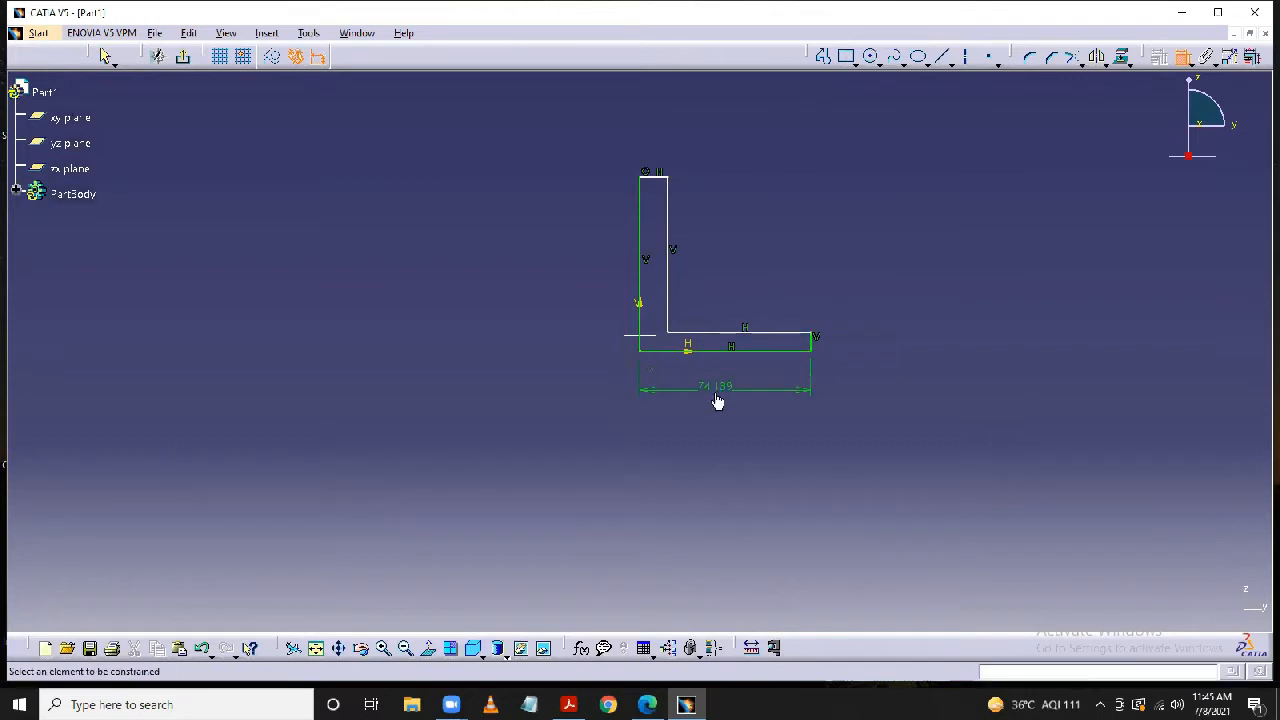
{"action": "double_click", "coordinate": [722, 397]}
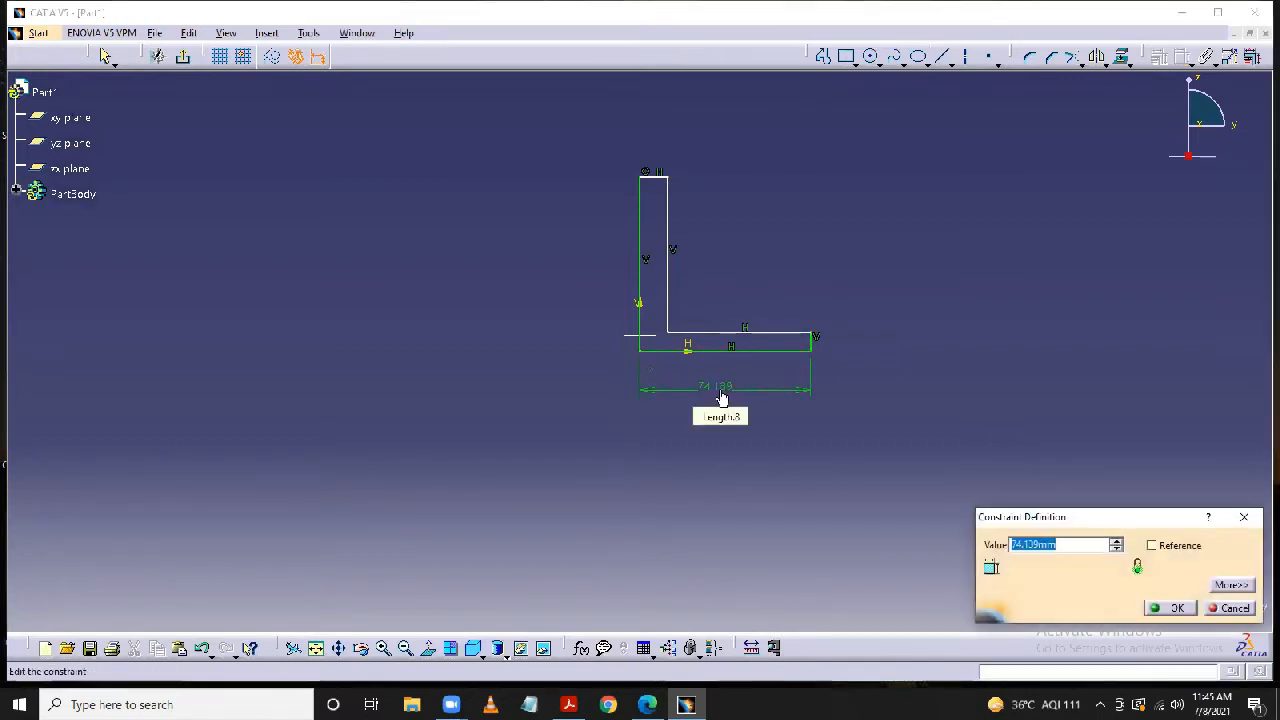
{"action": "type", "text": "45"}
{"action": "key", "text": "BackSpace"}
{"action": "type", "text": "75"}
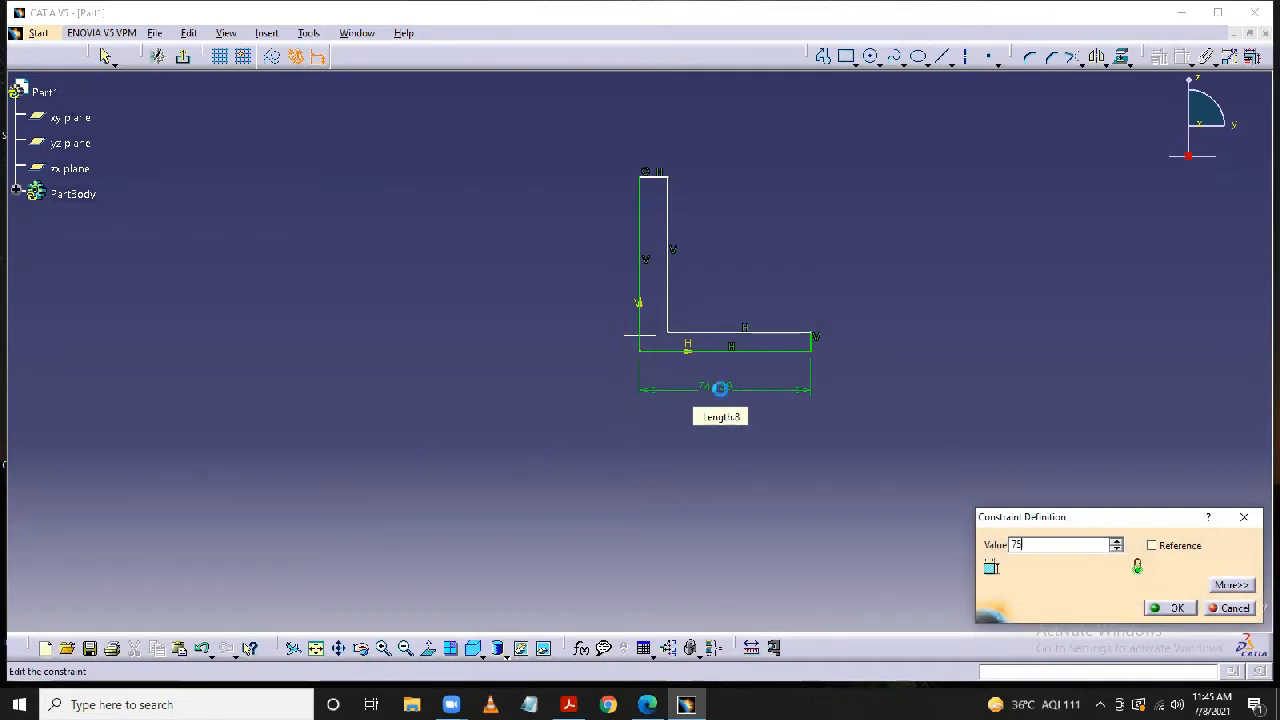
{"action": "key", "text": "Return"}
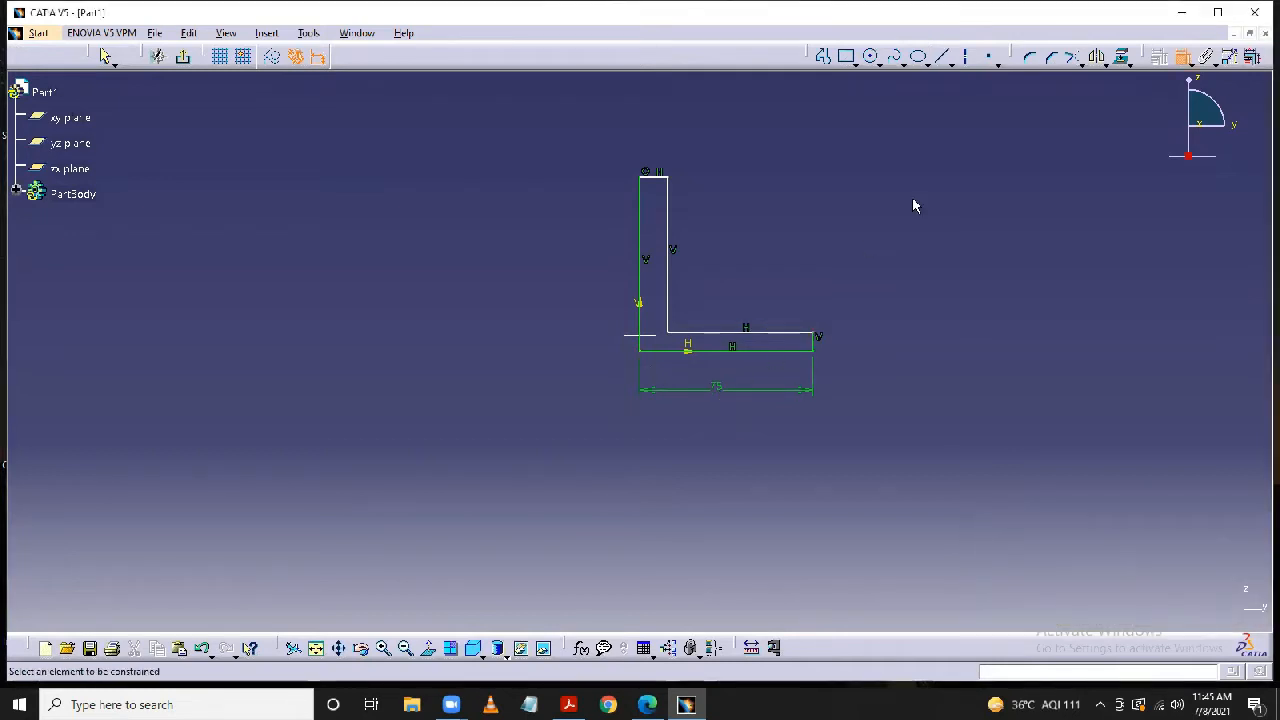
Dimension the outer vertical edge of the L-profile and set its height to 80 mm.
{"action": "left_click", "coordinate": [640, 263]}
{"action": "double_click", "coordinate": [605, 262]}
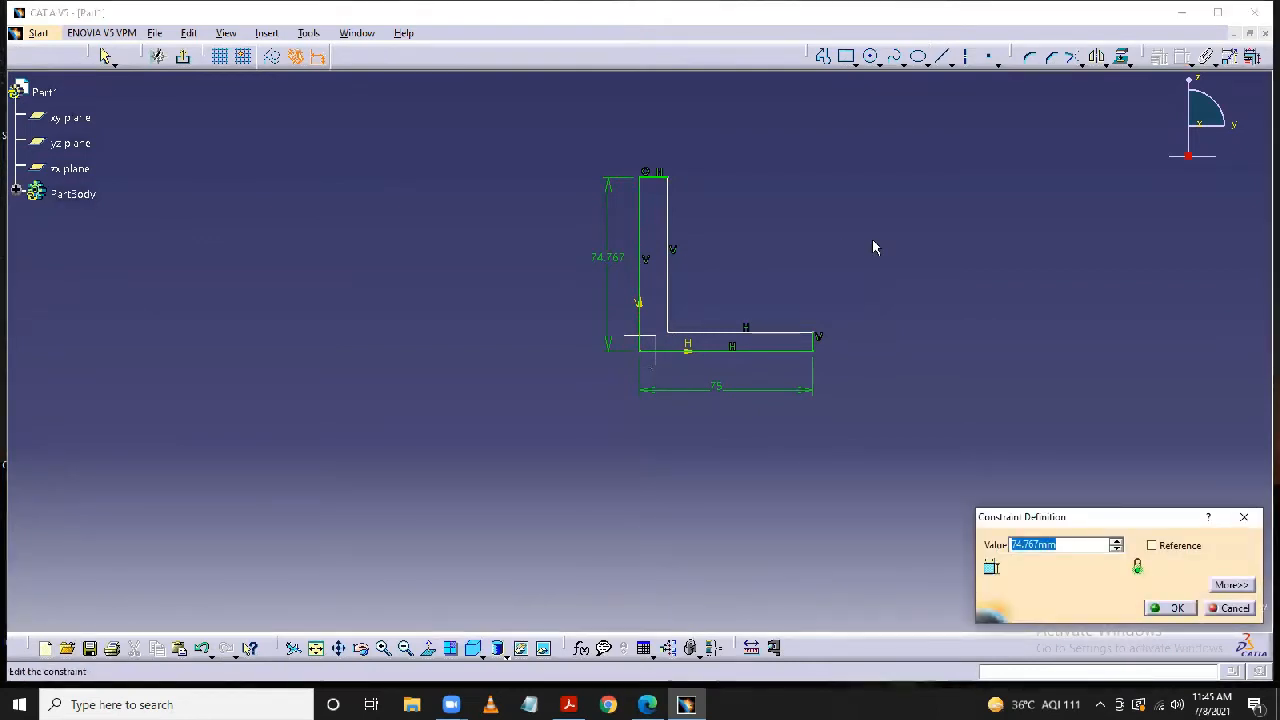
{"action": "type", "text": "80"}
{"action": "key", "text": "Return"}
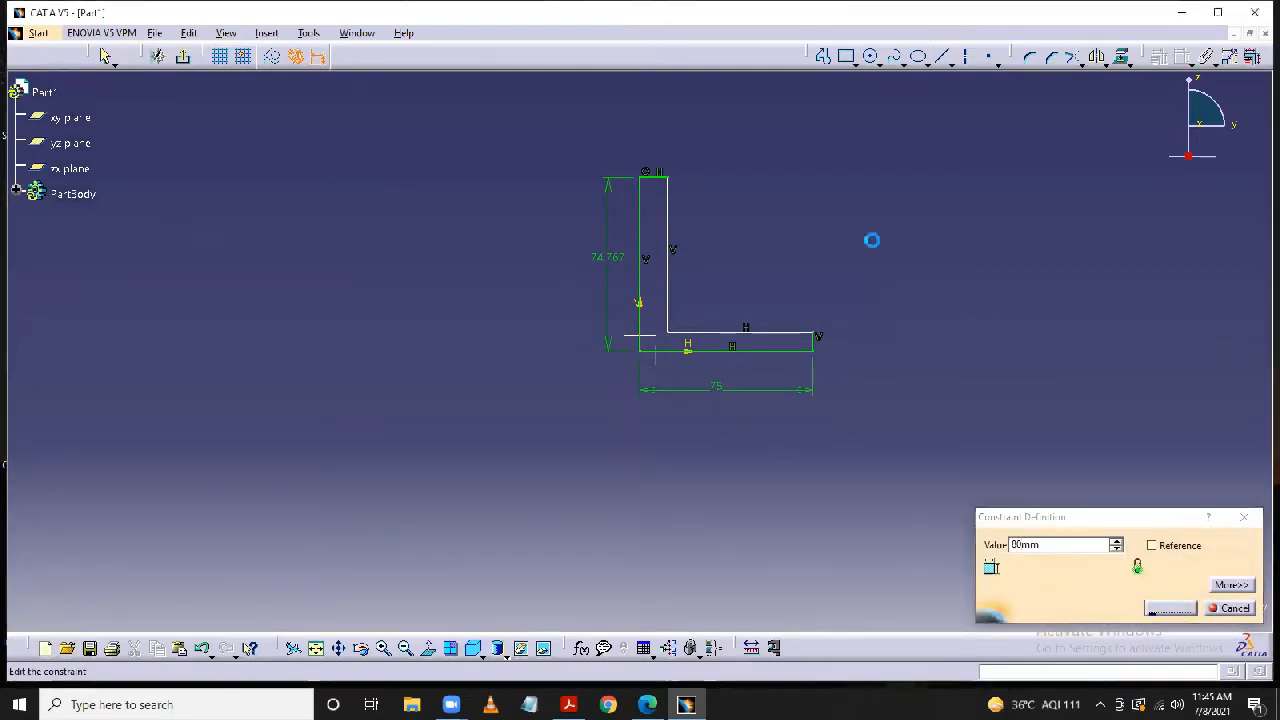
Dimension the short end edge of the horizontal leg and set its thickness to 12 mm.
{"action": "left_click", "coordinate": [815, 341]}
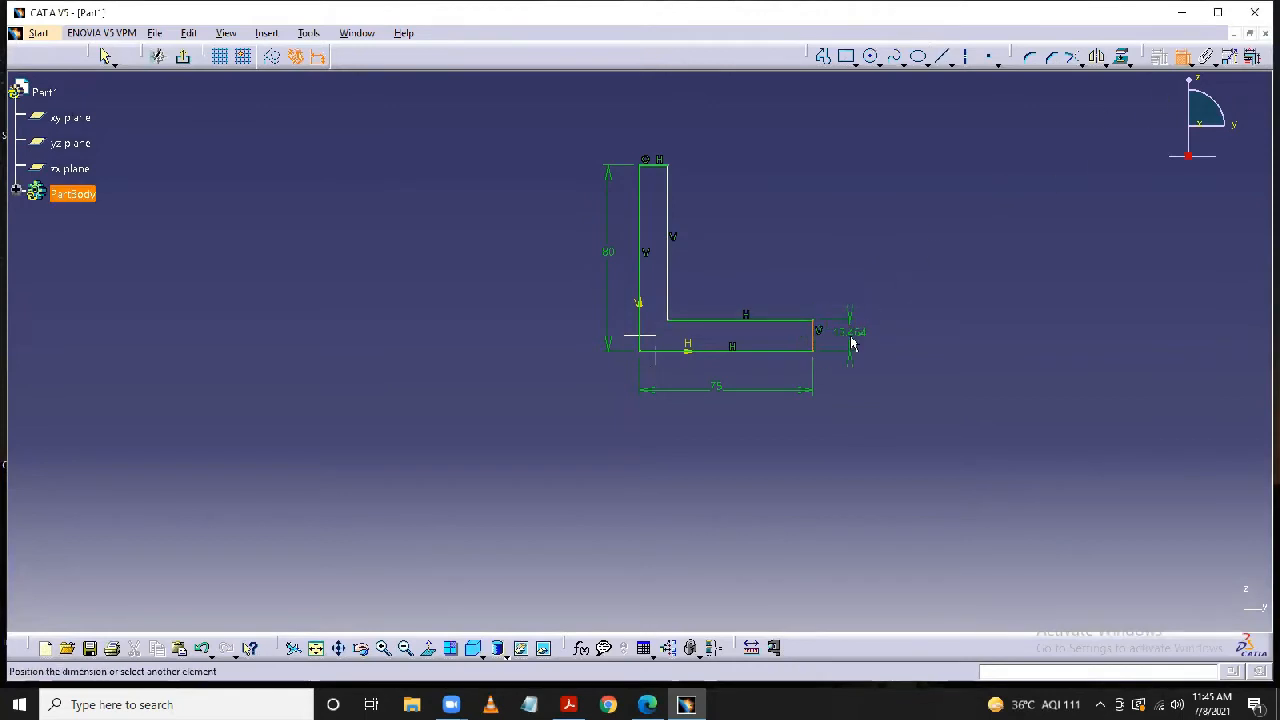
{"action": "left_click", "coordinate": [851, 339]}
{"action": "double_click", "coordinate": [852, 334]}
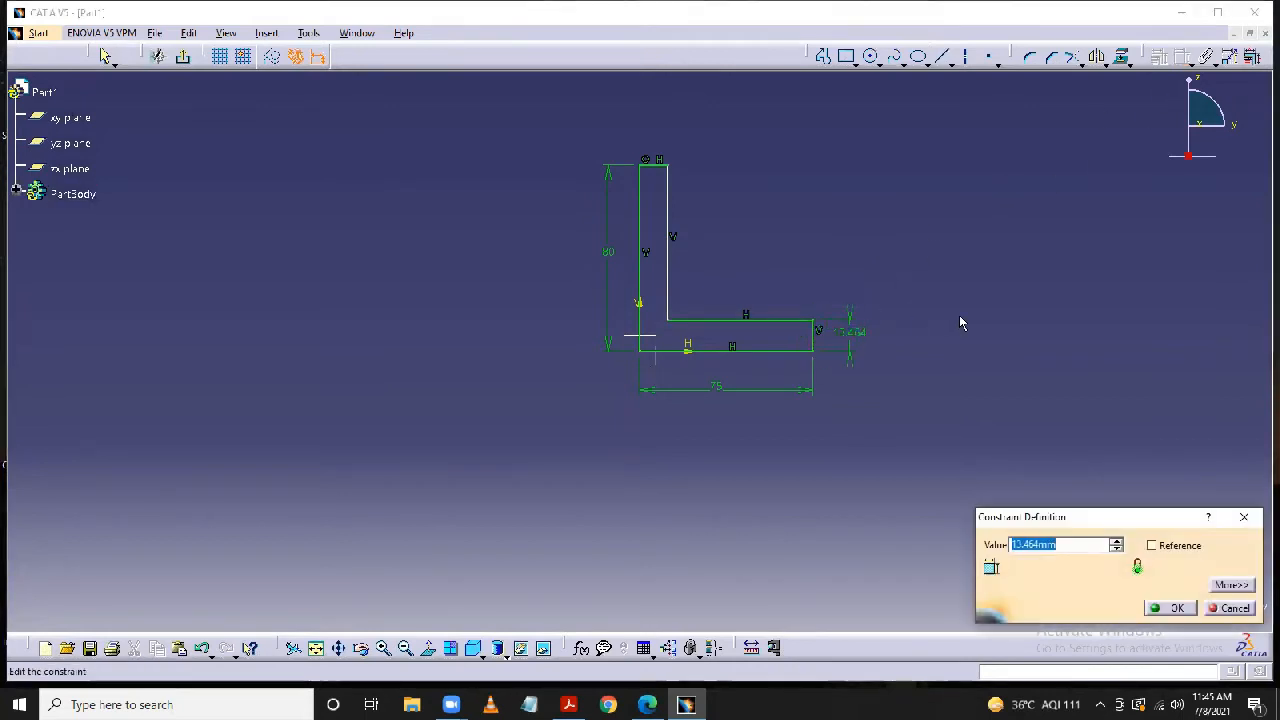
{"action": "type", "text": "12"}
{"action": "key", "text": "Return"}
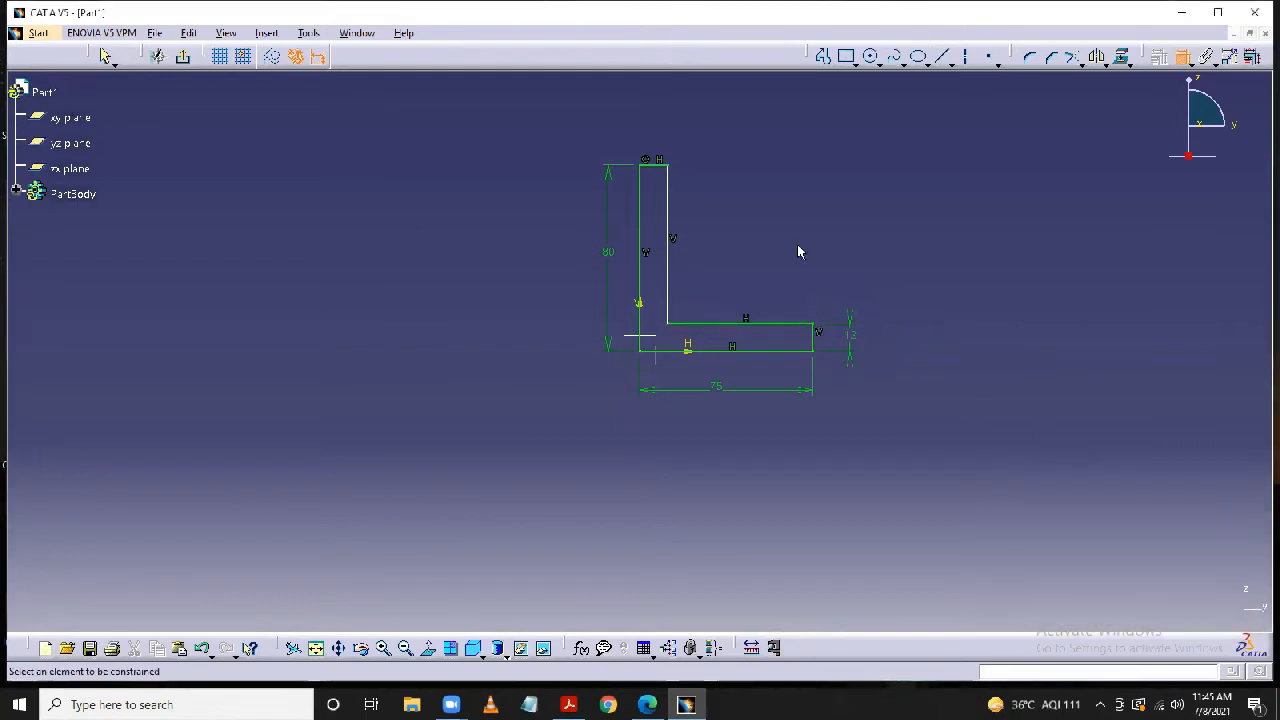
Dimension the top edge of the vertical leg and set its thickness to 12 mm.
{"action": "left_click", "coordinate": [655, 166]}
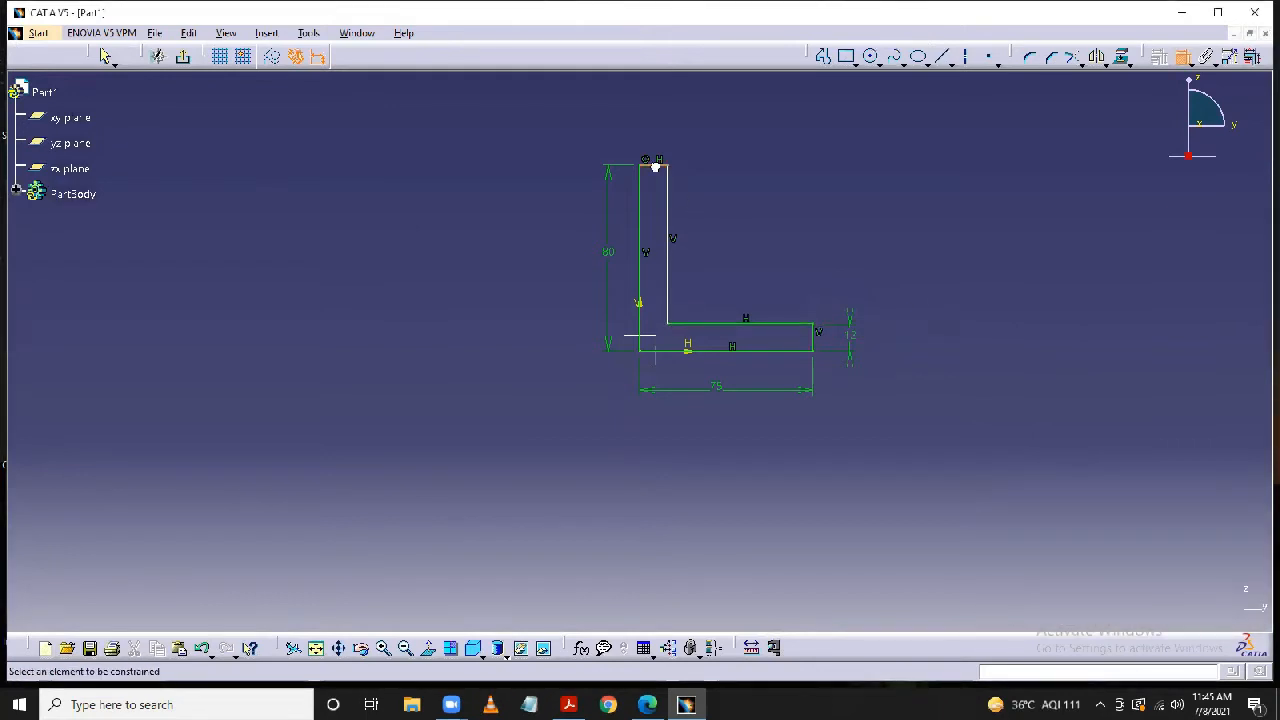
{"action": "left_click", "coordinate": [590, 150]}
{"action": "double_click", "coordinate": [591, 142]}
{"action": "type", "text": "12"}
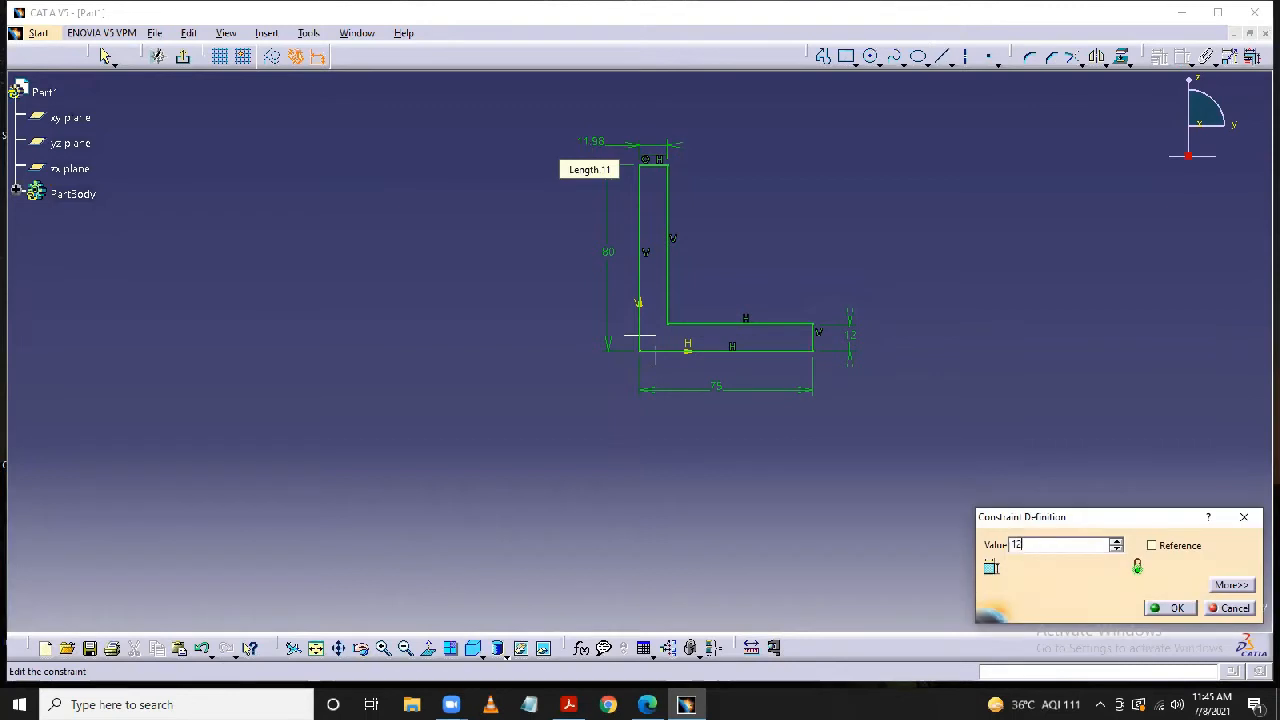
{"action": "key", "text": "Return"}
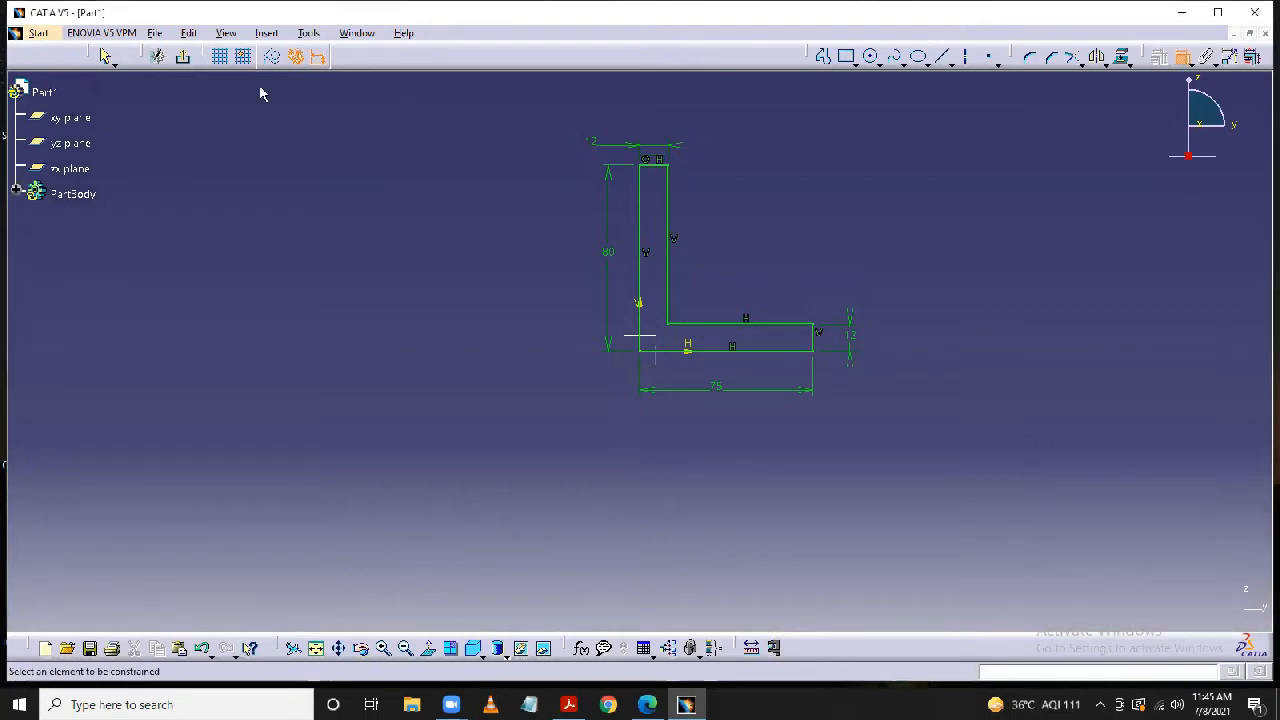
Exit the sketch and pad the L-profile with a length of 50 mm and mirrored extent.
{"action": "left_click", "coordinate": [182, 57]}
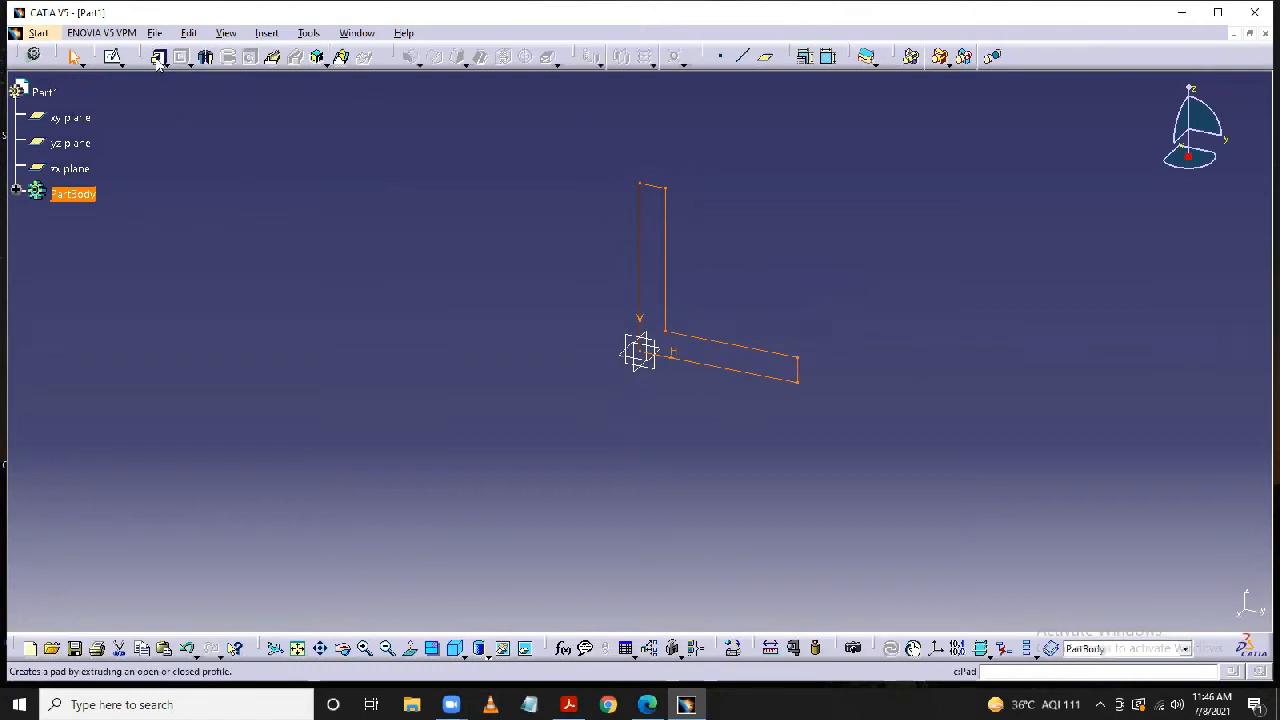
{"action": "left_click", "coordinate": [158, 58]}
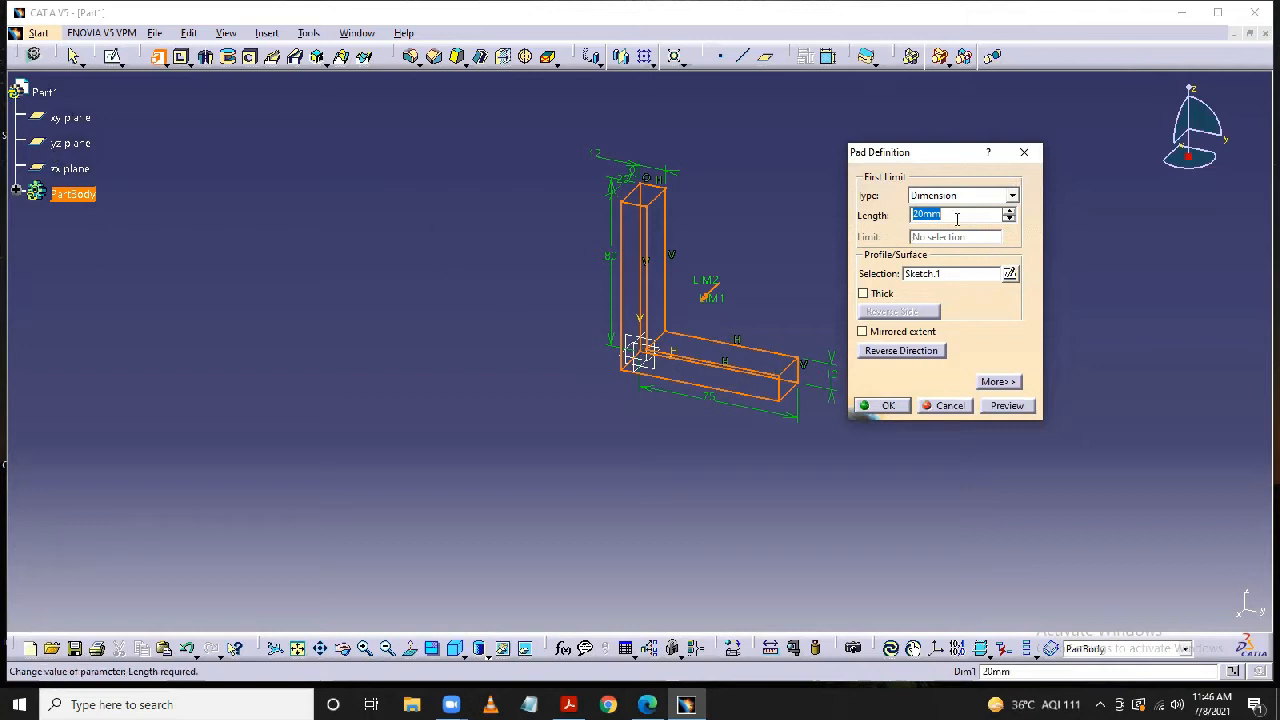
{"action": "type", "text": "50"}
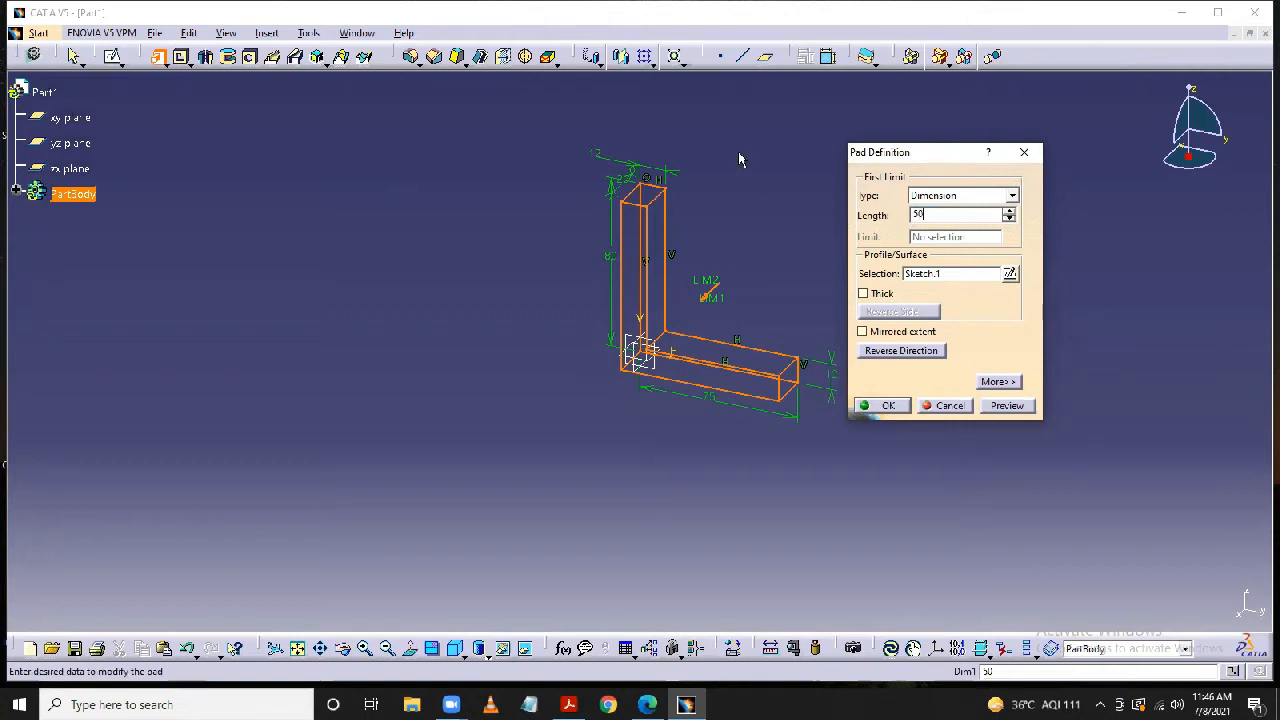
{"action": "left_click", "coordinate": [742, 157]}
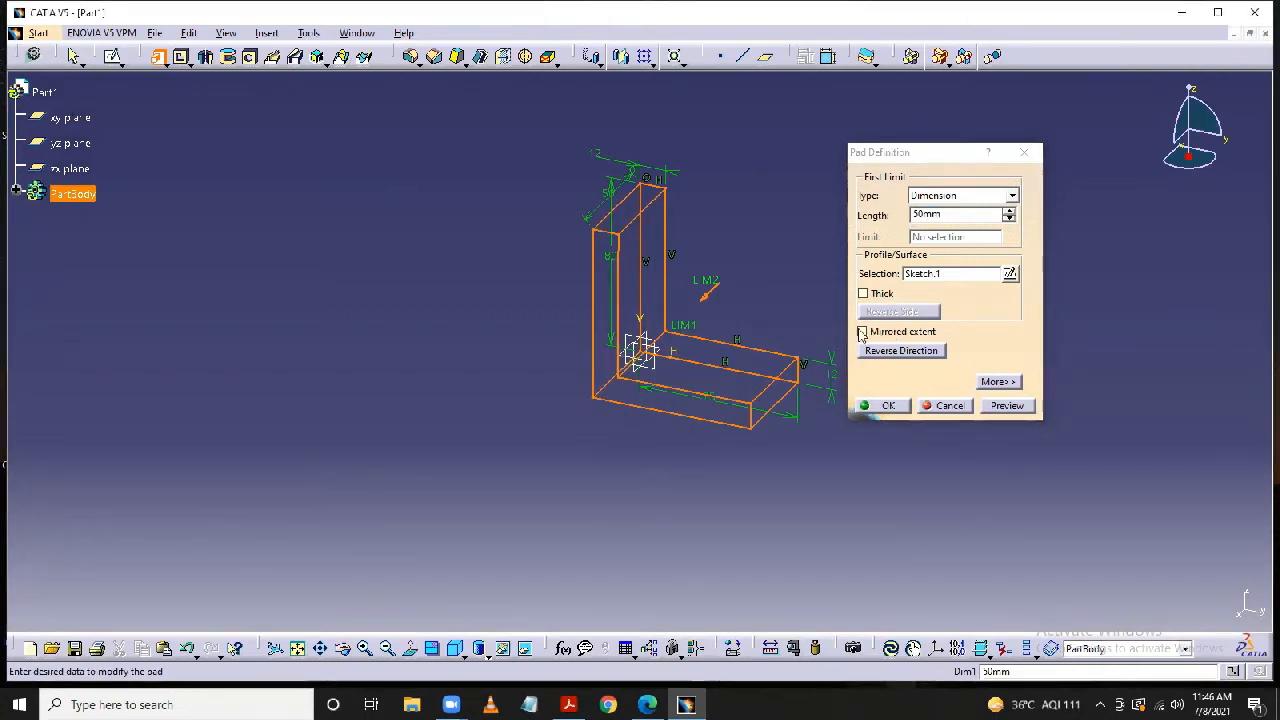
{"action": "left_click", "coordinate": [866, 332]}
{"action": "left_click", "coordinate": [890, 406]}
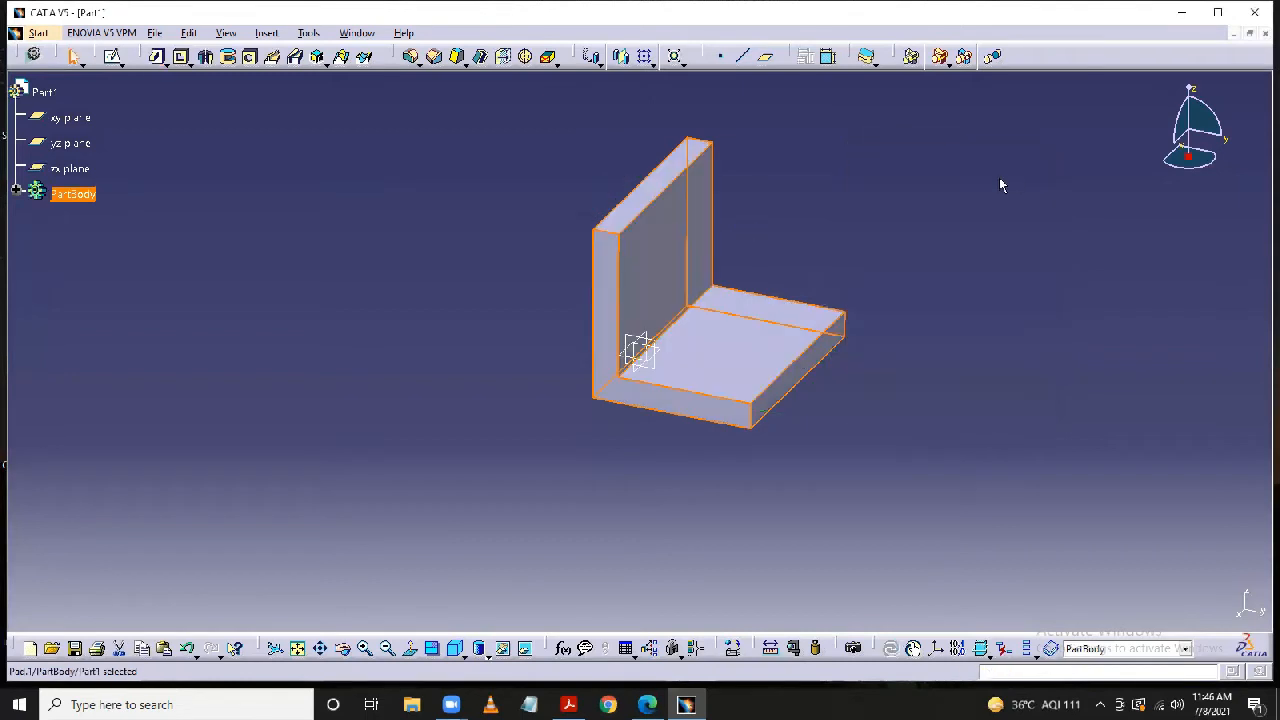
Start a sketch on the yz plane and draw a diagonal line from the vertical leg's inner face to the horizontal leg's upper face.
{"action": "middle_click_drag", "start_coordinate": [1015, 176], "coordinate": [938, 185]}
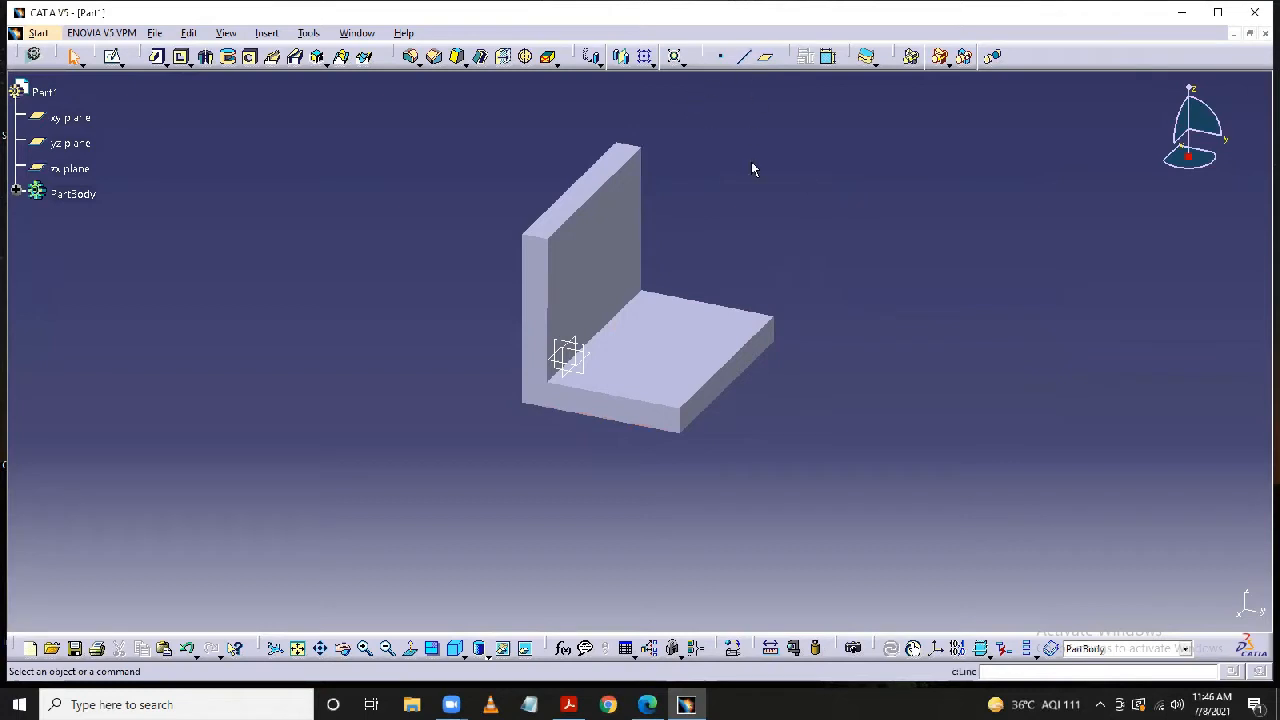
{"action": "left_click", "coordinate": [582, 374]}
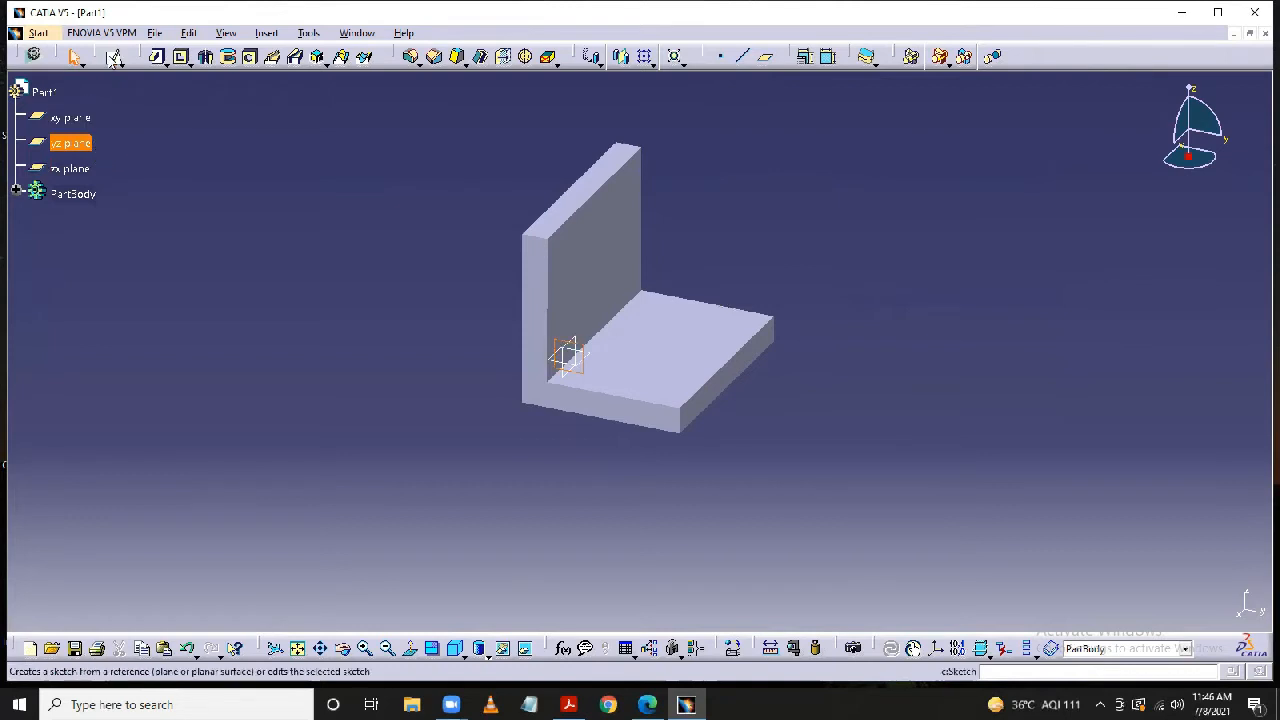
{"action": "left_click", "coordinate": [115, 57]}
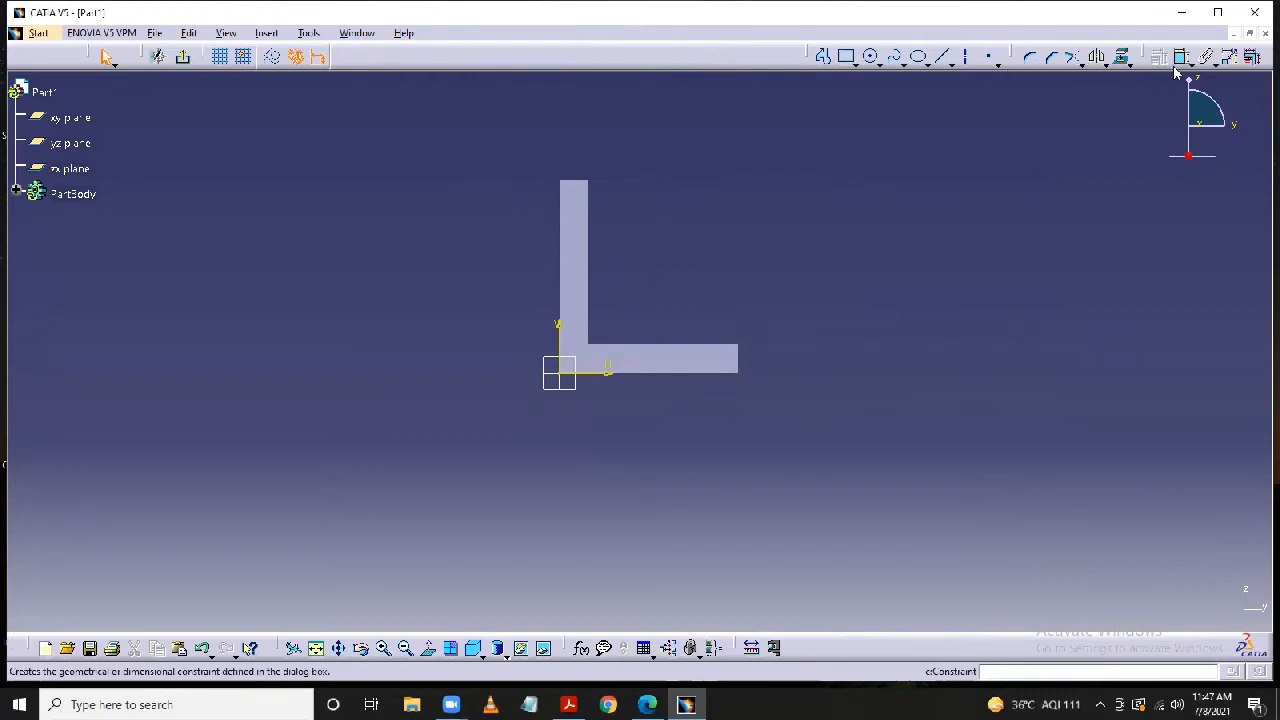
{"action": "left_click", "coordinate": [943, 56]}
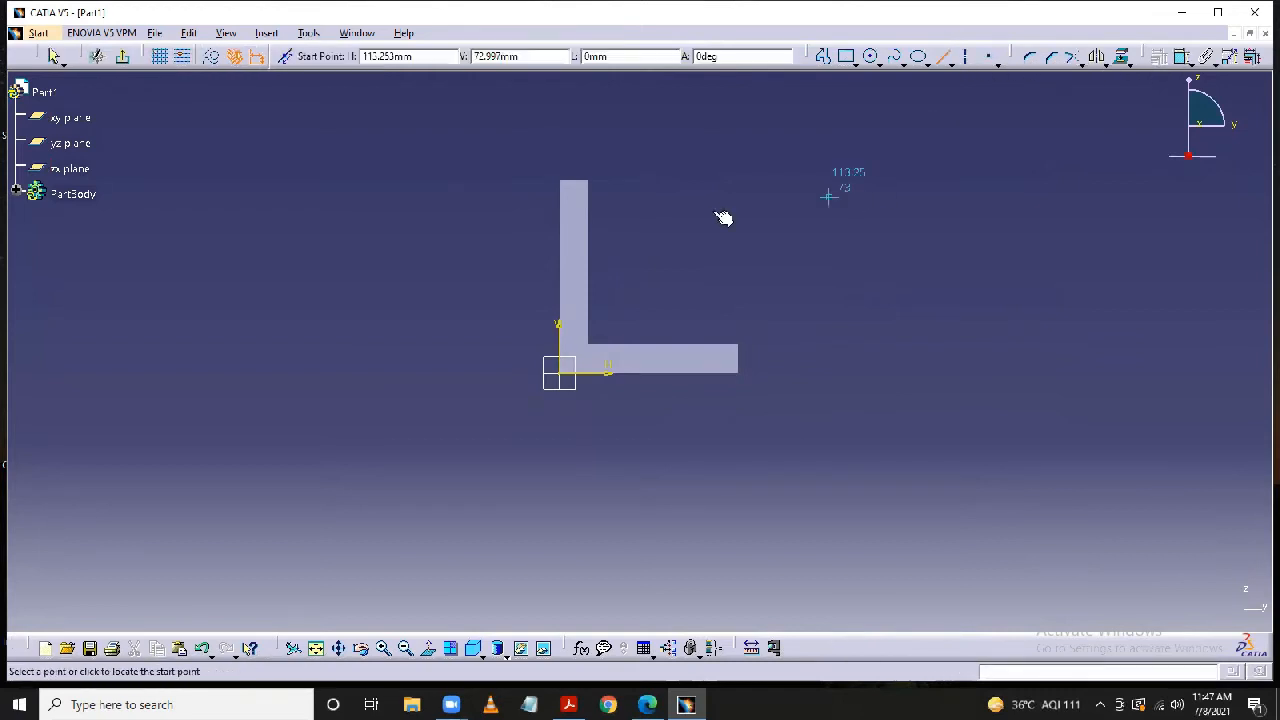
{"action": "left_click", "coordinate": [585, 215]}
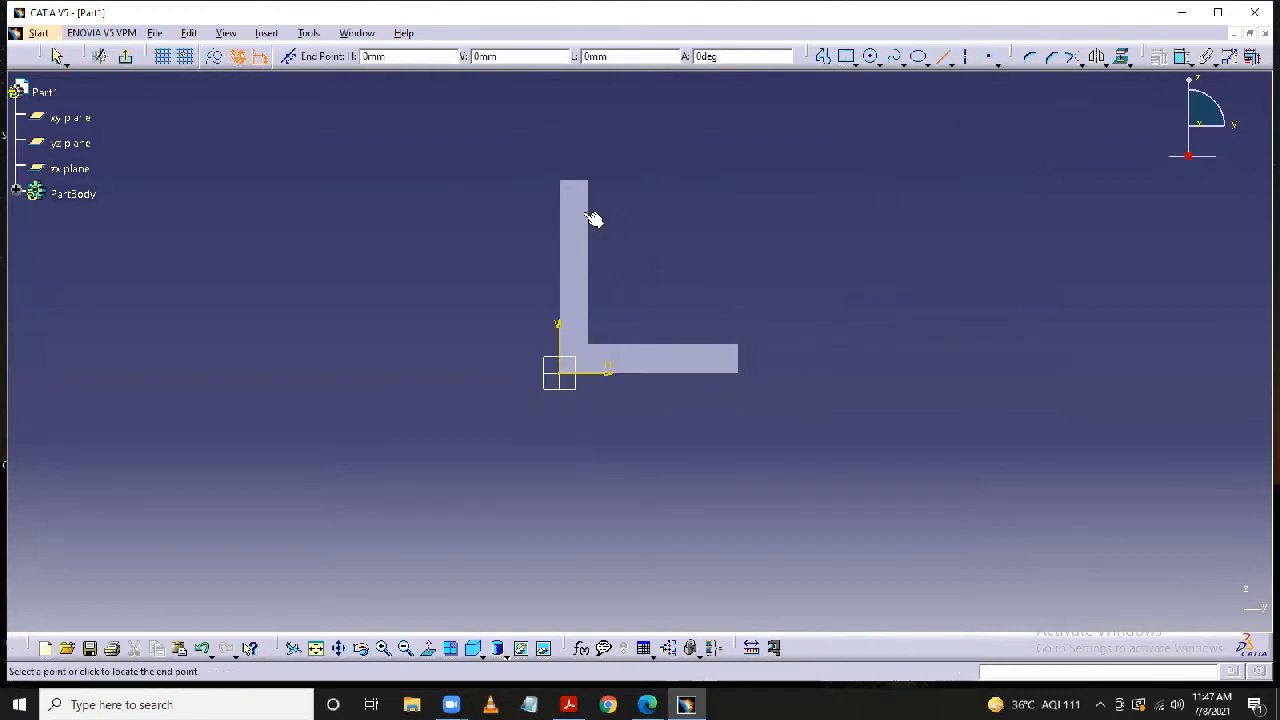
{"action": "left_click", "coordinate": [704, 349]}
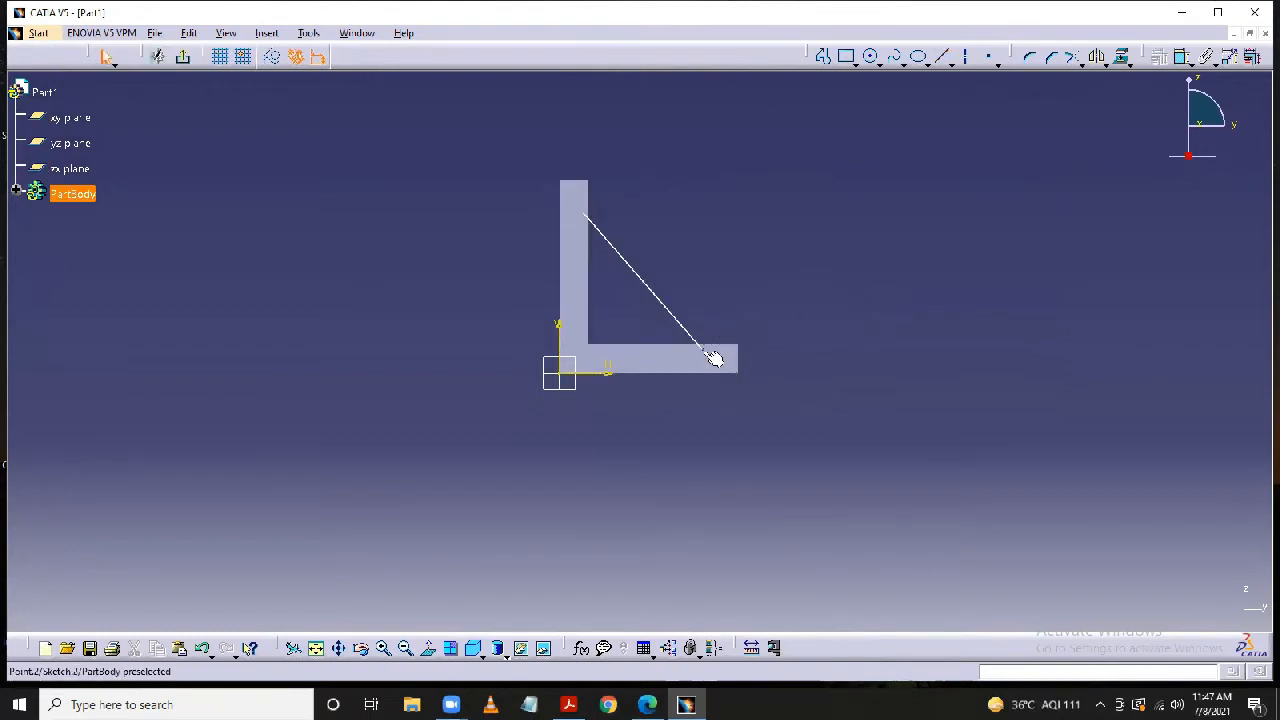
Make the diagonal line's lower endpoint coincident with the horizontal leg's upper edge and its upper endpoint coincident with the vertical leg's inner edge.
{"action": "left_click", "coordinate": [1183, 60]}
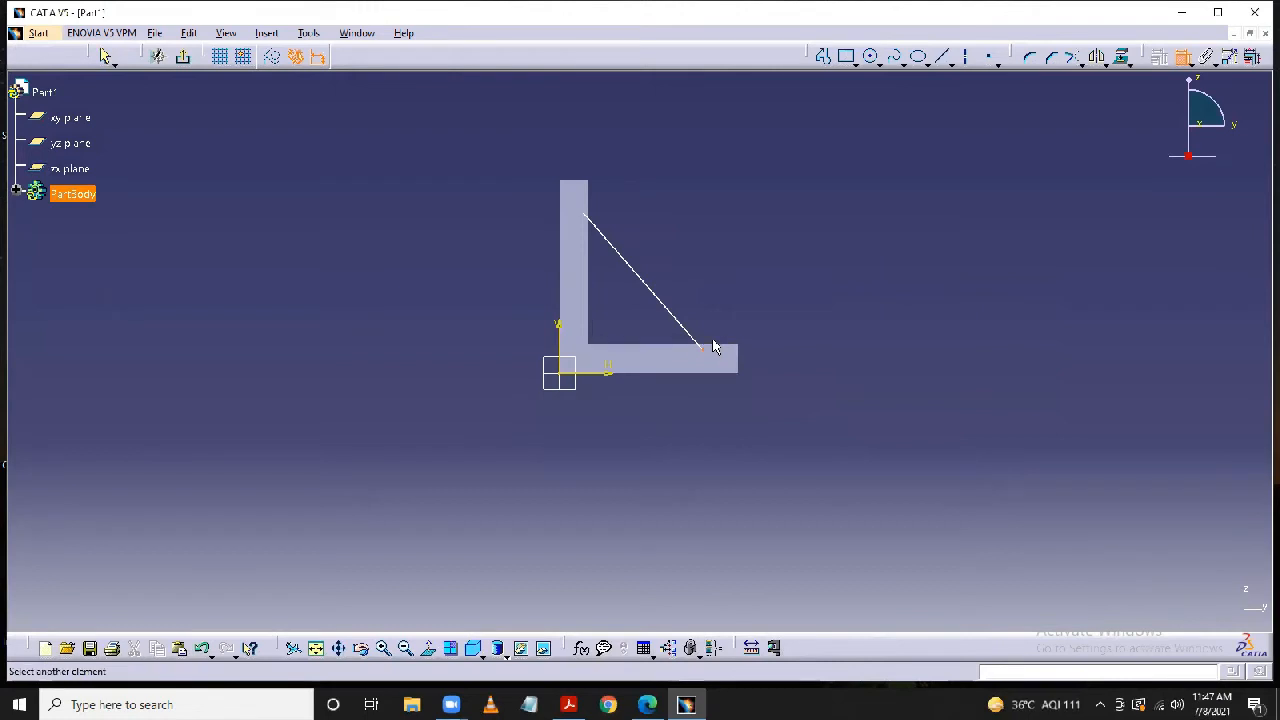
{"action": "left_click", "coordinate": [716, 345]}
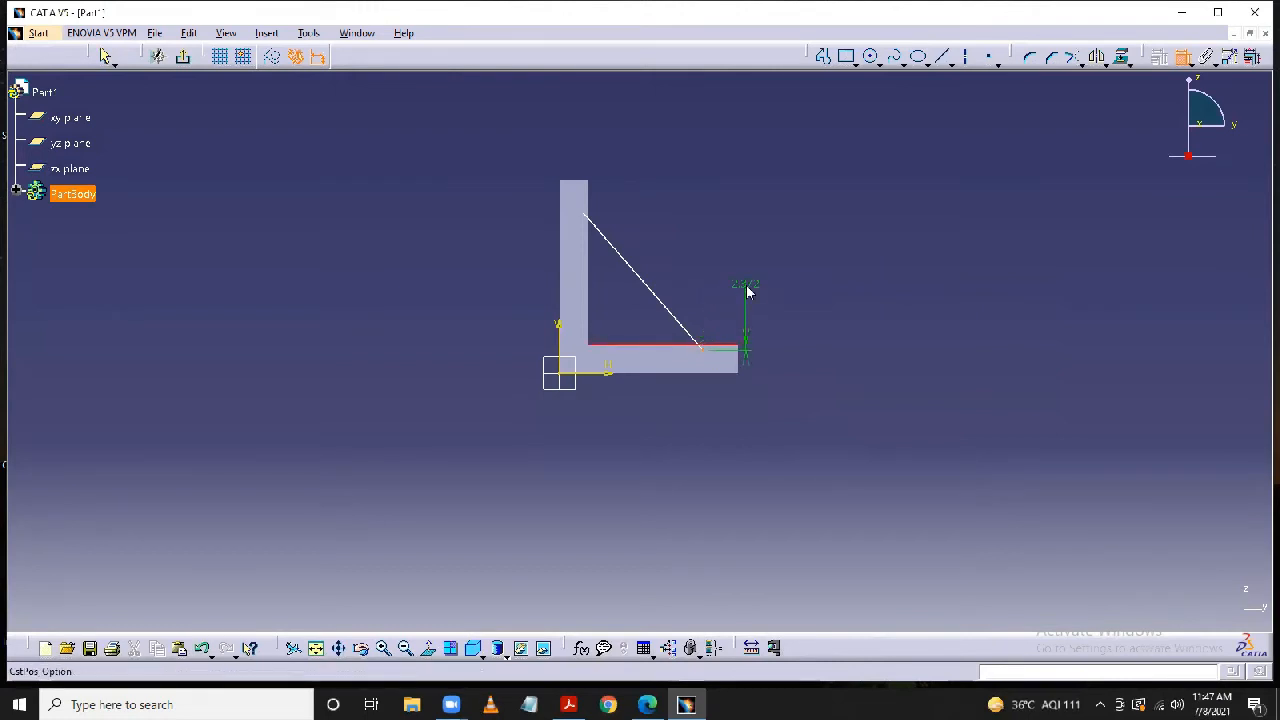
{"action": "right_click", "coordinate": [747, 290]}
{"action": "left_click", "coordinate": [790, 358]}
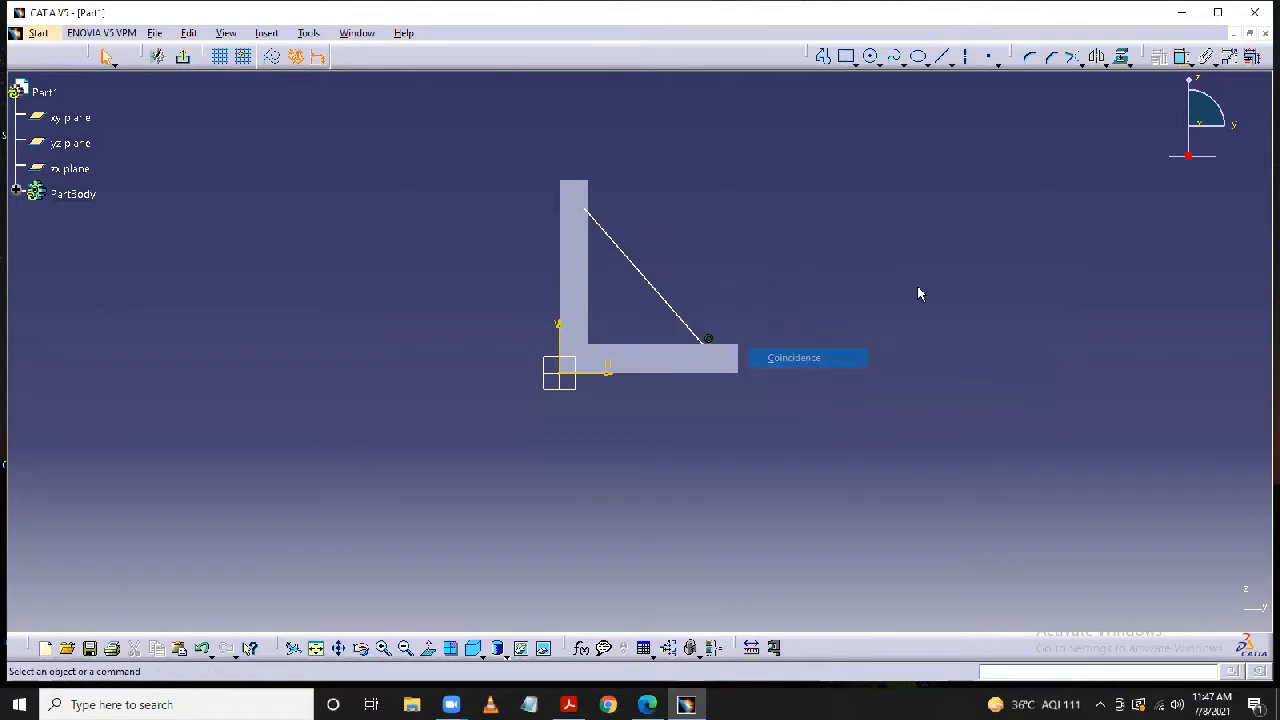
{"action": "left_click", "coordinate": [1183, 57]}
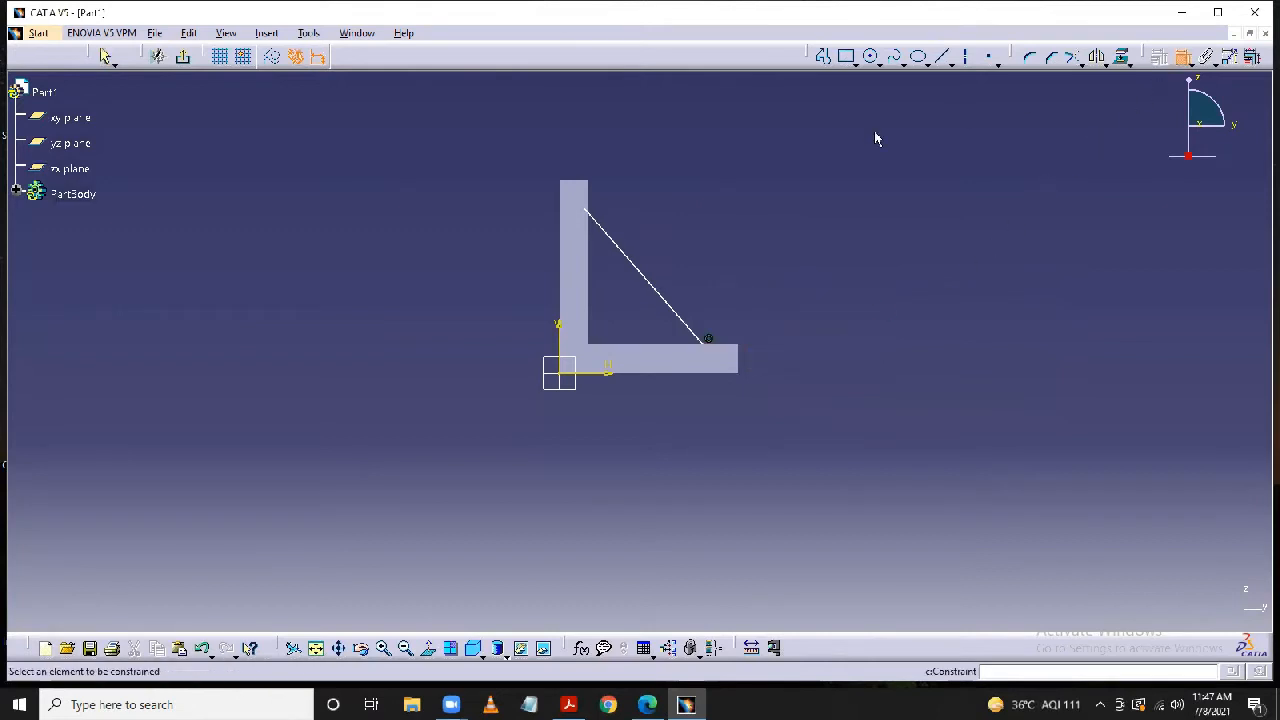
{"action": "left_click", "coordinate": [591, 205]}
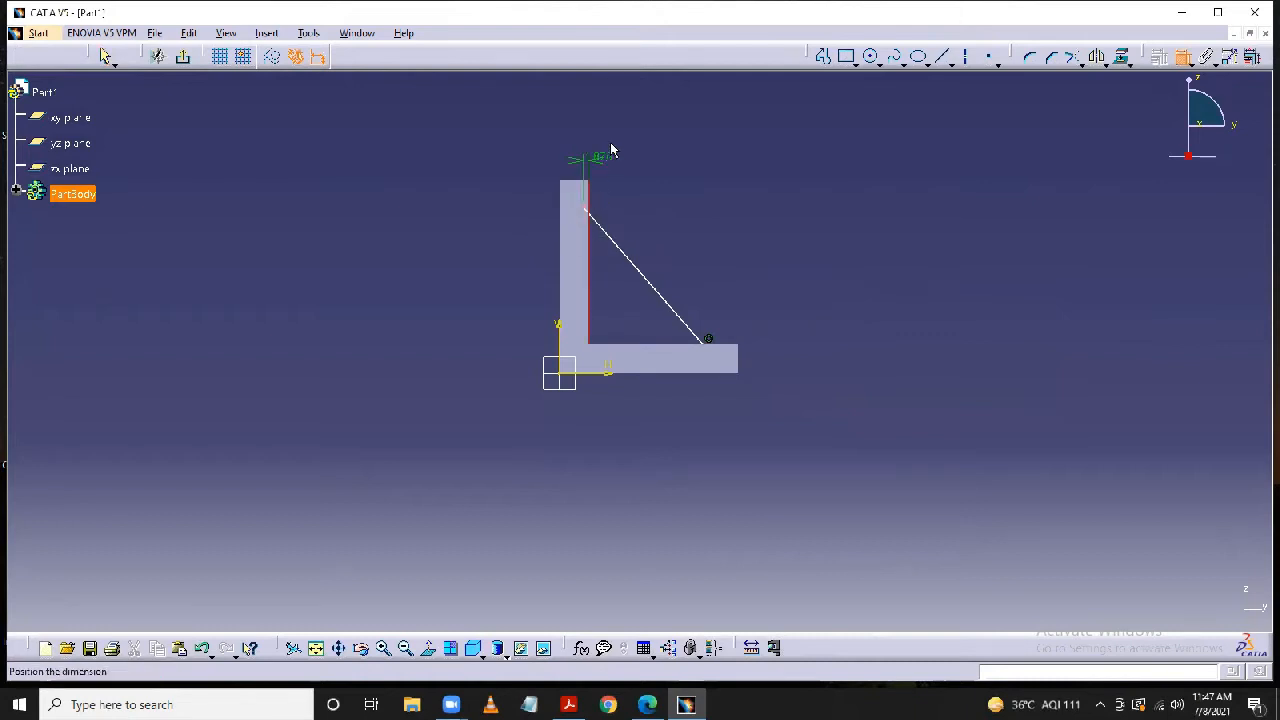
{"action": "right_click", "coordinate": [626, 129]}
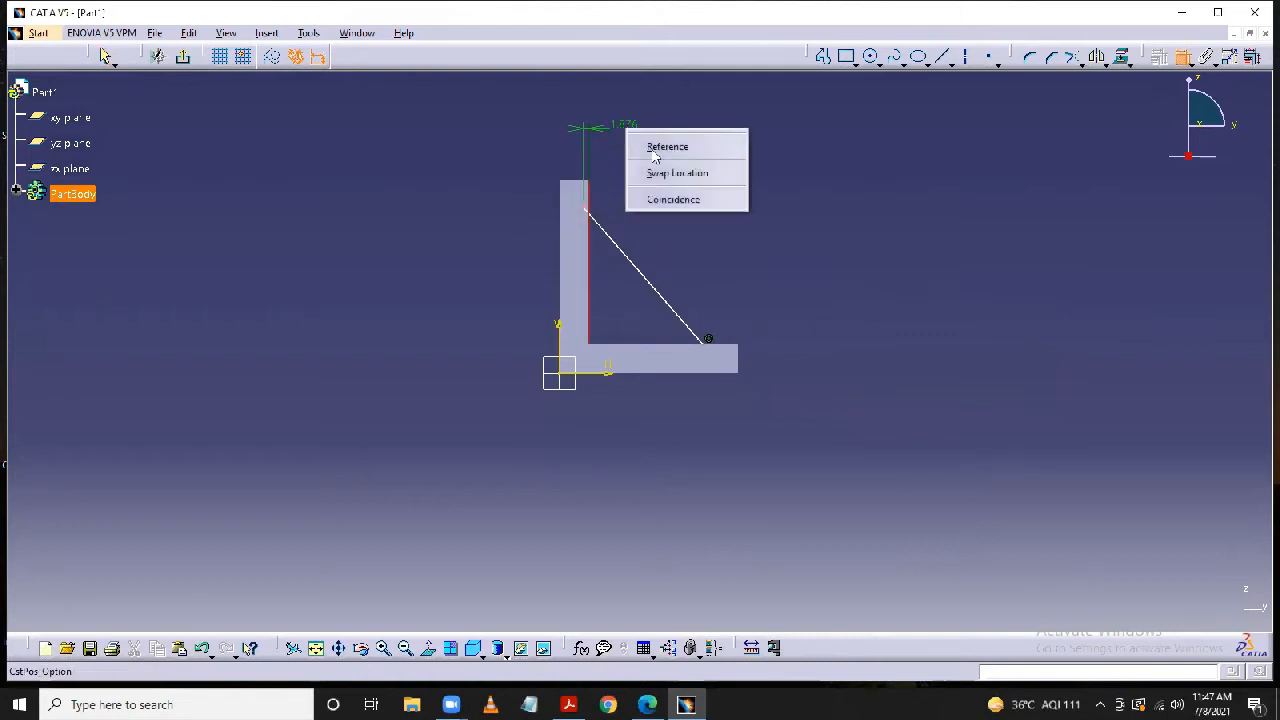
{"action": "left_click", "coordinate": [684, 200]}
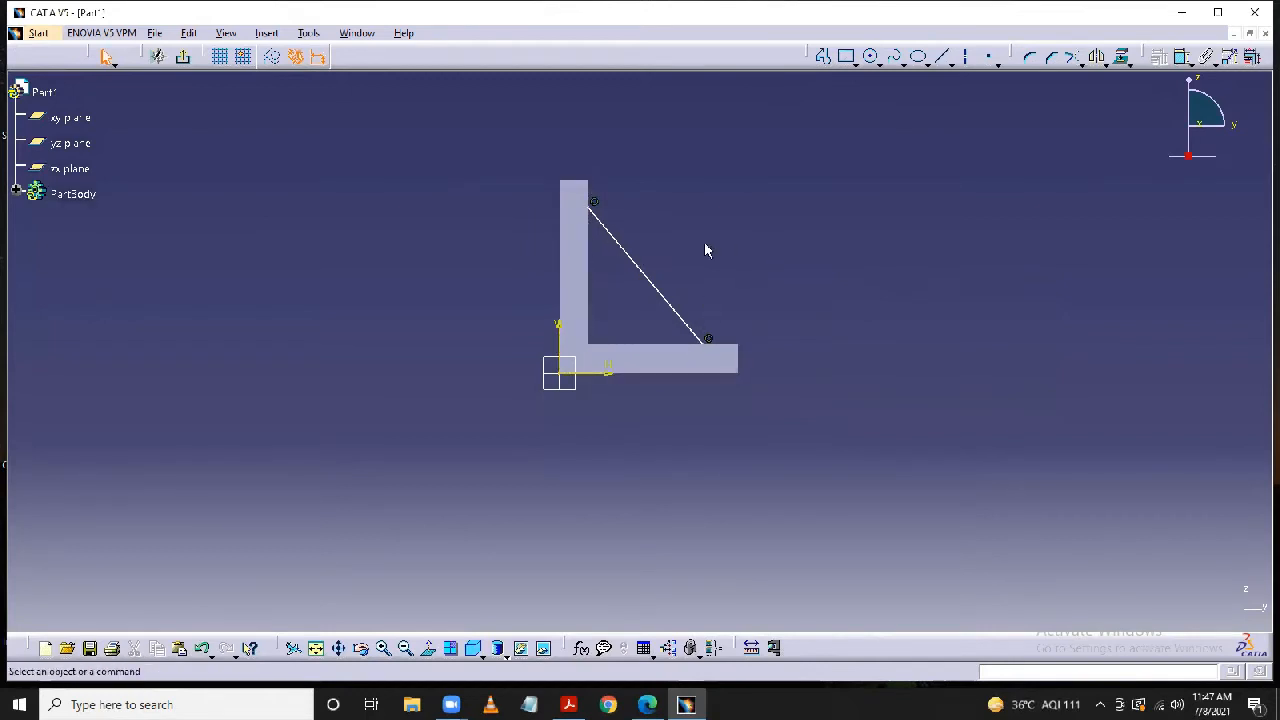
Dimension the horizontal distance from the vertical leg's inner edge to the line's lower endpoint and set it to 50 mm.
{"action": "left_click", "coordinate": [1182, 58]}
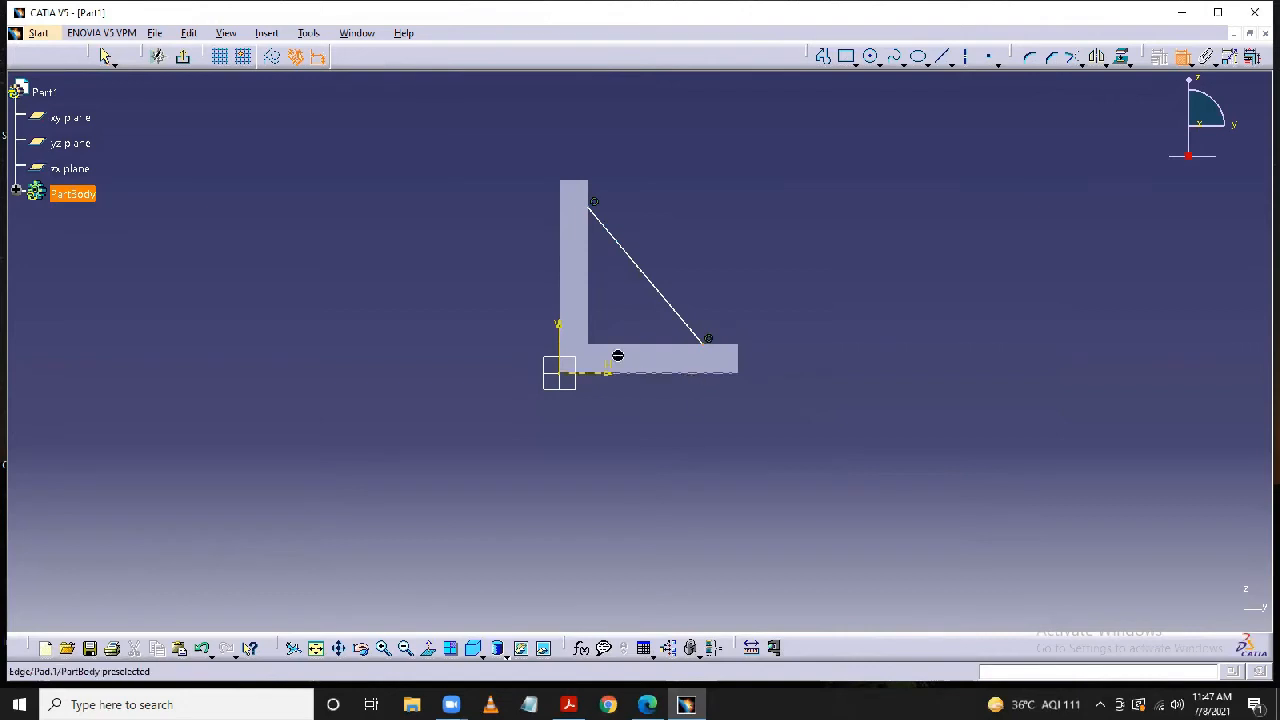
{"action": "left_click", "coordinate": [588, 333]}
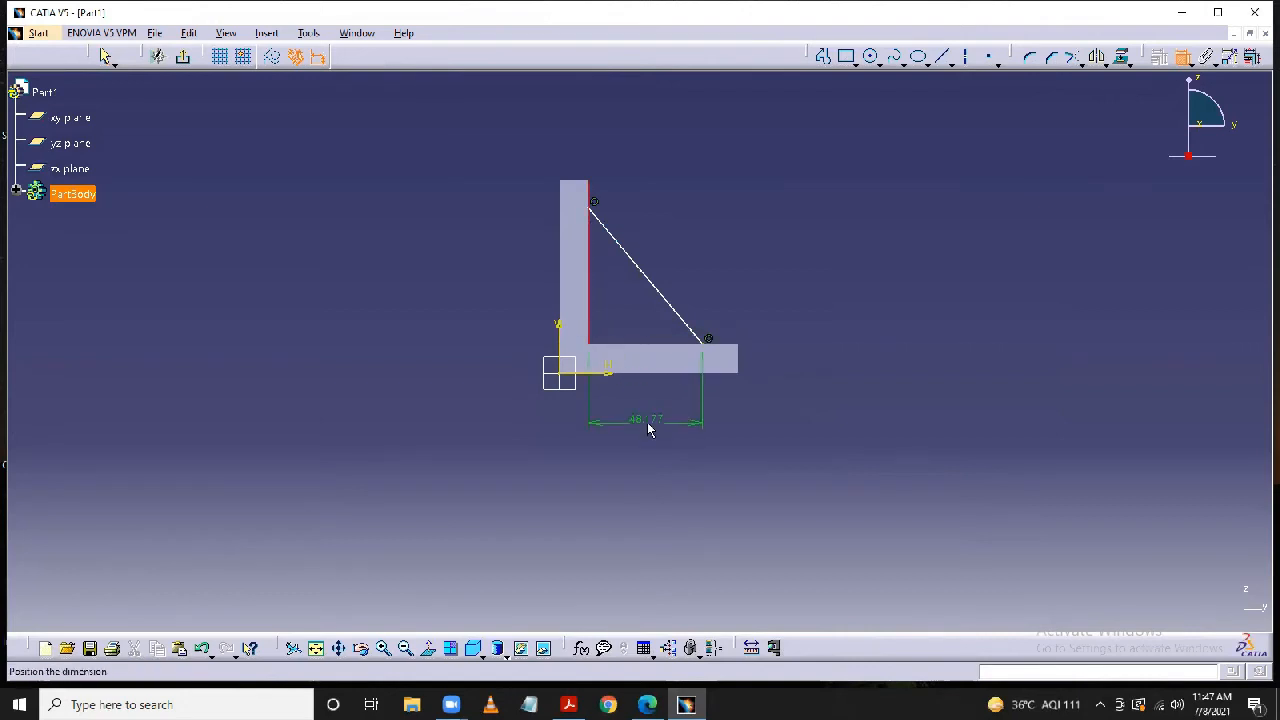
{"action": "left_click", "coordinate": [648, 424]}
{"action": "double_click", "coordinate": [650, 422]}
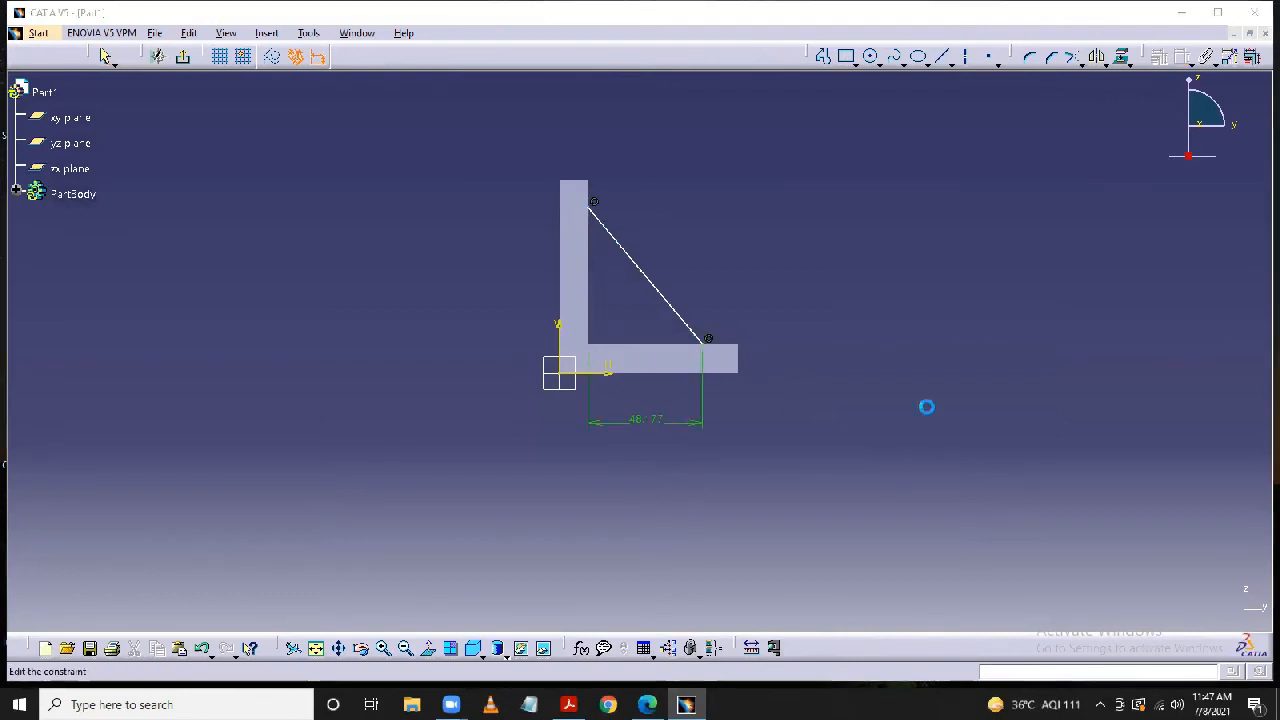
{"action": "type", "text": "50"}
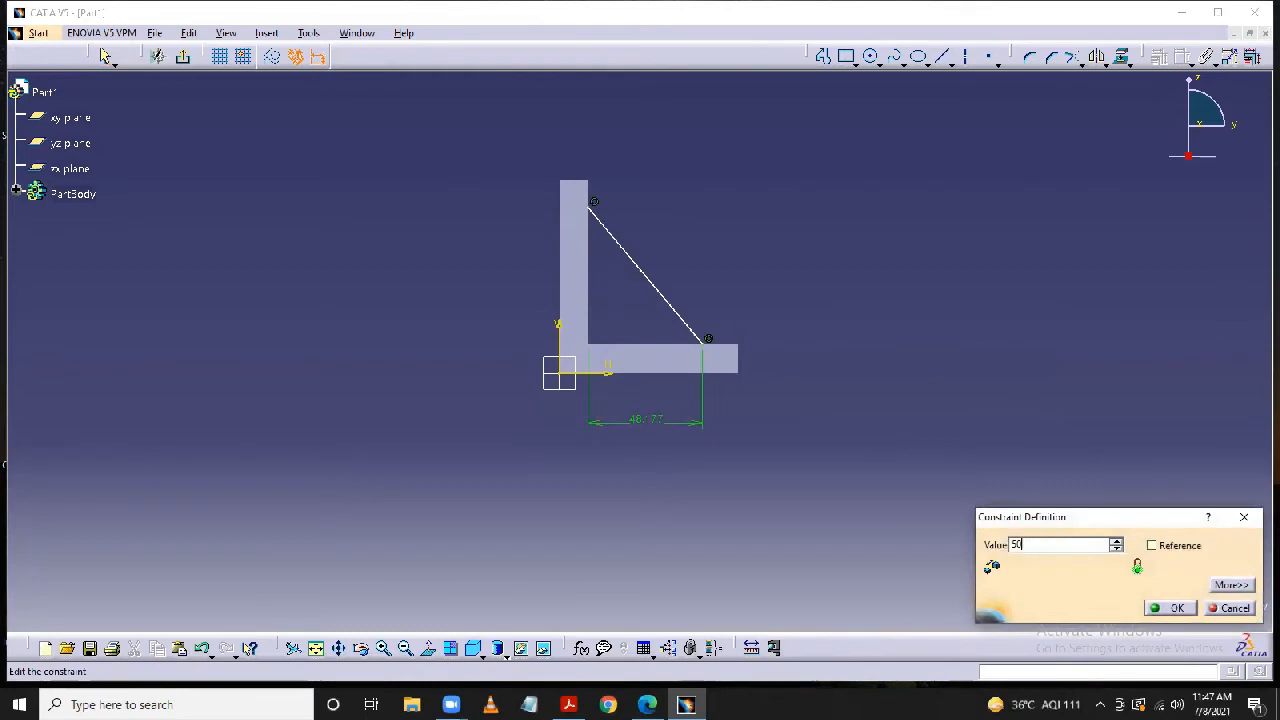
{"action": "key", "text": "Return"}
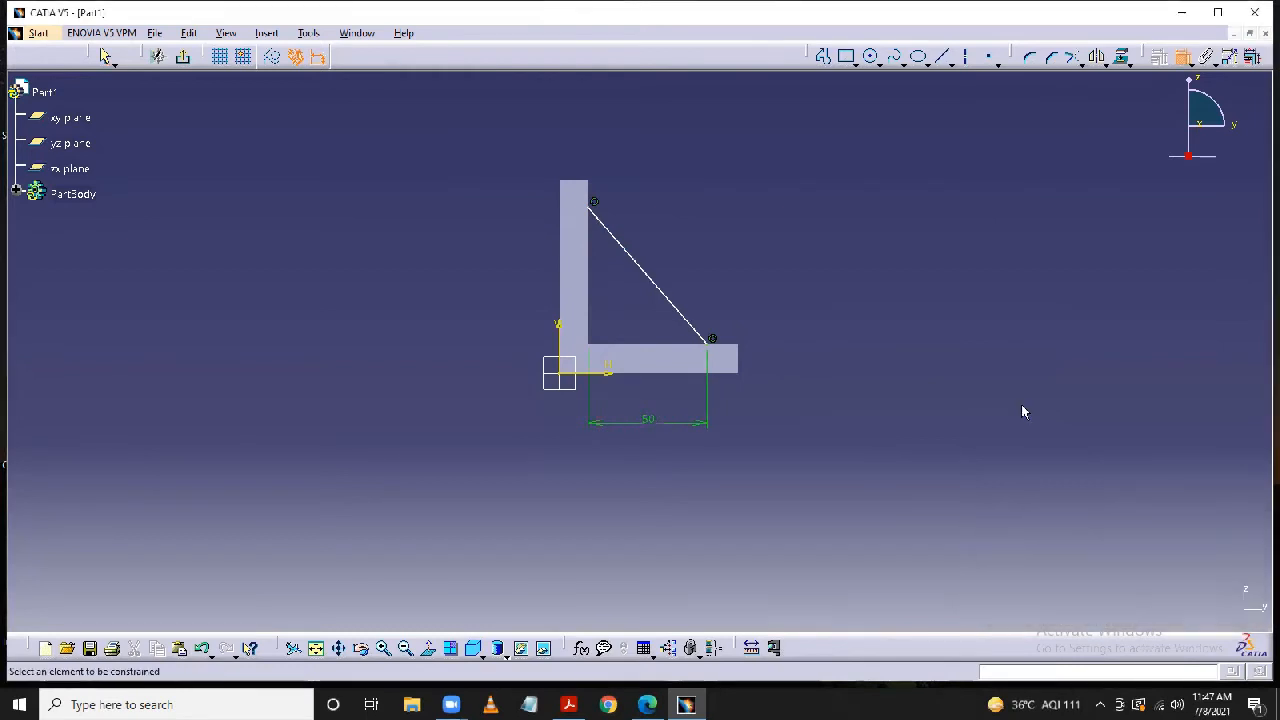
Dimension the vertical distance from the horizontal leg's upper edge to the line's upper endpoint and set it to 50 mm.
{"action": "left_click", "coordinate": [630, 352]}
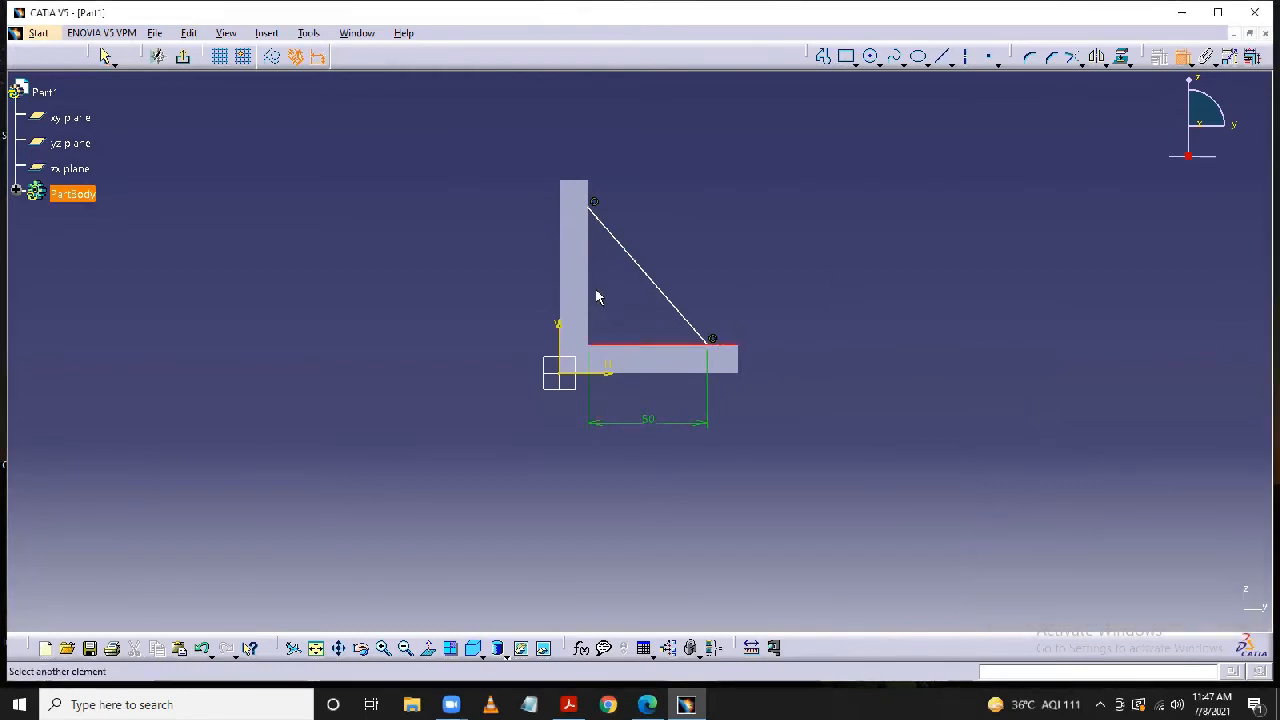
{"action": "left_click", "coordinate": [595, 205]}
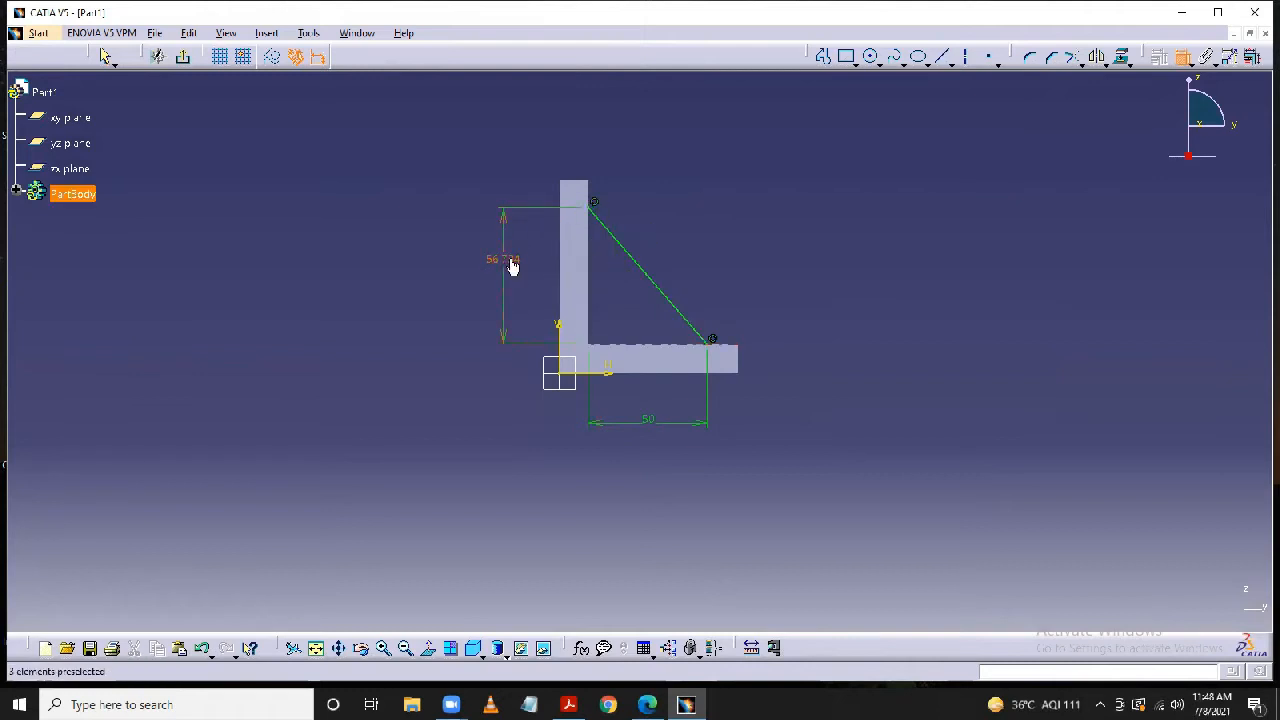
{"action": "left_click", "coordinate": [511, 266]}
{"action": "double_click", "coordinate": [506, 262]}
{"action": "type", "text": "50"}
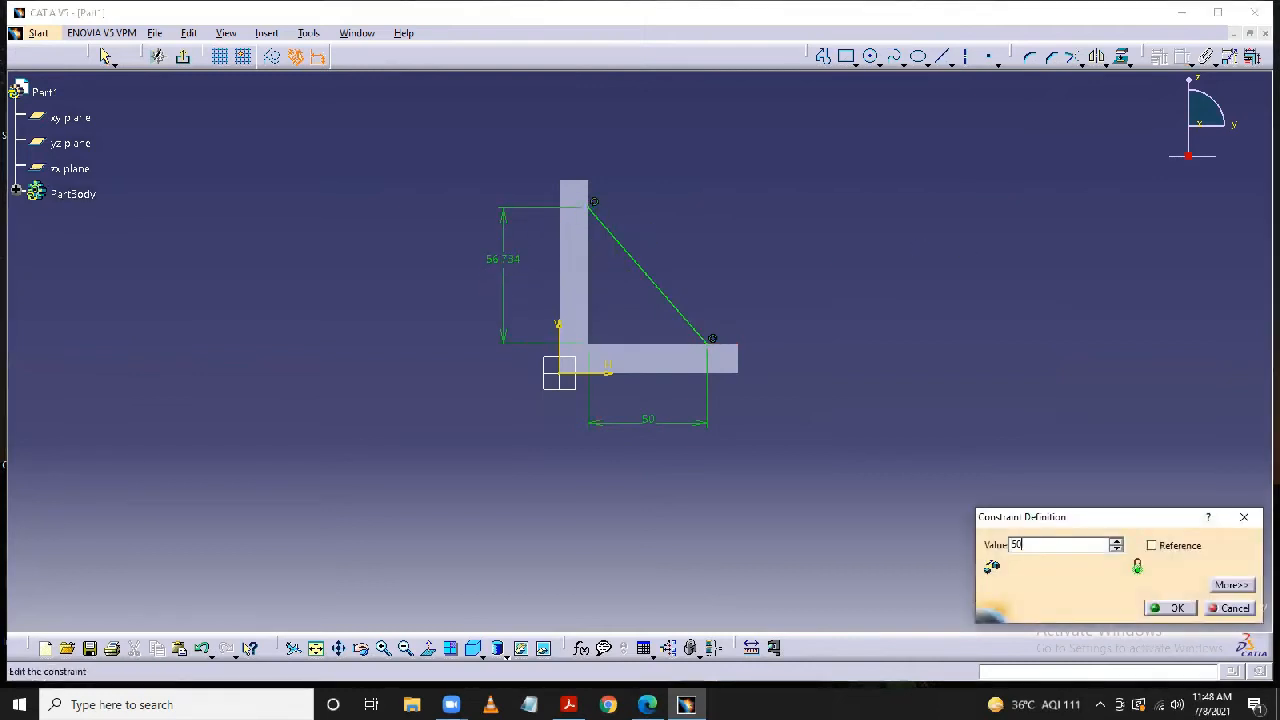
{"action": "key", "text": "Return"}
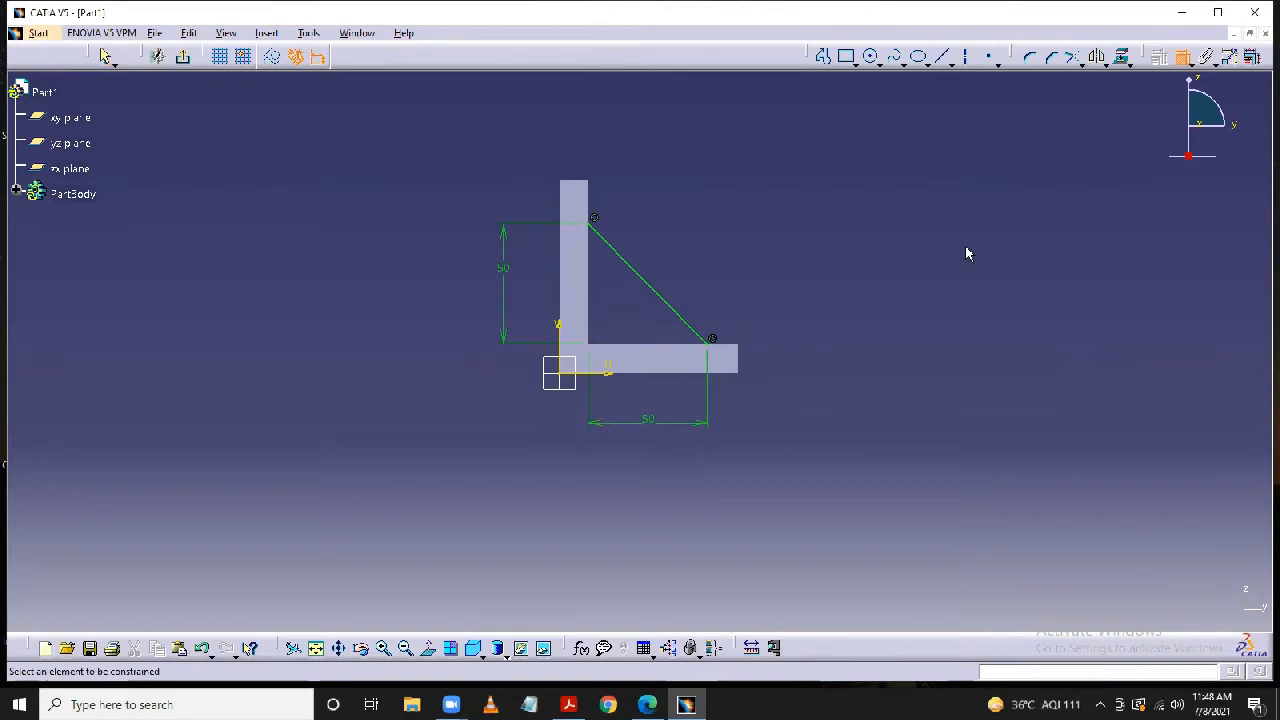
{"action": "left_click", "coordinate": [1181, 57]}
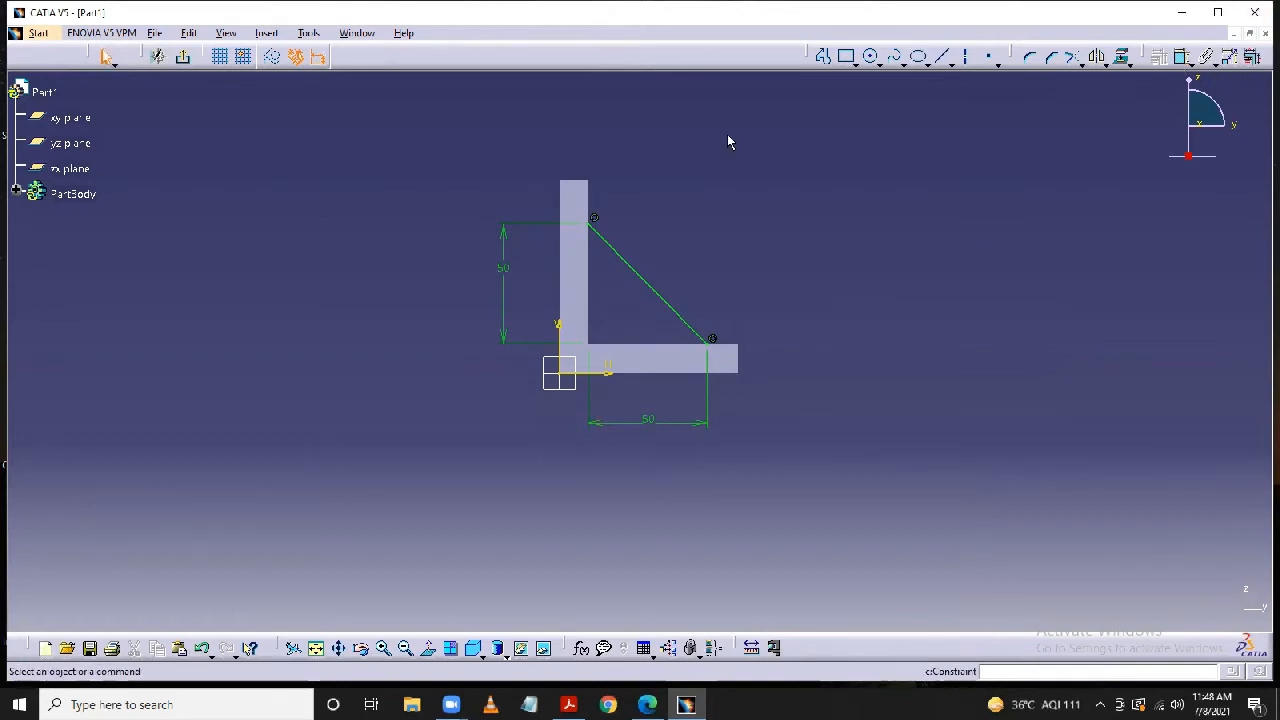
Exit the sketch and start a From Side stiffener using the diagonal line's sketch as its profile.
{"action": "left_click", "coordinate": [183, 57]}
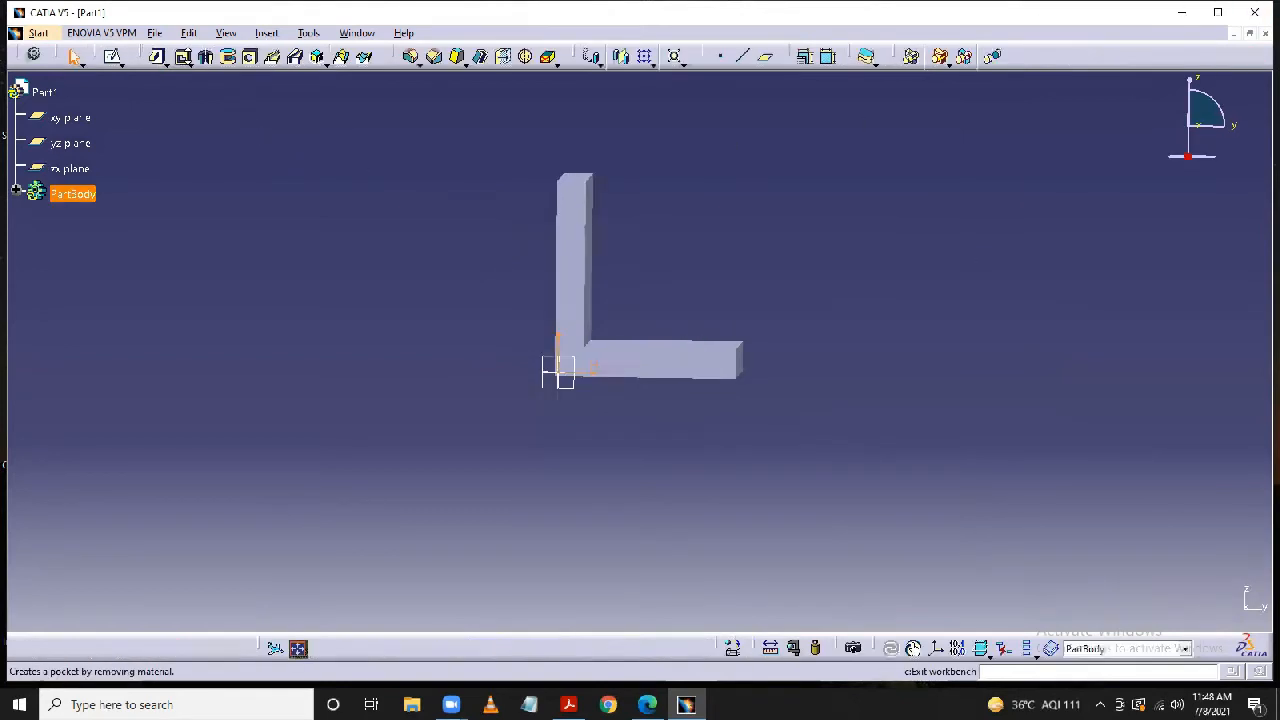
{"action": "left_click", "coordinate": [327, 65]}
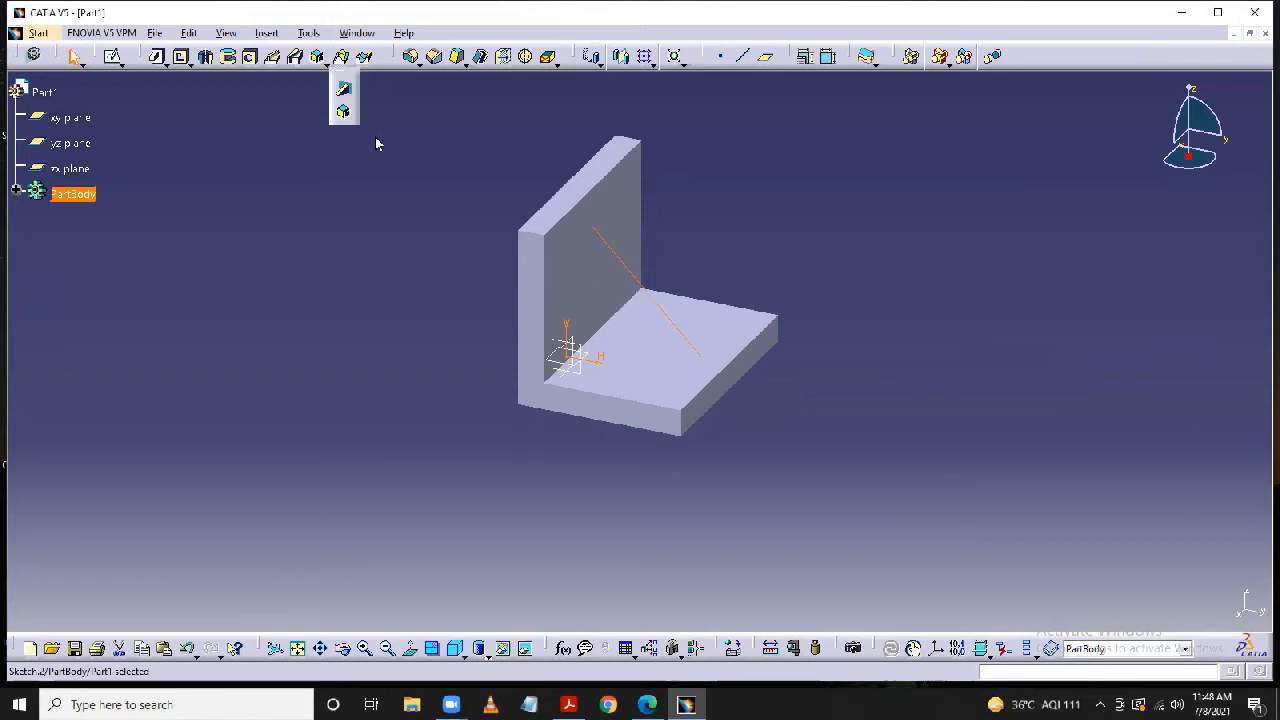
{"action": "left_click", "coordinate": [344, 95]}
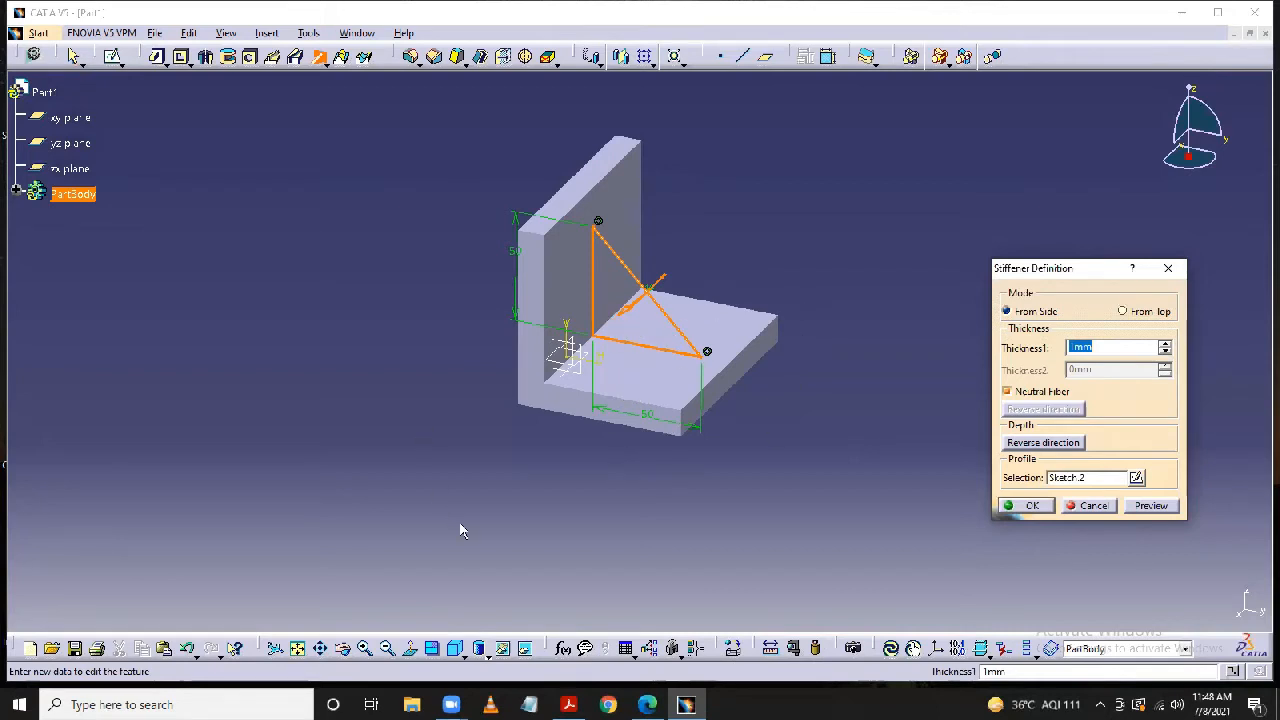
Try reversing the stiffener's depth direction away from the bracket's inner corner, and switch it back toward the corner.
{"action": "middle_click_drag", "start_coordinate": [437, 598], "coordinate": [477, 466]}
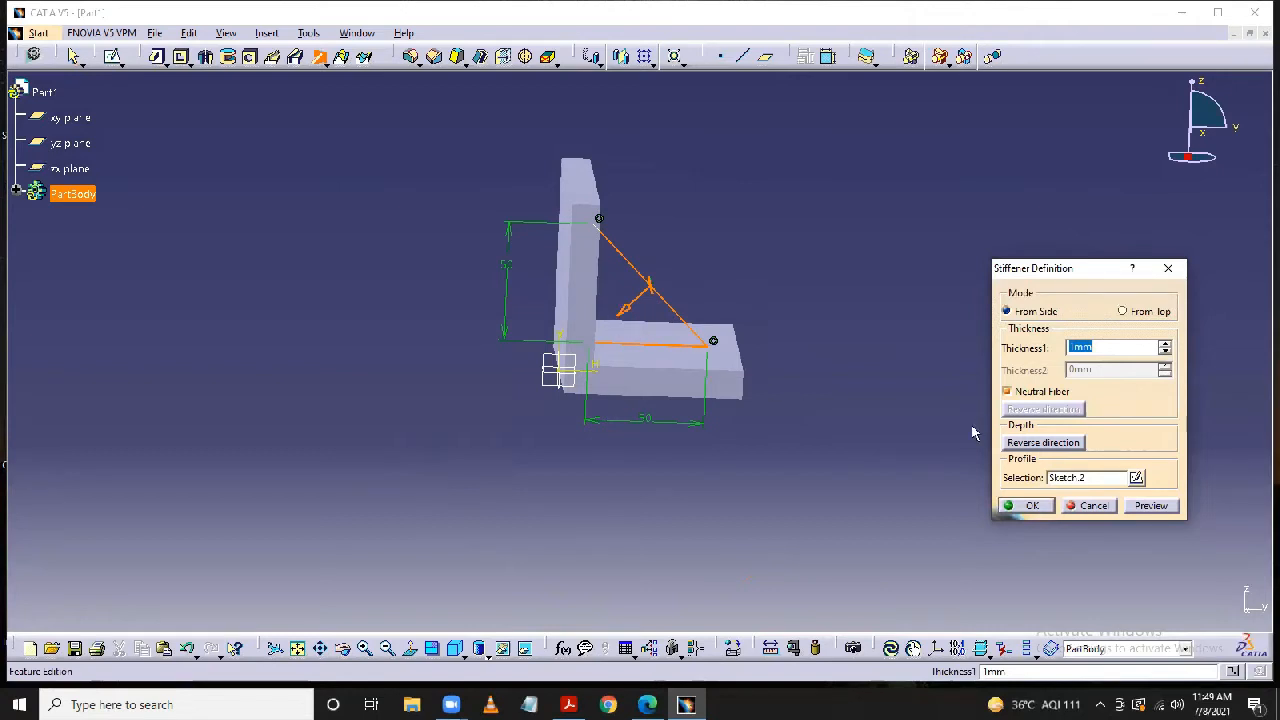
{"action": "left_click", "coordinate": [1022, 446]}
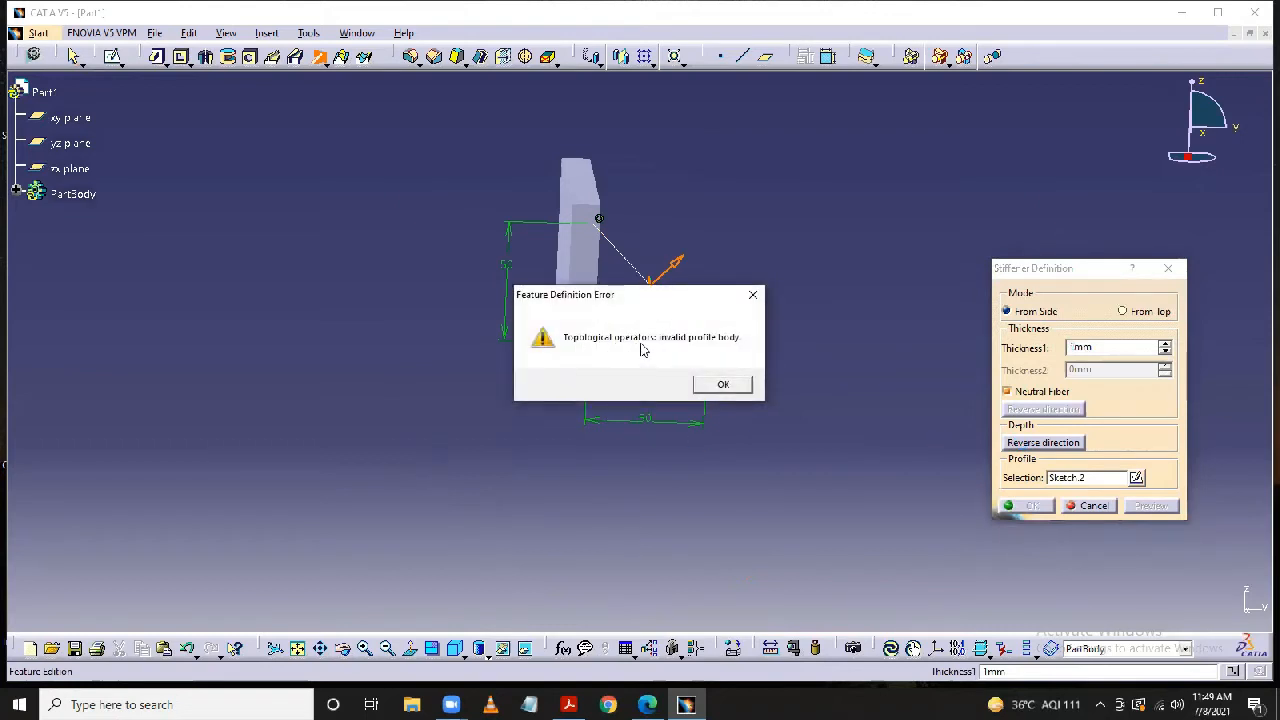
{"action": "left_click", "coordinate": [735, 386]}
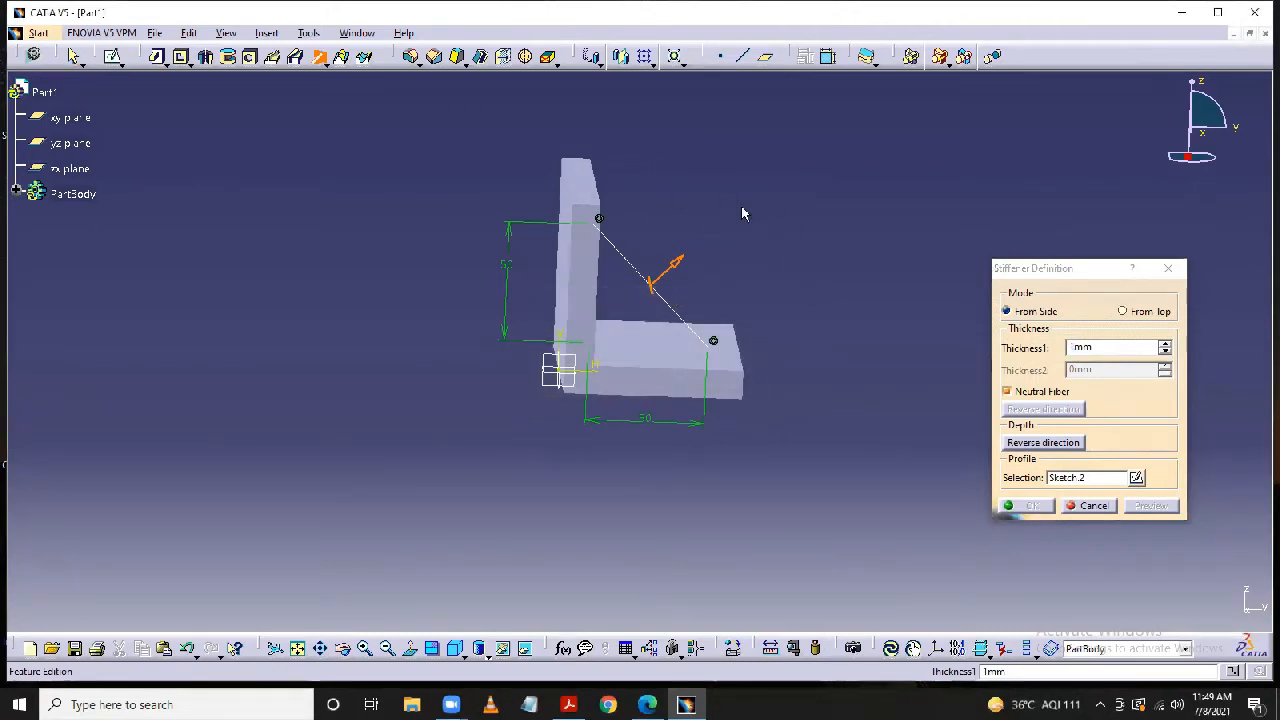
{"action": "left_click", "coordinate": [1020, 443]}
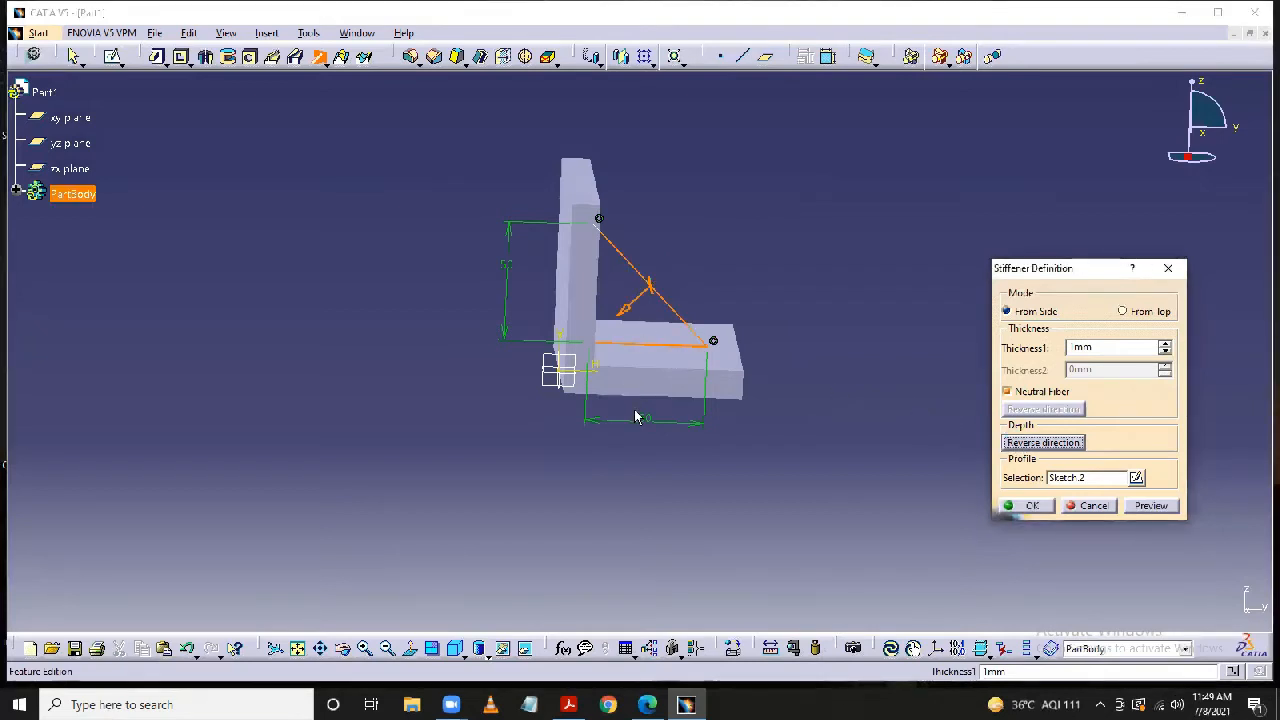
Set the stiffener's Thickness1 to 10 mm.
{"action": "left_click_drag", "start_coordinate": [1110, 350], "coordinate": [1041, 357]}
{"action": "type", "text": "1"}
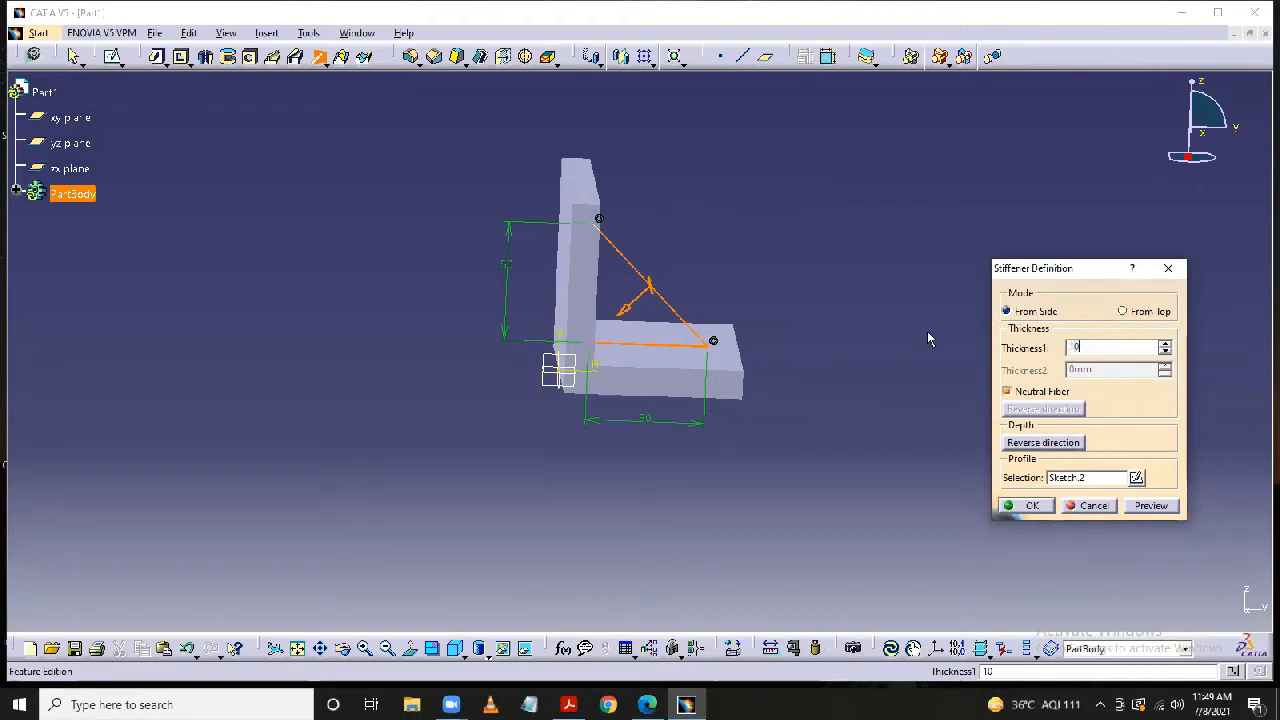
{"action": "type", "text": "0"}
{"action": "left_click", "coordinate": [900, 320]}
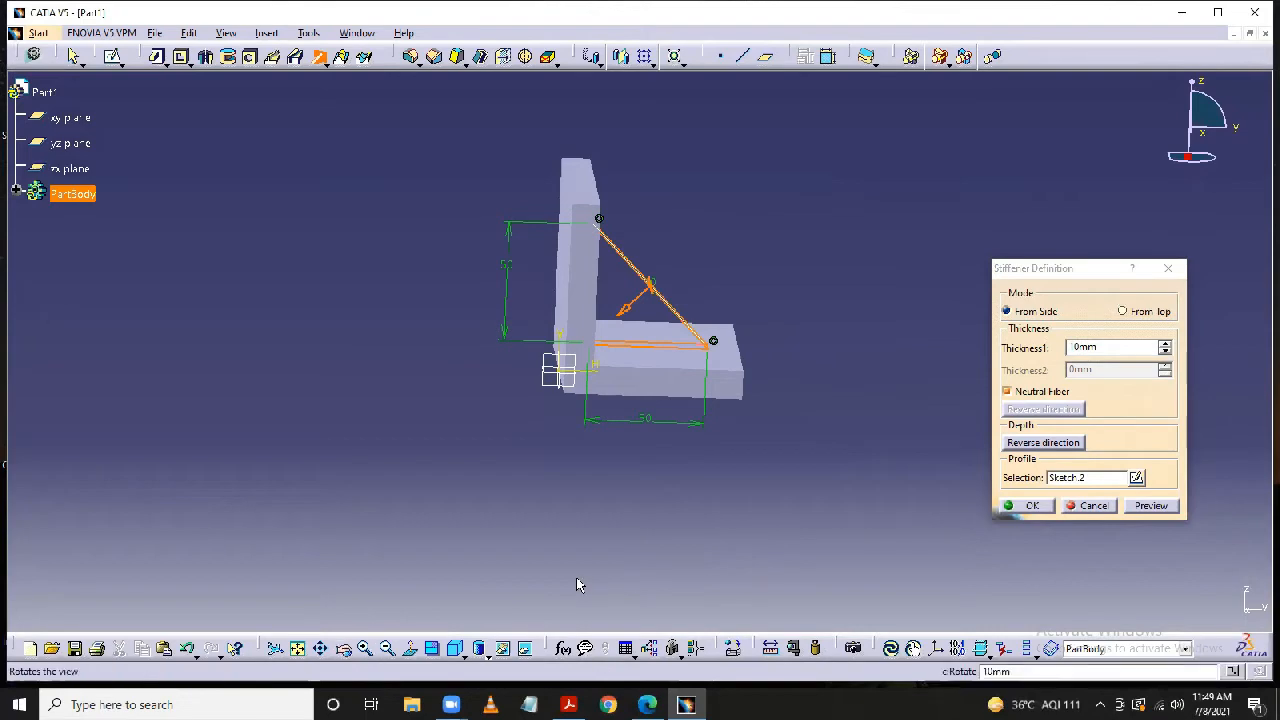
Turn off the stiffener's Neutral Fiber option so its thickness extends to one side of the sketch plane.
{"action": "left_click", "coordinate": [343, 648]}
{"action": "left_click_drag", "start_coordinate": [857, 349], "coordinate": [663, 446]}
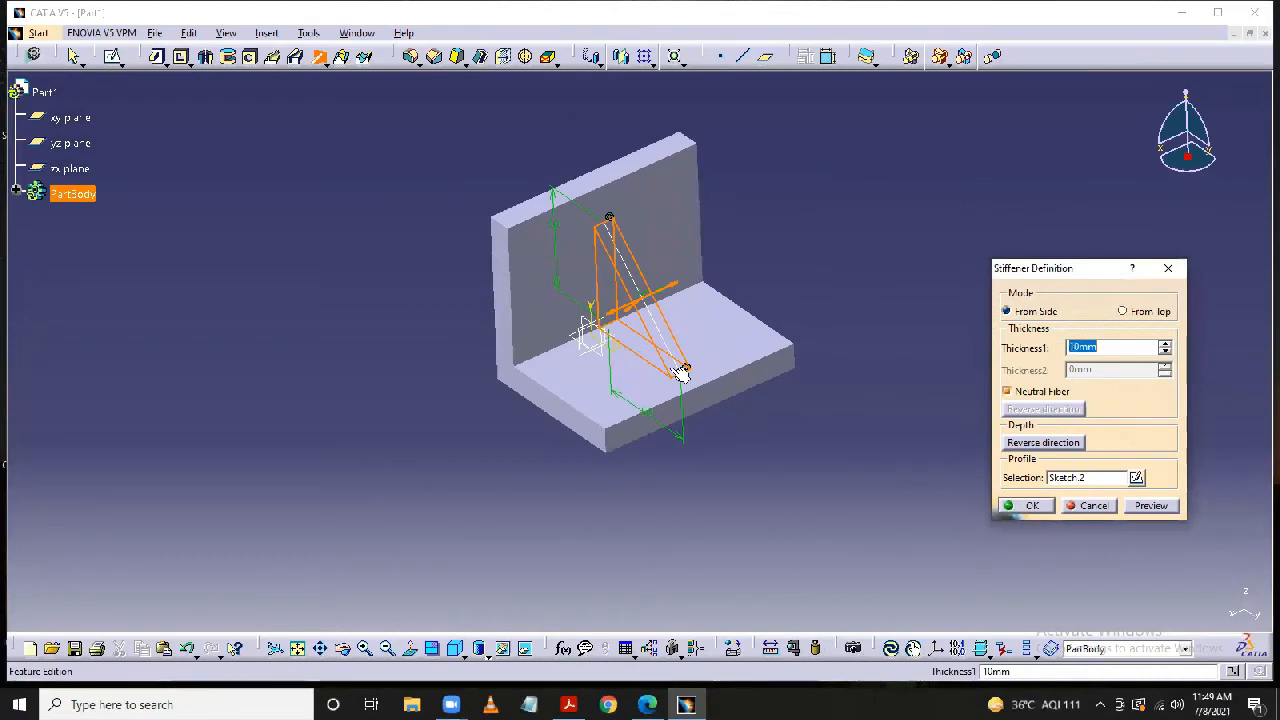
{"action": "left_click", "coordinate": [1007, 393]}
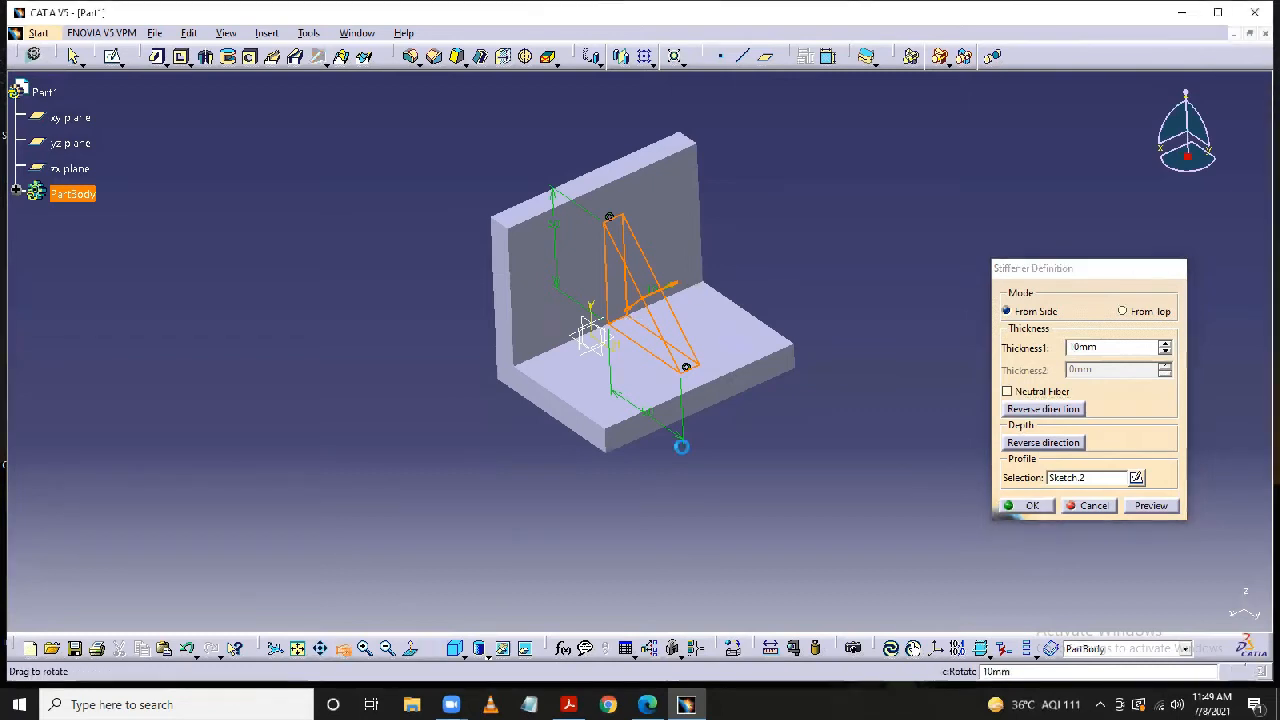
{"action": "mouse_move", "coordinate": [834, 311]}
{"action": "left_mouse_down"}
{"action": "mouse_move", "coordinate": [760, 363]}
{"action": "mouse_move", "coordinate": [738, 352]}
{"action": "mouse_move", "coordinate": [828, 325]}
{"action": "left_mouse_up"}
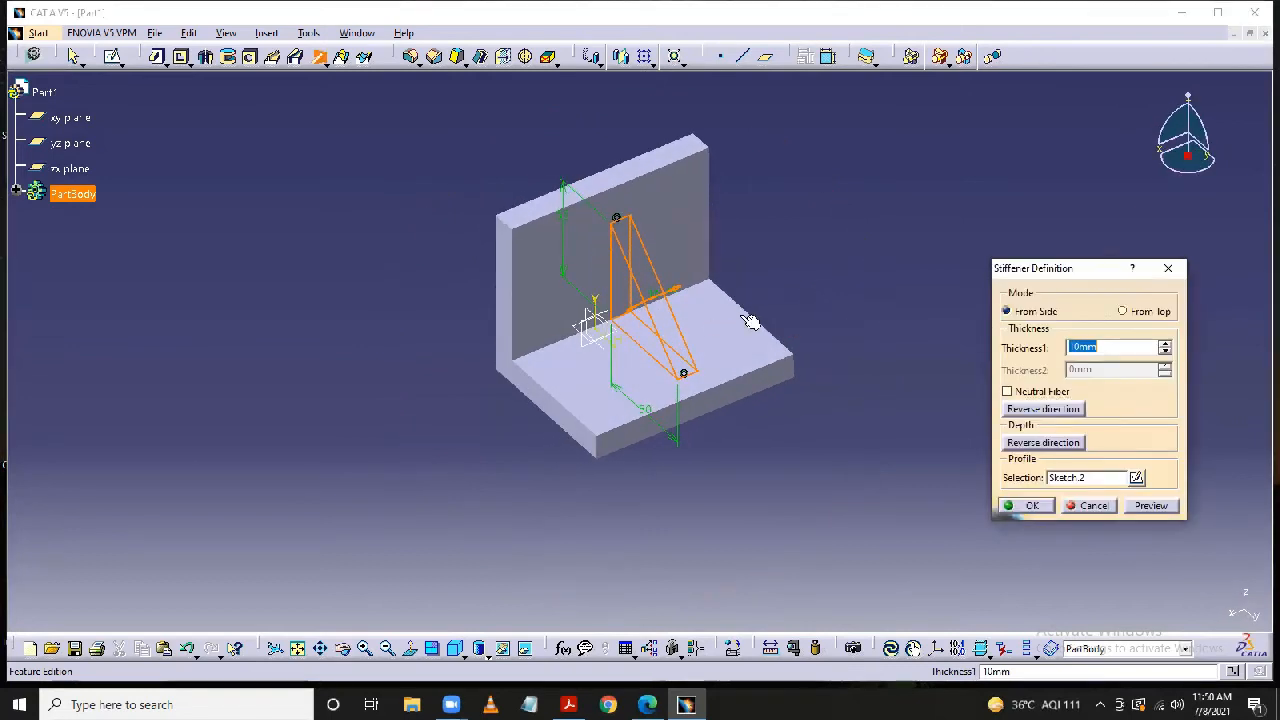
Try reversing the stiffener's thickness direction, turn Neutral Fiber back on, and create the 10 mm stiffener.
{"action": "left_click", "coordinate": [1040, 411]}
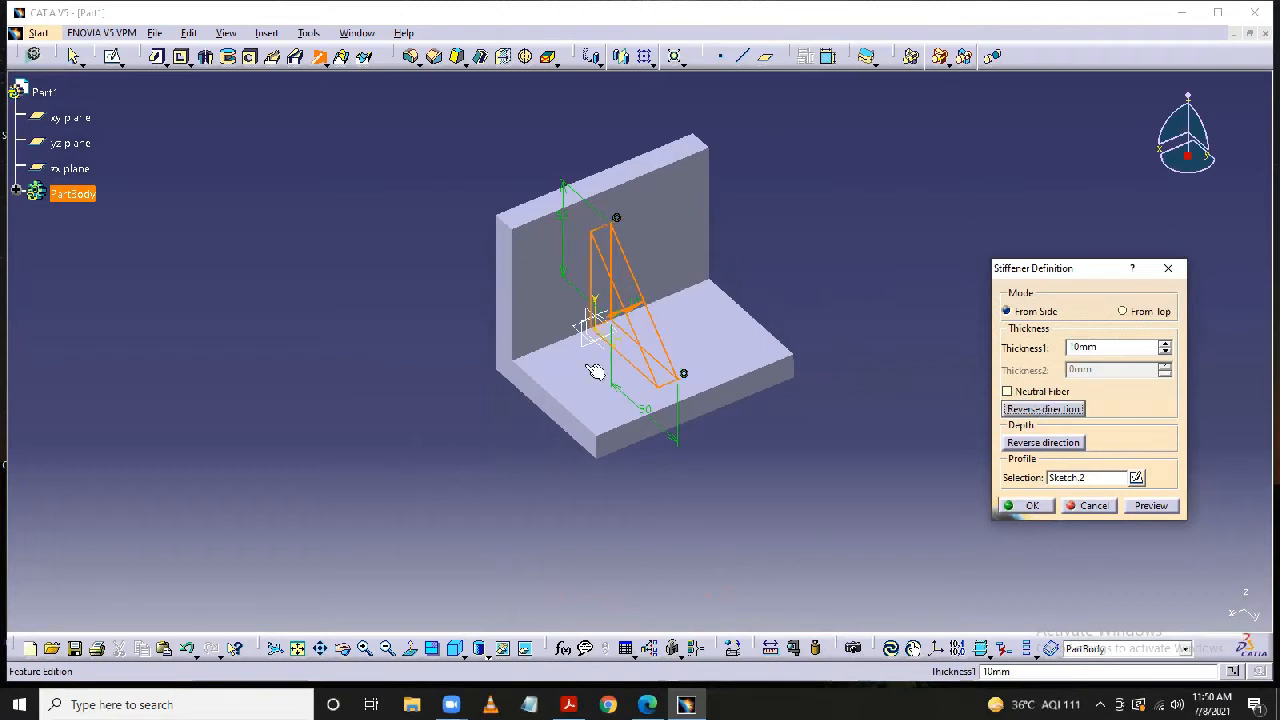
{"action": "left_click", "coordinate": [1007, 392]}
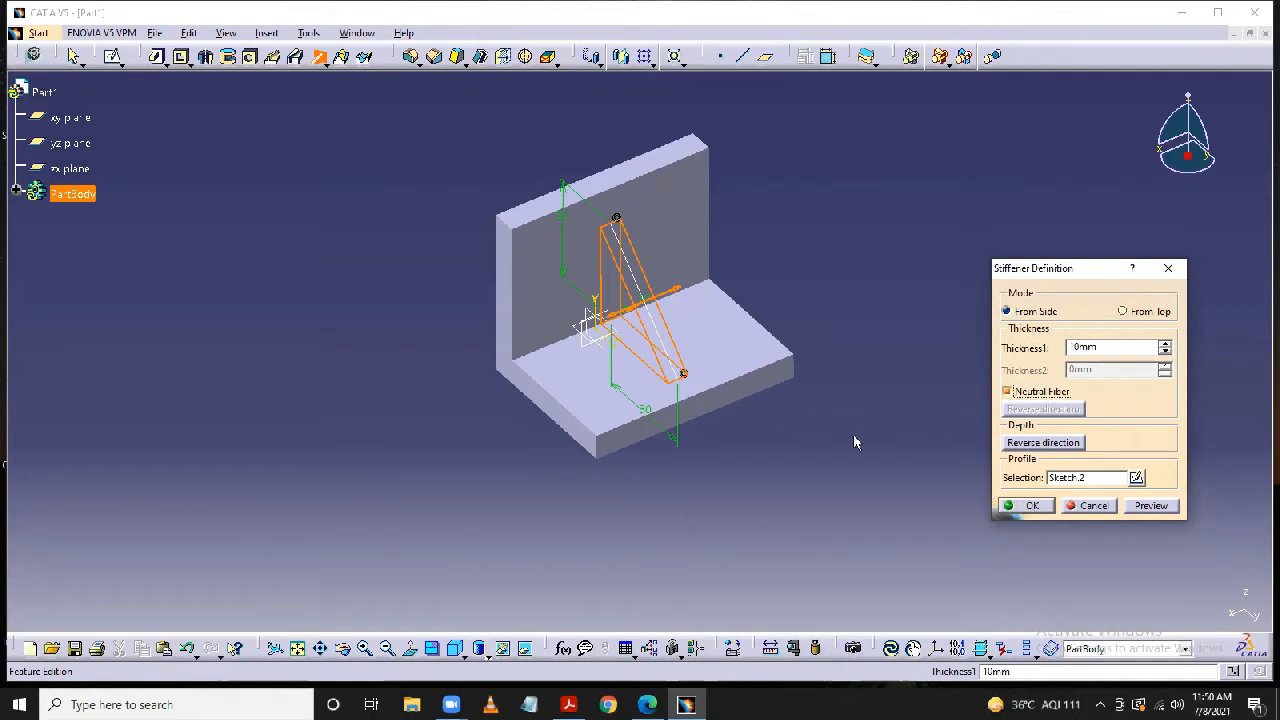
{"action": "left_click", "coordinate": [1037, 505]}
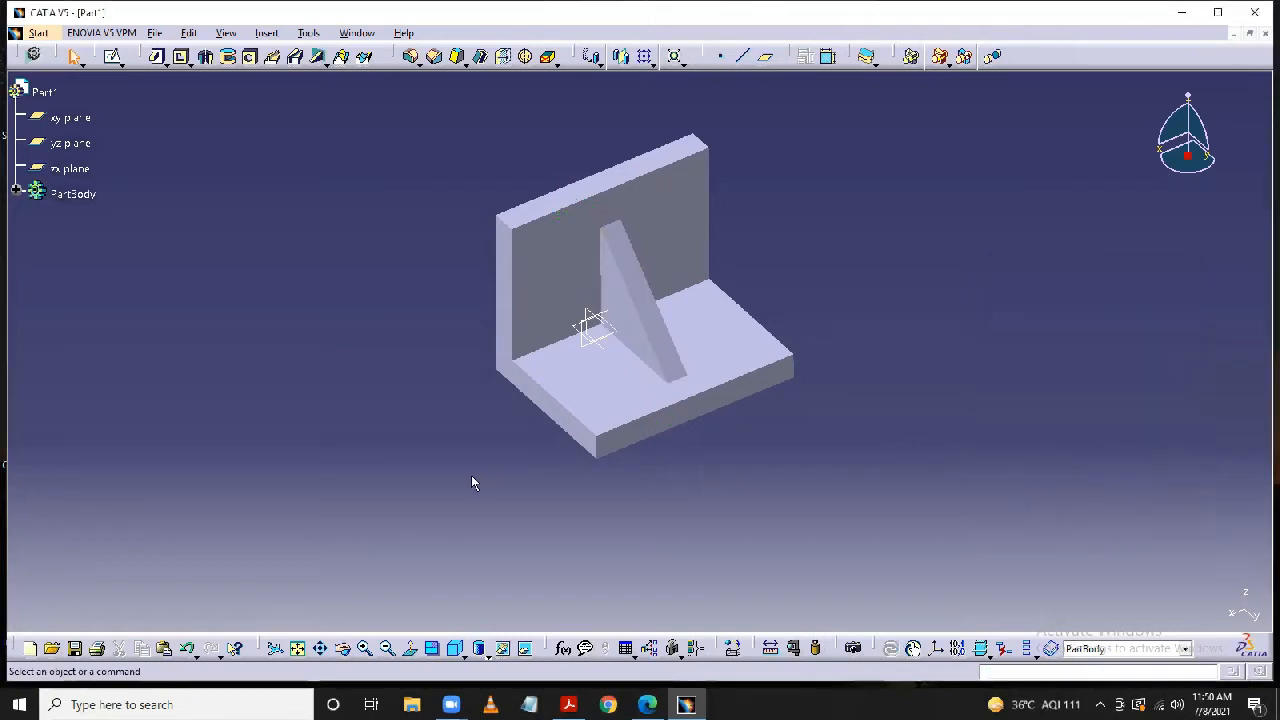
Create a reference plane offset 20 mm inward from the bracket's L-shaped side face, reversing the offset direction.
{"action": "left_click", "coordinate": [343, 648]}
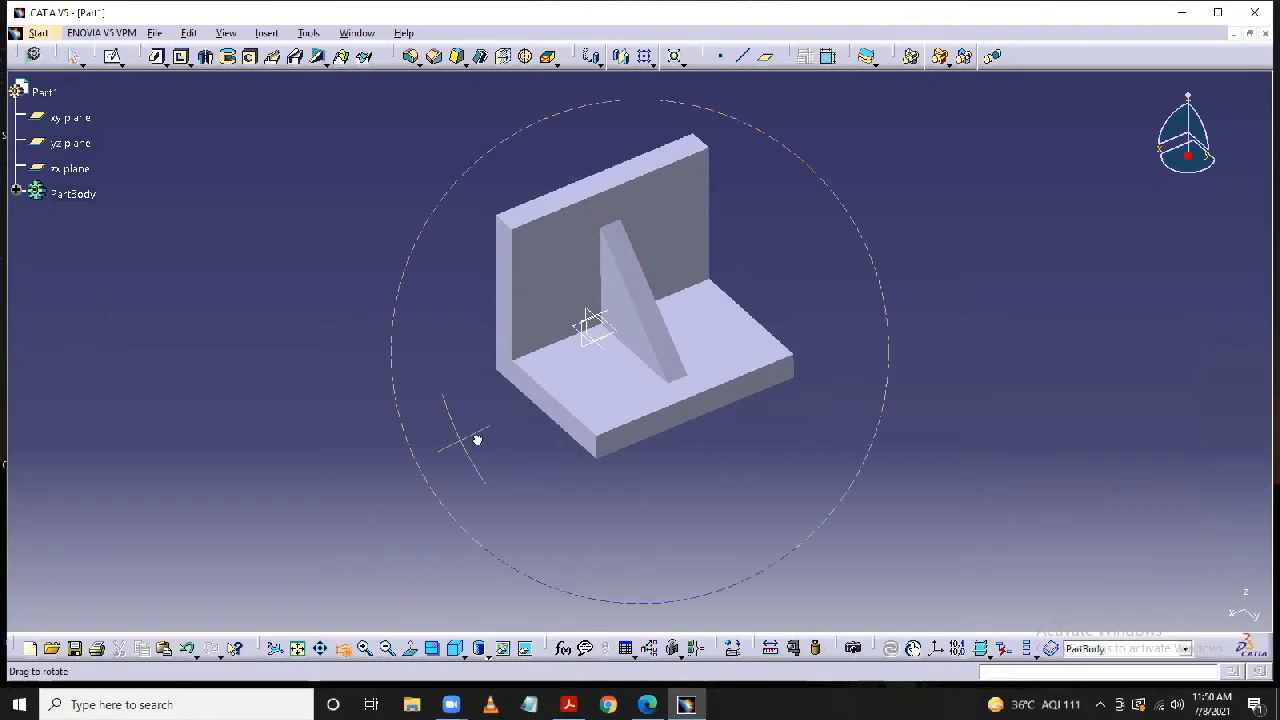
{"action": "left_click_drag", "start_coordinate": [474, 437], "coordinate": [544, 441]}
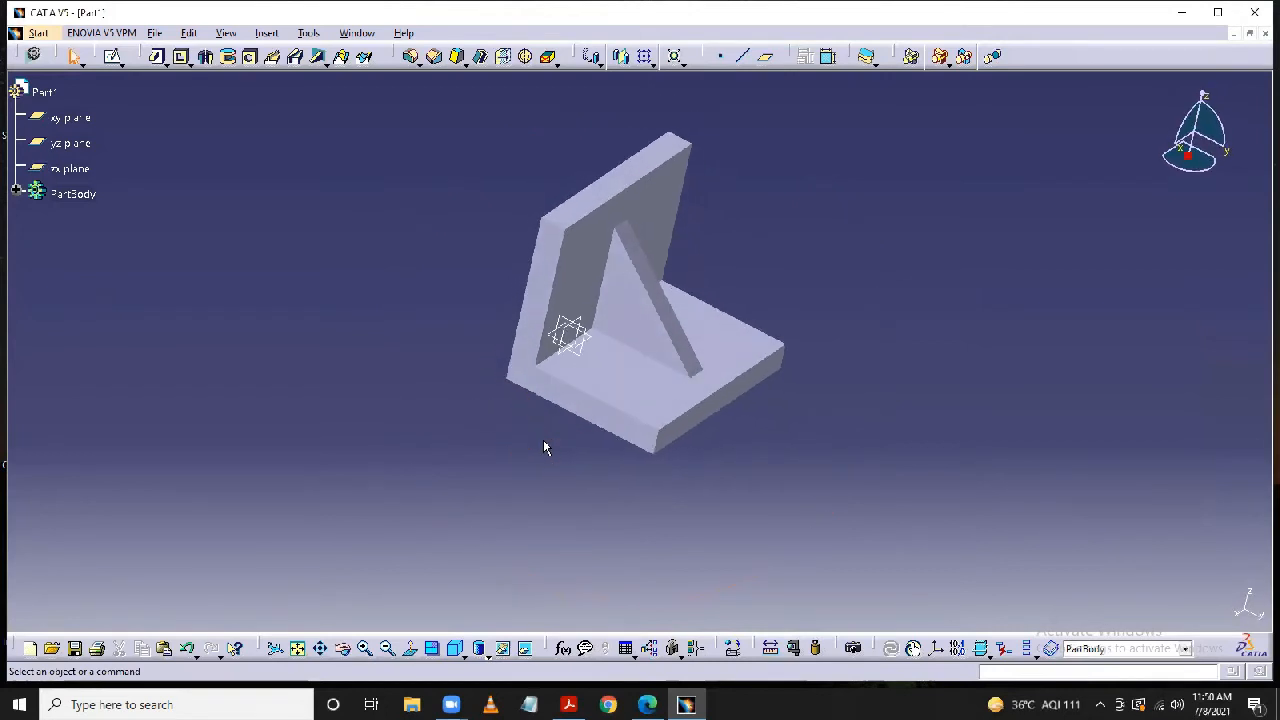
{"action": "left_click", "coordinate": [765, 58]}
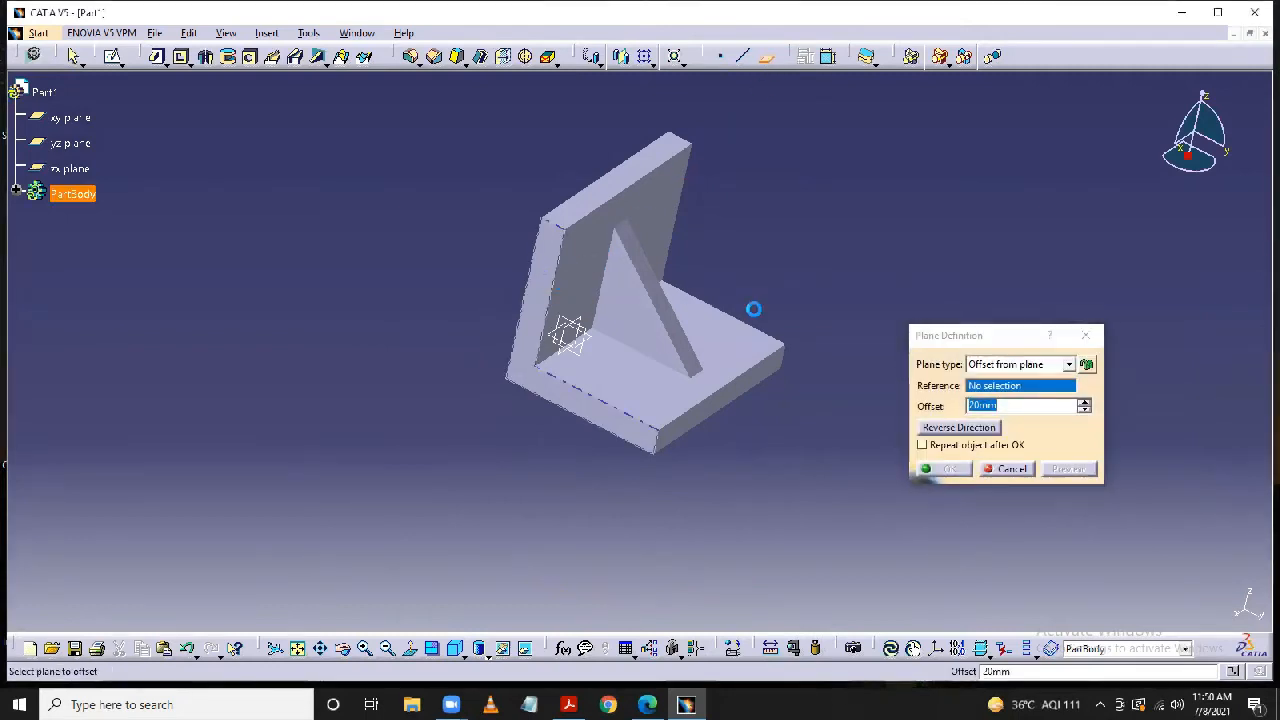
{"action": "left_click", "coordinate": [788, 323]}
{"action": "left_click", "coordinate": [938, 427]}
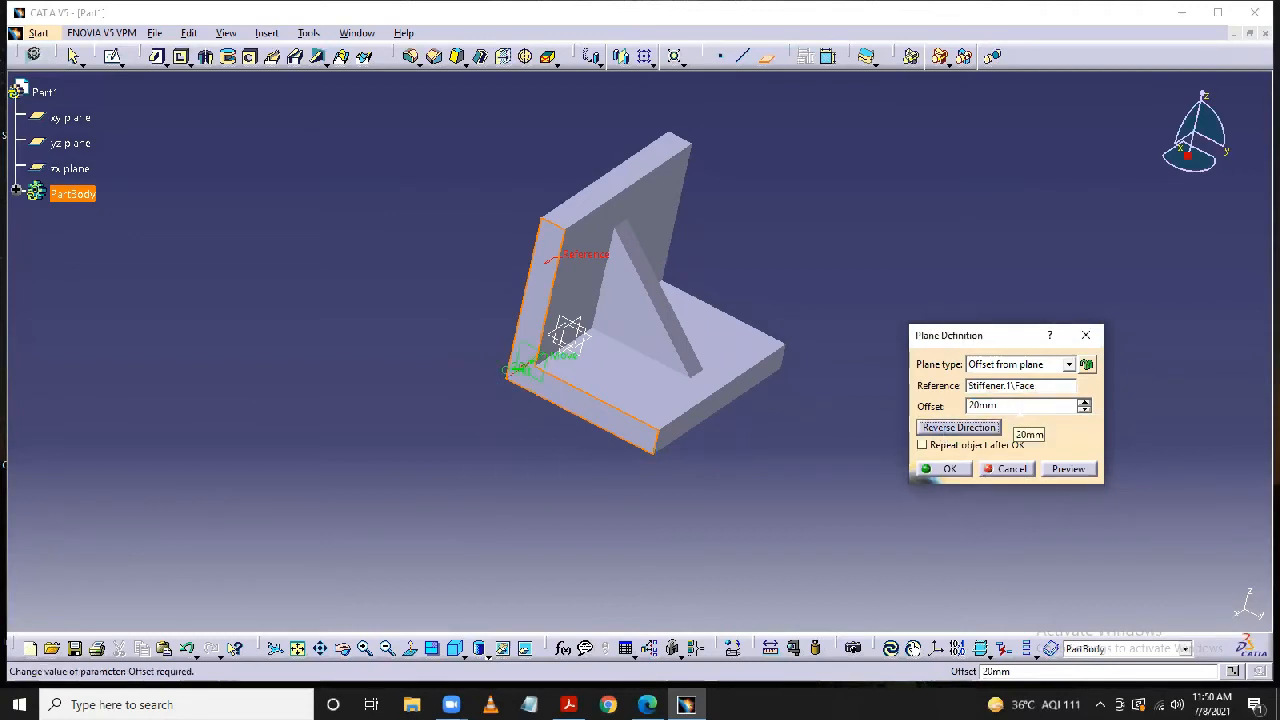
{"action": "left_click", "coordinate": [950, 469]}
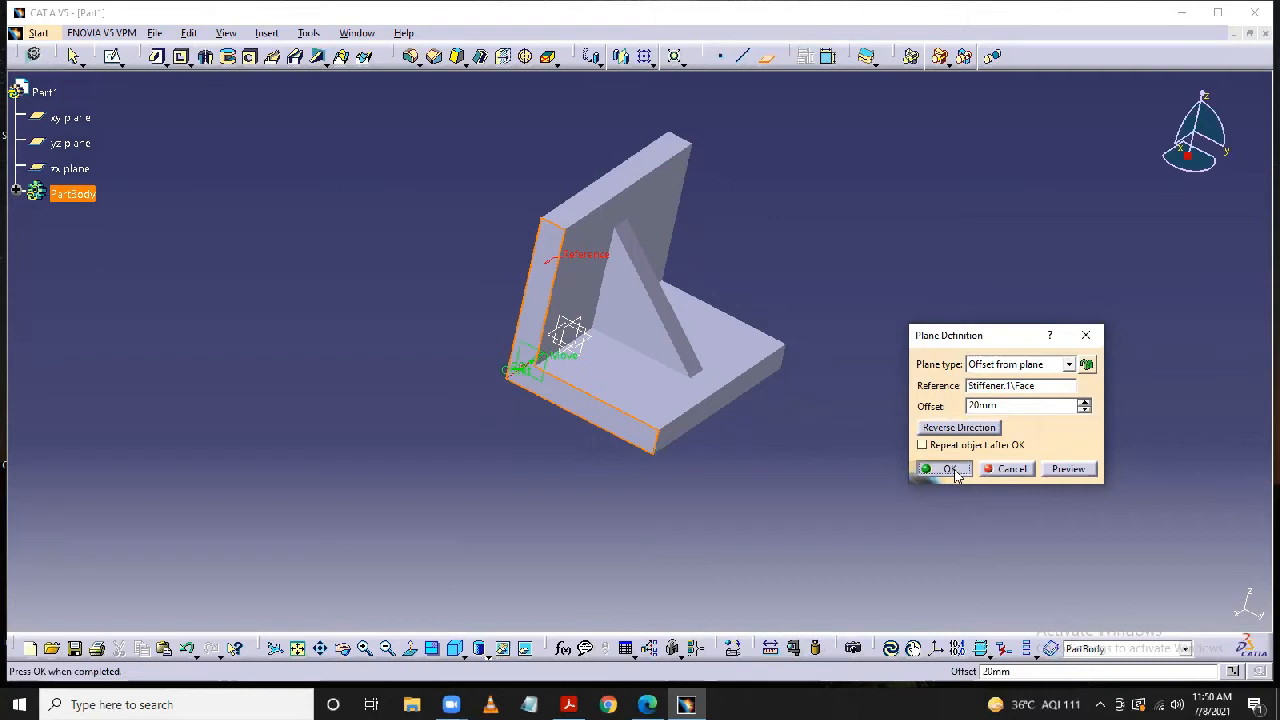
Open a sketch on the new offset plane and draw a five-point S-shaped spline from the upright wall down to the base.
{"action": "left_click", "coordinate": [555, 372]}
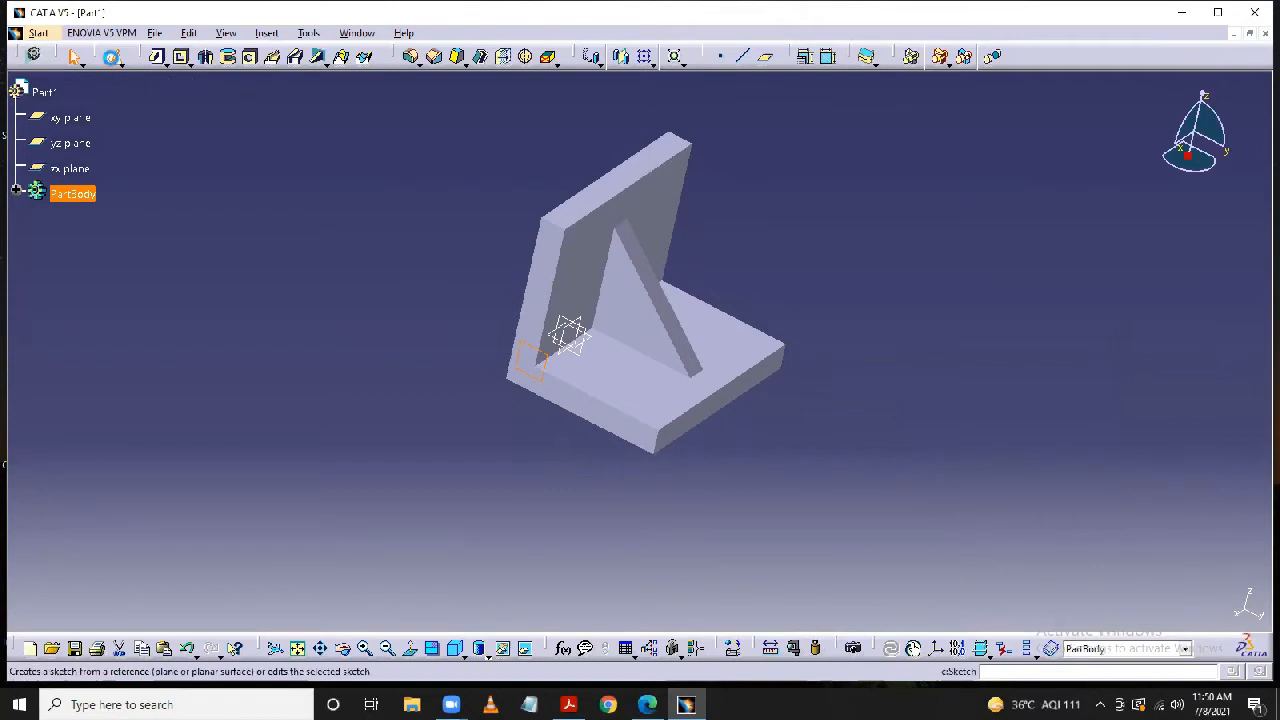
{"action": "left_click", "coordinate": [267, 645]}
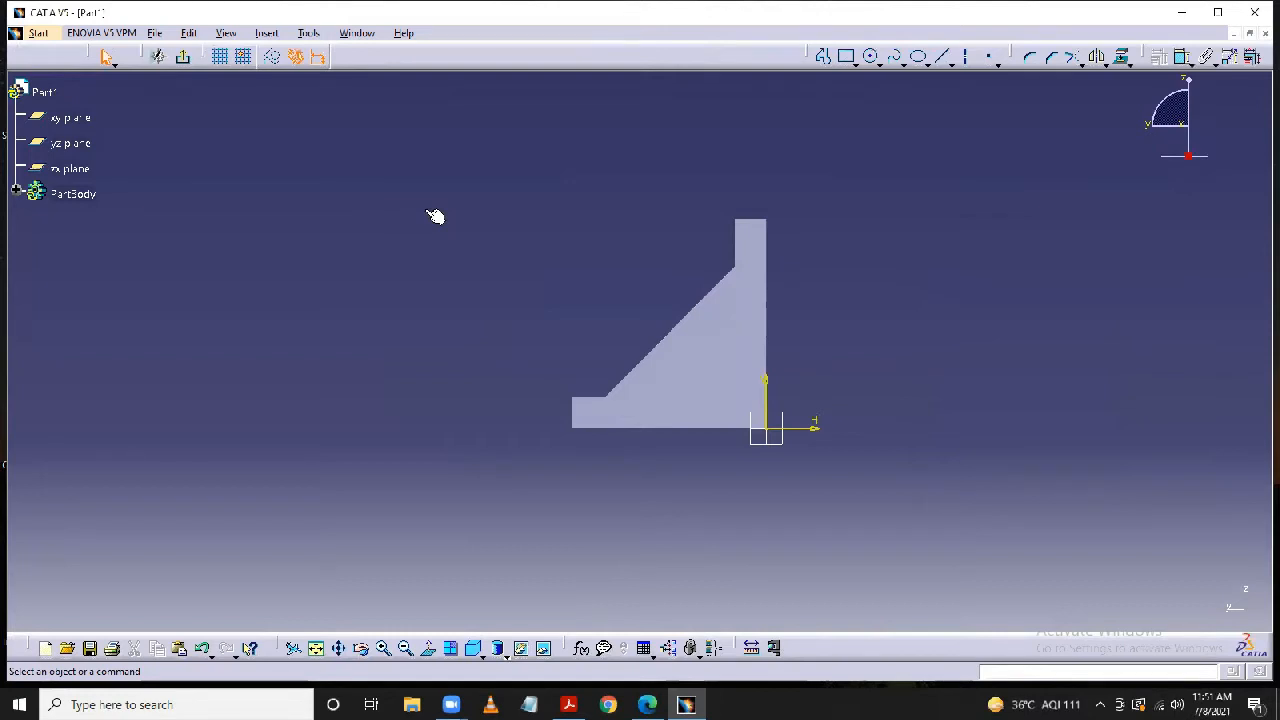
{"action": "left_click", "coordinate": [885, 63]}
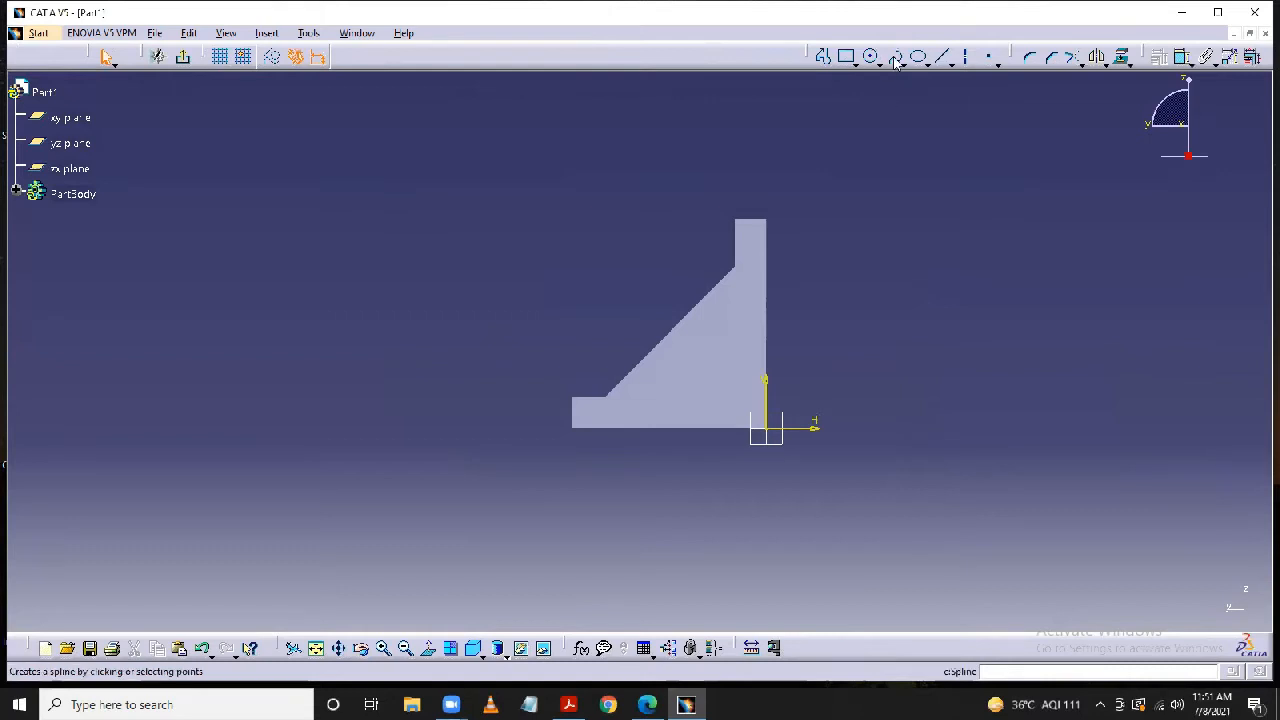
{"action": "left_click", "coordinate": [895, 58]}
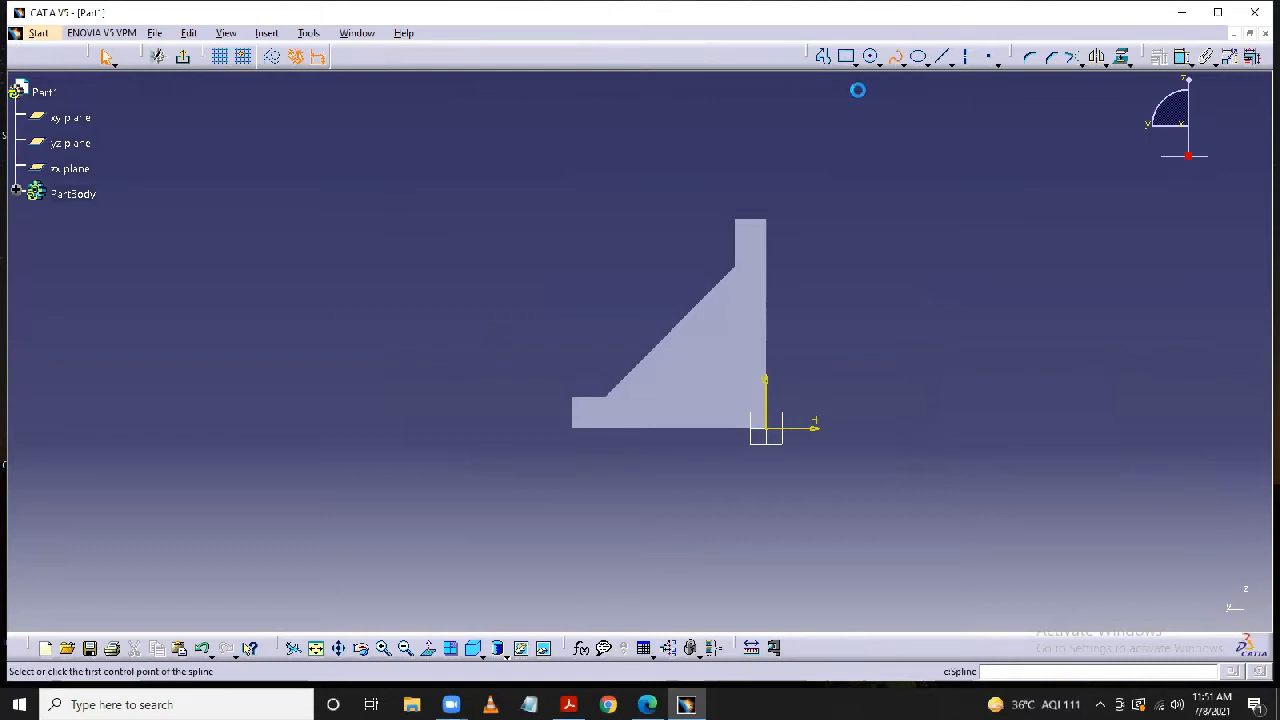
{"action": "left_click", "coordinate": [730, 261]}
{"action": "left_click", "coordinate": [679, 287]}
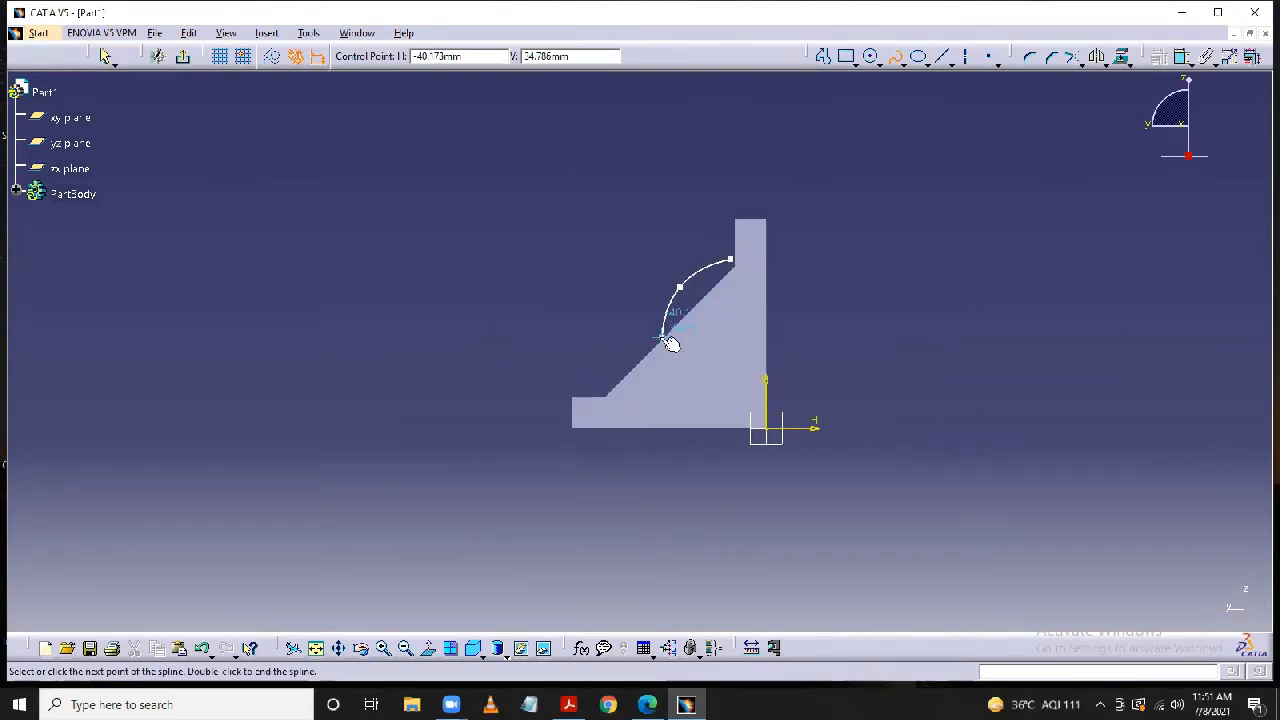
{"action": "left_click", "coordinate": [661, 339]}
{"action": "left_click", "coordinate": [638, 378]}
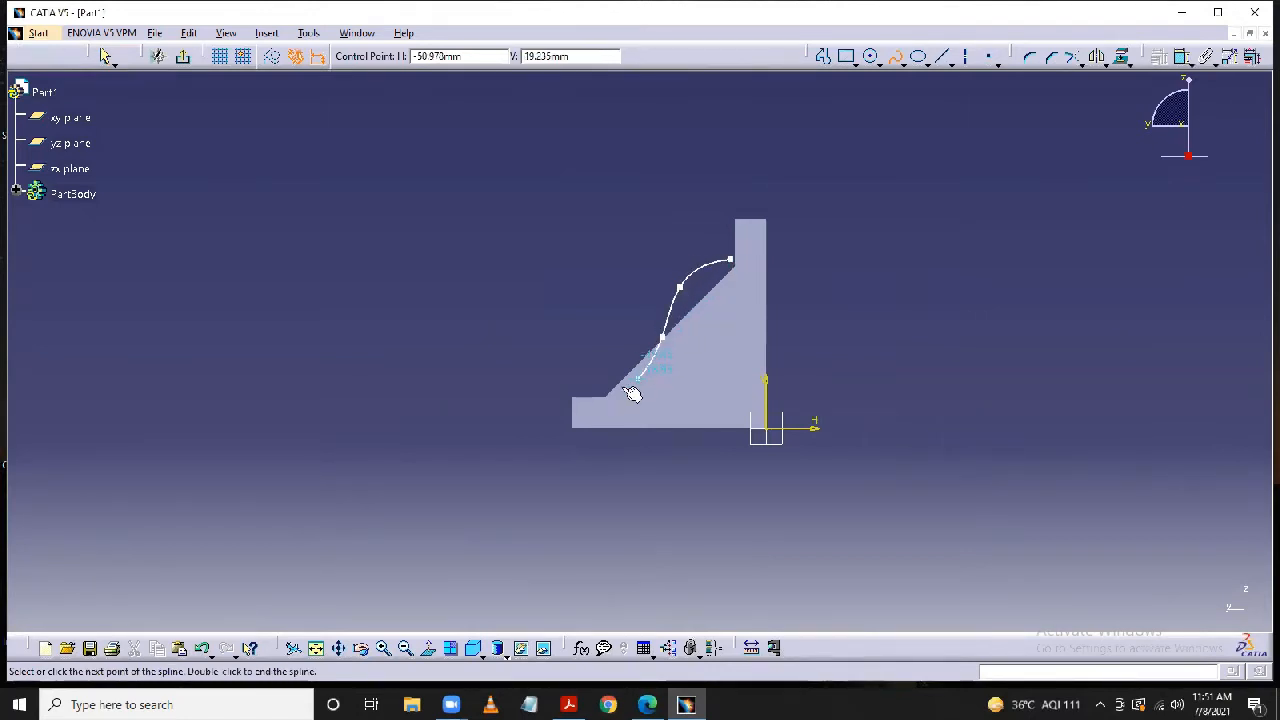
{"action": "left_click", "coordinate": [610, 401]}
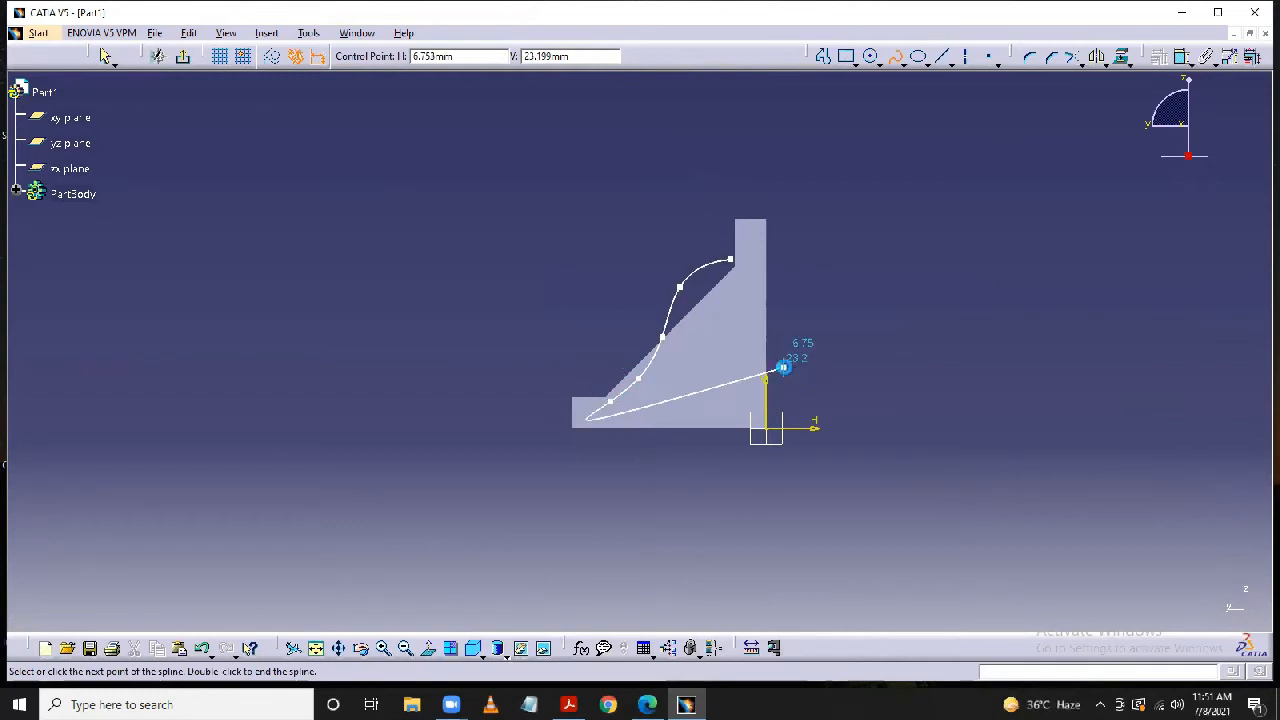
{"action": "key", "text": "Escape"}
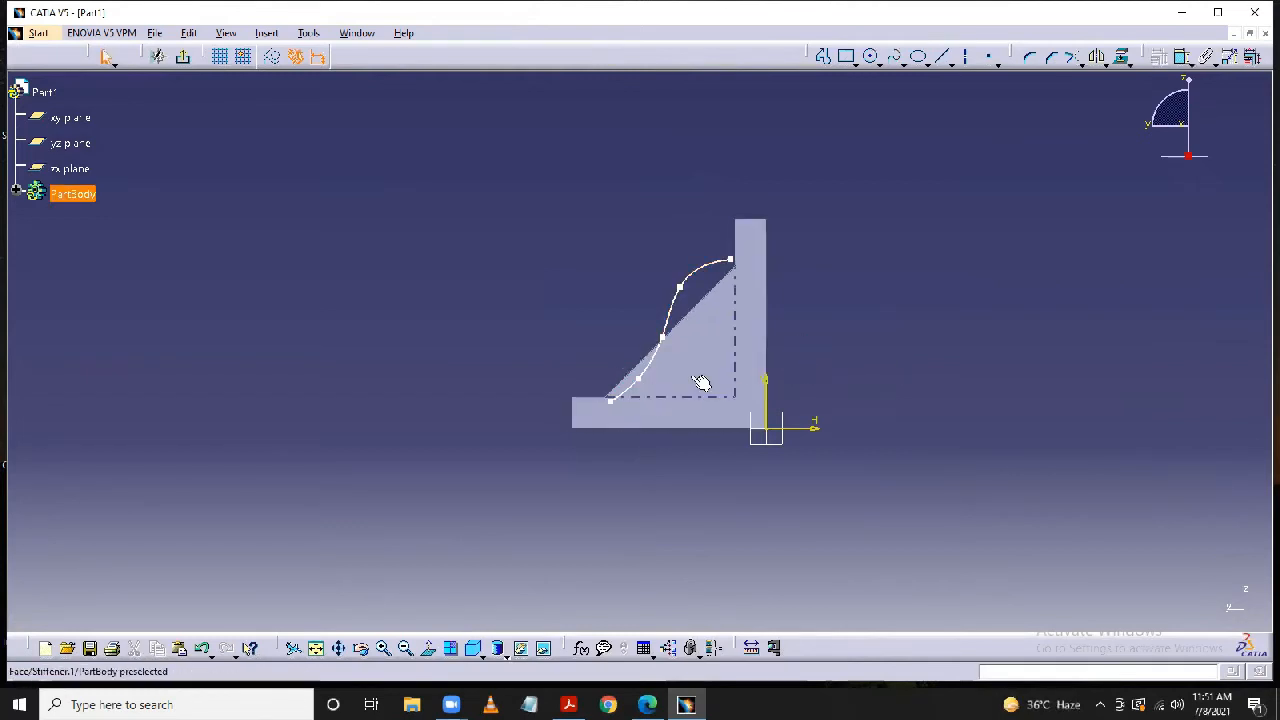
Constrain the spline's lower end coincident with the base's upper edge and its upper end coincident with the wall's inner edge.
{"action": "left_click", "coordinate": [1181, 59]}
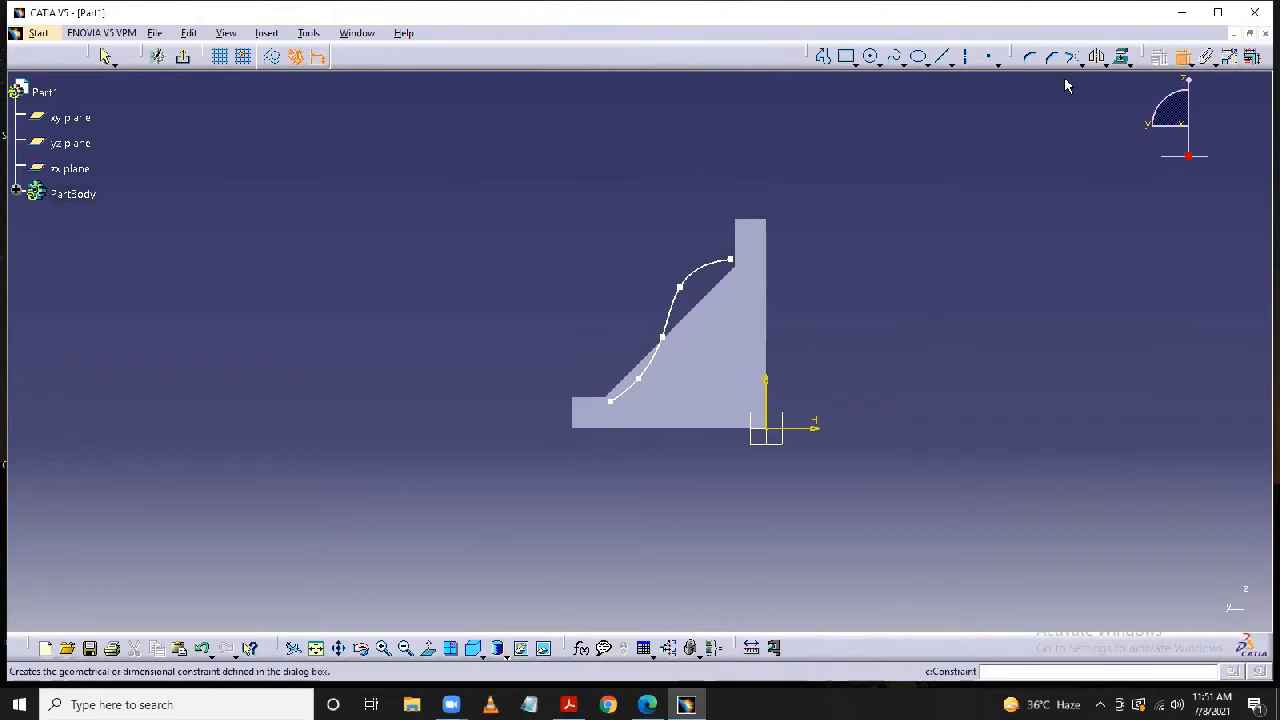
{"action": "left_click", "coordinate": [610, 401]}
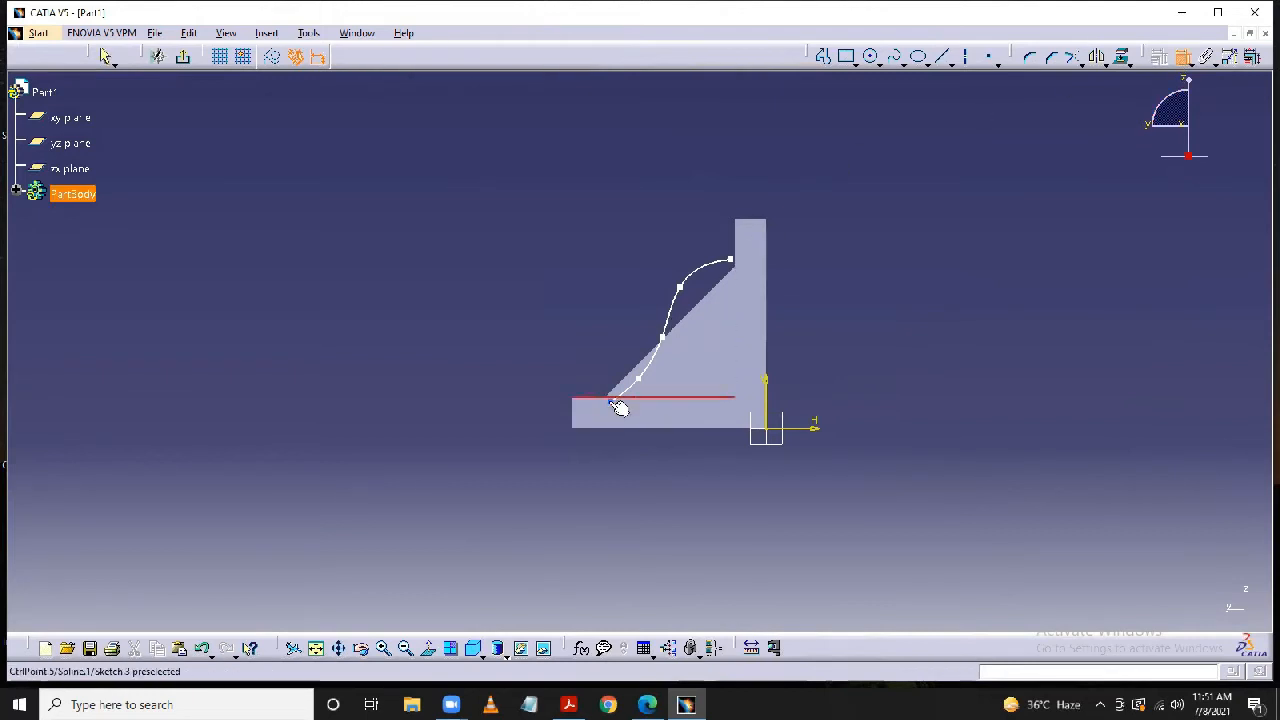
{"action": "right_click", "coordinate": [468, 391]}
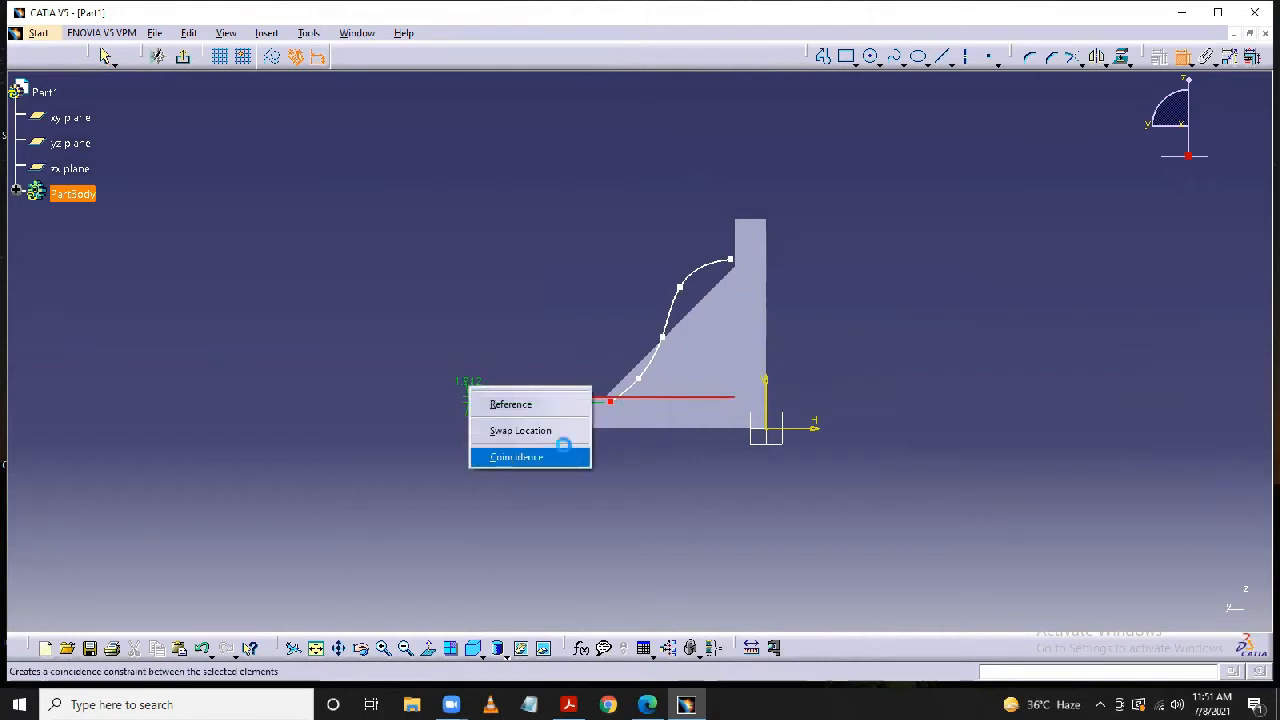
{"action": "left_click", "coordinate": [515, 458]}
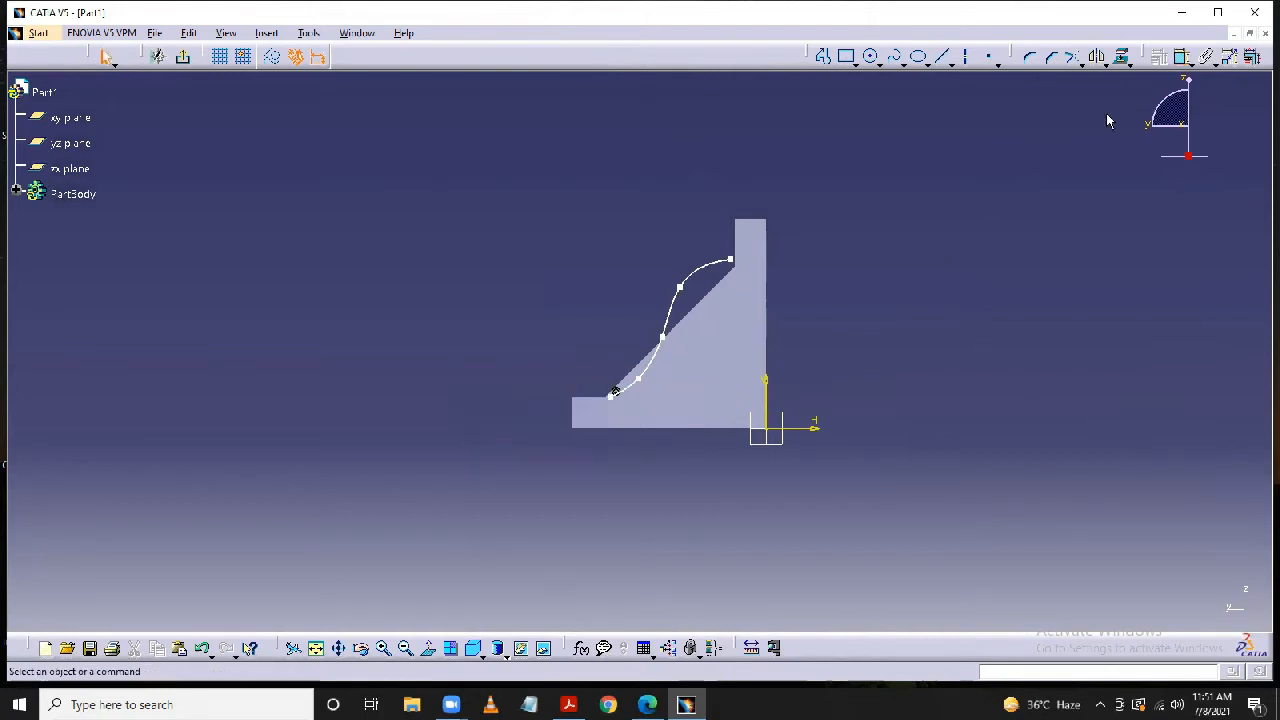
{"action": "left_click", "coordinate": [1181, 56]}
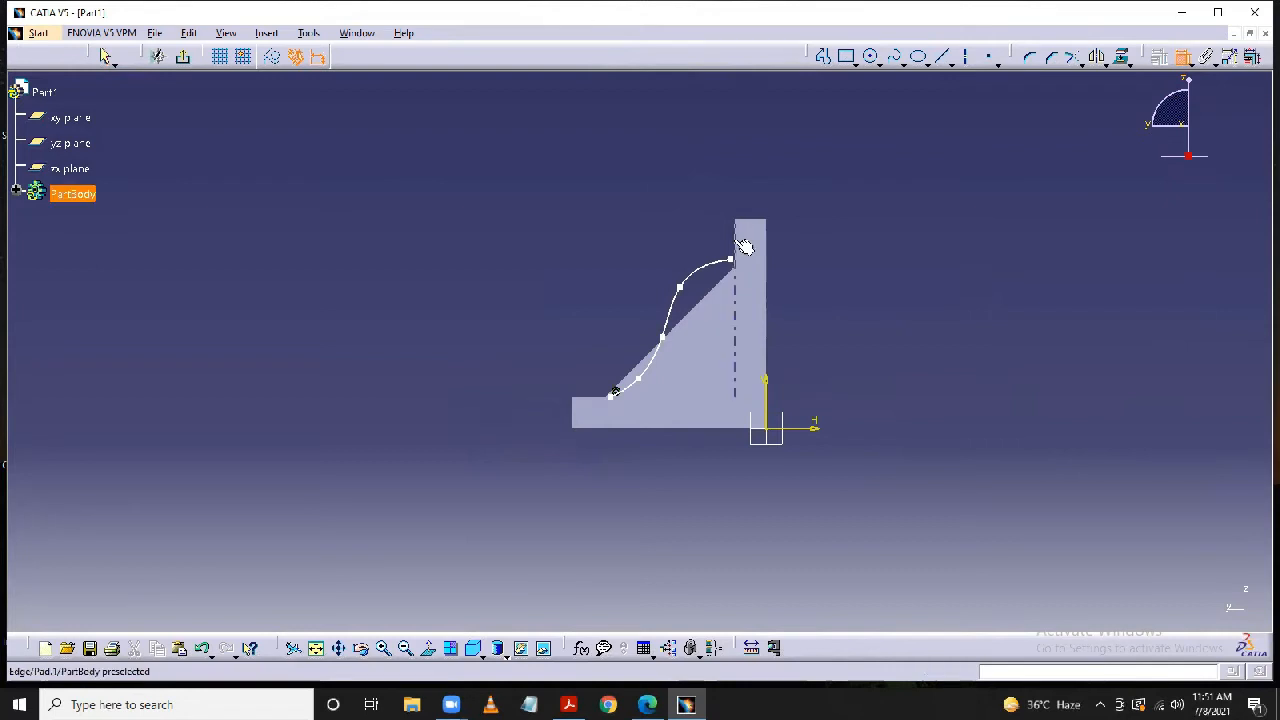
{"action": "left_click", "coordinate": [735, 265]}
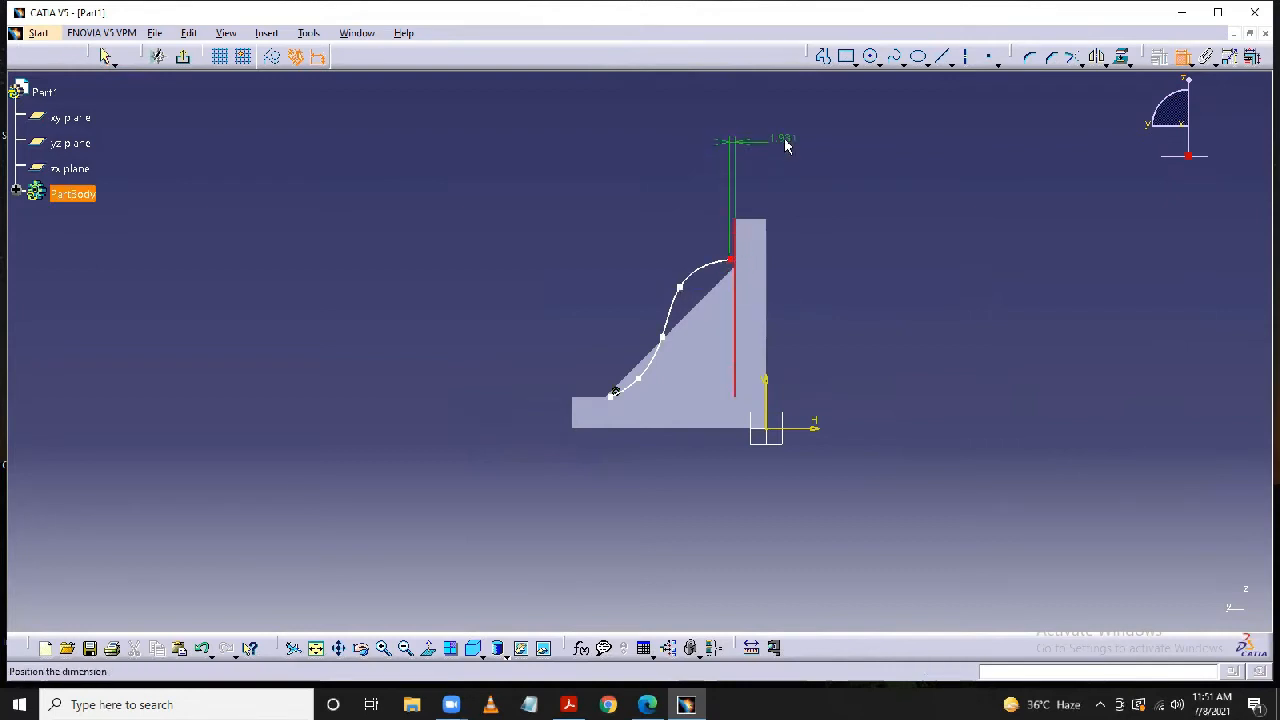
{"action": "right_click", "coordinate": [785, 145]}
{"action": "left_click", "coordinate": [832, 214]}
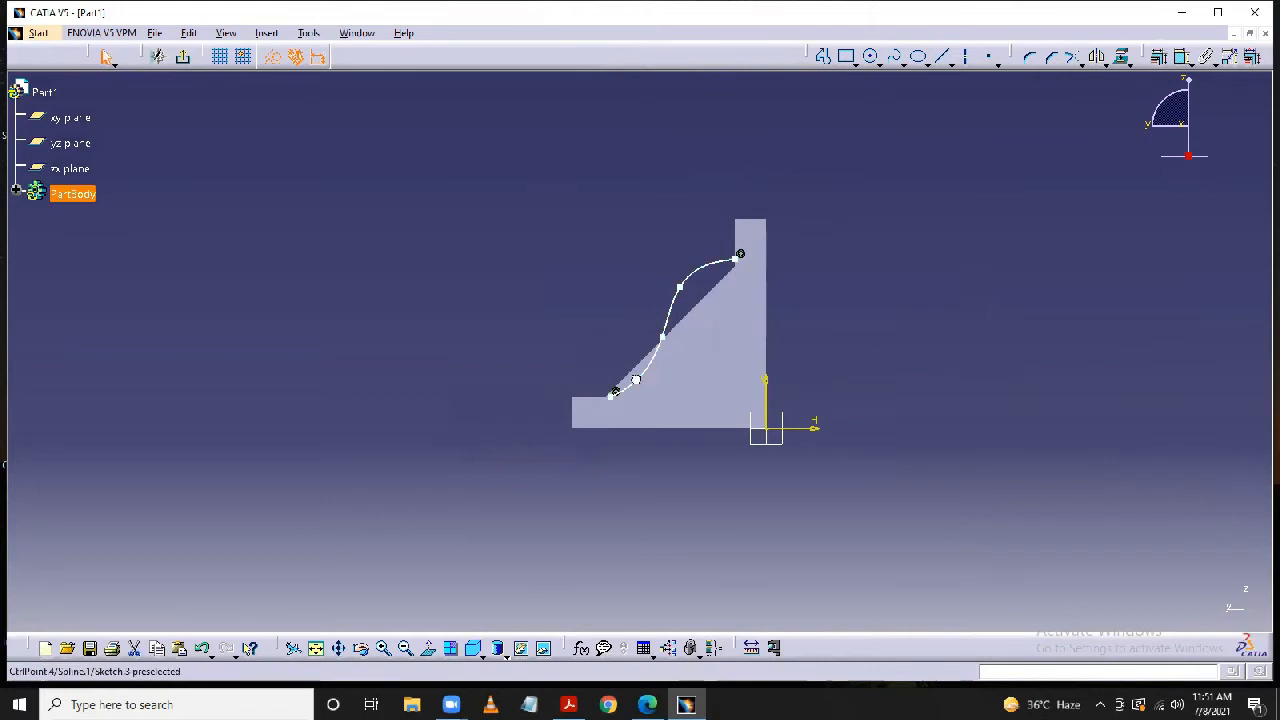
Reshape the spline's lower half into an outward bulge, moving its lower end outward along the base and adjusting the middle control points.
{"action": "left_click_drag", "start_coordinate": [635, 380], "coordinate": [636, 349]}
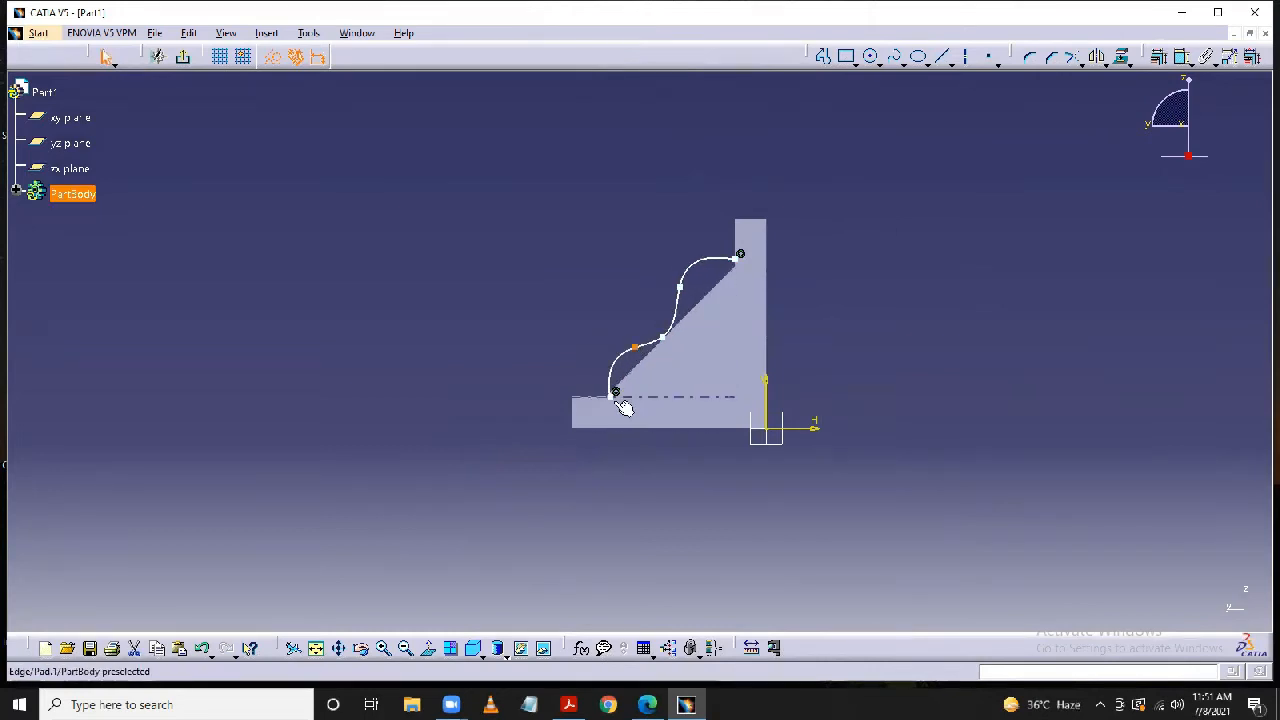
{"action": "left_click_drag", "start_coordinate": [610, 397], "coordinate": [591, 398]}
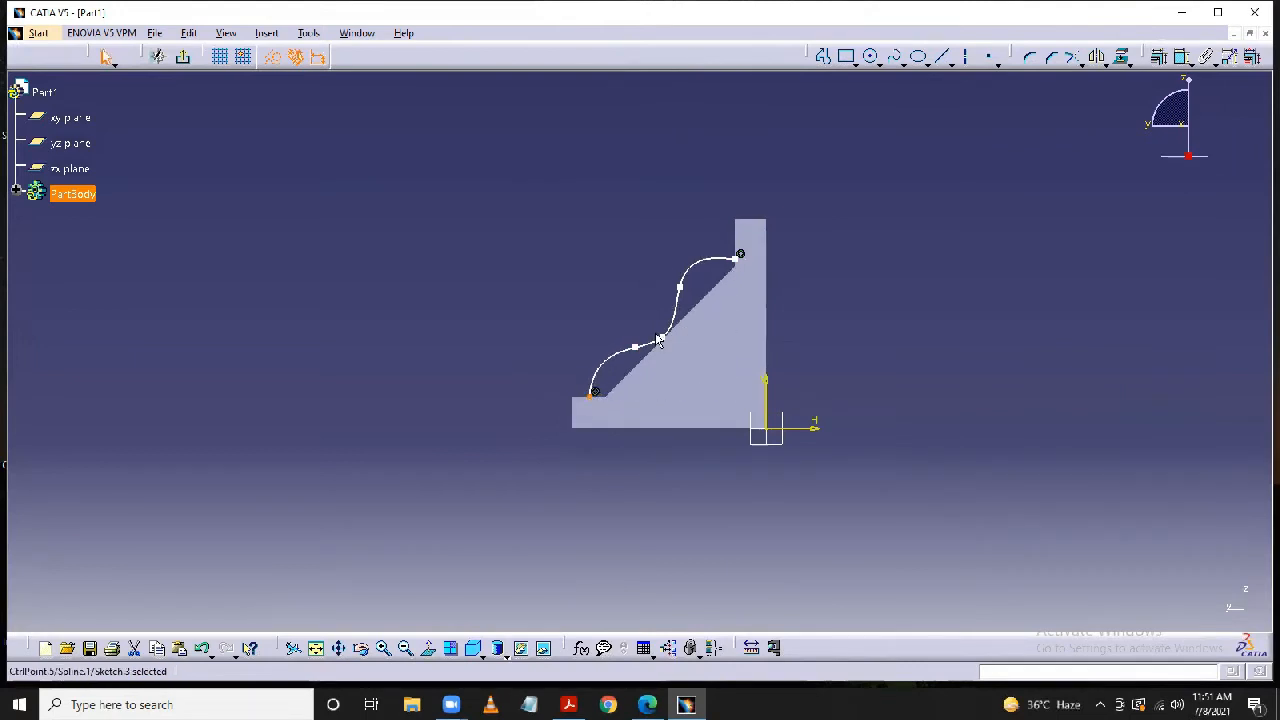
{"action": "left_click_drag", "start_coordinate": [666, 334], "coordinate": [636, 352]}
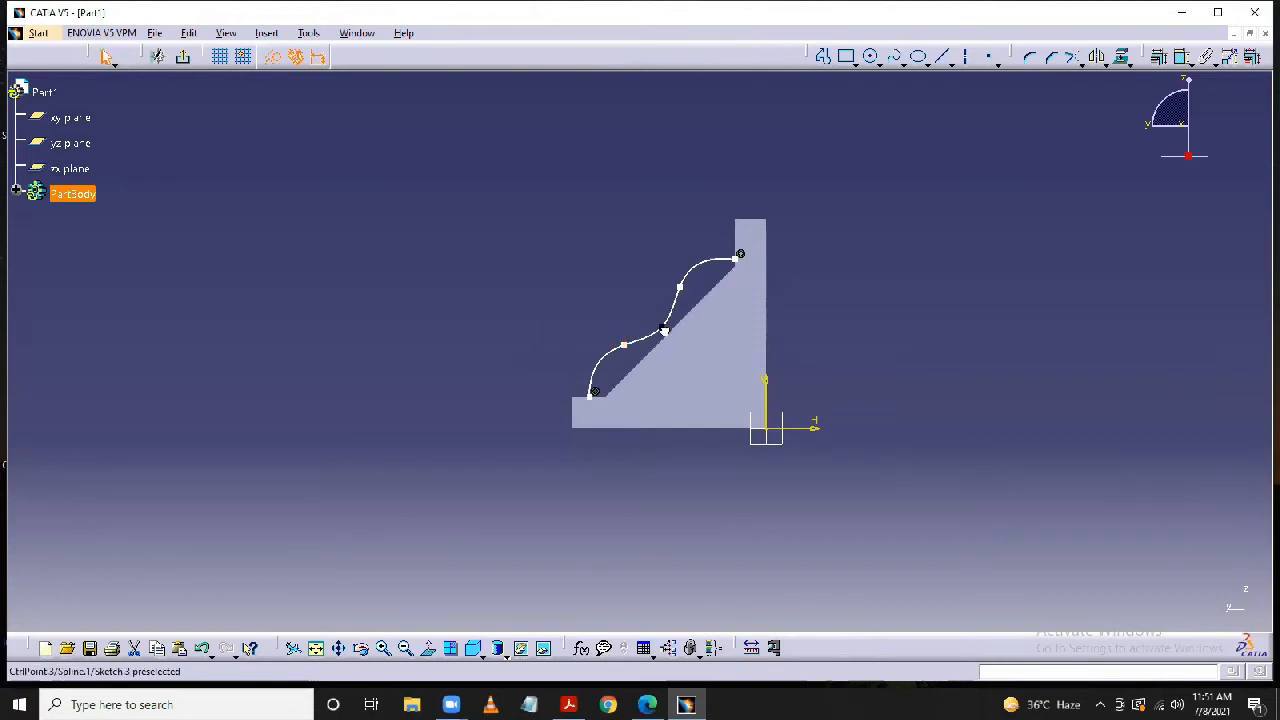
{"action": "left_click_drag", "start_coordinate": [663, 331], "coordinate": [667, 335]}
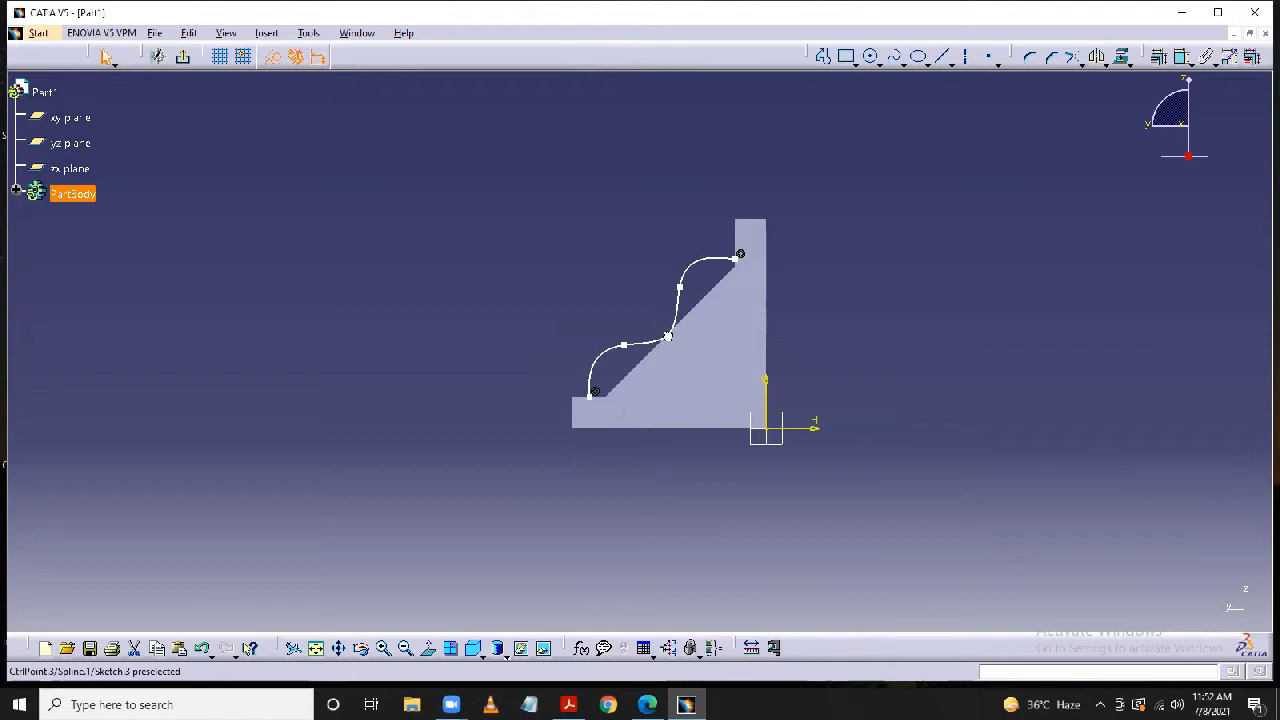
{"action": "left_click", "coordinate": [667, 335]}
Raise the spline's upper end along the wall and reposition the adjacent control point to smooth the upper curve.
{"action": "left_click_drag", "start_coordinate": [677, 285], "coordinate": [680, 278]}
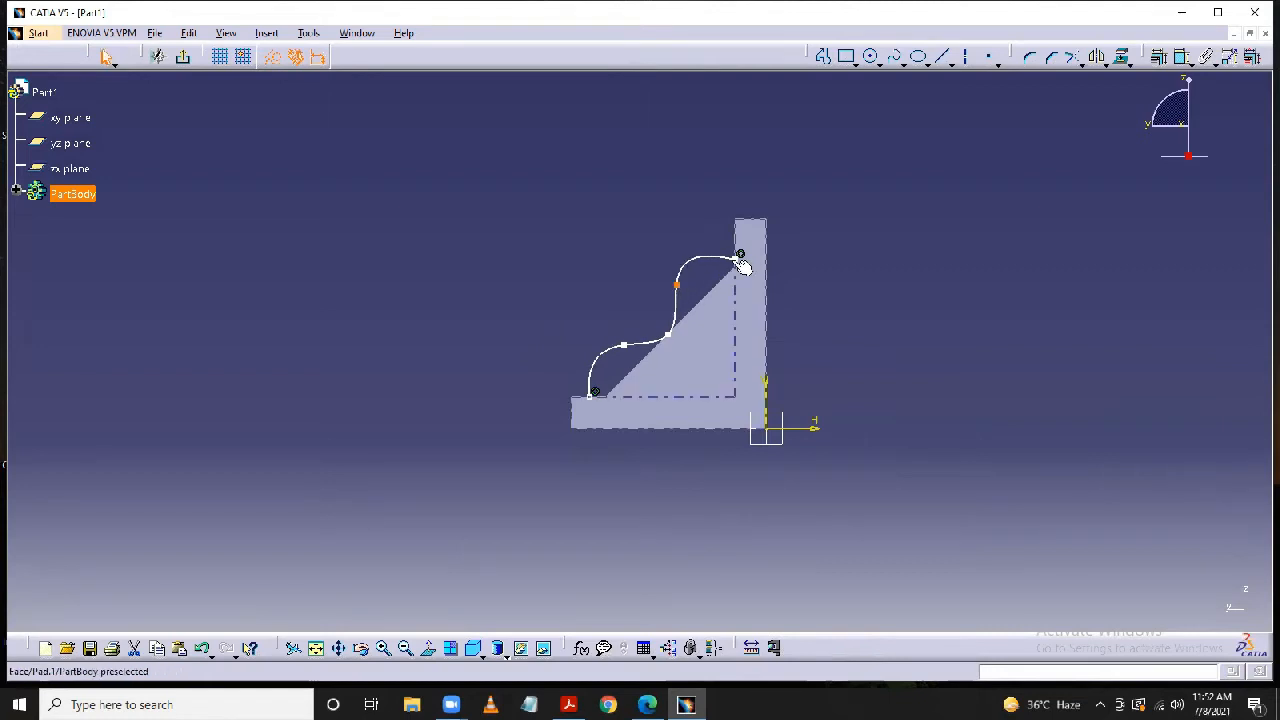
{"action": "left_click_drag", "start_coordinate": [739, 252], "coordinate": [739, 236]}
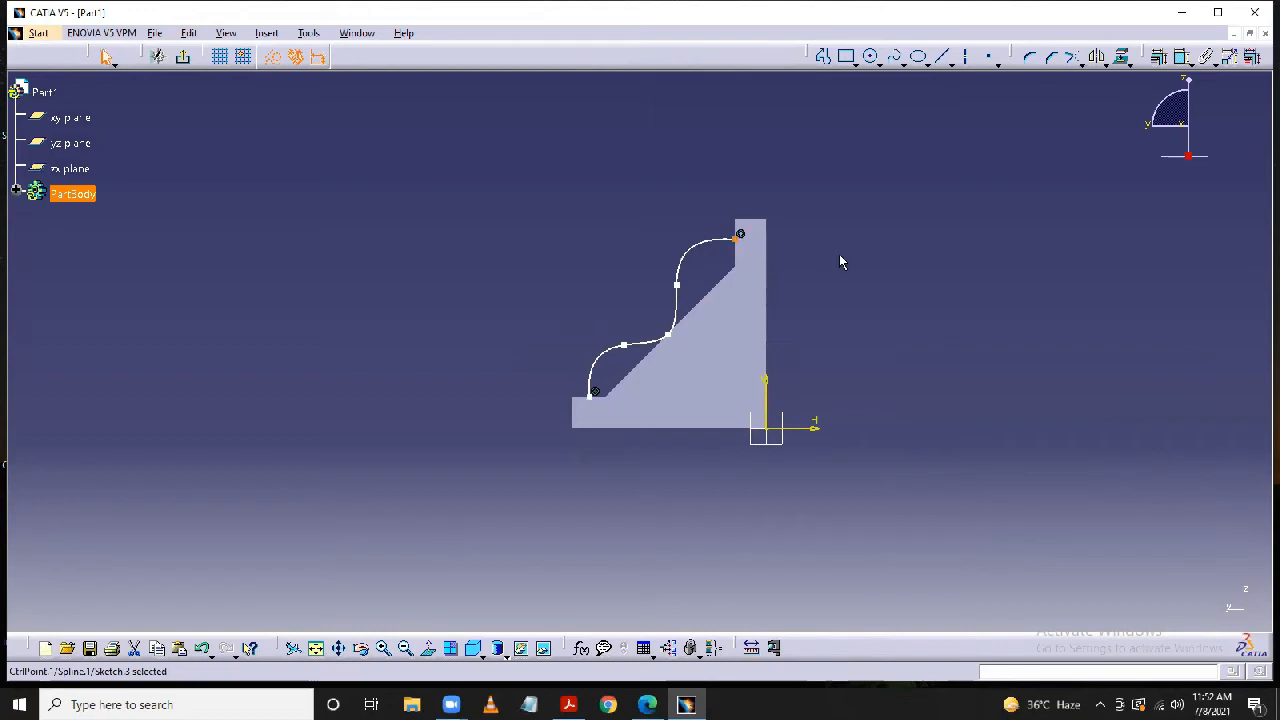
{"action": "left_click_drag", "start_coordinate": [684, 293], "coordinate": [693, 290]}
{"action": "left_click", "coordinate": [868, 288]}
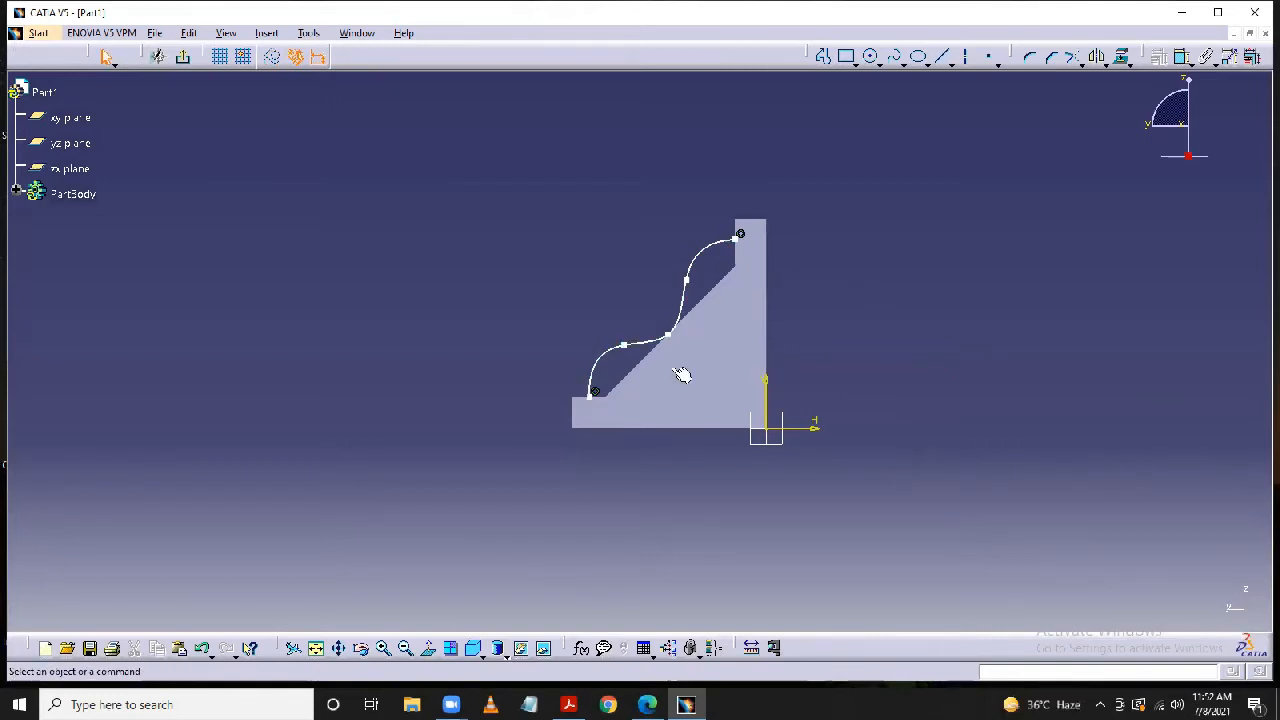
Exit the sketch and create an 8 mm thick From Side stiffener with Neutral Fiber from the spline sketch.
{"action": "left_click", "coordinate": [184, 57]}
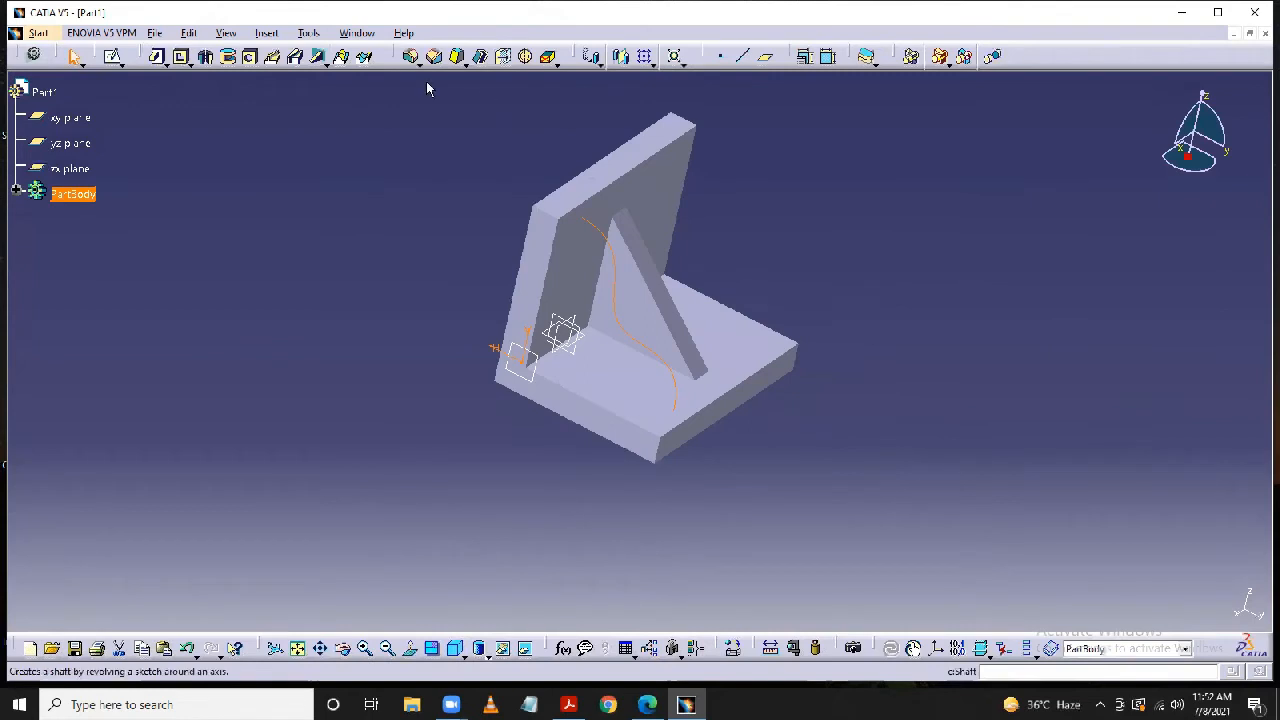
{"action": "left_click", "coordinate": [318, 57]}
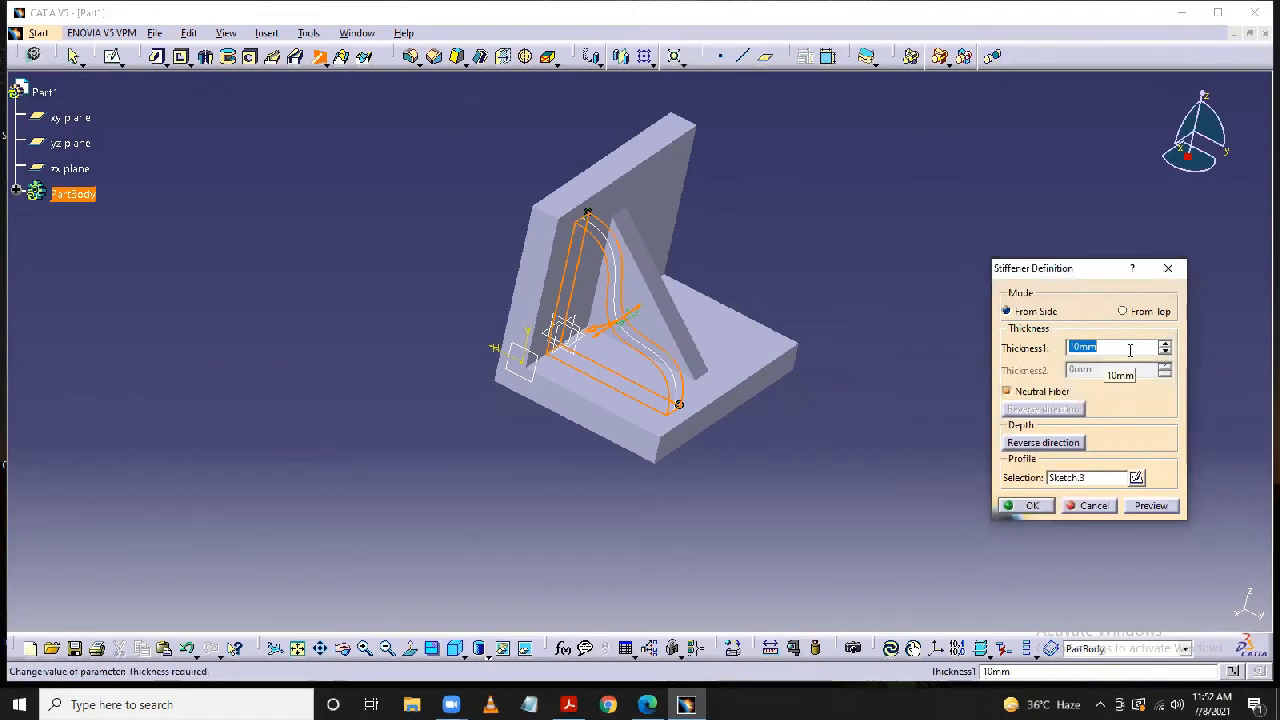
{"action": "type", "text": "8"}
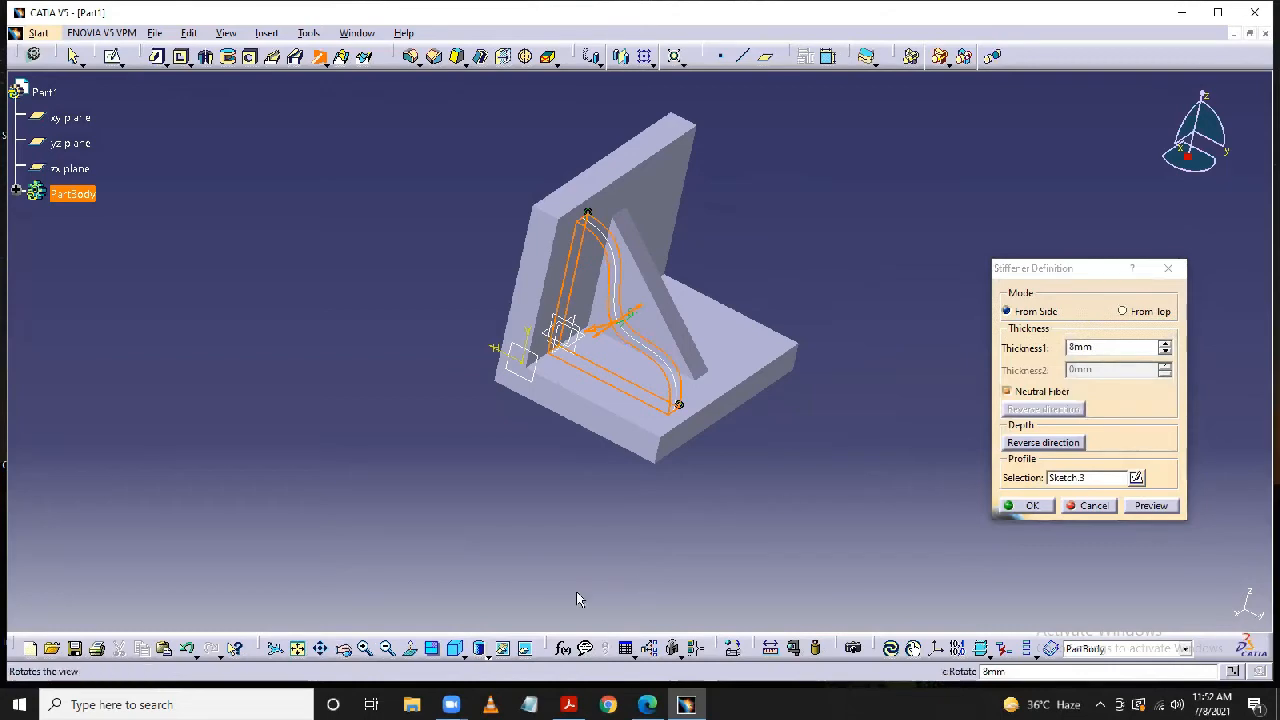
{"action": "left_click", "coordinate": [343, 648]}
{"action": "mouse_move", "coordinate": [803, 275]}
{"action": "left_mouse_down"}
{"action": "mouse_move", "coordinate": [523, 363]}
{"action": "mouse_move", "coordinate": [786, 223]}
{"action": "mouse_move", "coordinate": [800, 285]}
{"action": "left_mouse_up"}
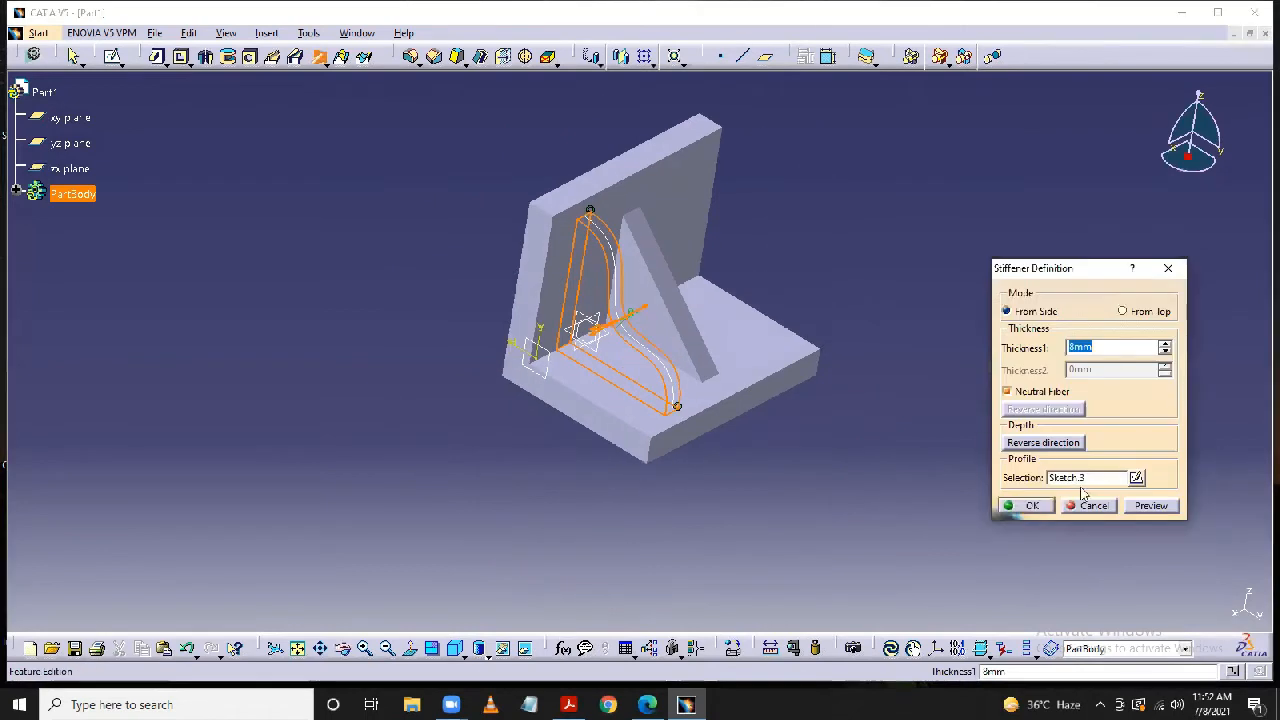
{"action": "left_click", "coordinate": [1032, 506]}
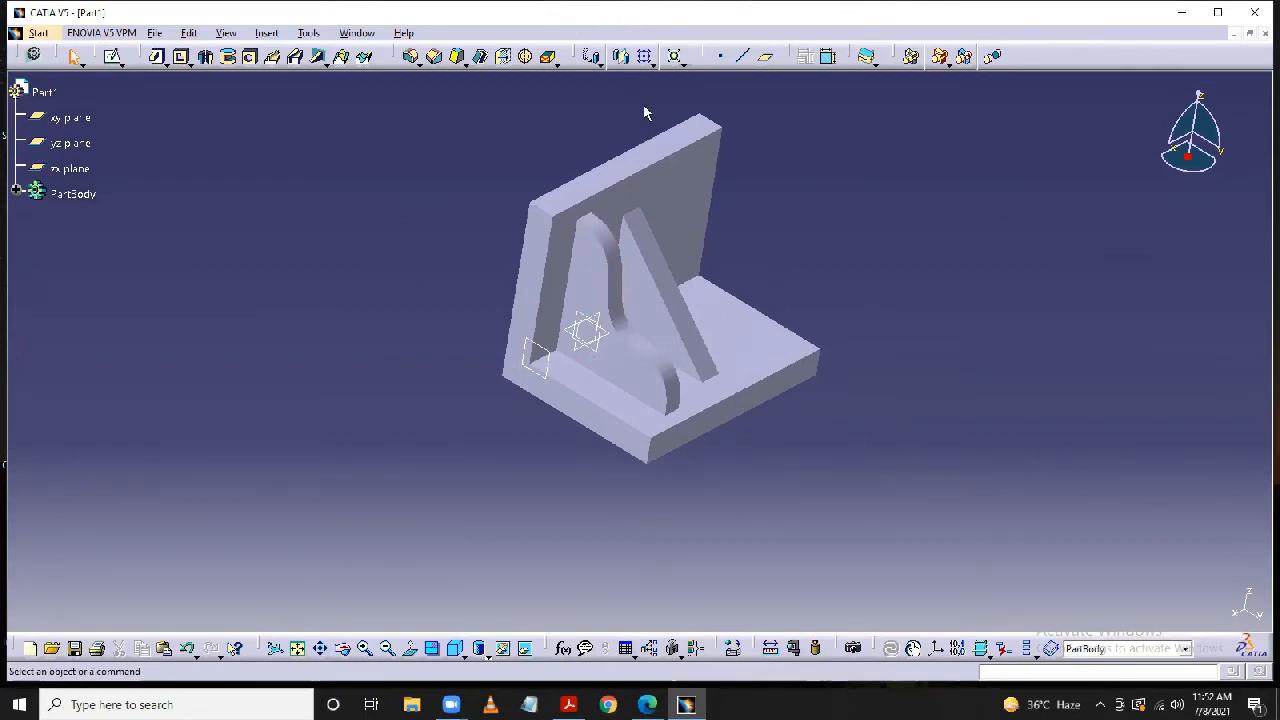
{"action": "left_click", "coordinate": [625, 60]}
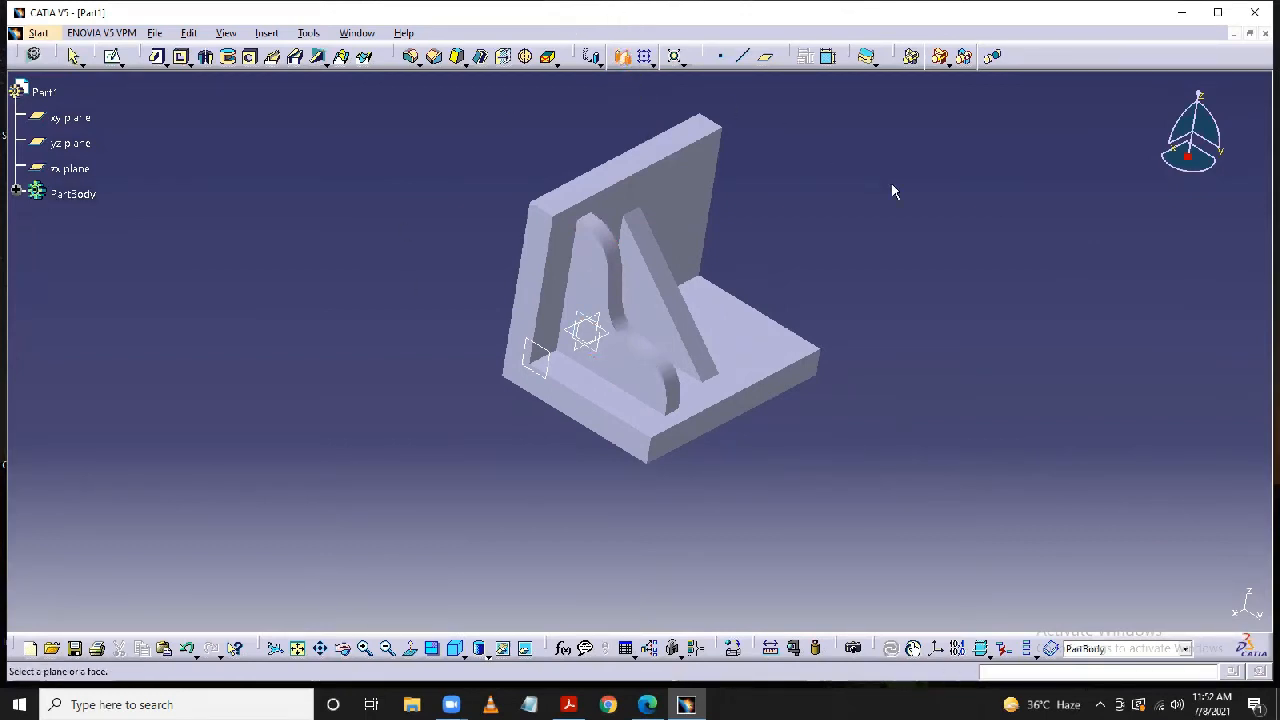
{"action": "left_click", "coordinate": [604, 270]}
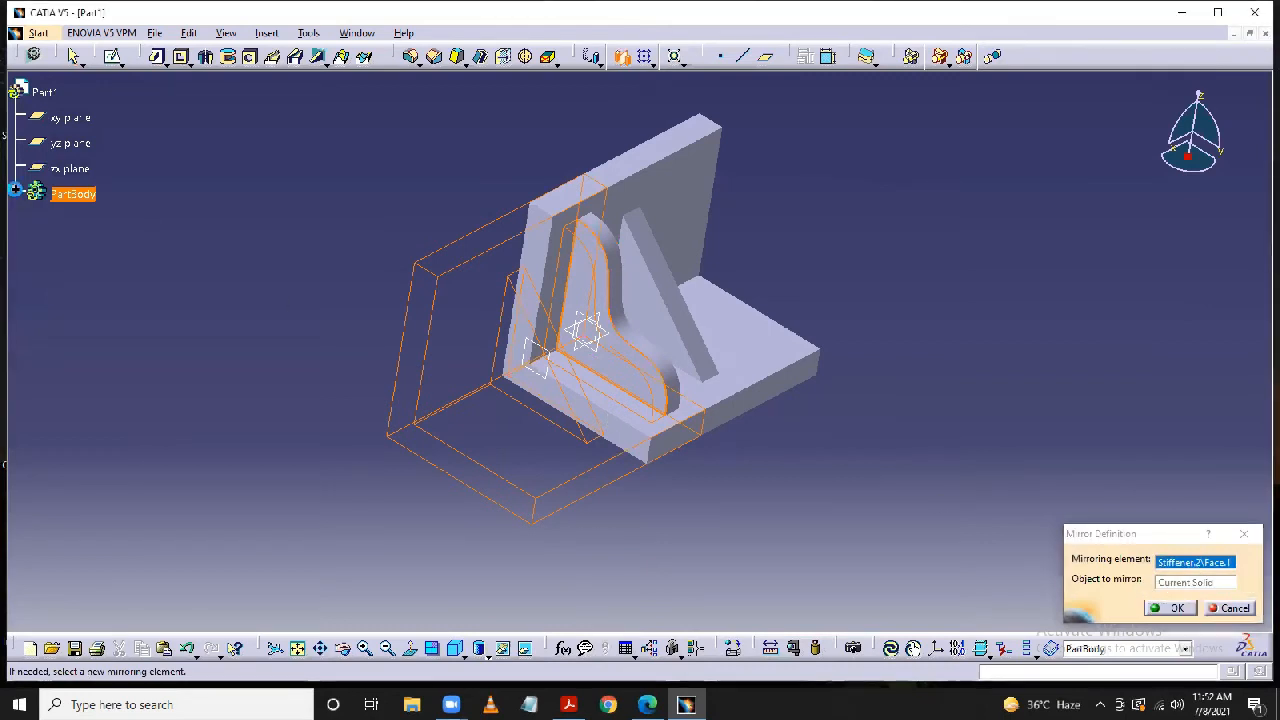
{"action": "left_click", "coordinate": [17, 193]}
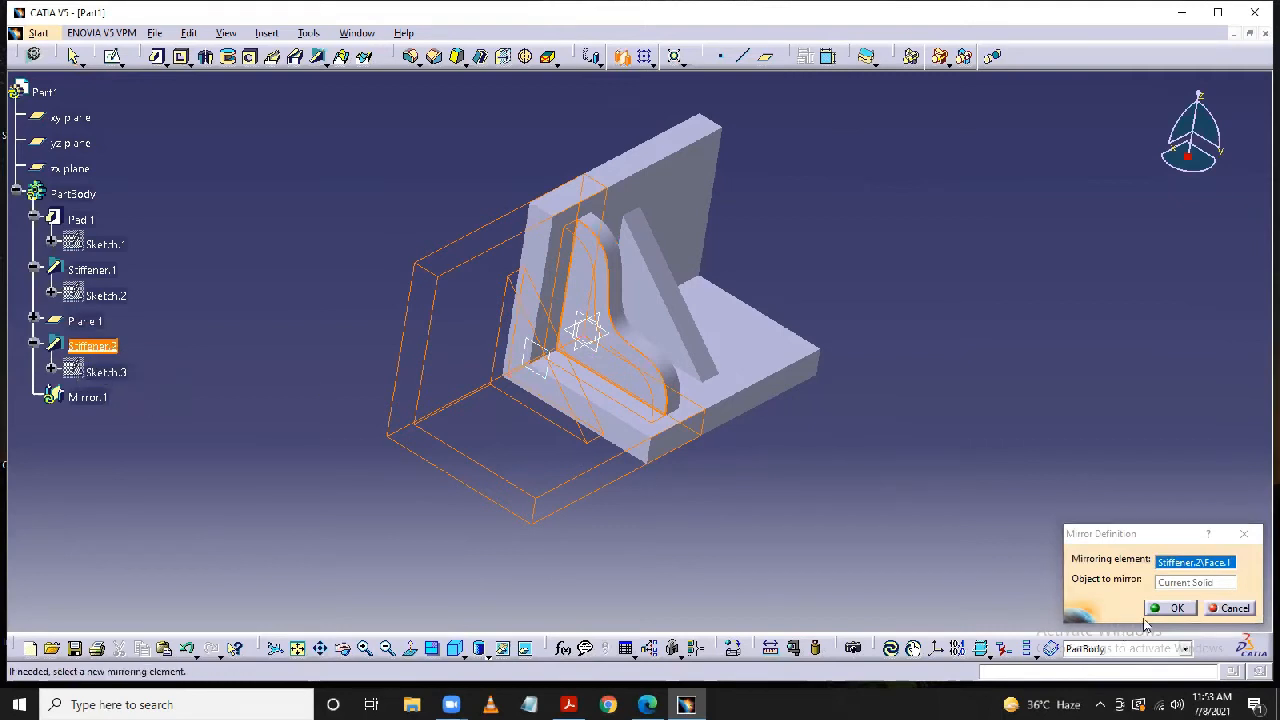
{"action": "left_click", "coordinate": [1216, 608]}
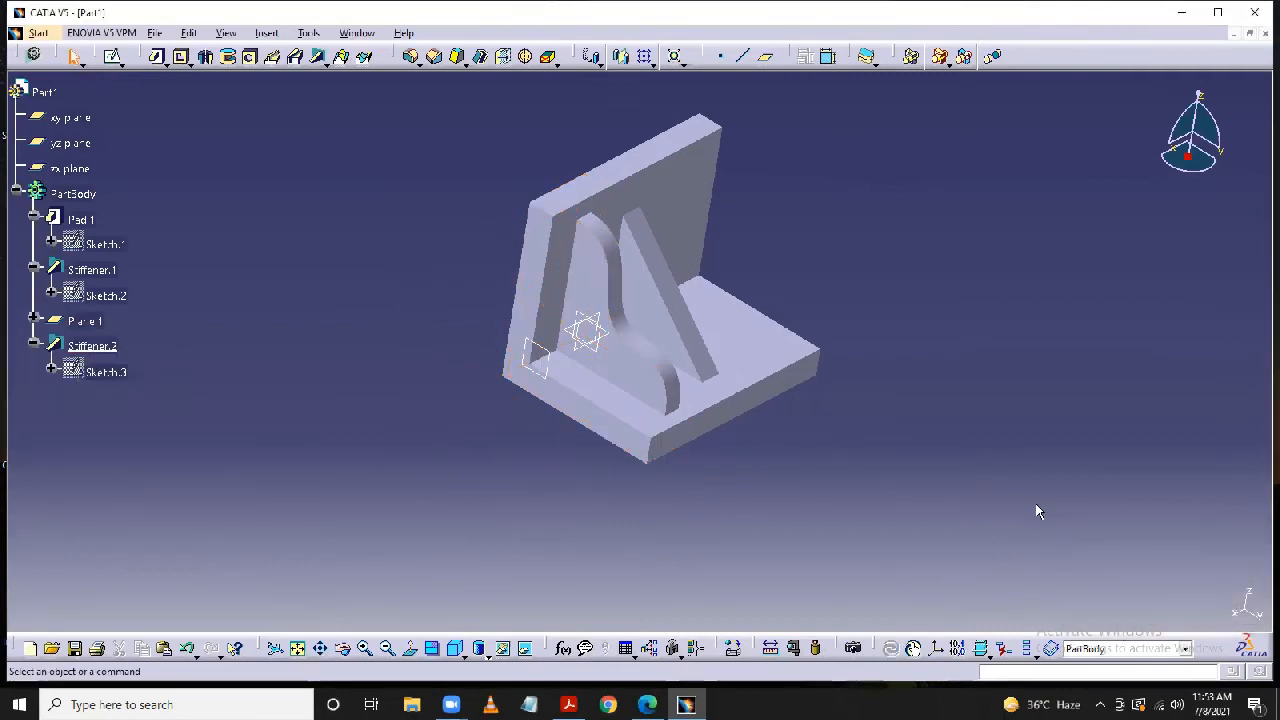
Mirror the spline-profile stiffener about the yz plane.
{"action": "left_click", "coordinate": [100, 346]}
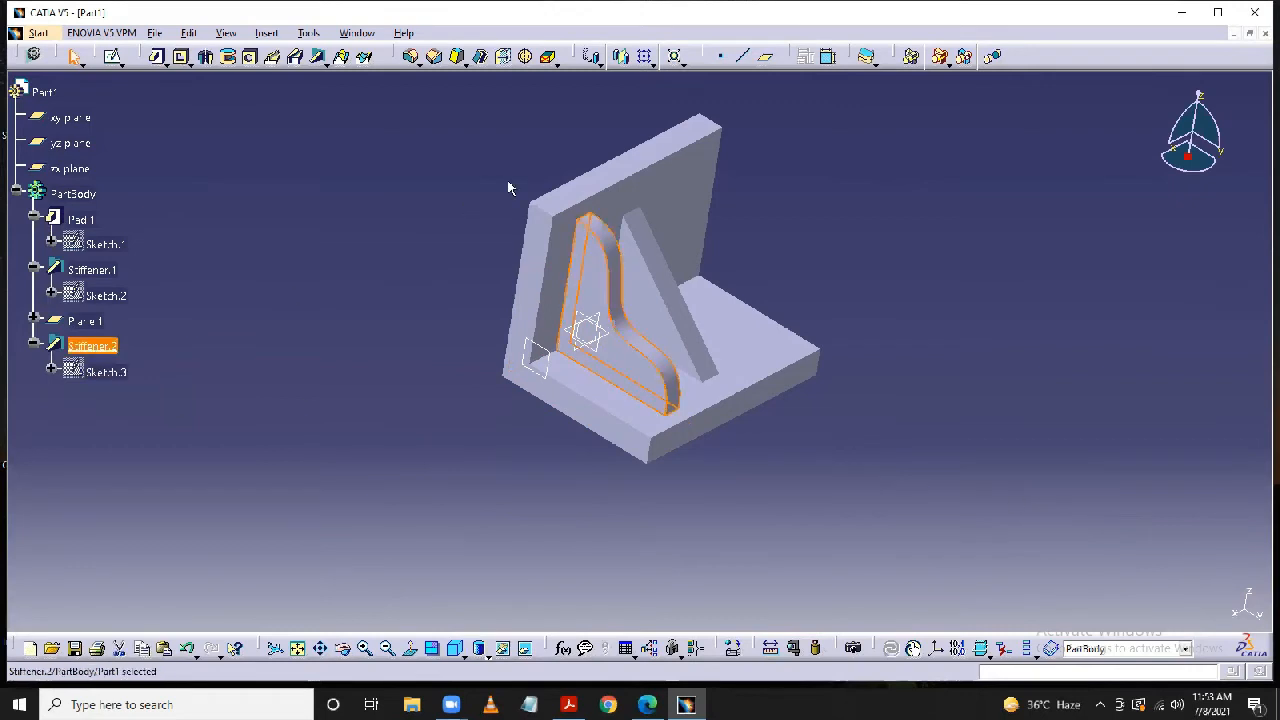
{"action": "left_click", "coordinate": [620, 56]}
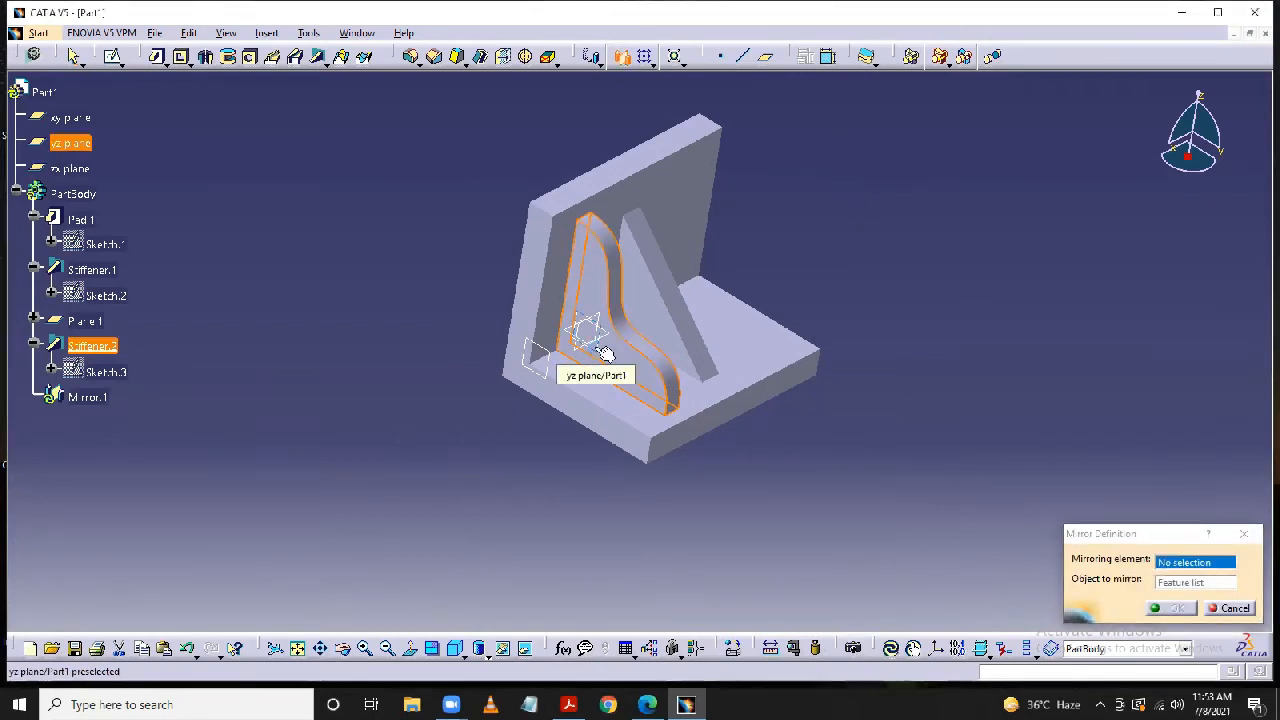
{"action": "left_click", "coordinate": [605, 350]}
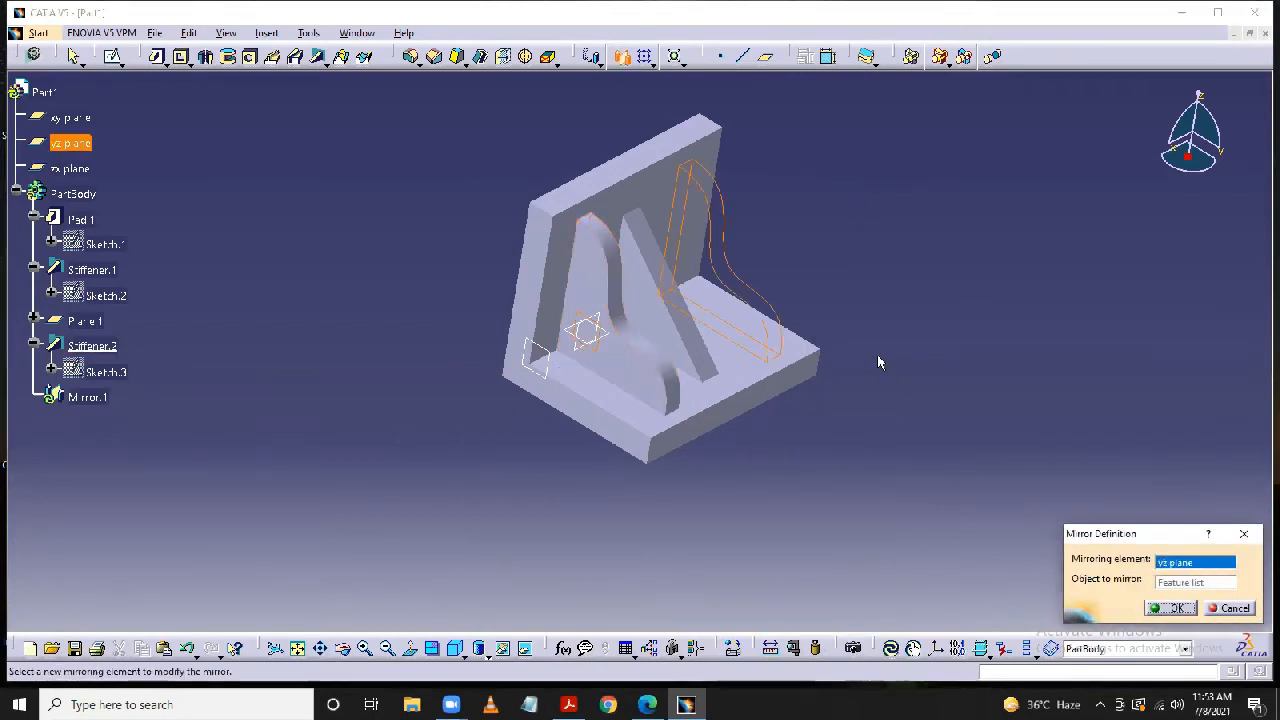
{"action": "left_click", "coordinate": [1180, 610]}
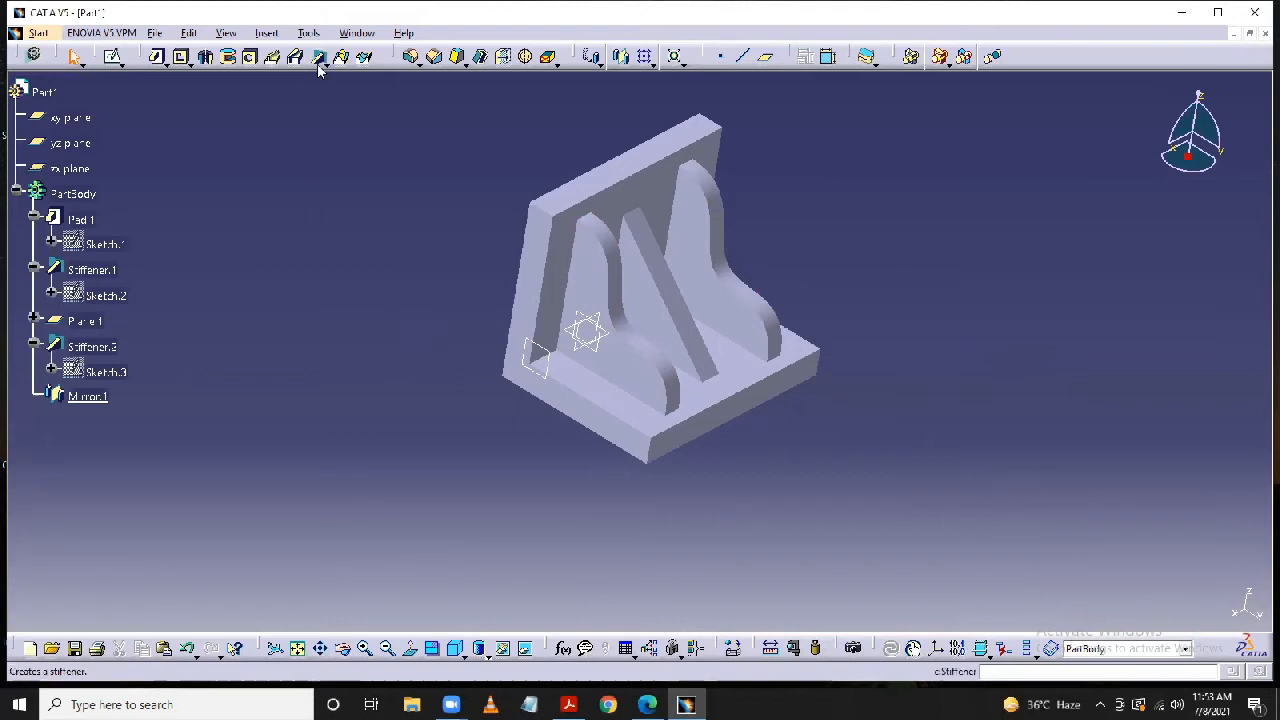
Create a reference plane offset 30 mm outward from the outer face of the bracket's vertical wall.
{"action": "middle_click", "coordinate": [367, 591]}
{"action": "middle_click_drag", "start_coordinate": [454, 449], "coordinate": [586, 380]}
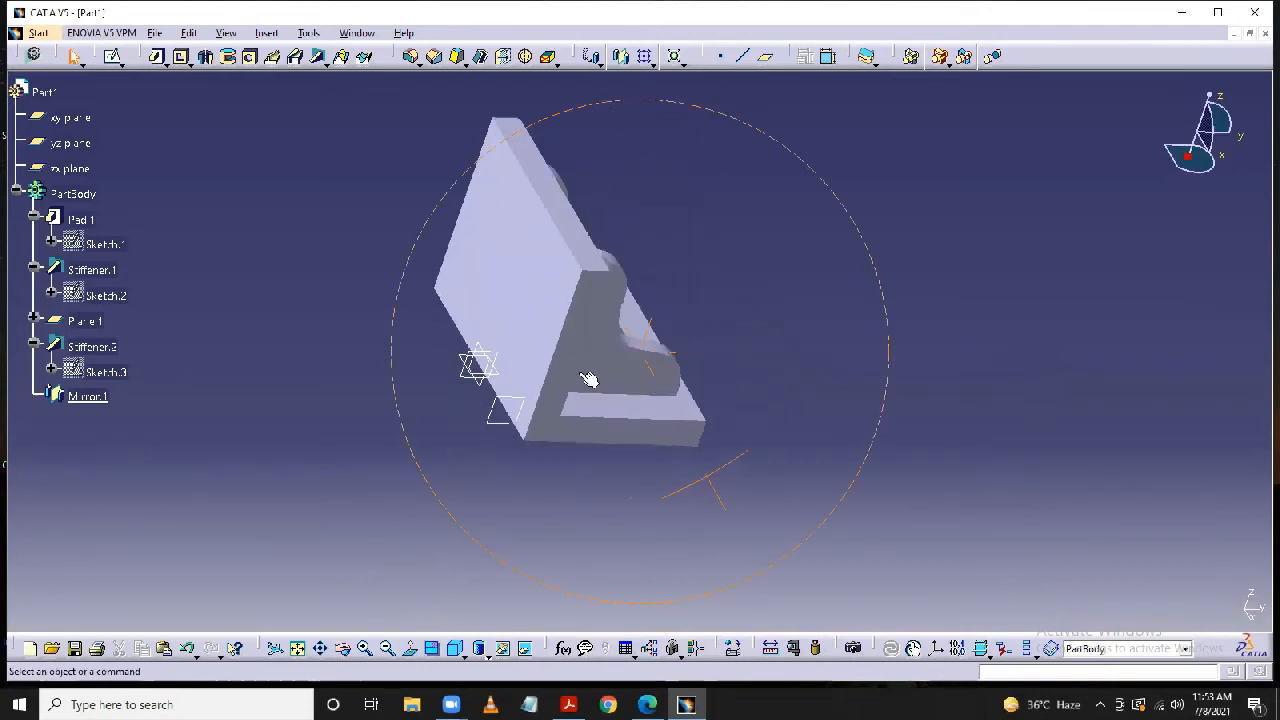
{"action": "left_click", "coordinate": [765, 58]}
{"action": "left_click", "coordinate": [511, 271]}
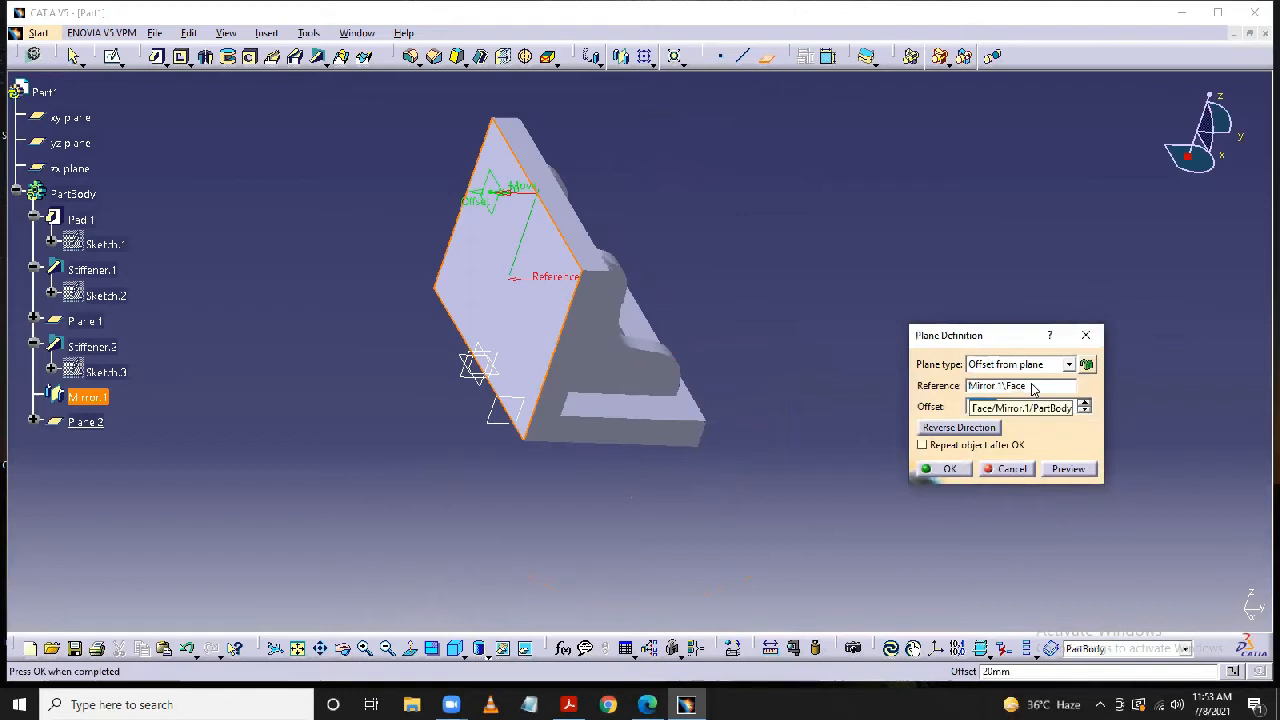
{"action": "type", "text": "30"}
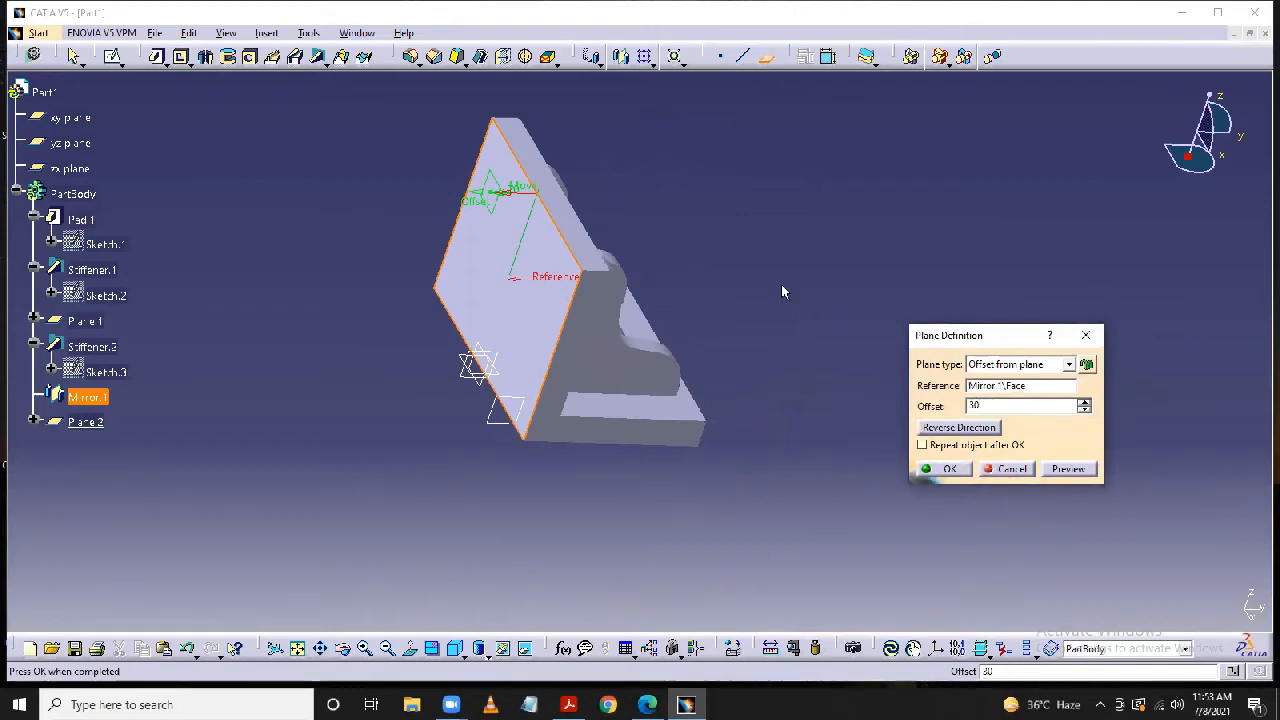
{"action": "key", "text": "Return"}
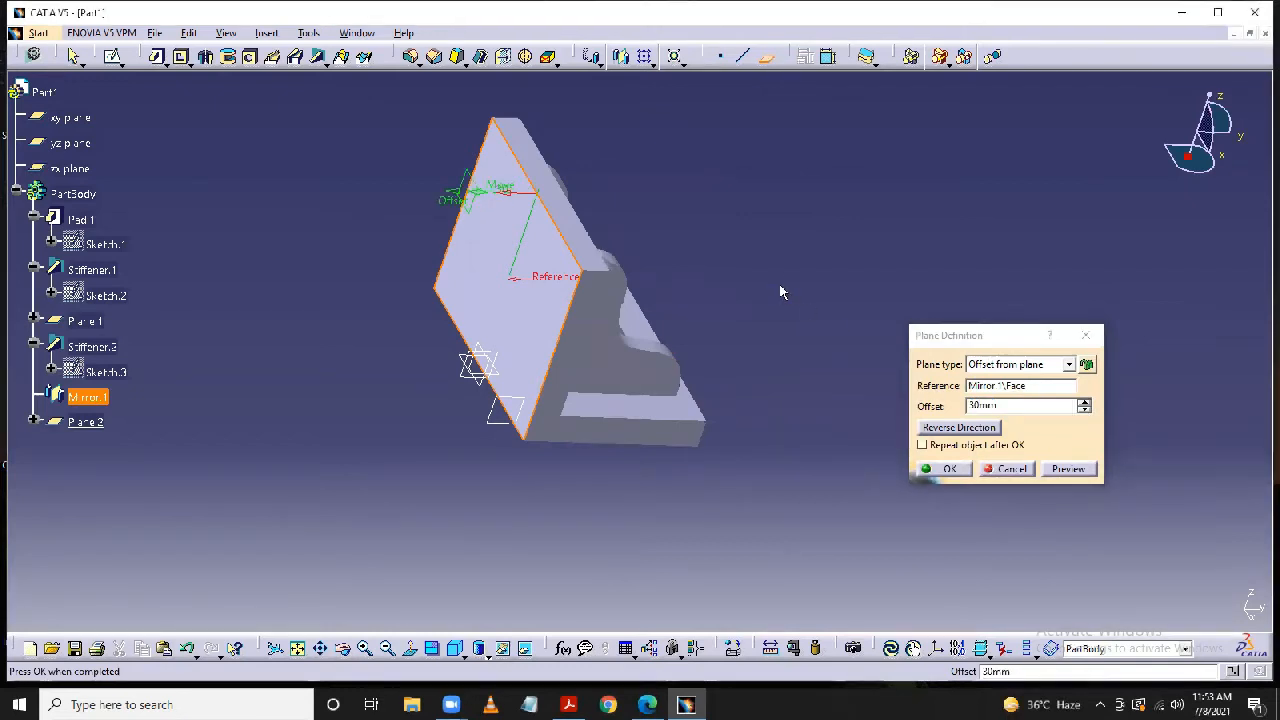
{"action": "left_click", "coordinate": [950, 469]}
Start a sketch on the new offset plane and draw a circle about 27 mm in diameter, centred on the vertical axis about 40.4 mm above the origin.
{"action": "left_click", "coordinate": [466, 188]}
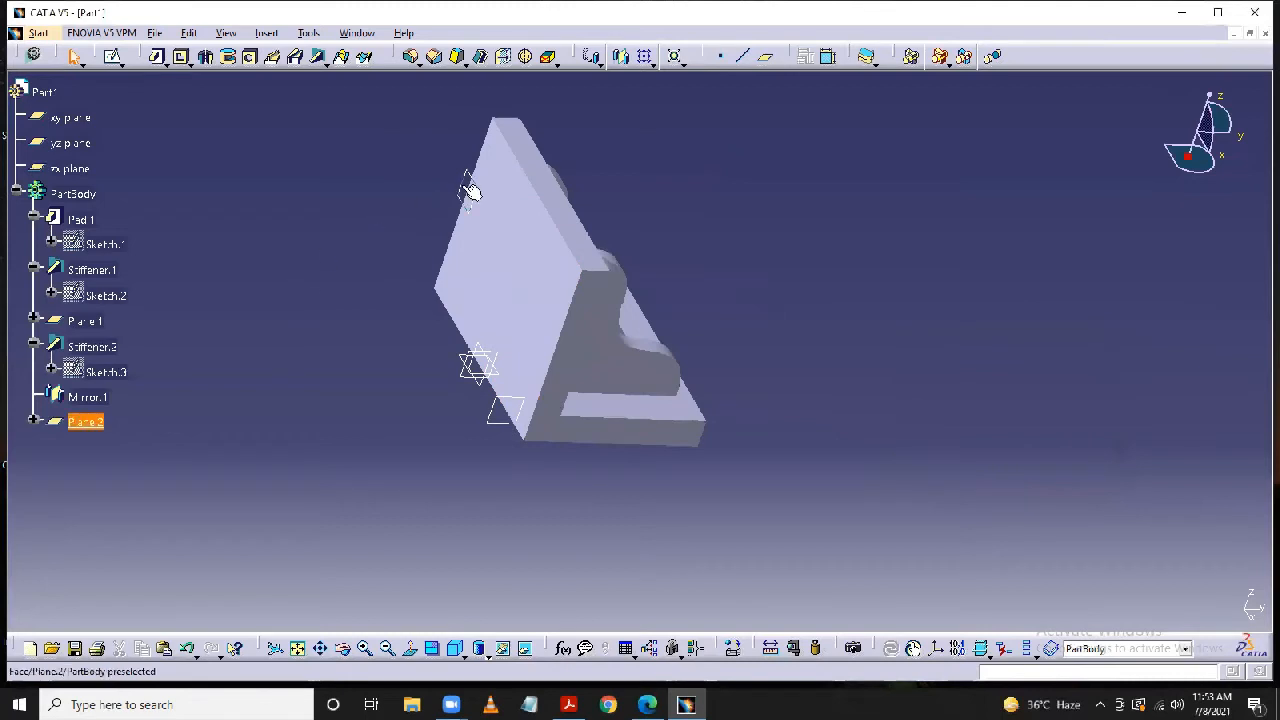
{"action": "left_click", "coordinate": [113, 57]}
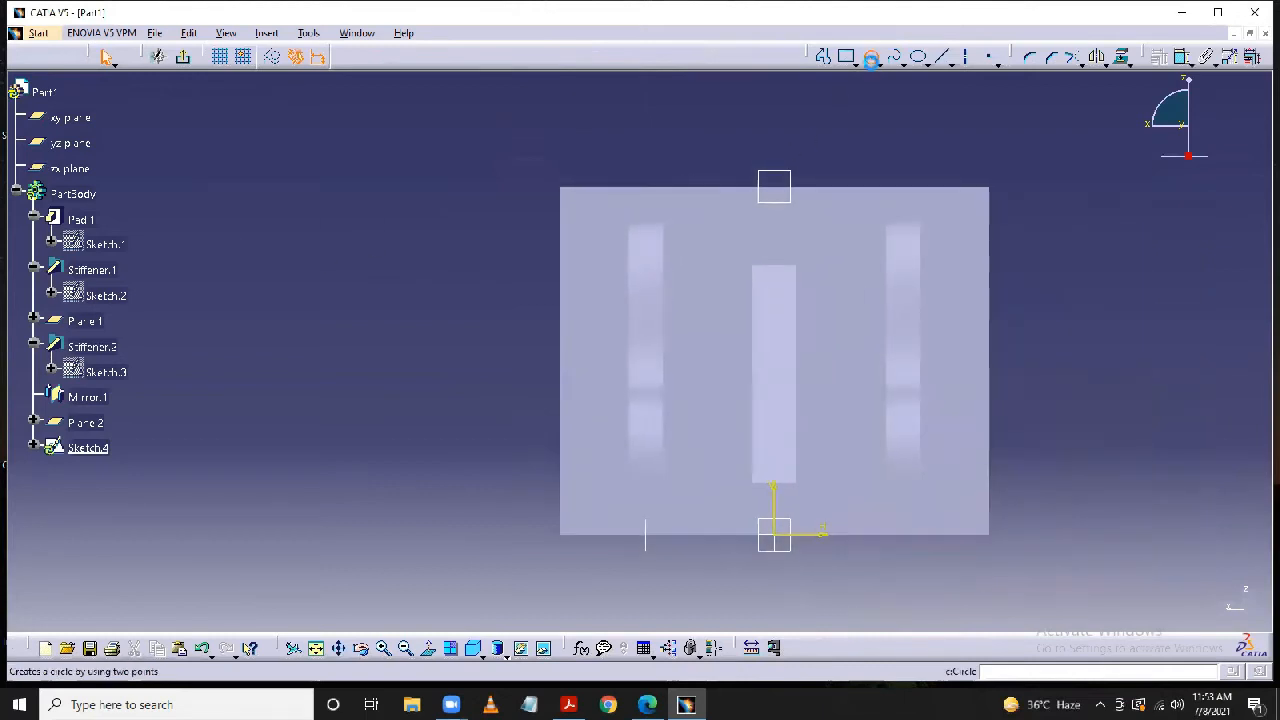
{"action": "left_click", "coordinate": [871, 56]}
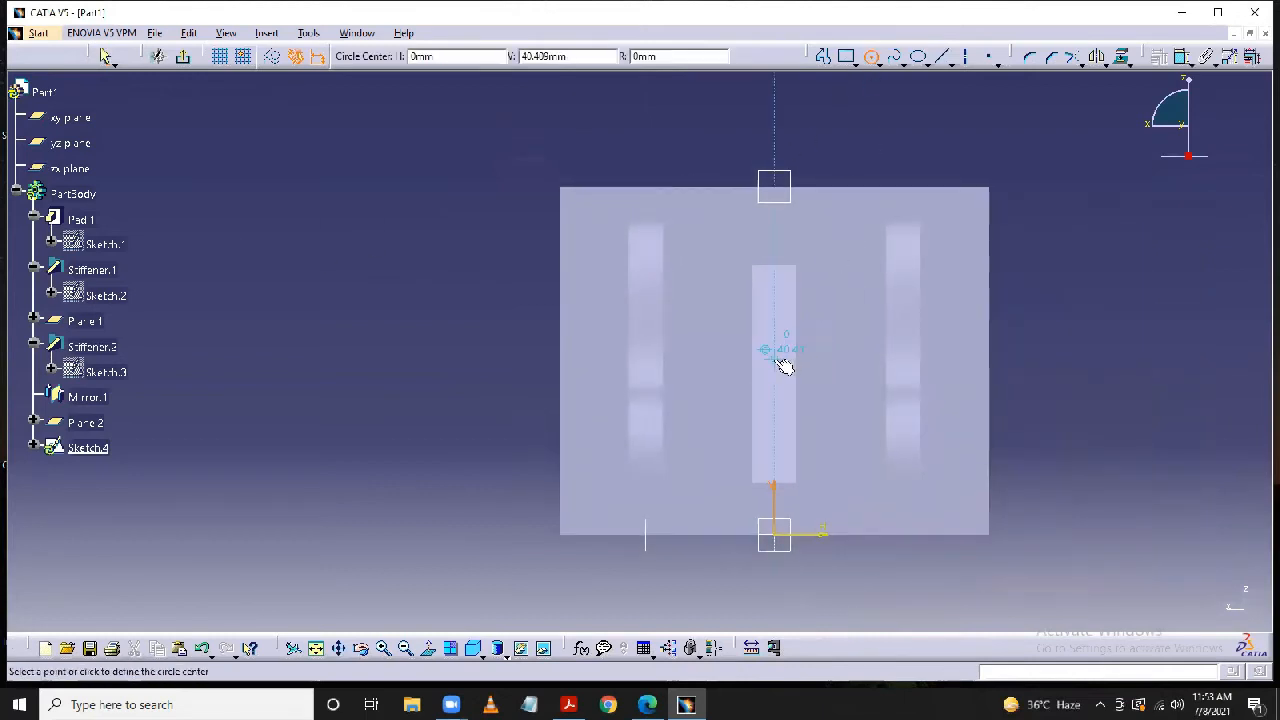
{"action": "left_click", "coordinate": [776, 358]}
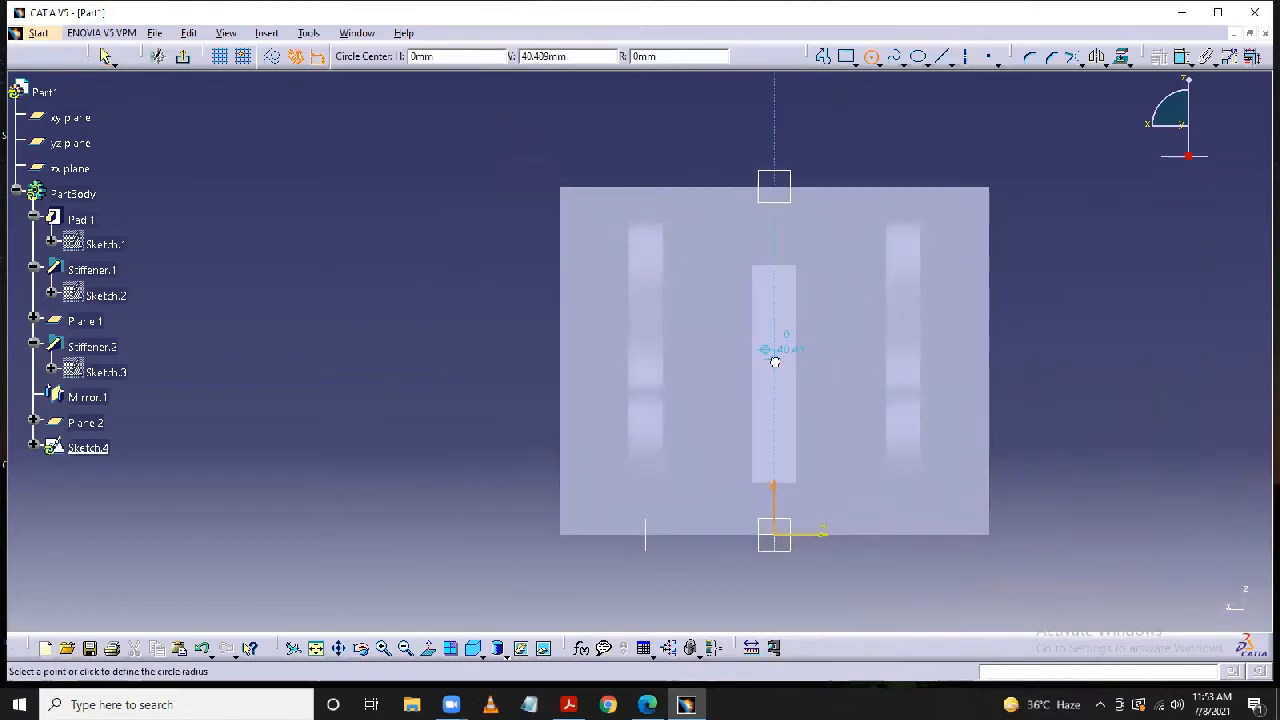
{"action": "left_click", "coordinate": [837, 346]}
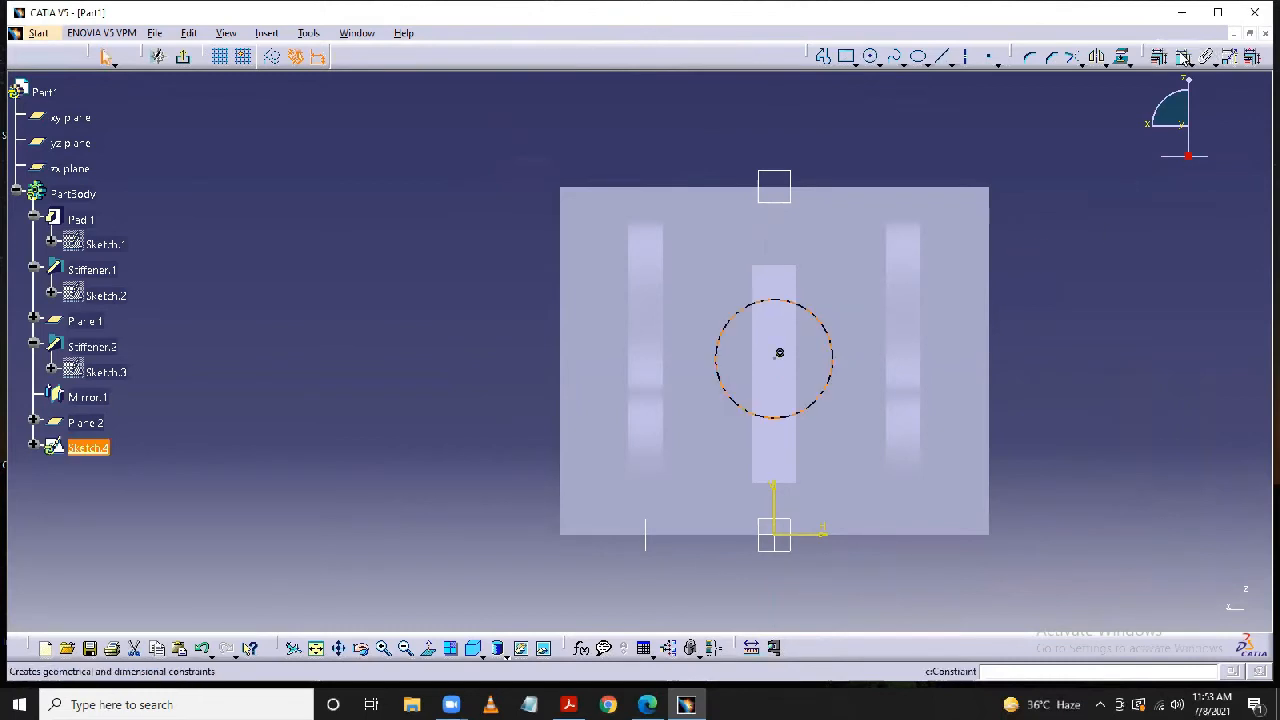
Constrain the circle's diameter to 30 mm and exit the sketch.
{"action": "left_click", "coordinate": [1183, 57]}
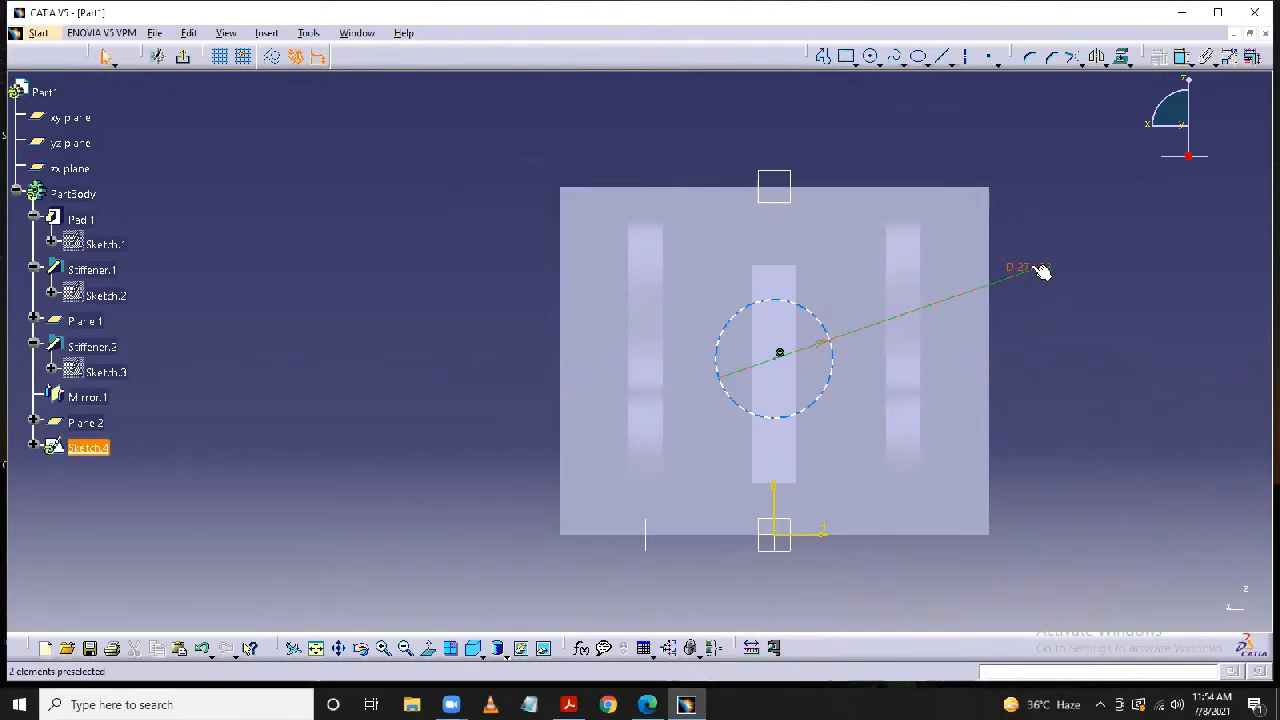
{"action": "left_click", "coordinate": [1042, 272]}
{"action": "double_click", "coordinate": [1035, 270]}
{"action": "type", "text": "30"}
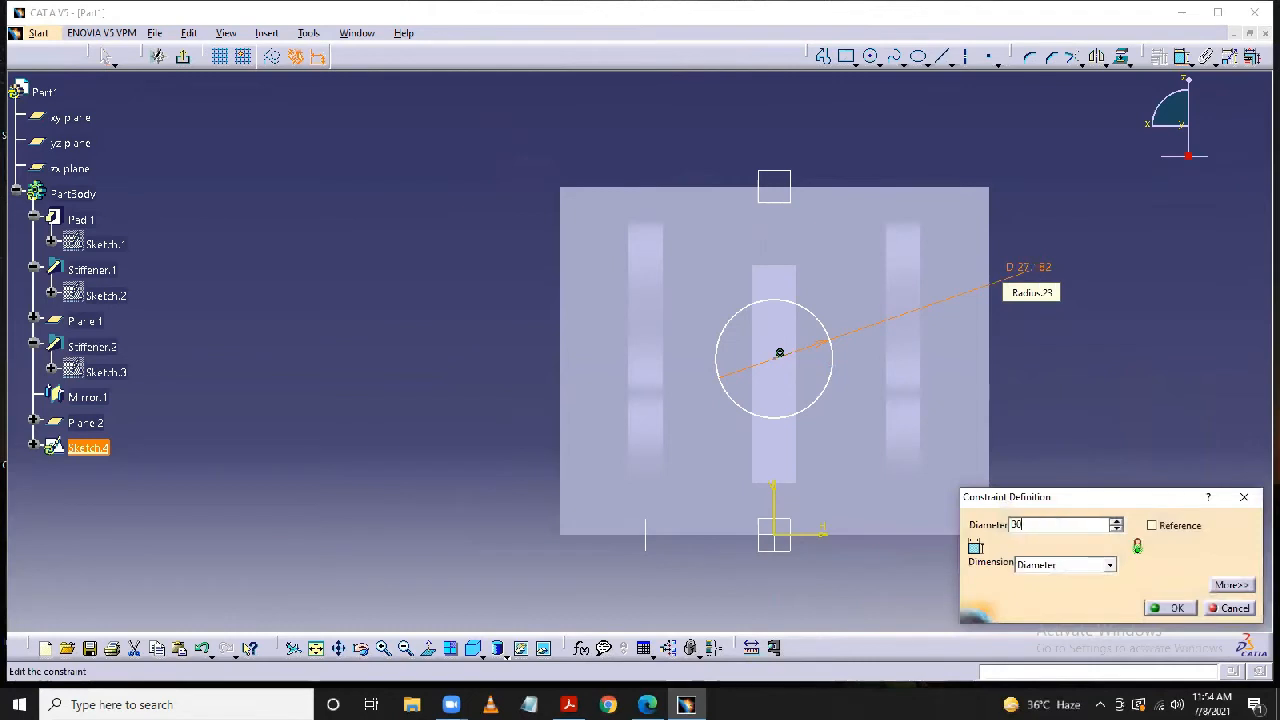
{"action": "key", "text": "Return"}
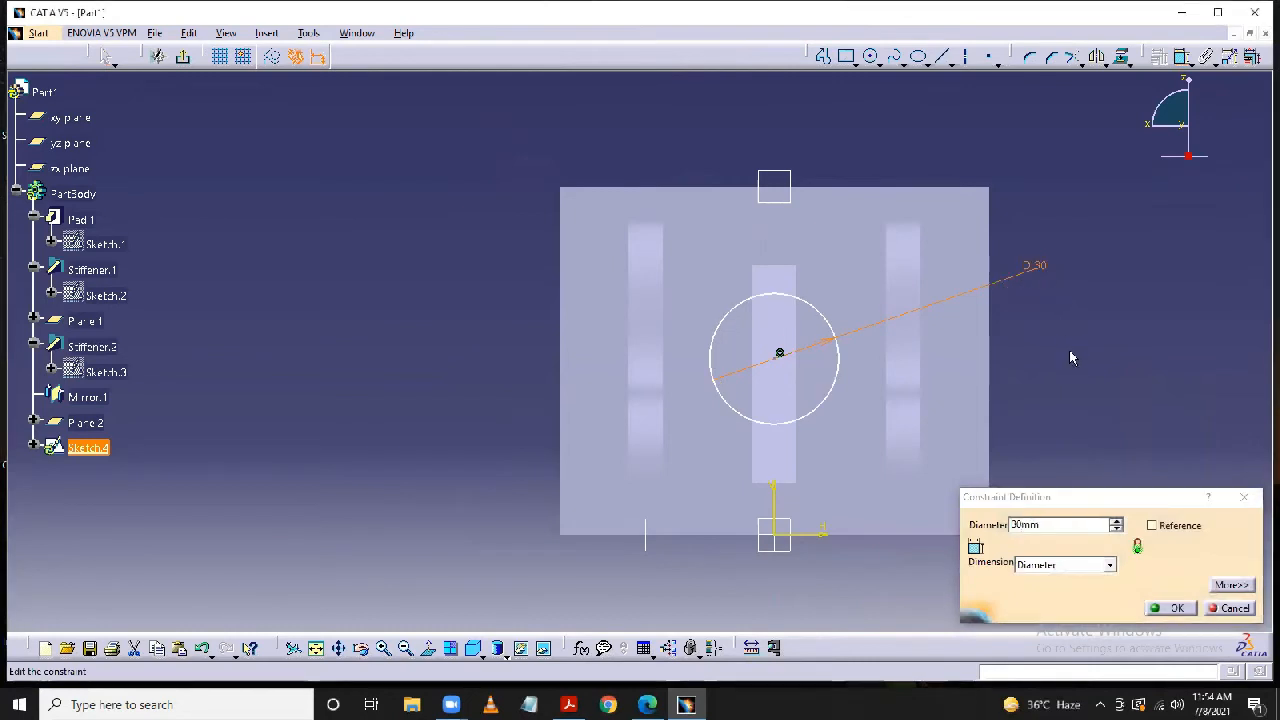
{"action": "left_click", "coordinate": [1175, 608]}
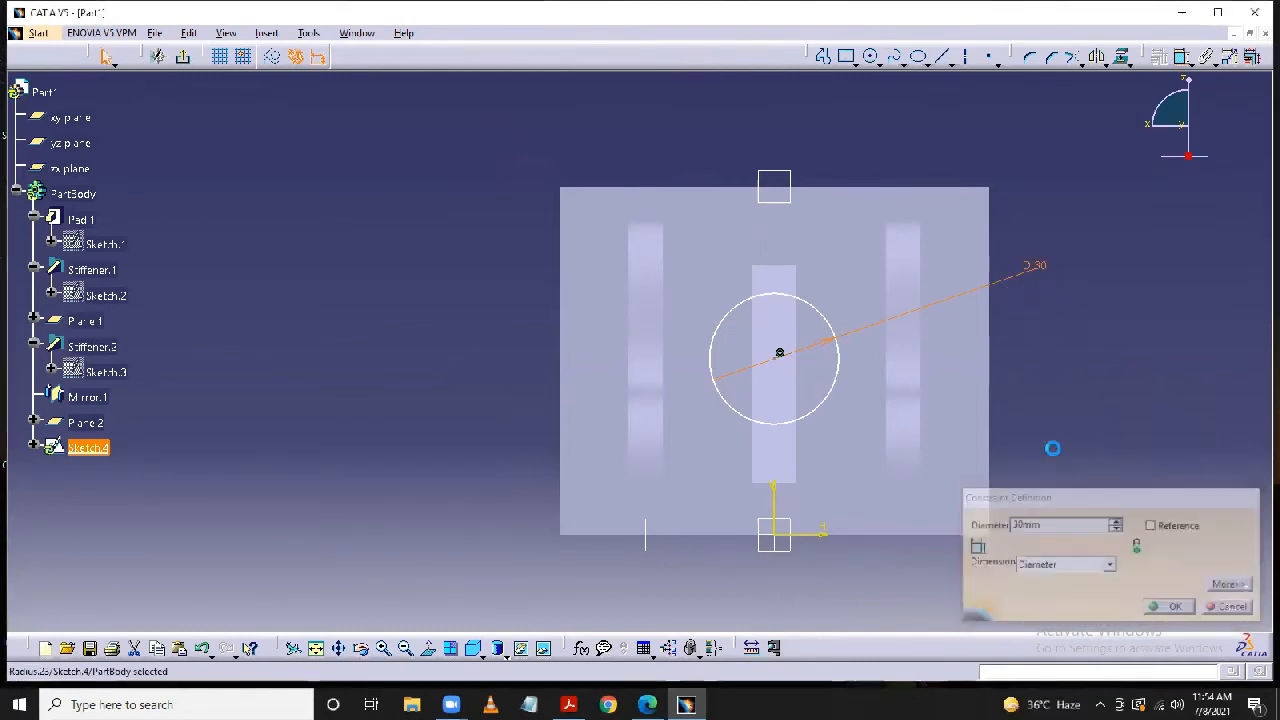
{"action": "left_click", "coordinate": [182, 57]}
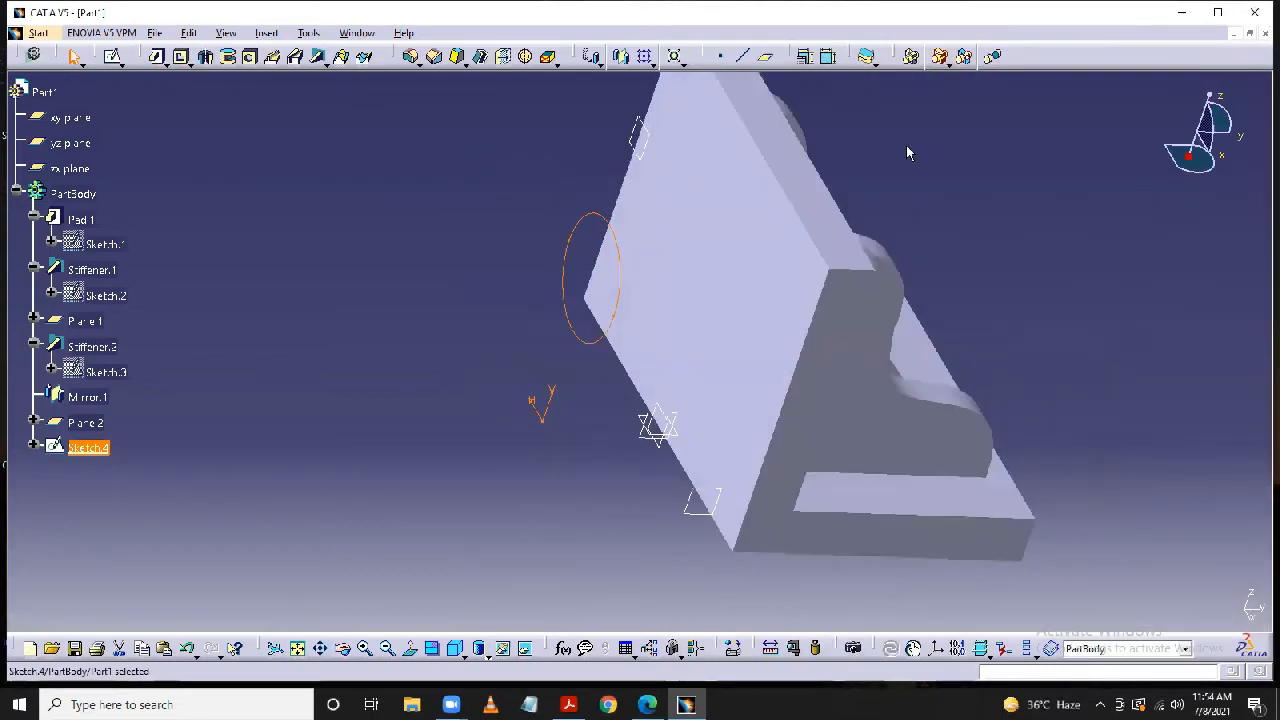
Create a 6 mm thick From Top stiffener with Neutral Fiber from the circle sketch, accepting the closed profile.
{"action": "middle_click_drag", "start_coordinate": [950, 146], "coordinate": [923, 169]}
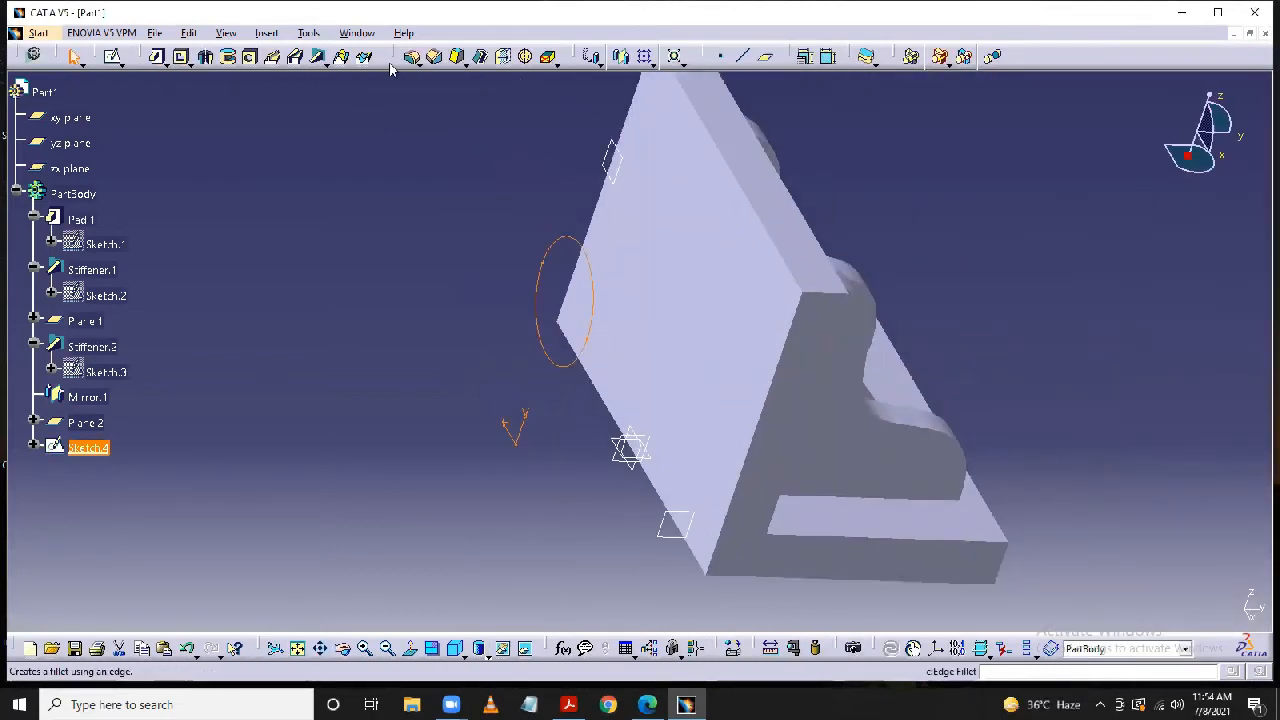
{"action": "left_click", "coordinate": [319, 57]}
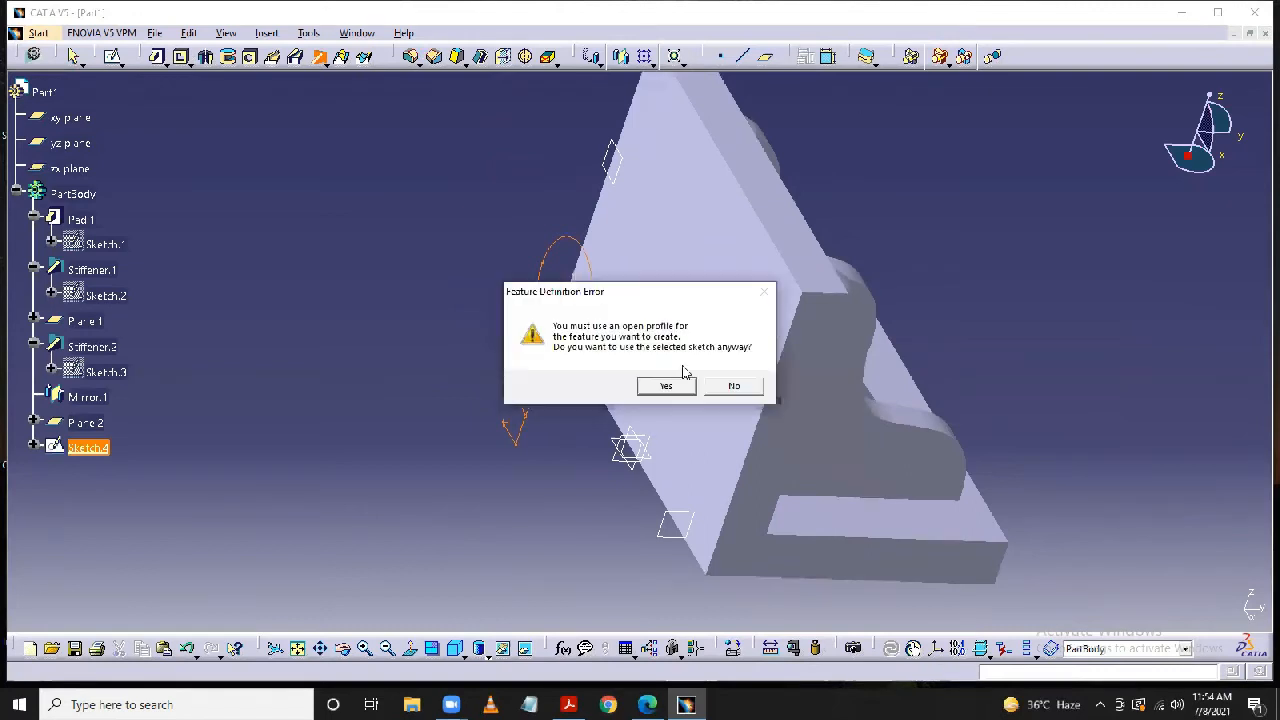
{"action": "left_click", "coordinate": [665, 387]}
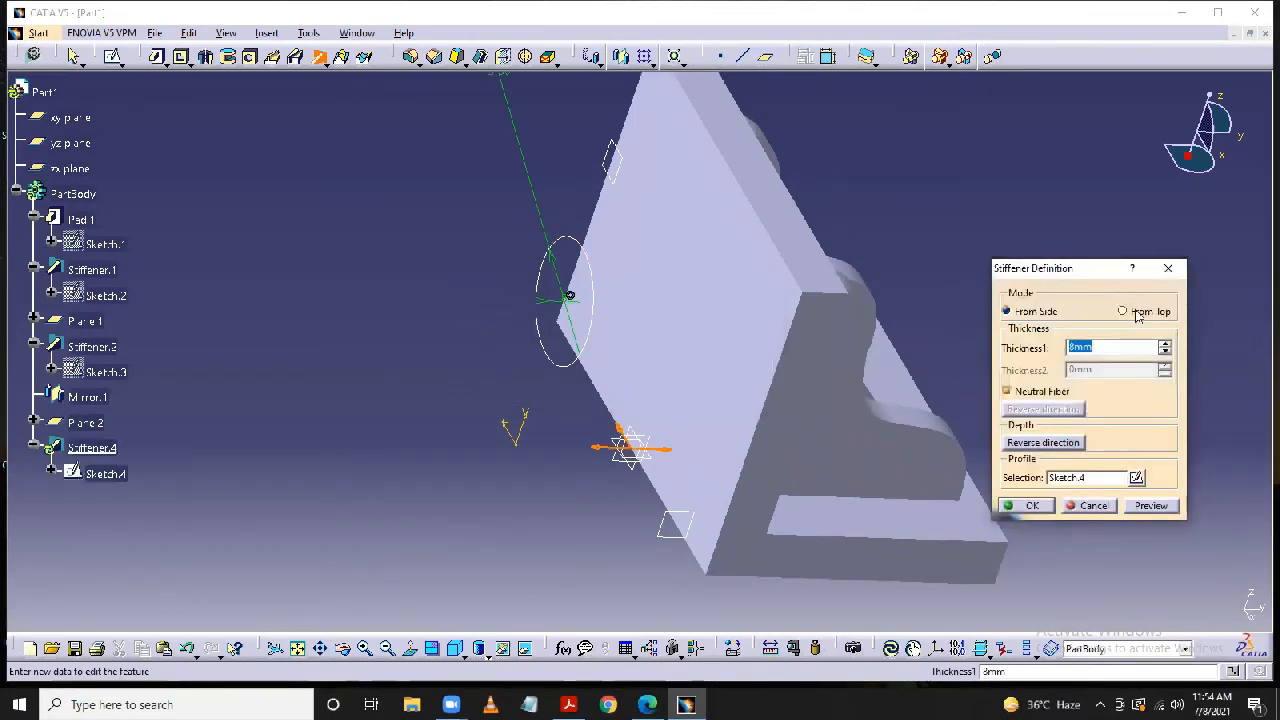
{"action": "left_click", "coordinate": [1140, 312]}
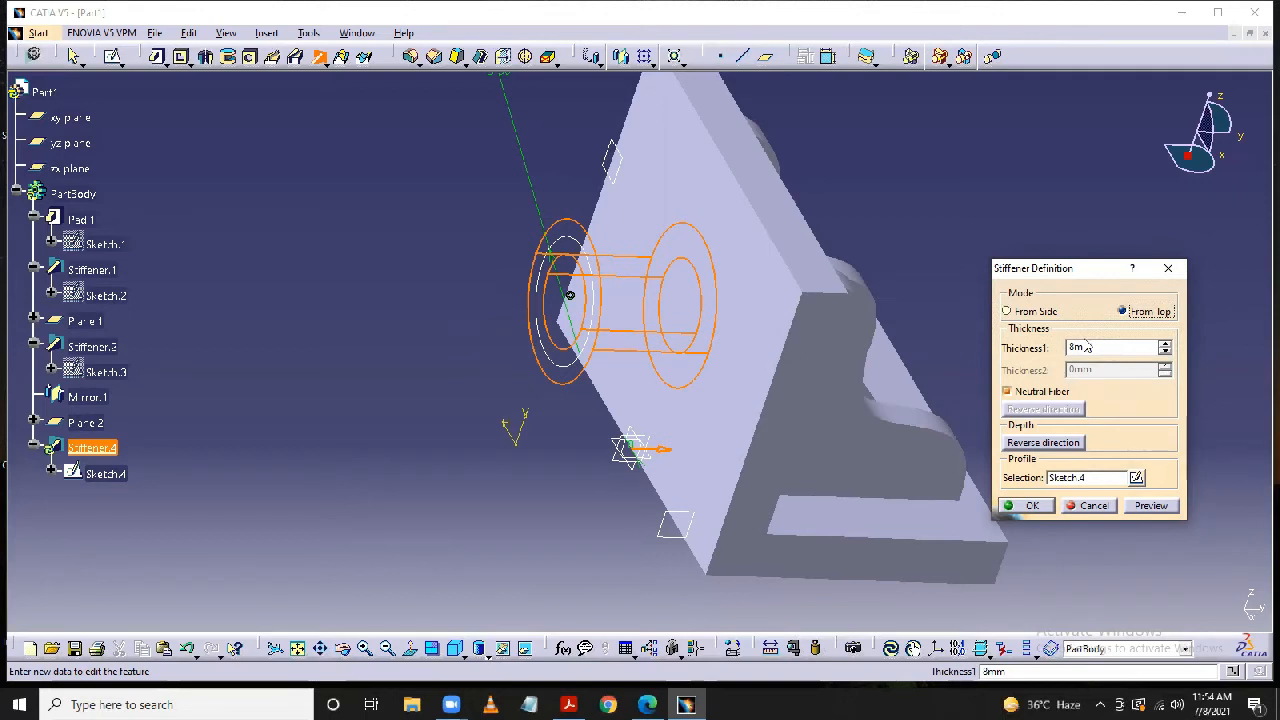
{"action": "left_click_drag", "start_coordinate": [1090, 347], "coordinate": [1046, 347]}
{"action": "type", "text": "6"}
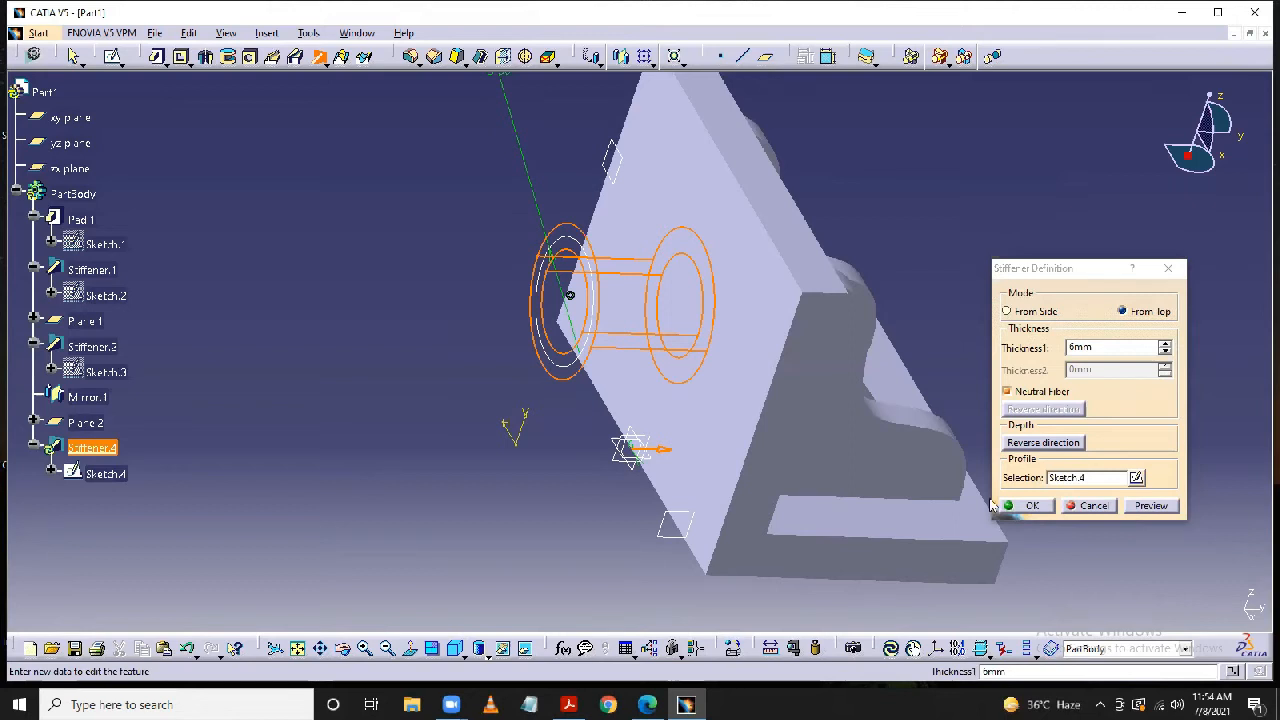
{"action": "left_click", "coordinate": [1030, 505]}
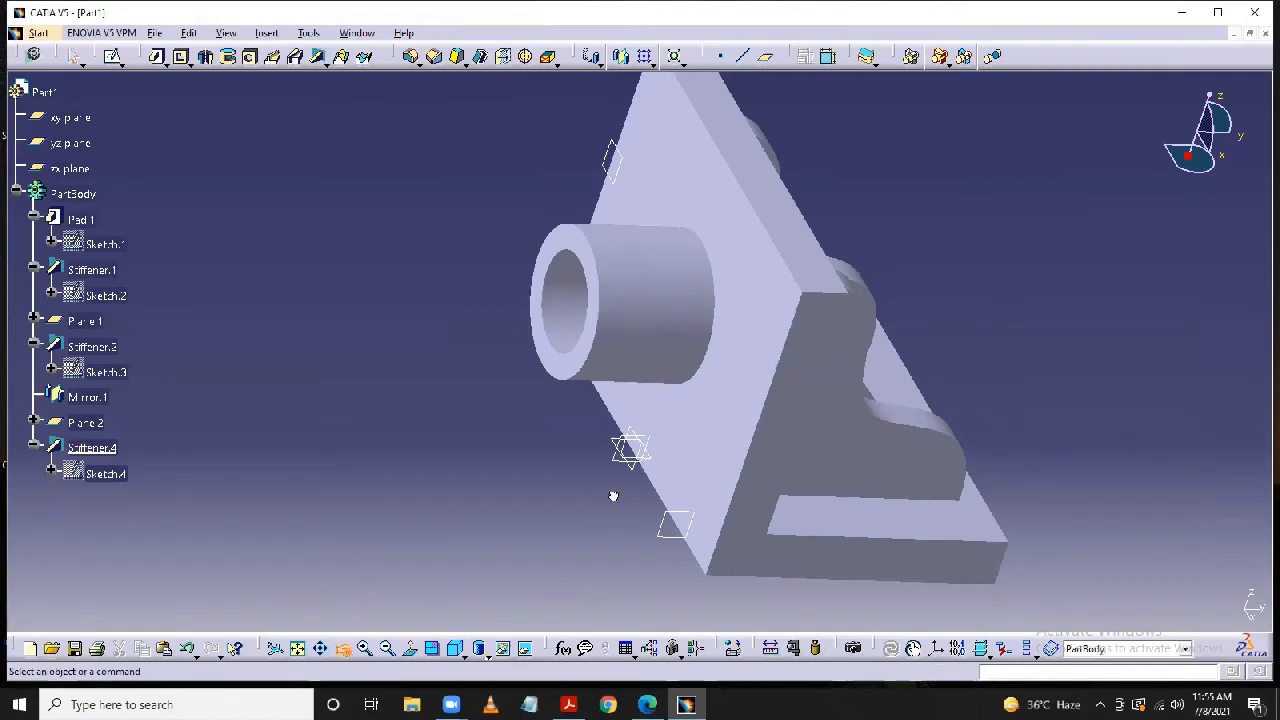
Hide the xy, yz and zx reference planes.
{"action": "left_click_drag", "start_coordinate": [614, 498], "coordinate": [492, 449]}
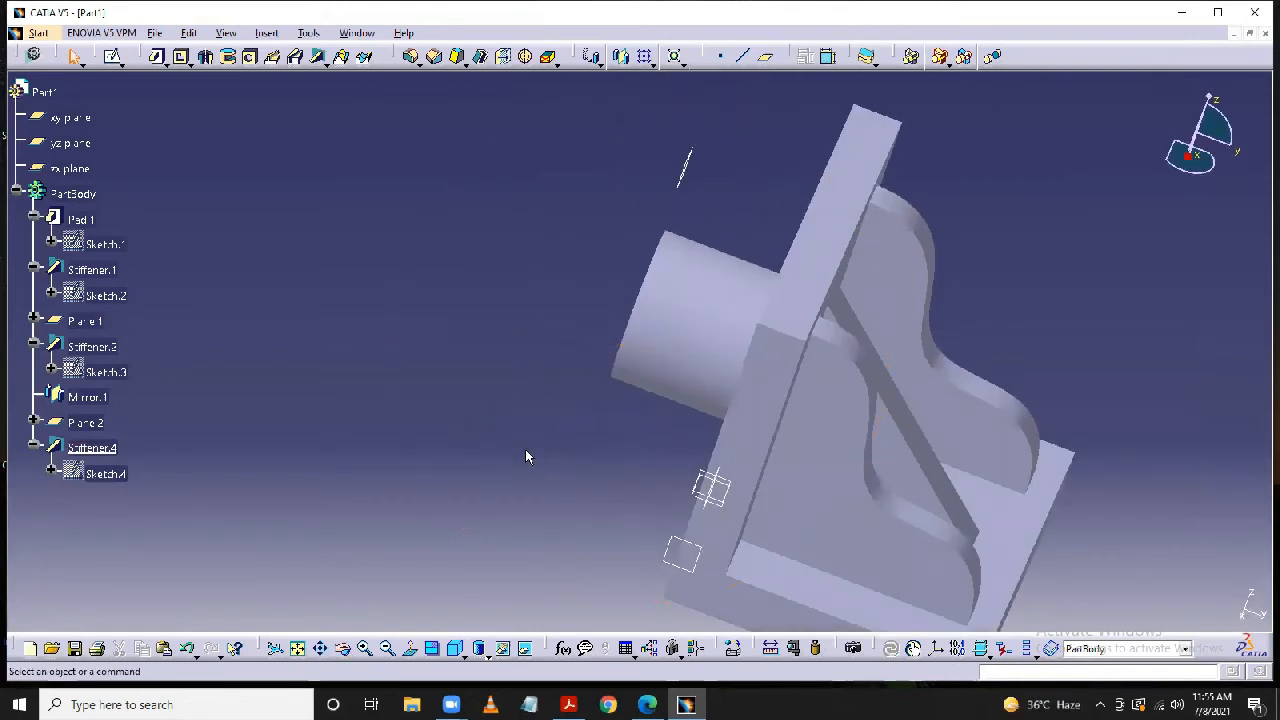
{"action": "middle_click_drag", "start_coordinate": [529, 451], "coordinate": [357, 357]}
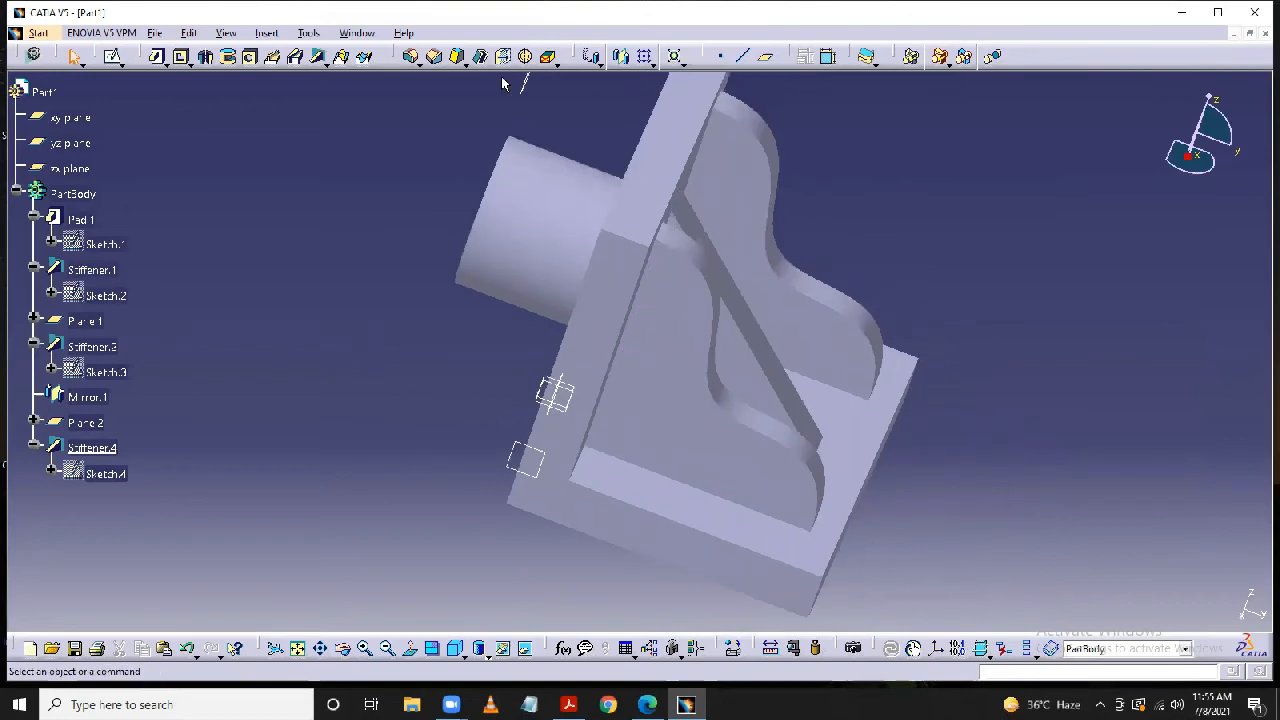
{"action": "right_click", "coordinate": [82, 120]}
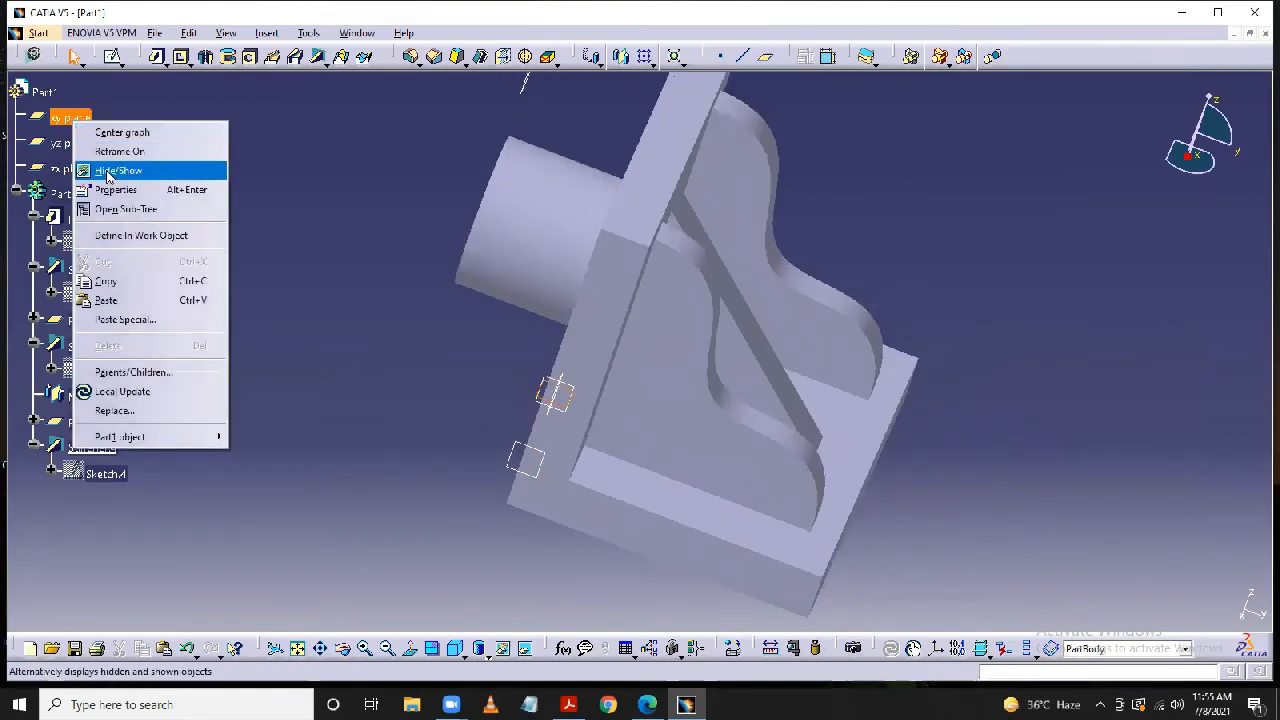
{"action": "left_click", "coordinate": [104, 170]}
{"action": "right_click", "coordinate": [68, 143]}
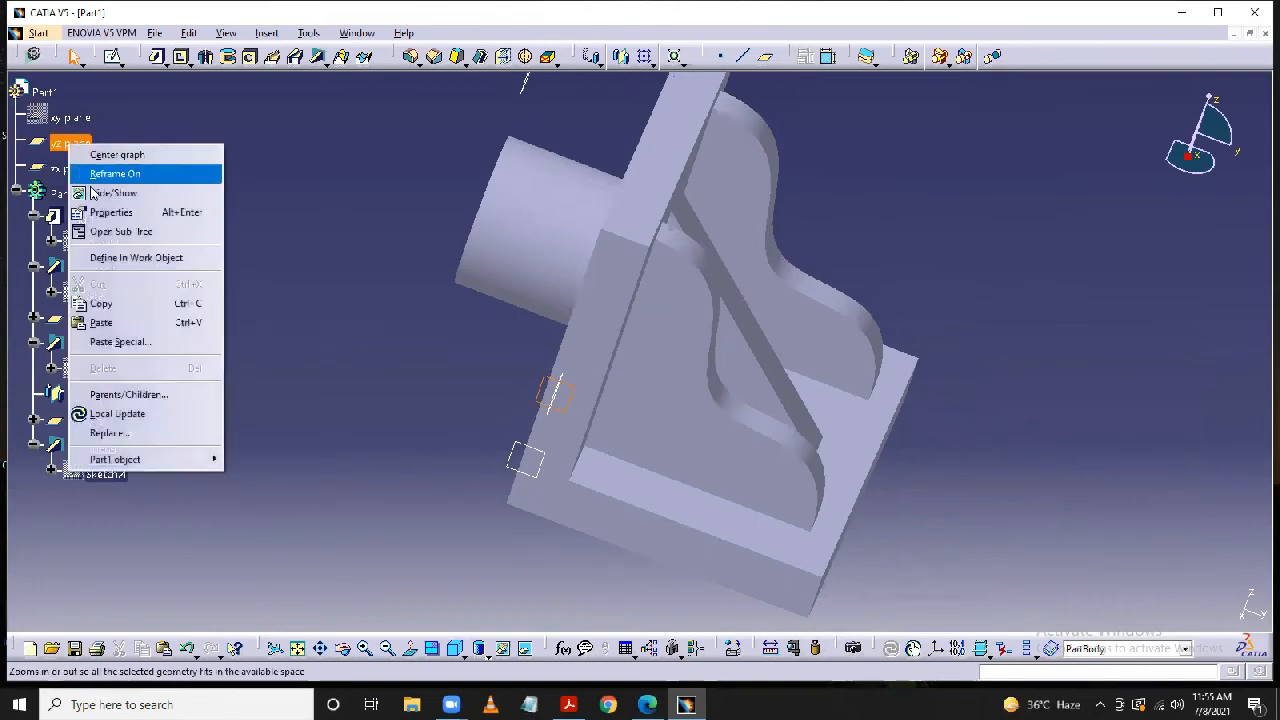
{"action": "left_click", "coordinate": [104, 193]}
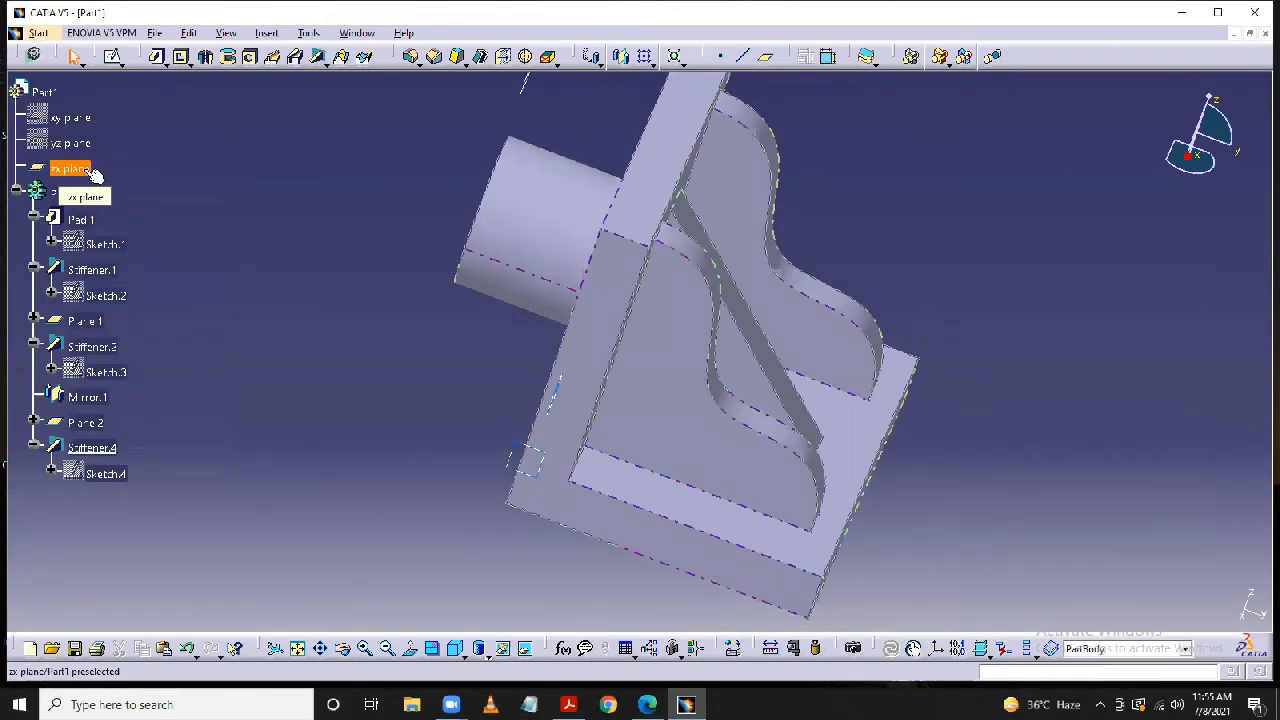
{"action": "right_click", "coordinate": [88, 171]}
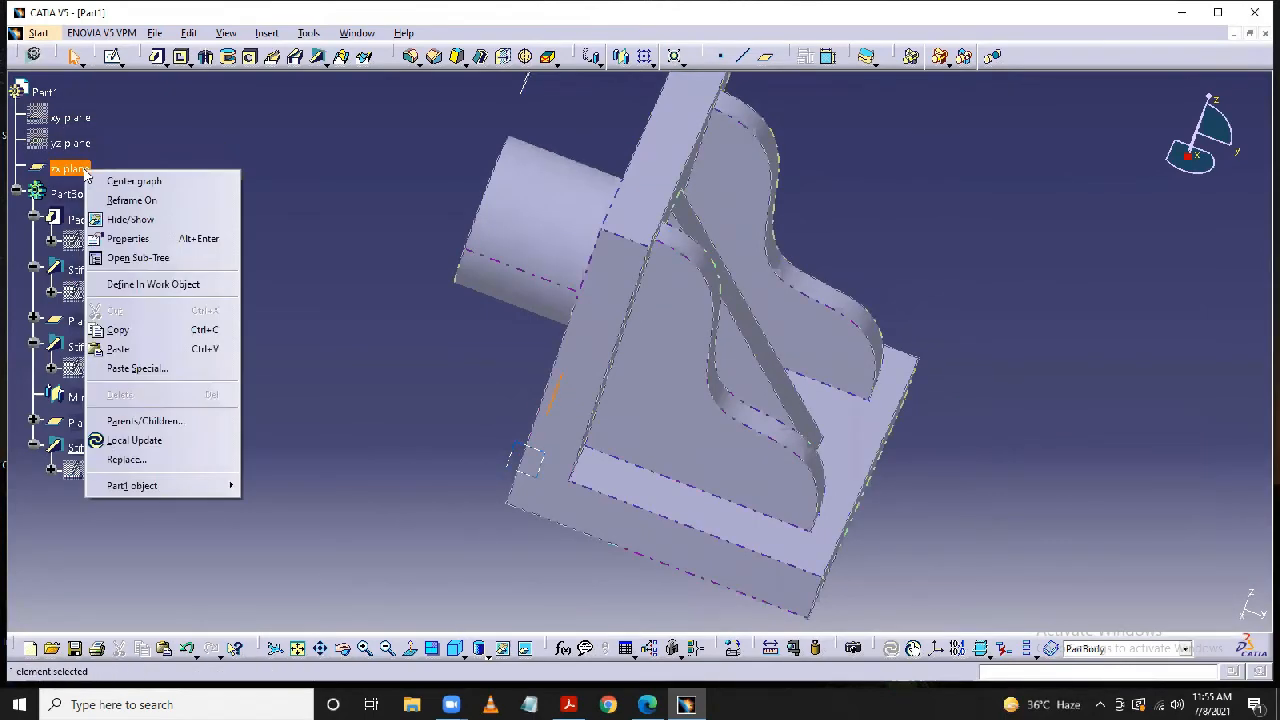
{"action": "left_click", "coordinate": [132, 220]}
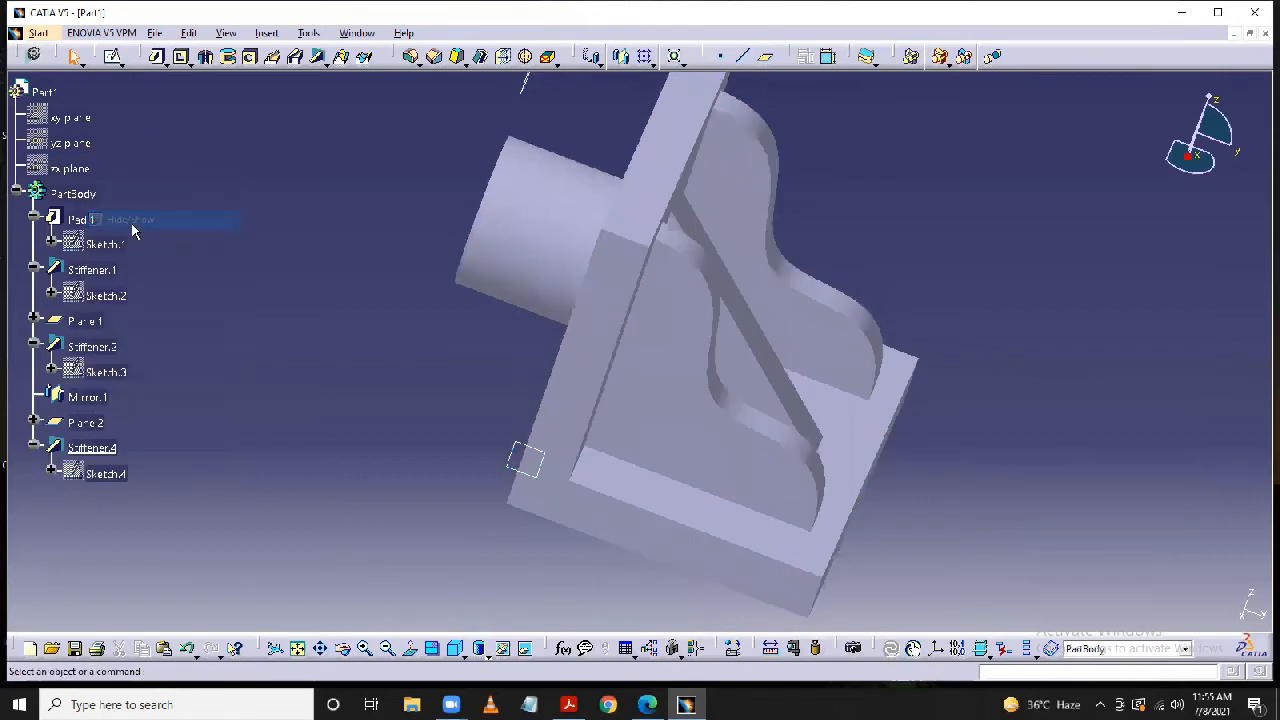
Hide the offset reference planes Plane.2 and Plane.1.
{"action": "left_click", "coordinate": [108, 423]}
{"action": "right_click", "coordinate": [92, 422]}
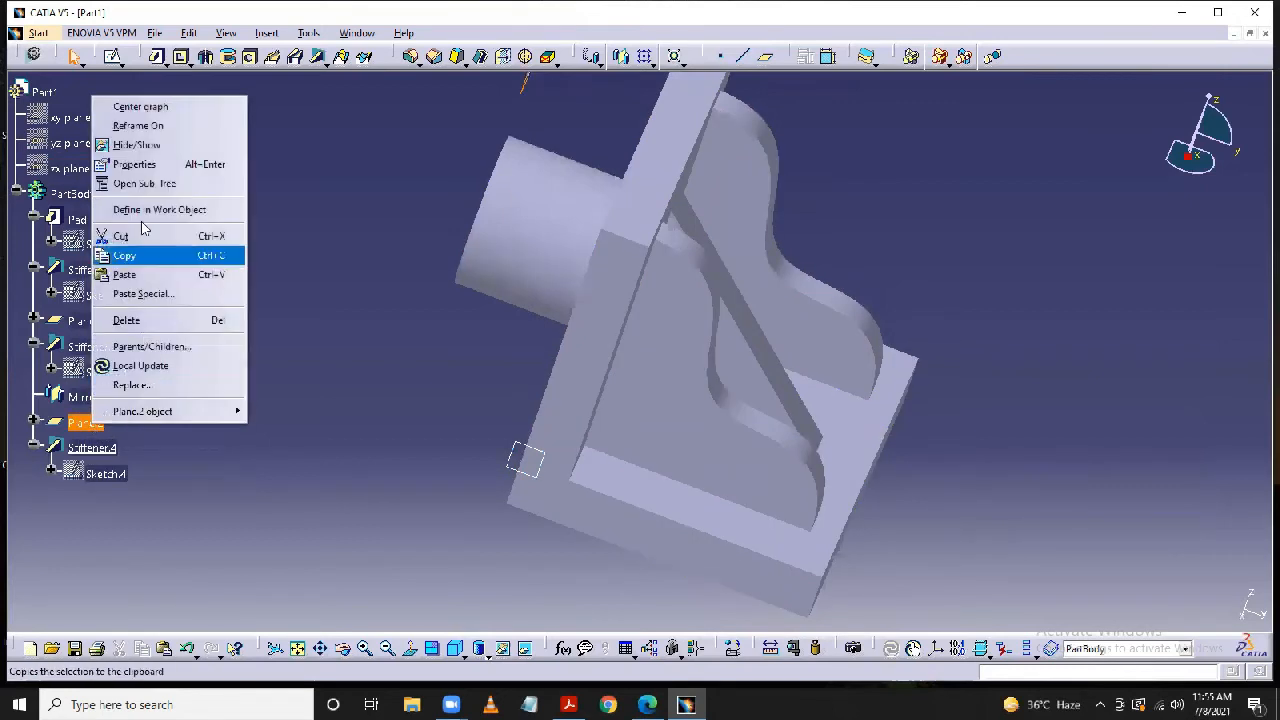
{"action": "left_click", "coordinate": [145, 146]}
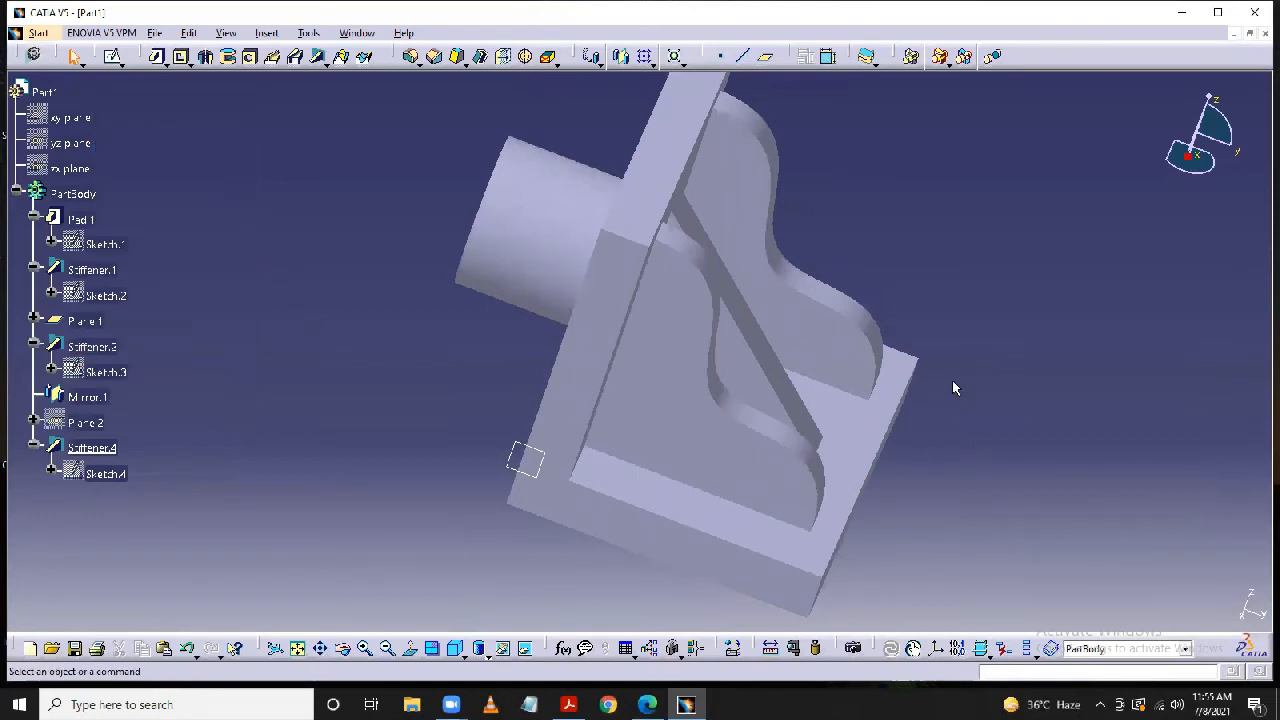
{"action": "middle_click_drag", "start_coordinate": [954, 388], "coordinate": [946, 434]}
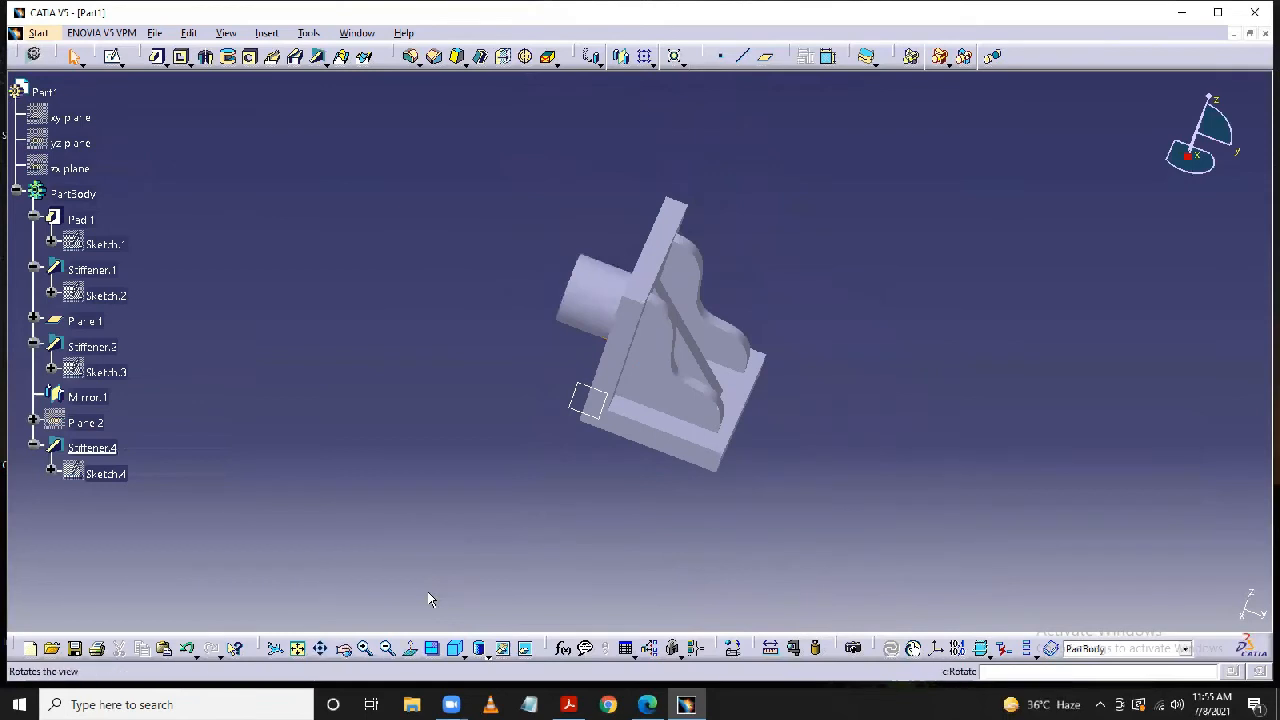
{"action": "left_click_drag", "start_coordinate": [780, 400], "coordinate": [729, 369]}
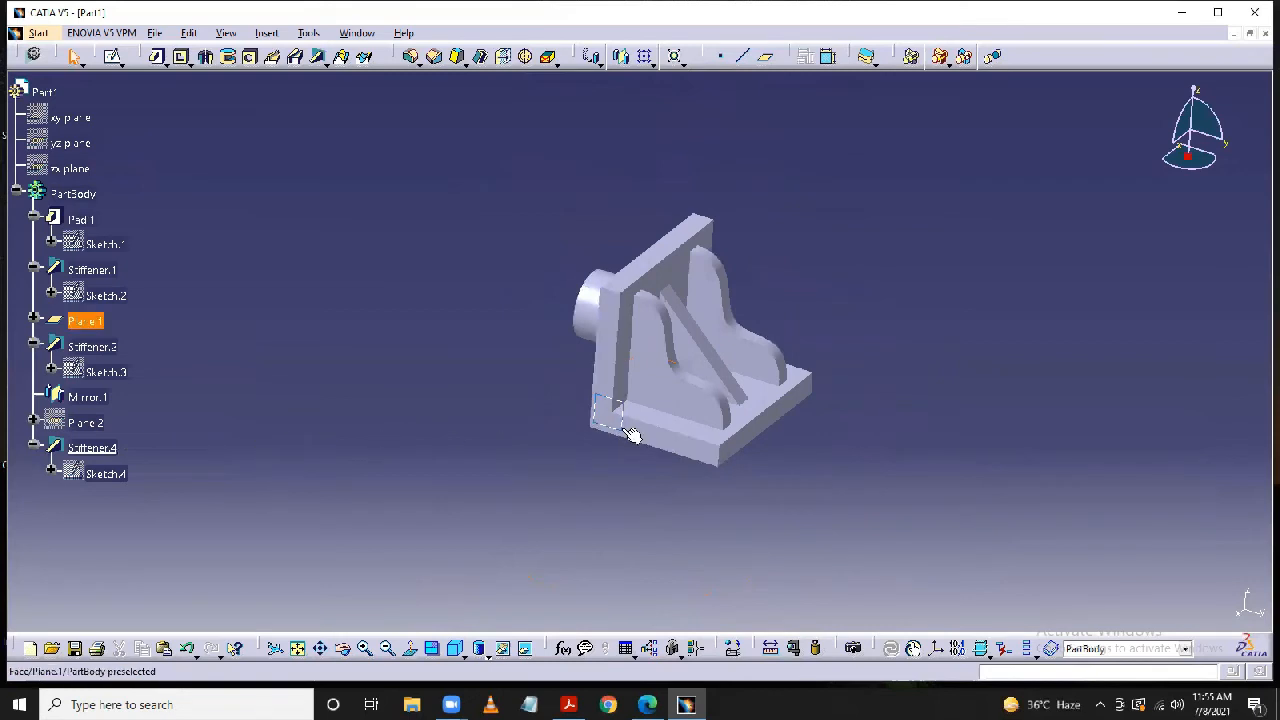
{"action": "right_click", "coordinate": [99, 329]}
{"action": "left_click", "coordinate": [138, 375]}
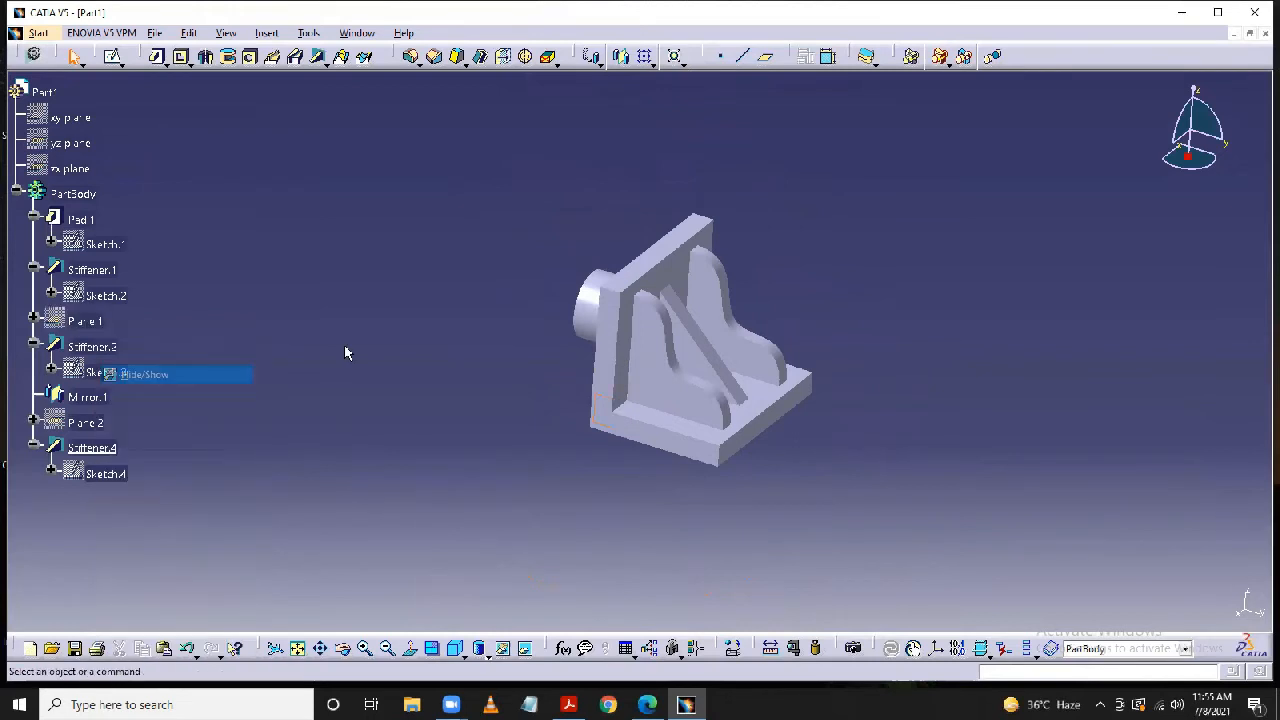
Set the PartBody's fill color to purple in its graphic properties.
{"action": "right_click", "coordinate": [78, 193]}
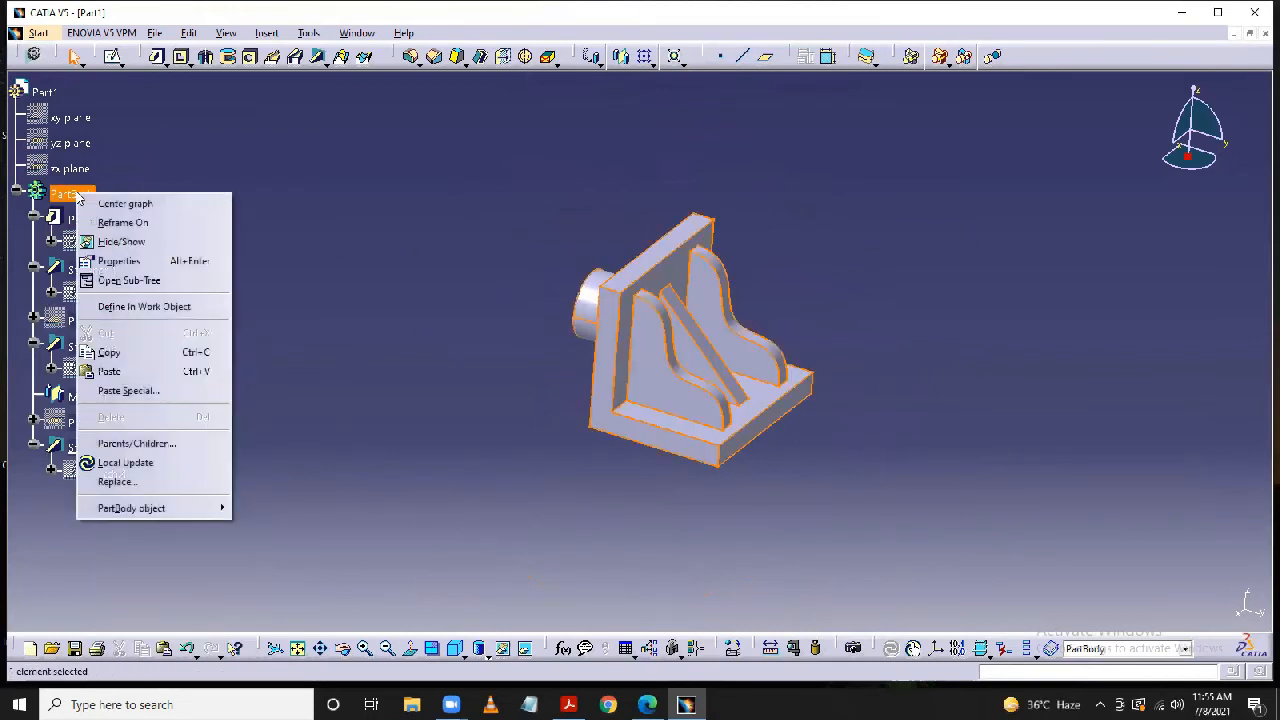
{"action": "left_click", "coordinate": [119, 261]}
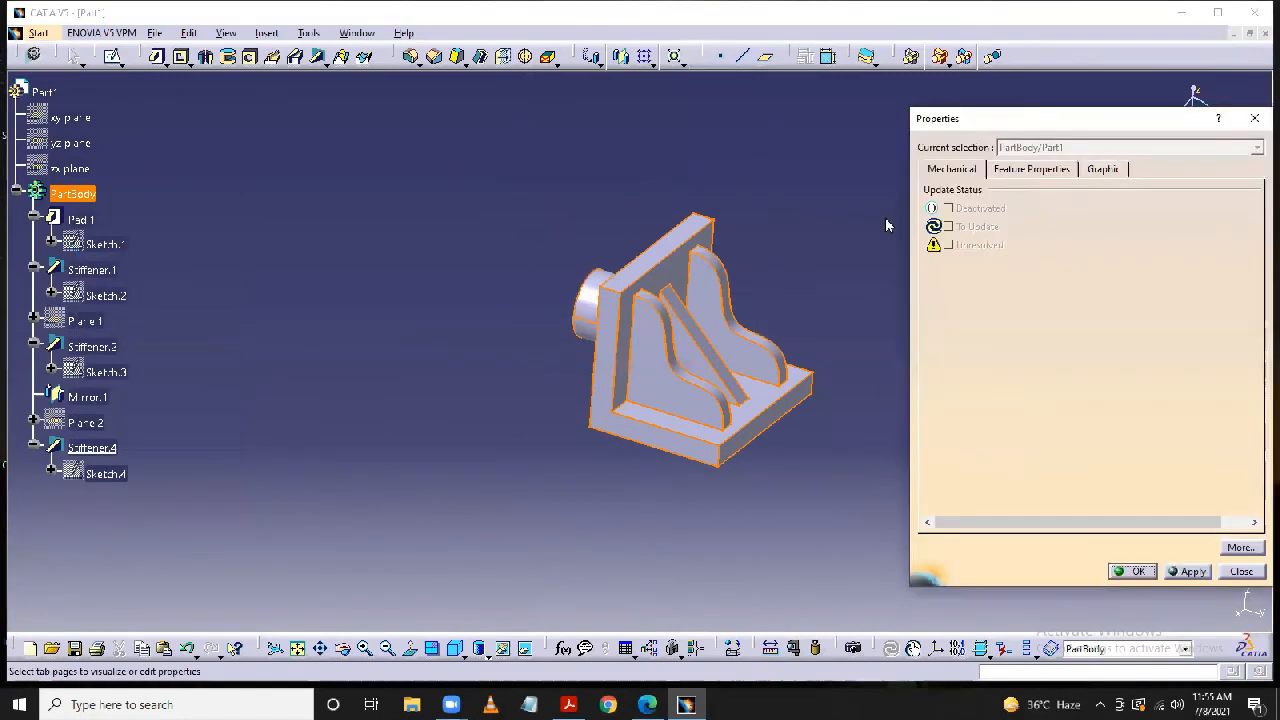
{"action": "left_click", "coordinate": [1102, 169]}
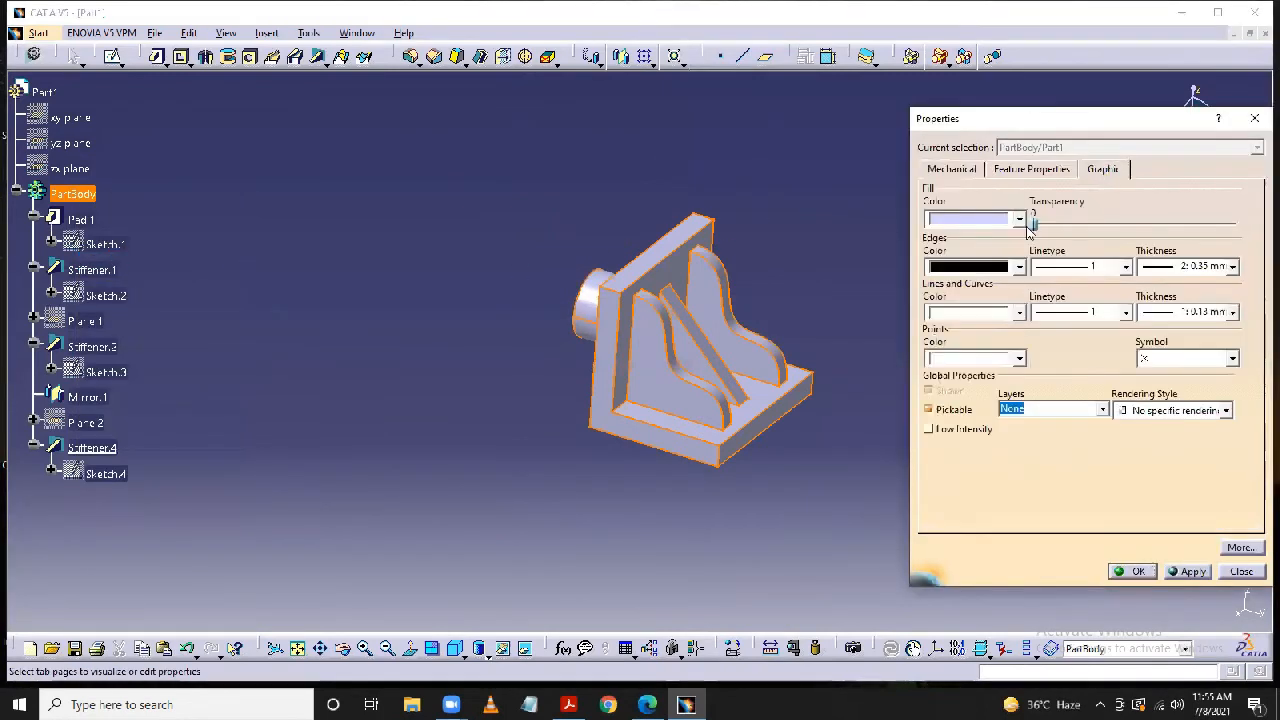
{"action": "left_click", "coordinate": [1019, 219]}
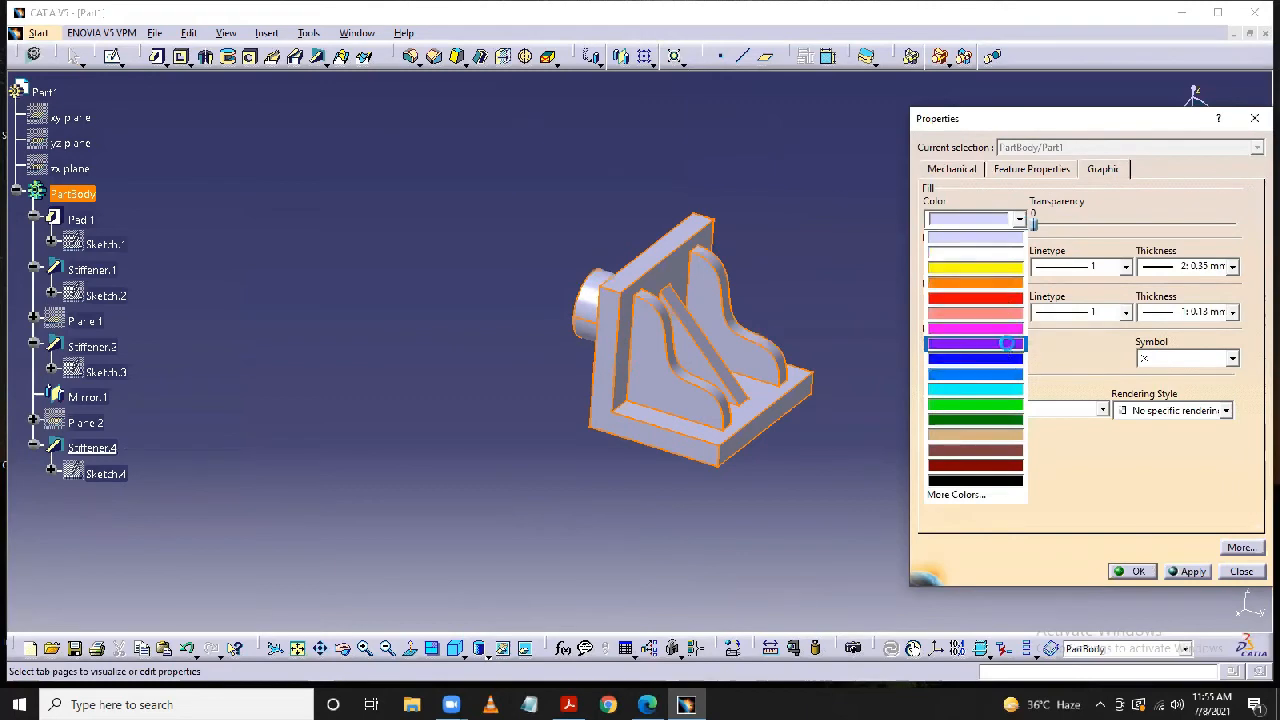
{"action": "left_click", "coordinate": [1006, 344]}
{"action": "left_click", "coordinate": [1192, 572]}
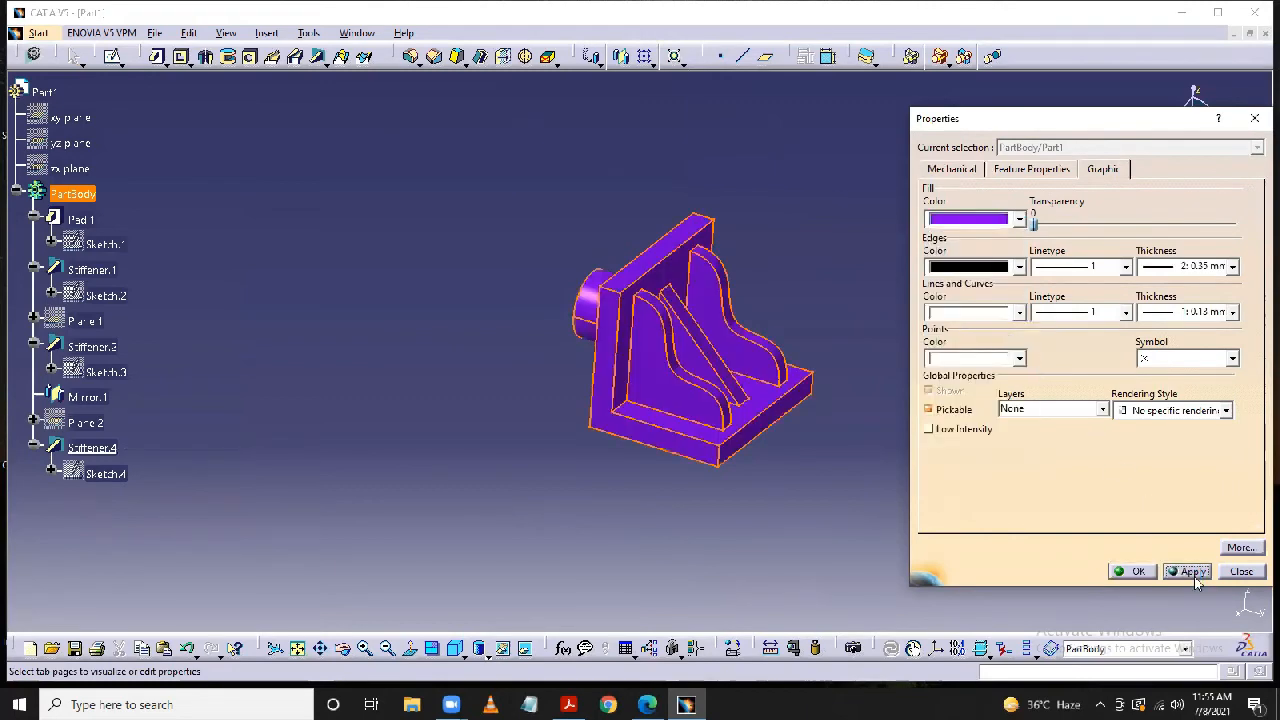
{"action": "left_click", "coordinate": [1137, 572]}
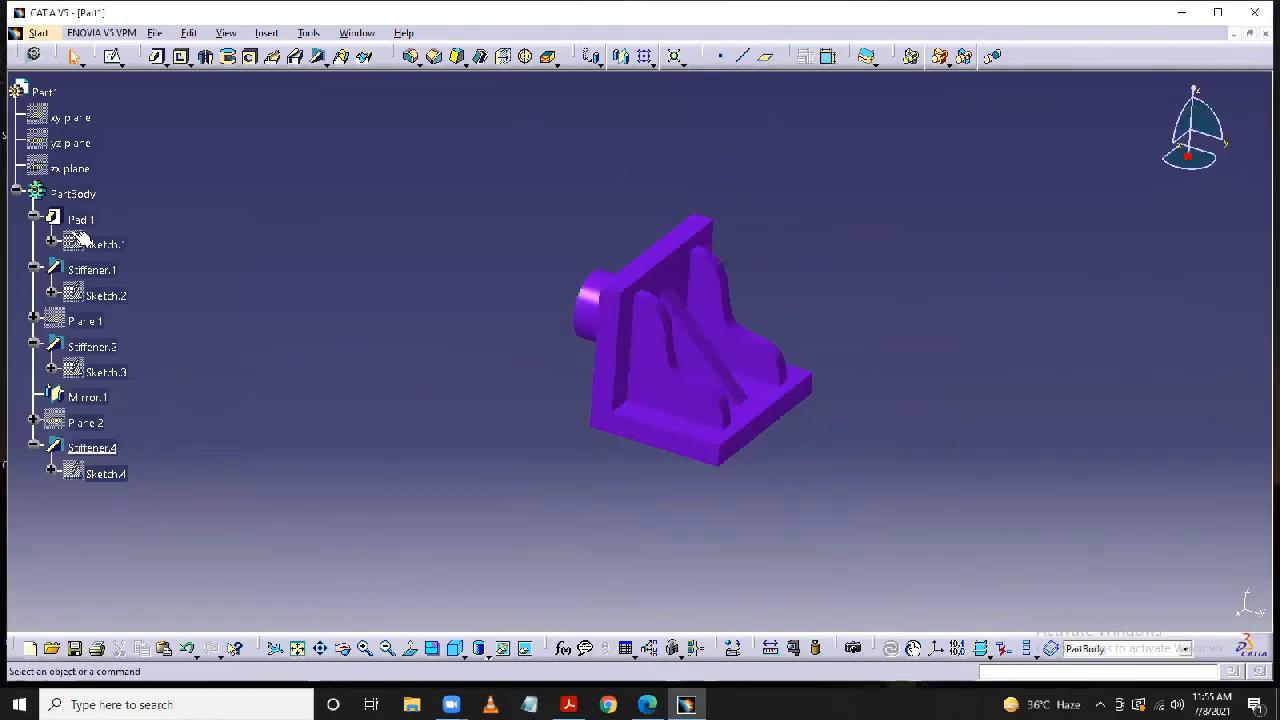
Change the PartBody's fill color to the pale olive green from the extended basic colors.
{"action": "right_click", "coordinate": [72, 195]}
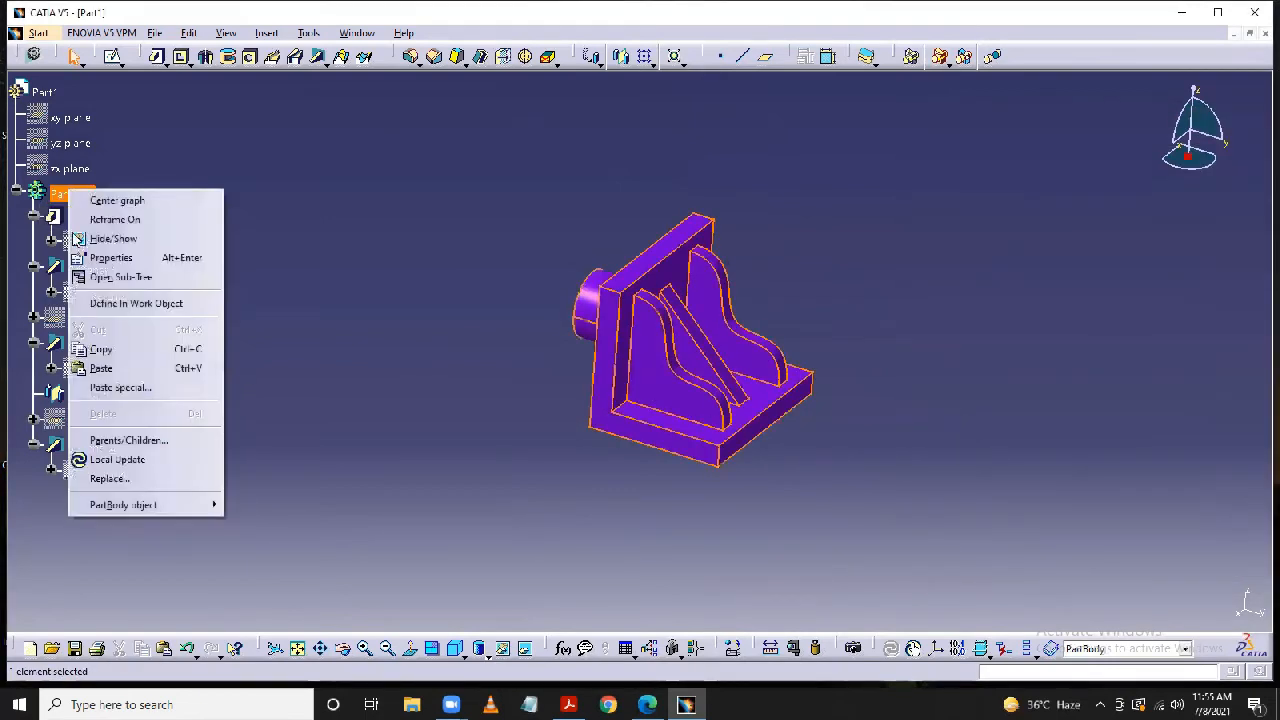
{"action": "left_click", "coordinate": [110, 258]}
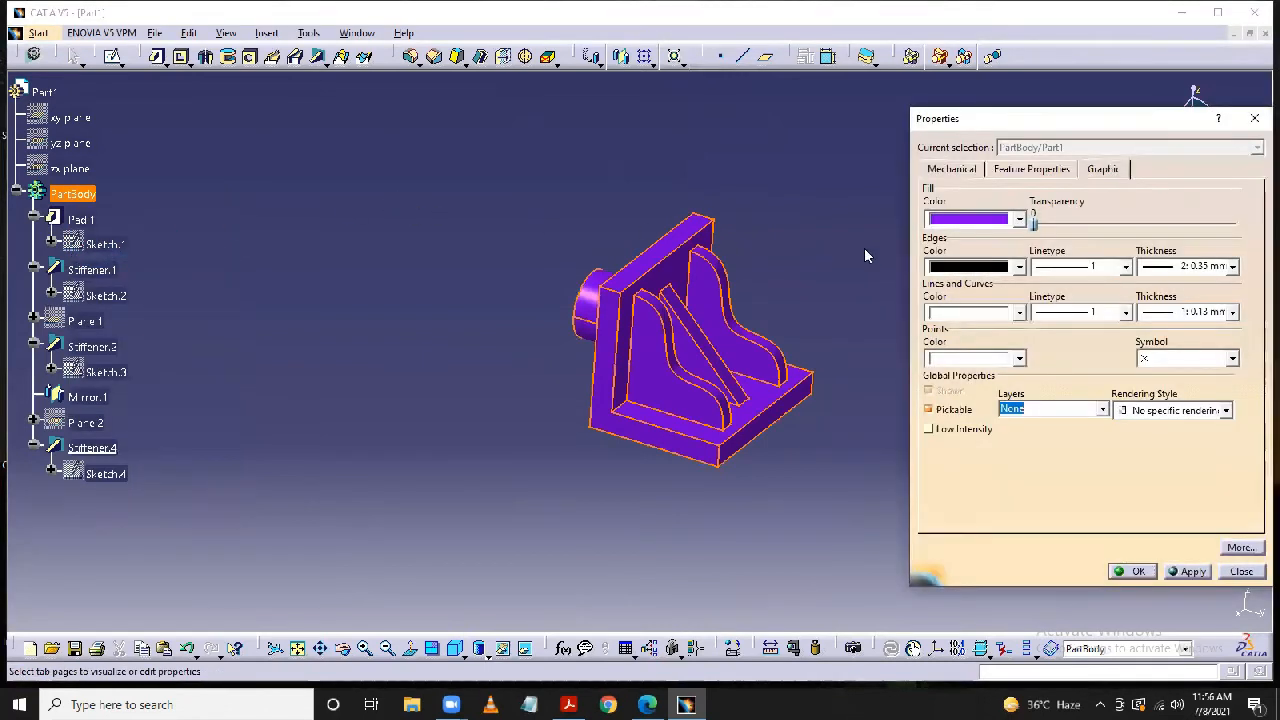
{"action": "left_click", "coordinate": [1019, 220]}
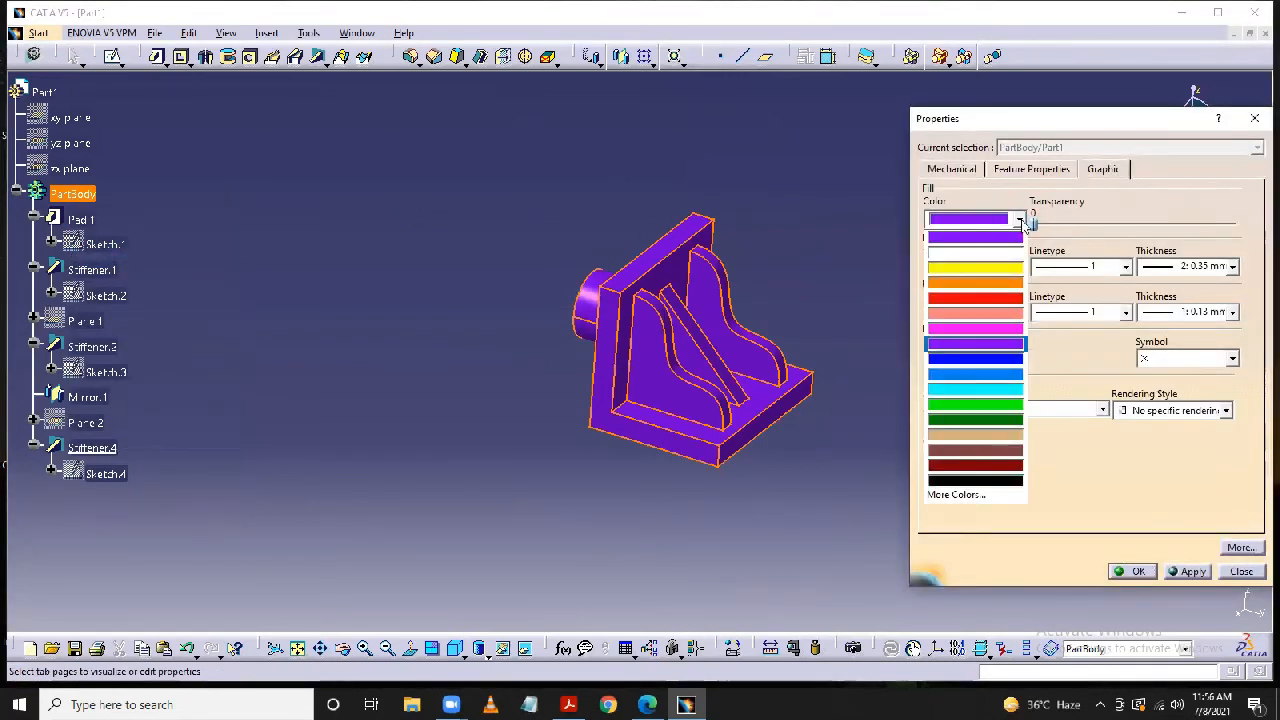
{"action": "left_click", "coordinate": [966, 496]}
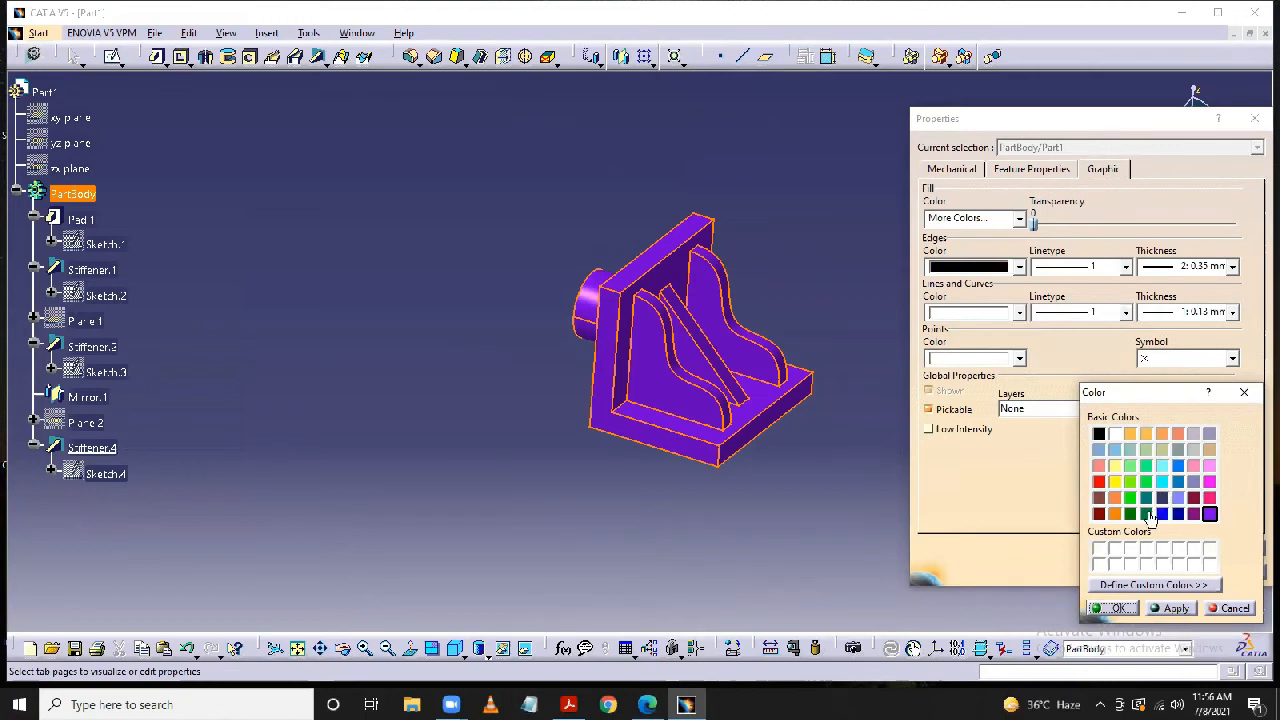
{"action": "left_click", "coordinate": [1162, 449]}
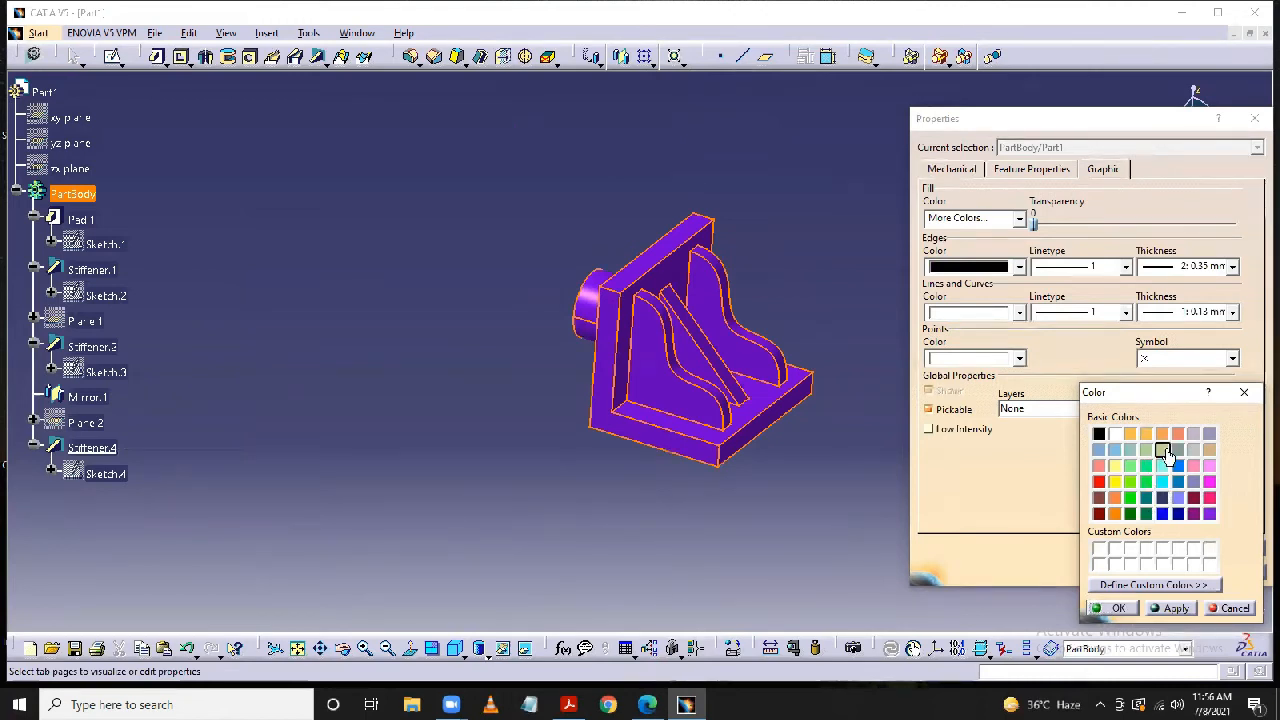
{"action": "left_click", "coordinate": [1176, 609]}
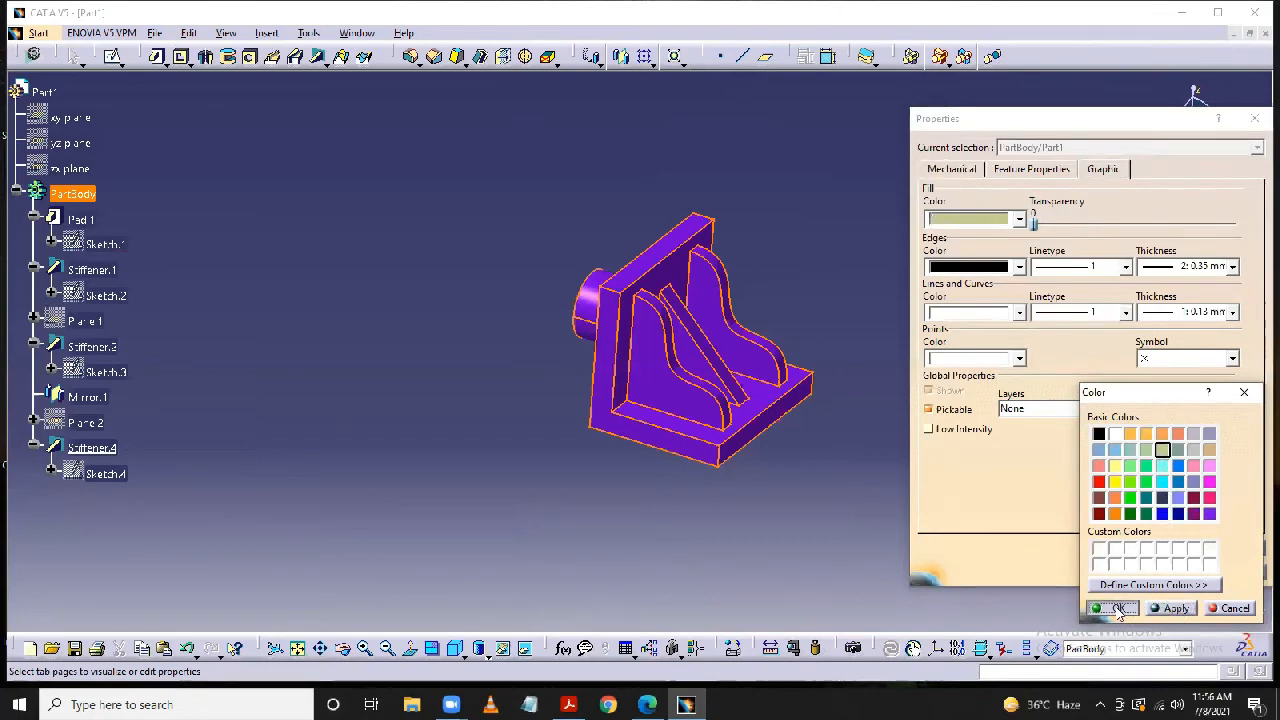
{"action": "left_click", "coordinate": [1112, 608]}
{"action": "left_click", "coordinate": [1189, 572]}
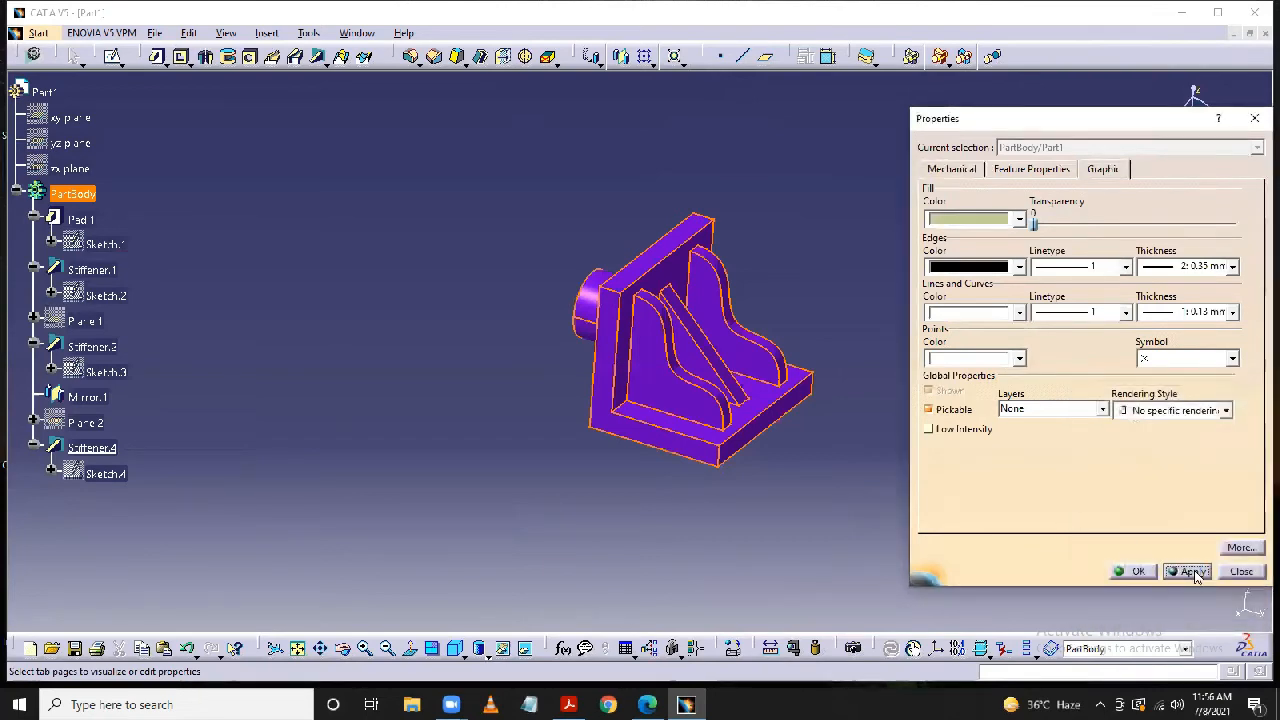
{"action": "left_click", "coordinate": [1135, 571]}
{"action": "left_click", "coordinate": [1029, 517]}
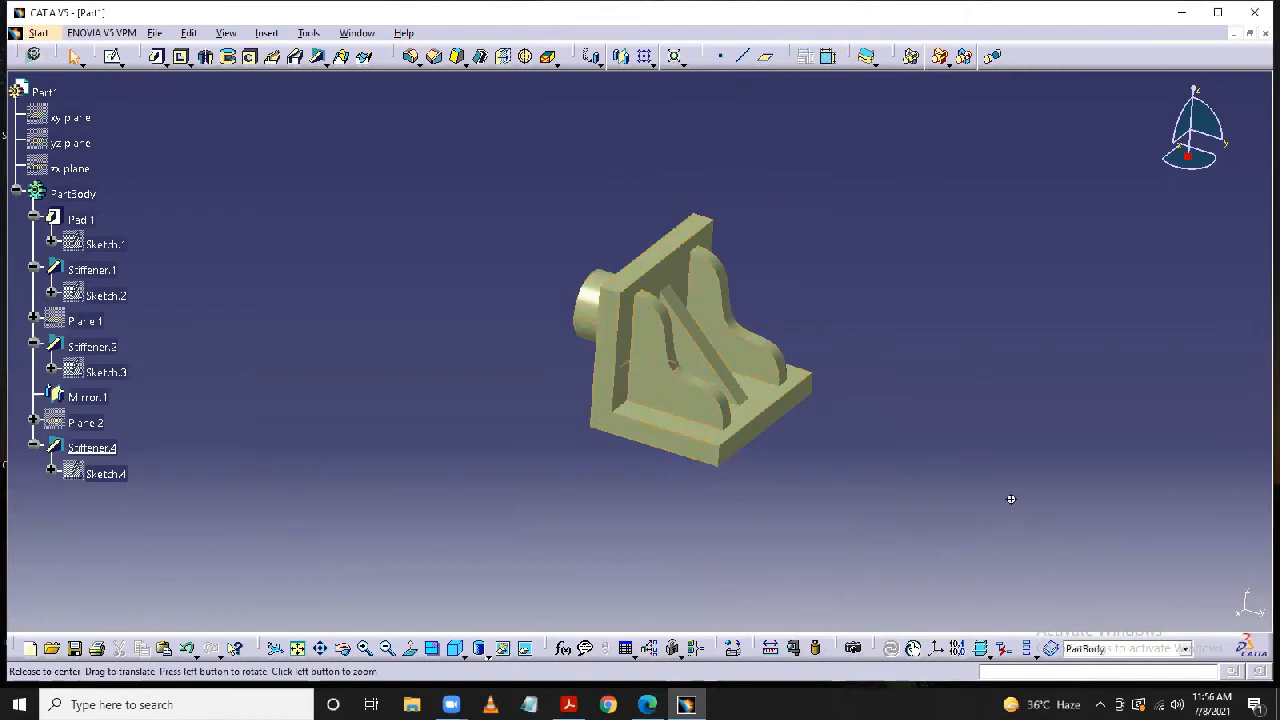
Switch to the Snagit capture tool, take a still image of about 457 x 401 pixels around the bracket, and close the capture window.
{"action": "middle_click_drag", "start_coordinate": [1009, 503], "coordinate": [991, 436]}
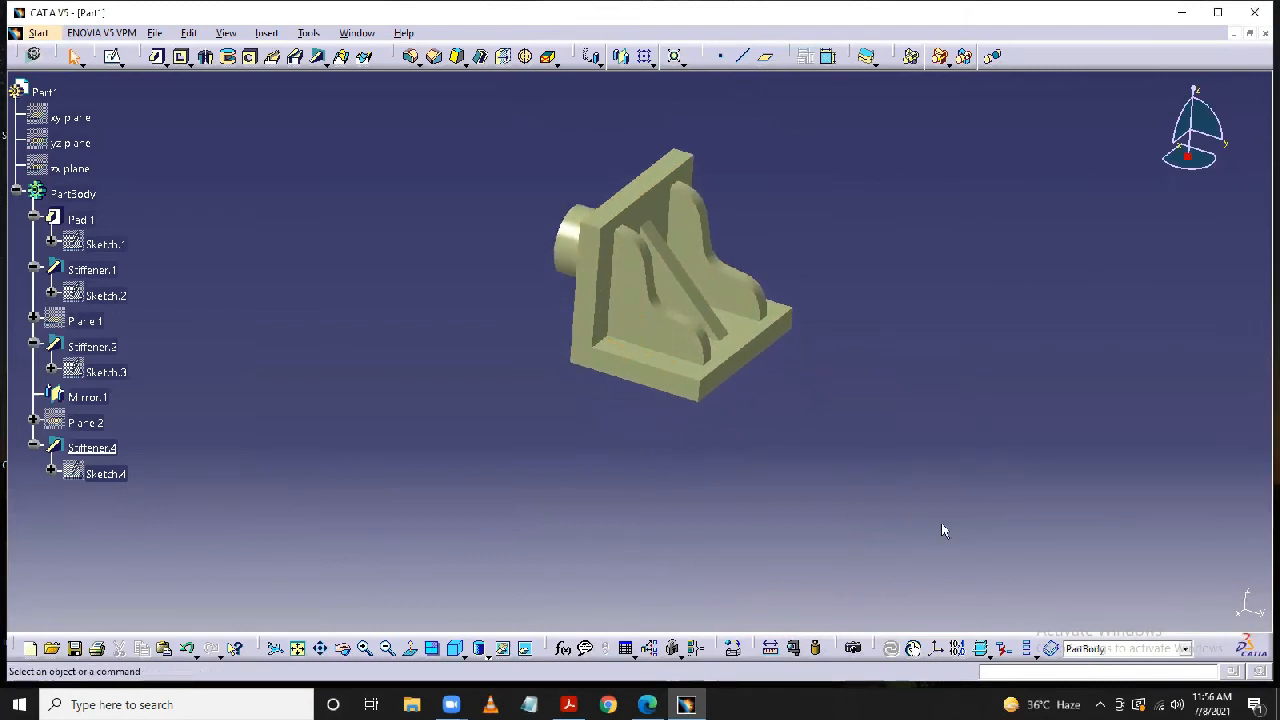
{"action": "mouse_move", "coordinate": [686, 704]}
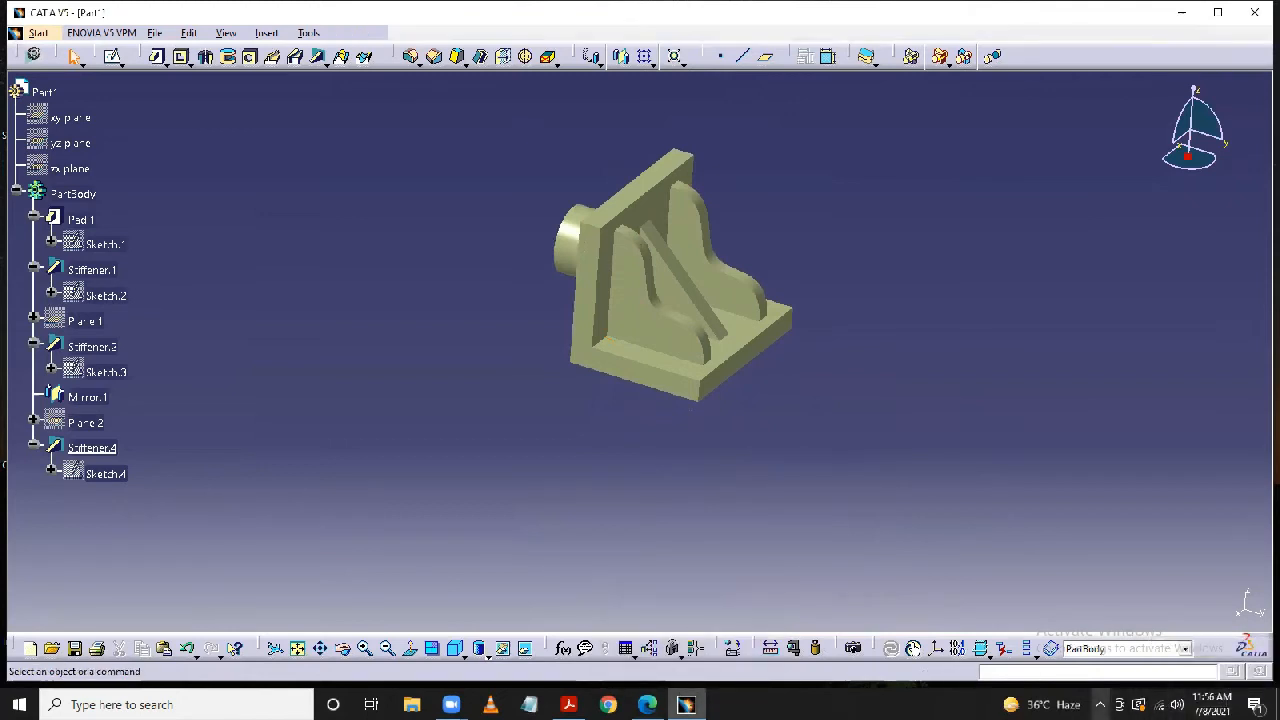
{"action": "left_click", "coordinate": [1100, 704]}
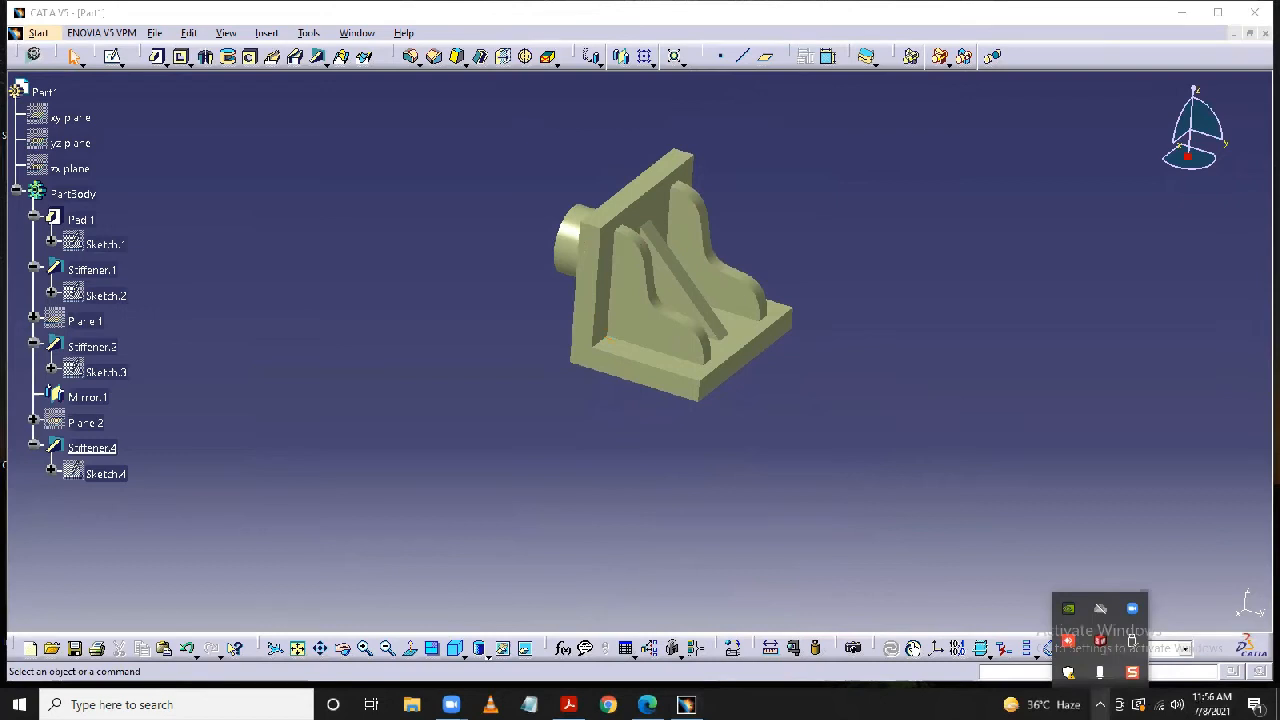
{"action": "left_click", "coordinate": [1132, 672]}
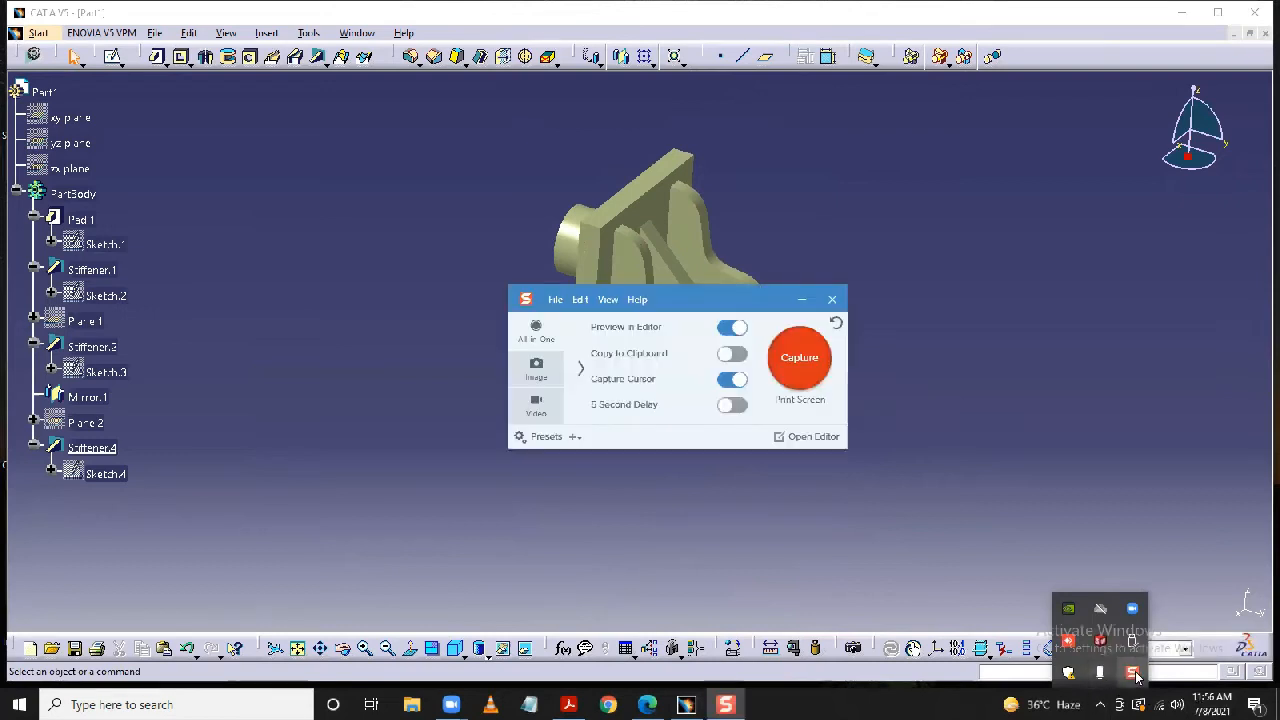
{"action": "left_click", "coordinate": [808, 360]}
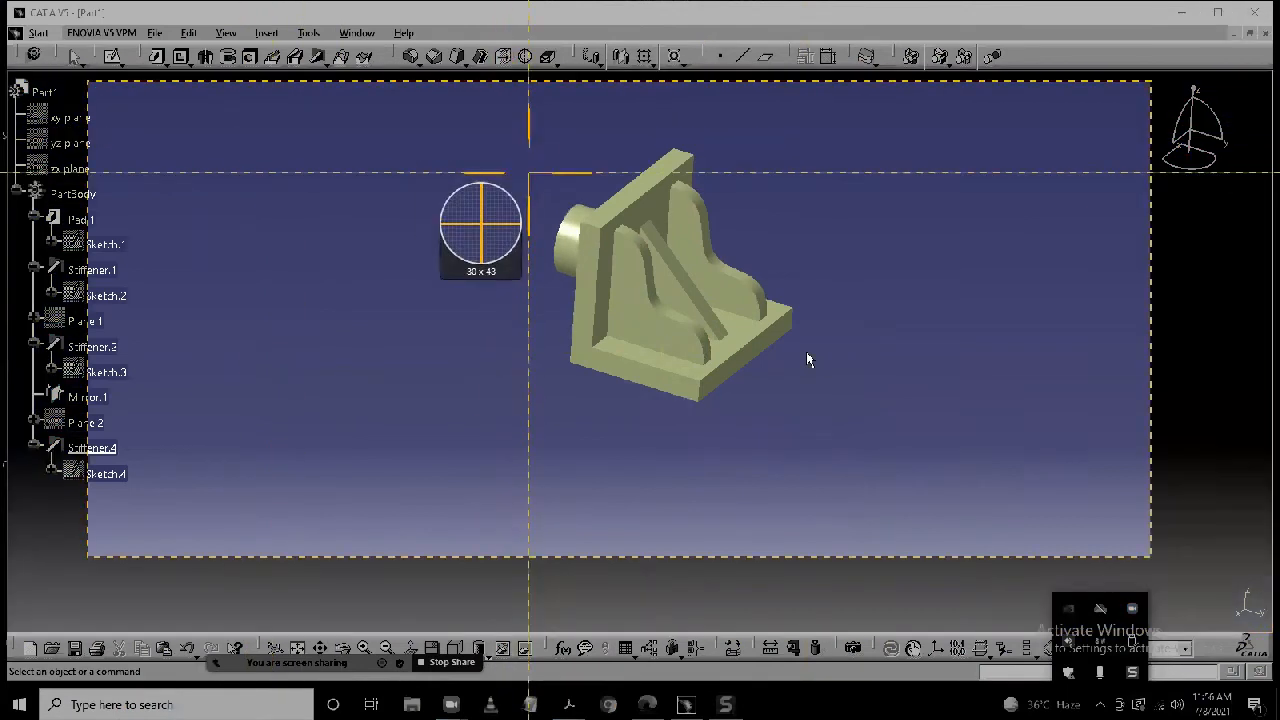
{"action": "left_click_drag", "start_coordinate": [505, 140], "coordinate": [870, 460]}
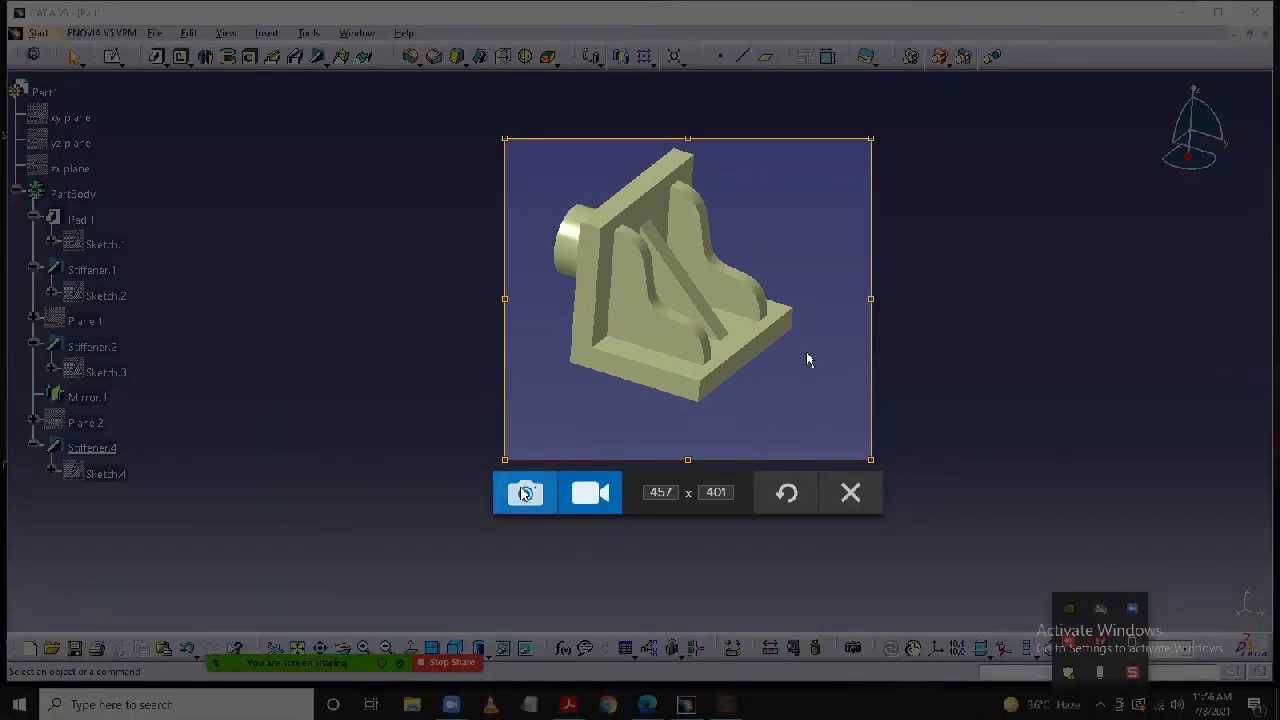
{"action": "left_click", "coordinate": [540, 505]}
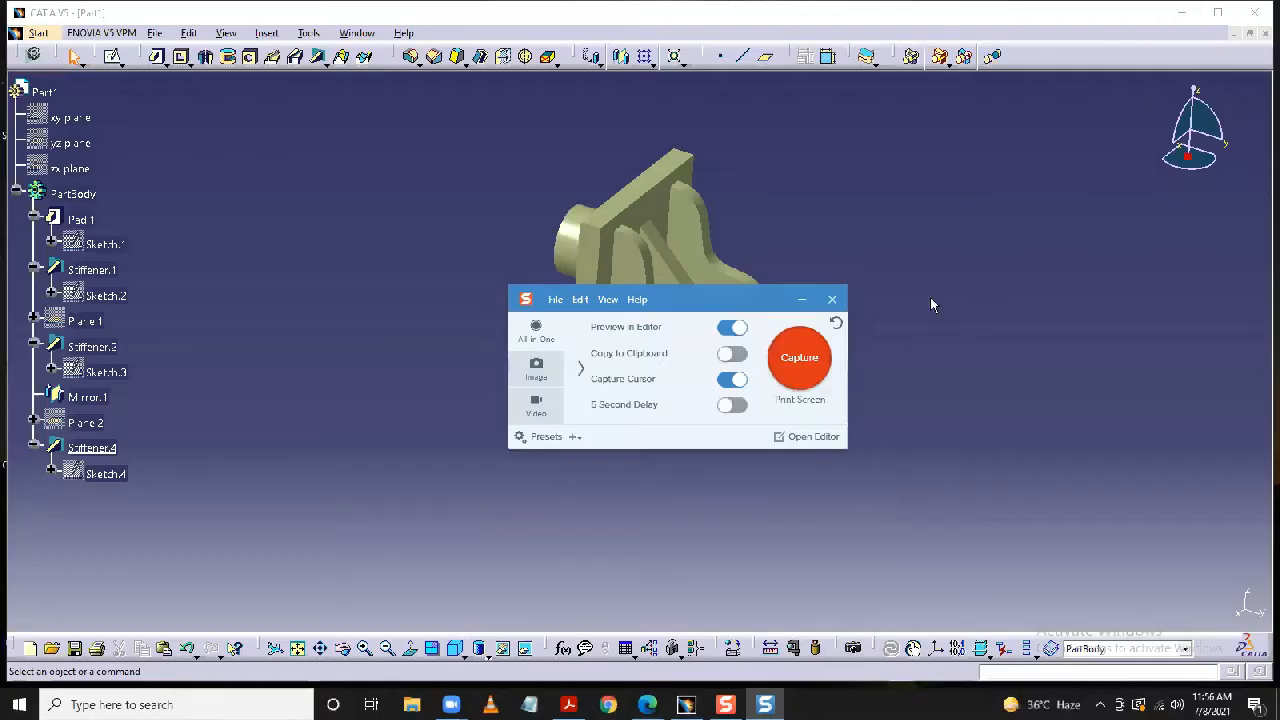
{"action": "left_click", "coordinate": [832, 299]}
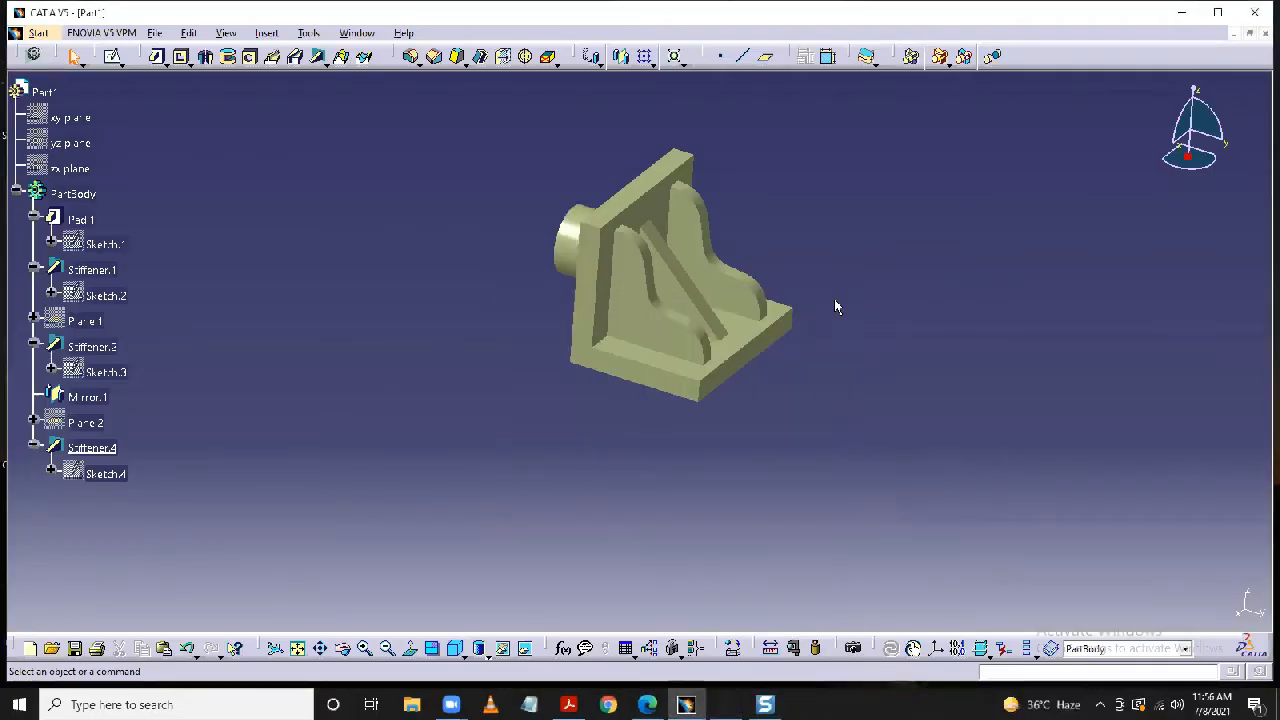
Close the bracket part without saving its changes.
{"action": "left_click", "coordinate": [155, 33]}
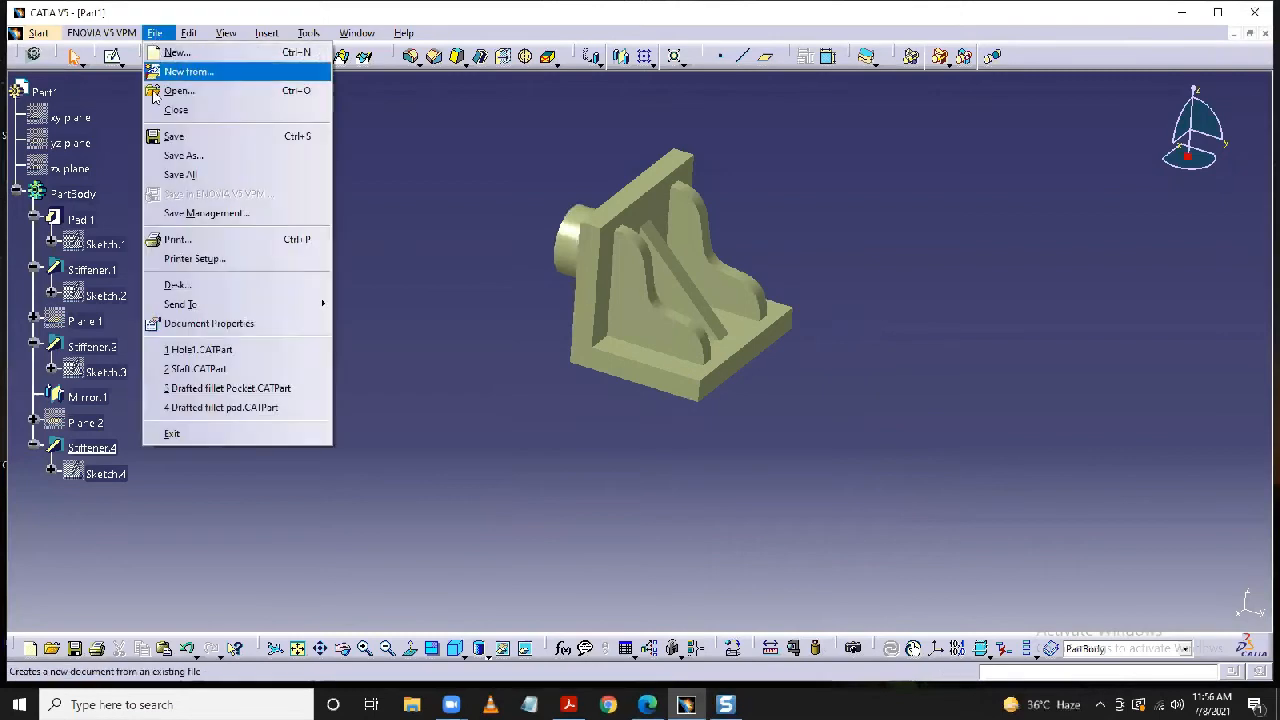
{"action": "left_click", "coordinate": [176, 112]}
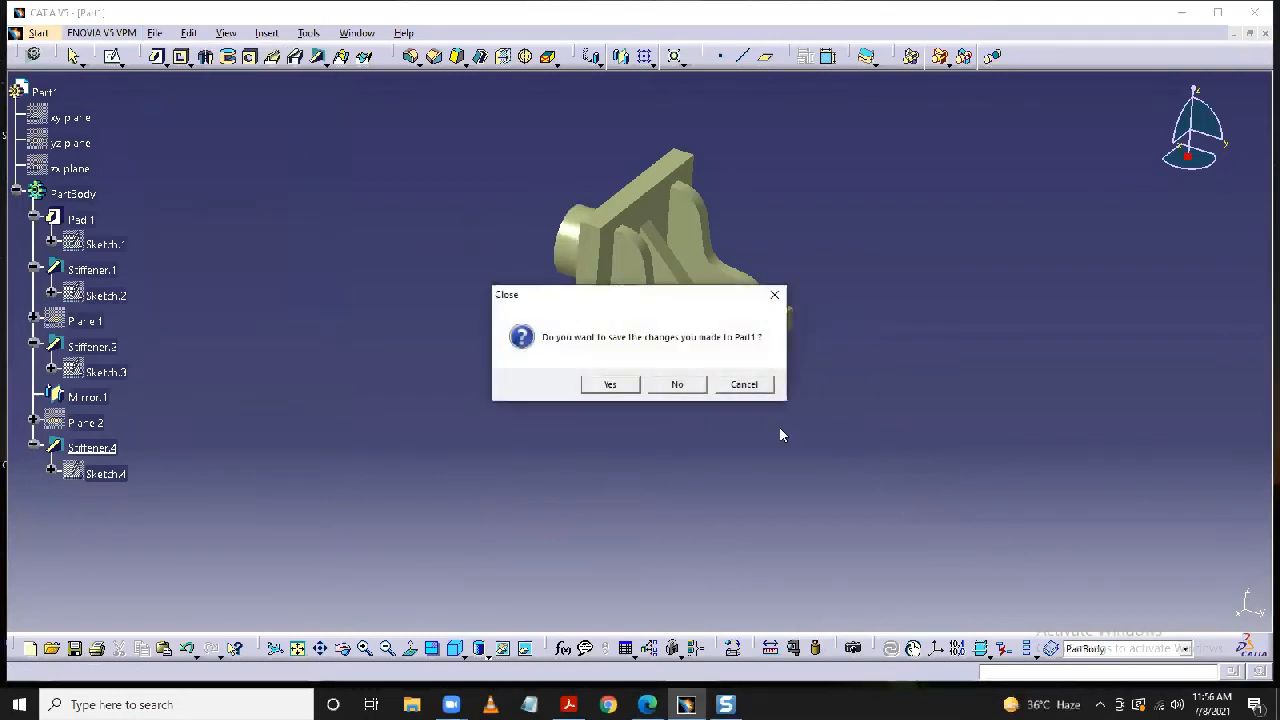
{"action": "left_click", "coordinate": [683, 386]}
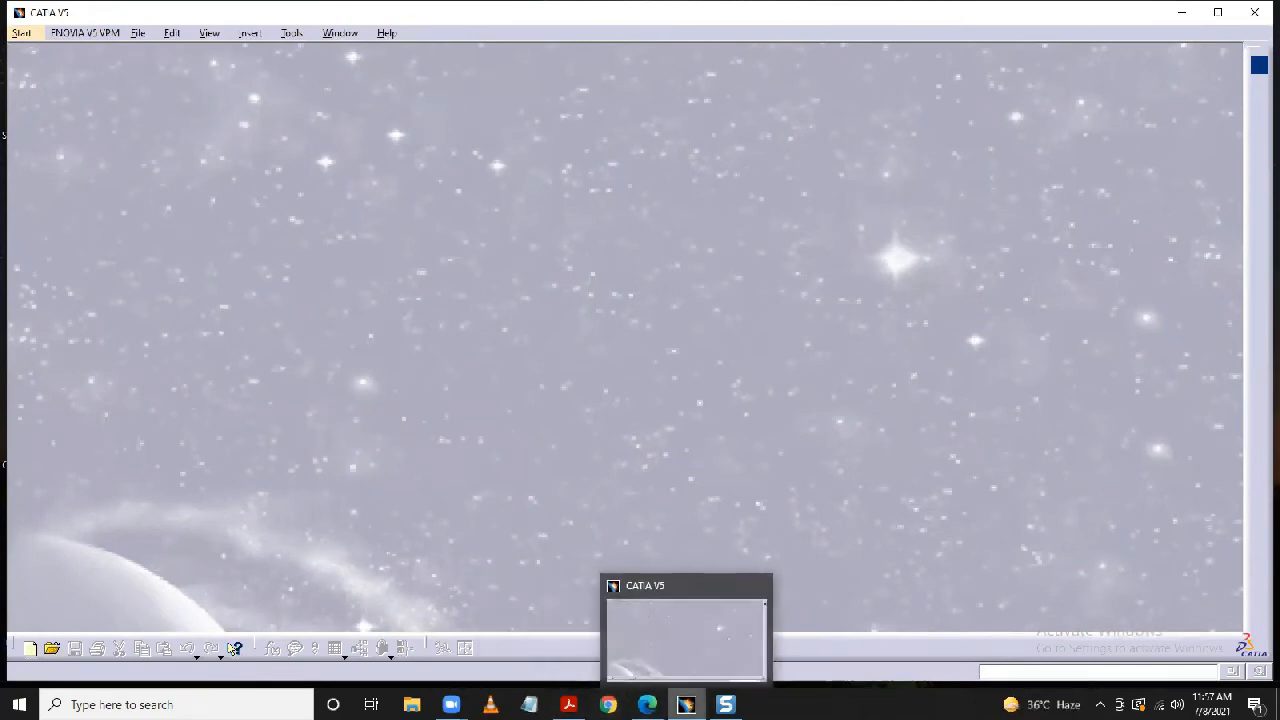
Create a new Part Design part named Solid Combine with hybrid design enabled.
{"action": "left_click", "coordinate": [33, 37]}
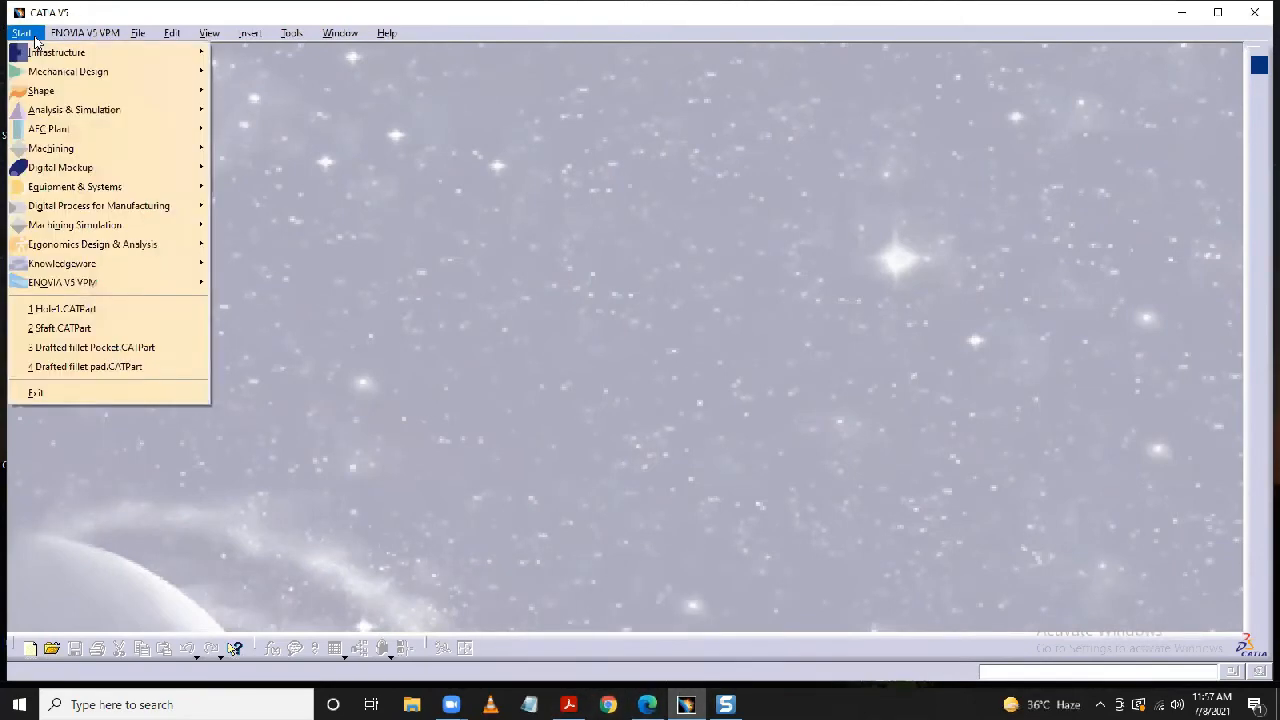
{"action": "mouse_move", "coordinate": [134, 78]}
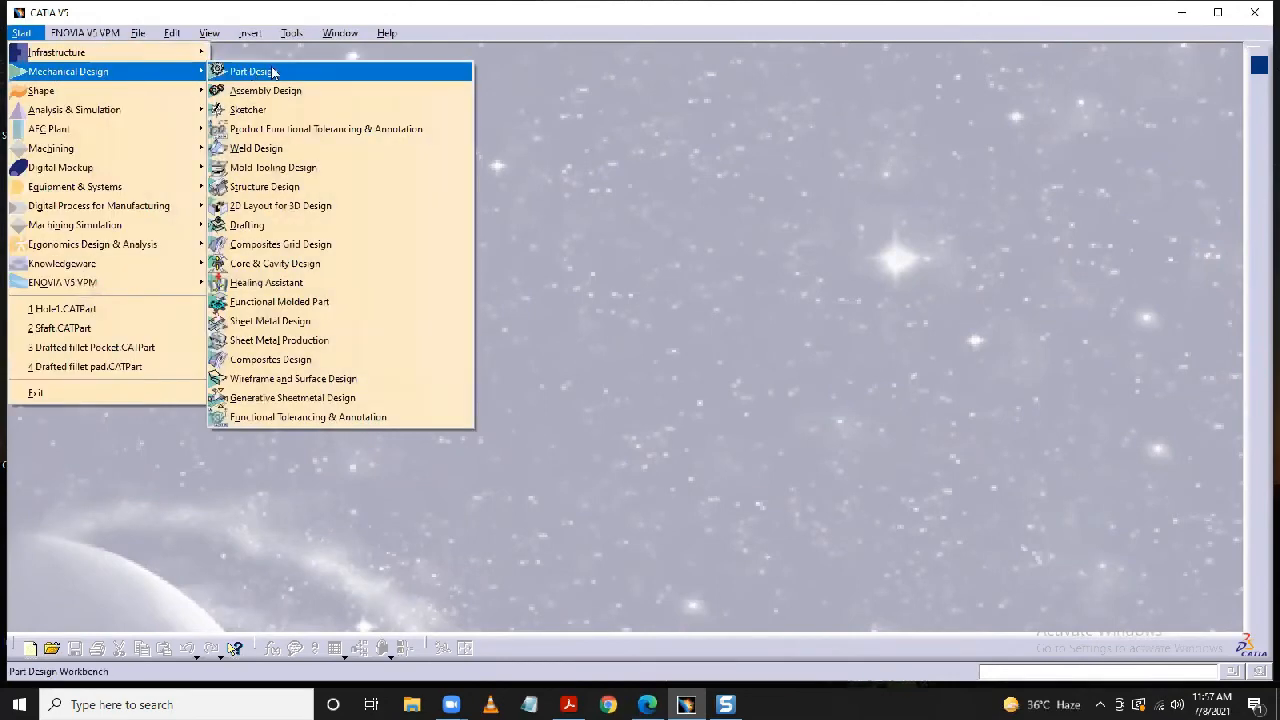
{"action": "left_click", "coordinate": [273, 72]}
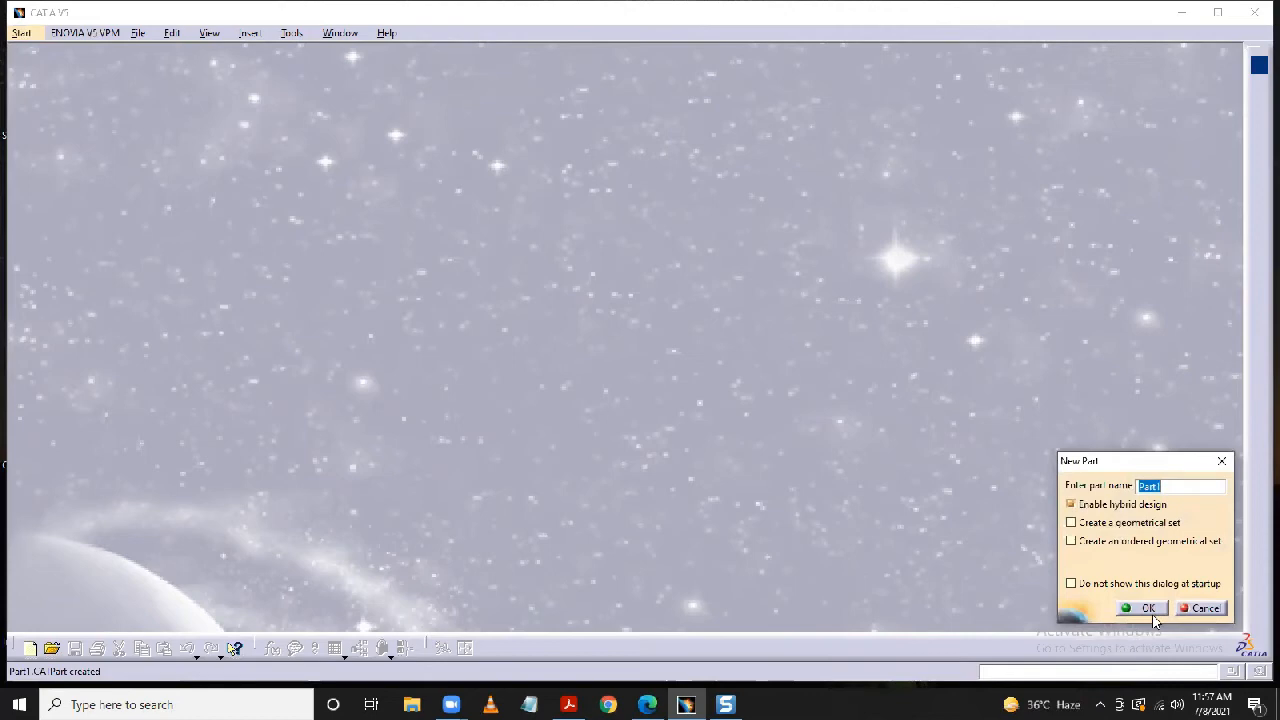
{"action": "type", "text": "s"}
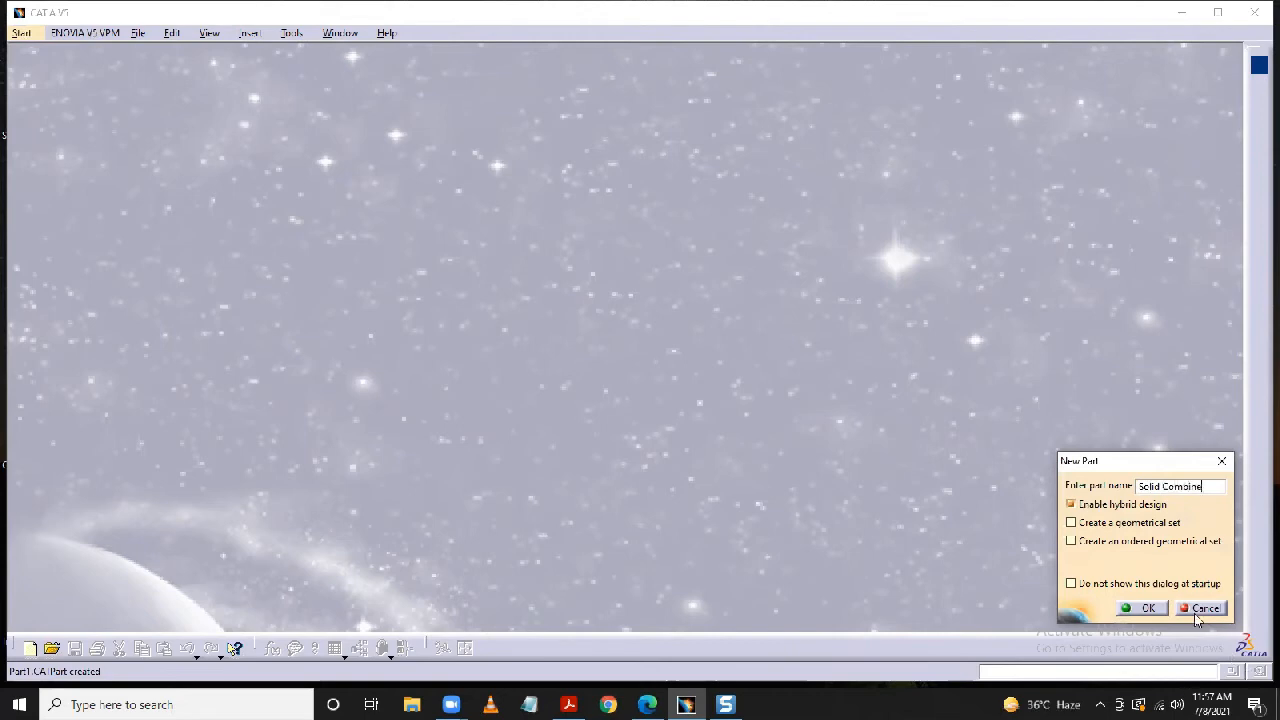
{"action": "left_click", "coordinate": [1145, 608]}
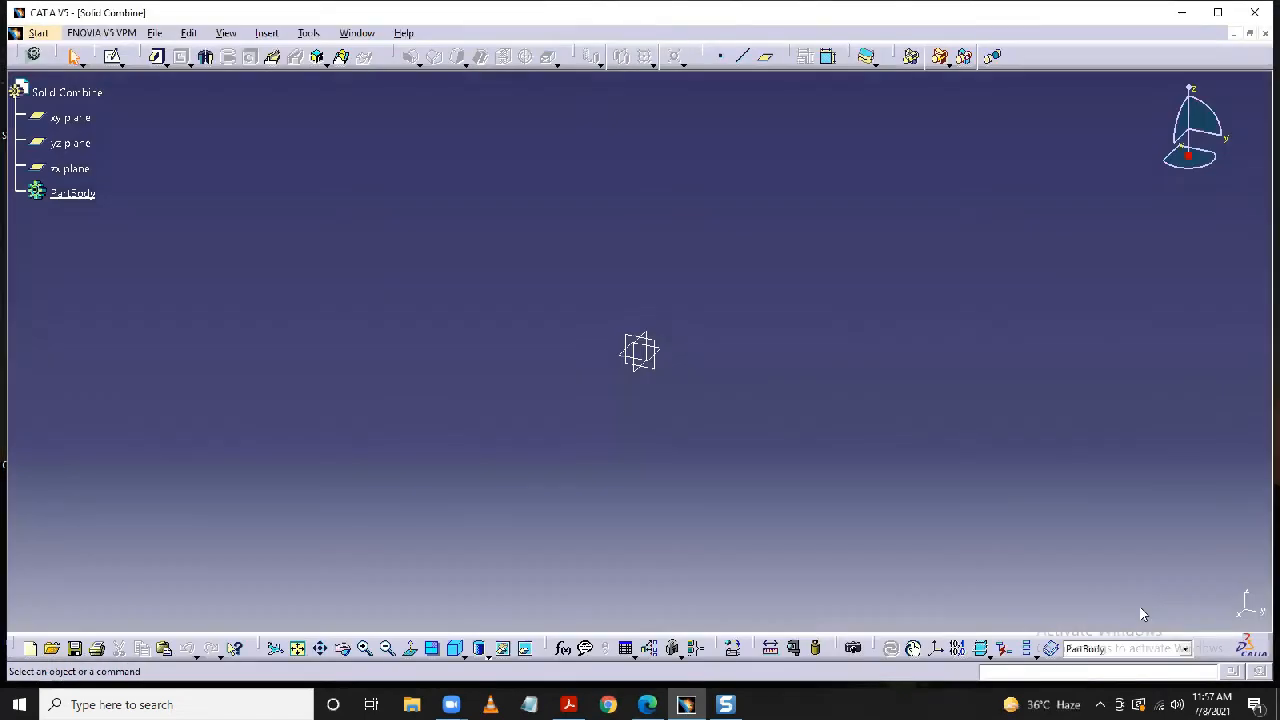
On the yz plane, sketch an E profile's spine about 66.5 mm long along the vertical axis and its lowest arm reaching about 42.5 mm out.
{"action": "left_click", "coordinate": [72, 143]}
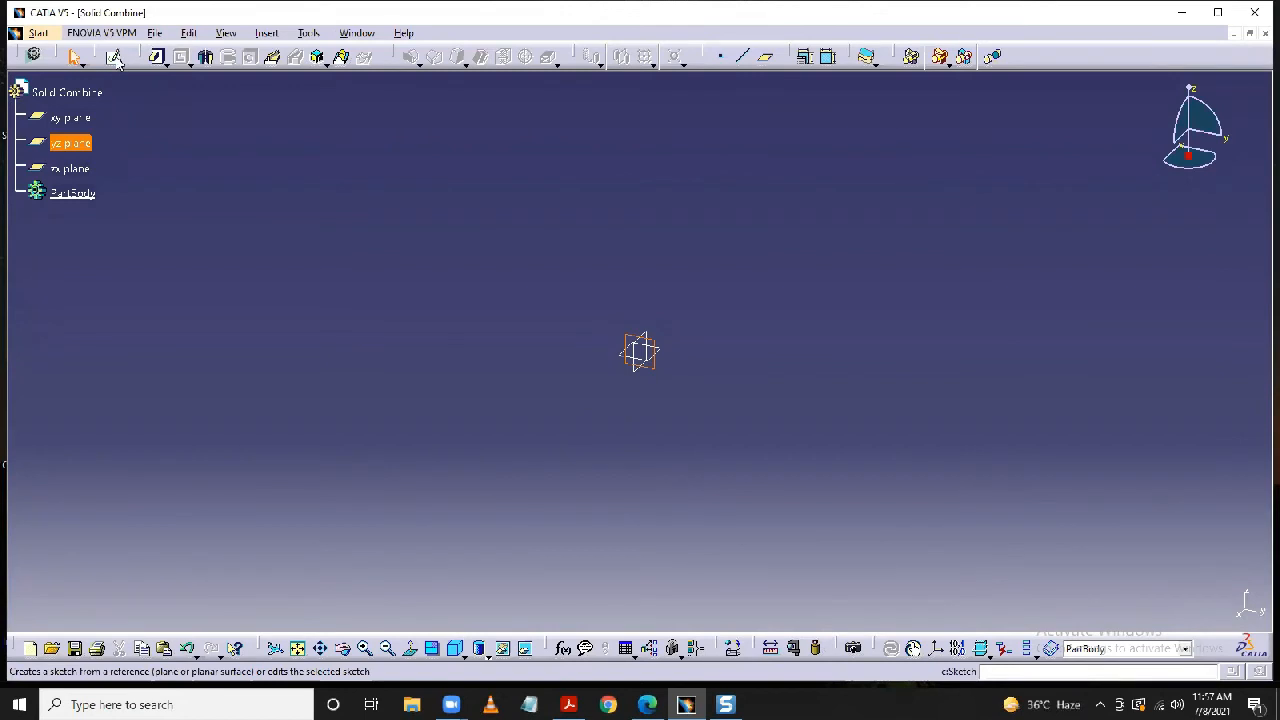
{"action": "left_click", "coordinate": [114, 57]}
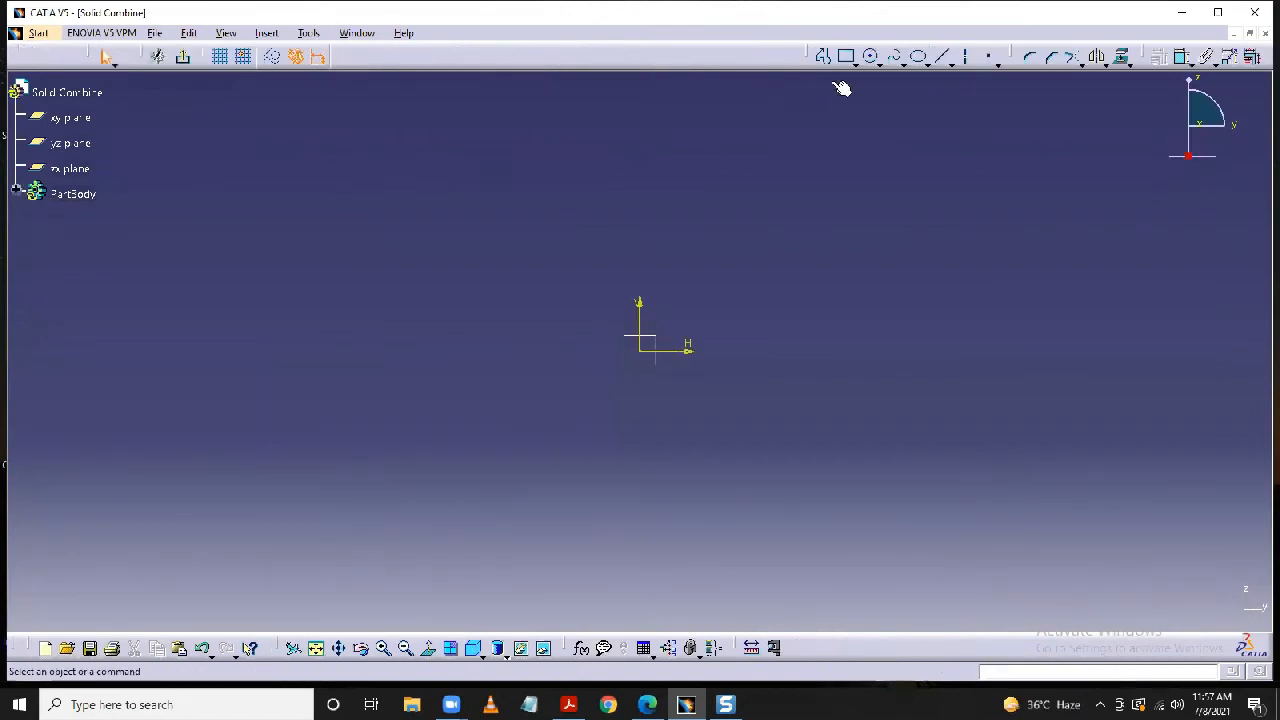
{"action": "left_click", "coordinate": [823, 56]}
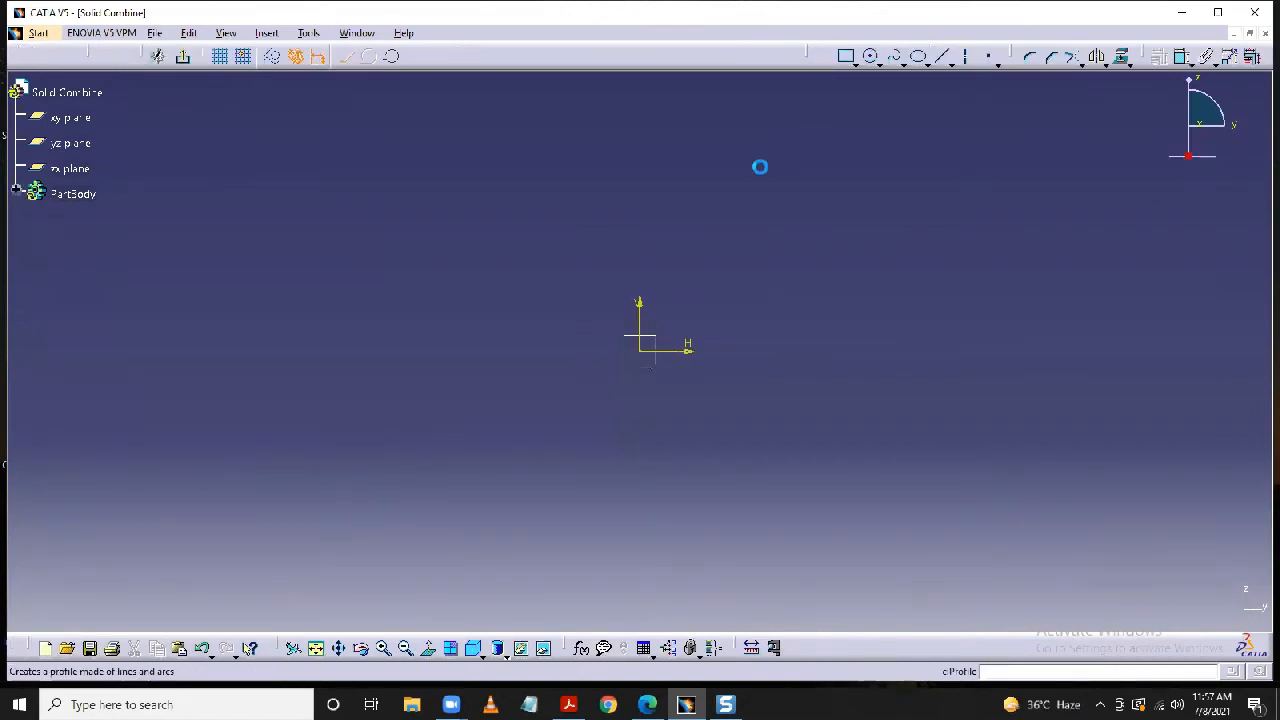
{"action": "left_click", "coordinate": [644, 256]}
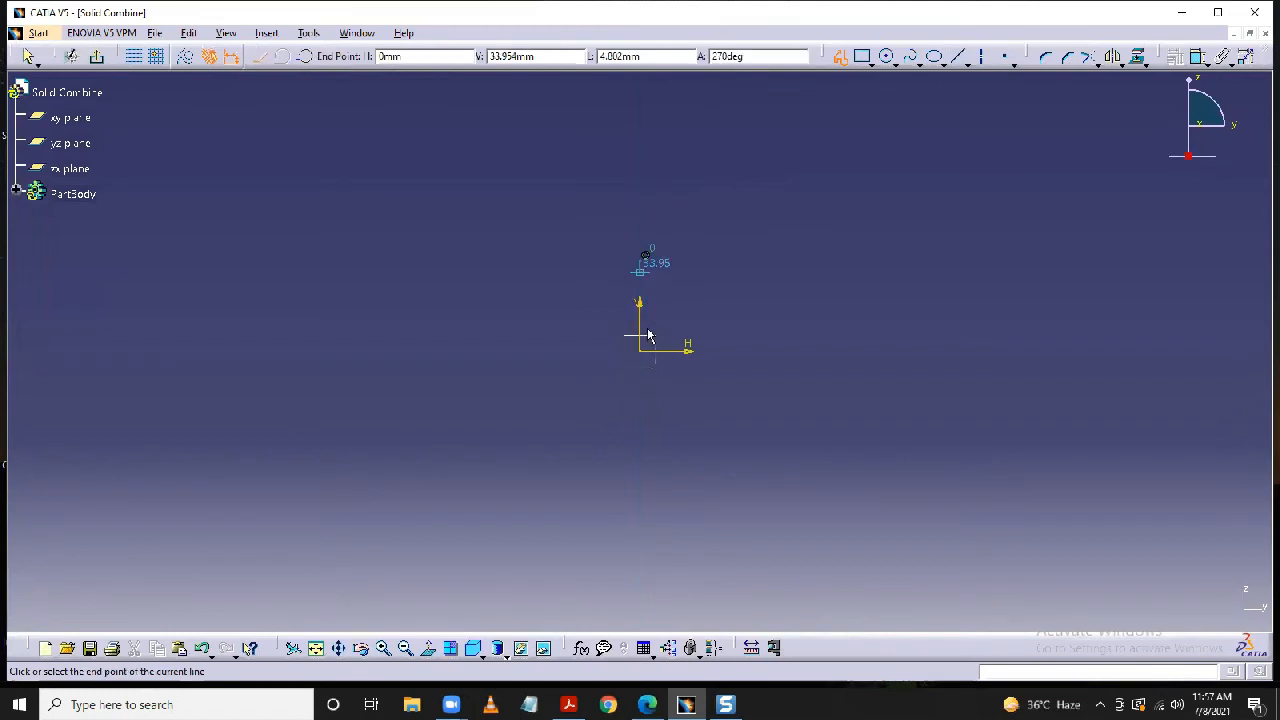
{"action": "left_click", "coordinate": [640, 417]}
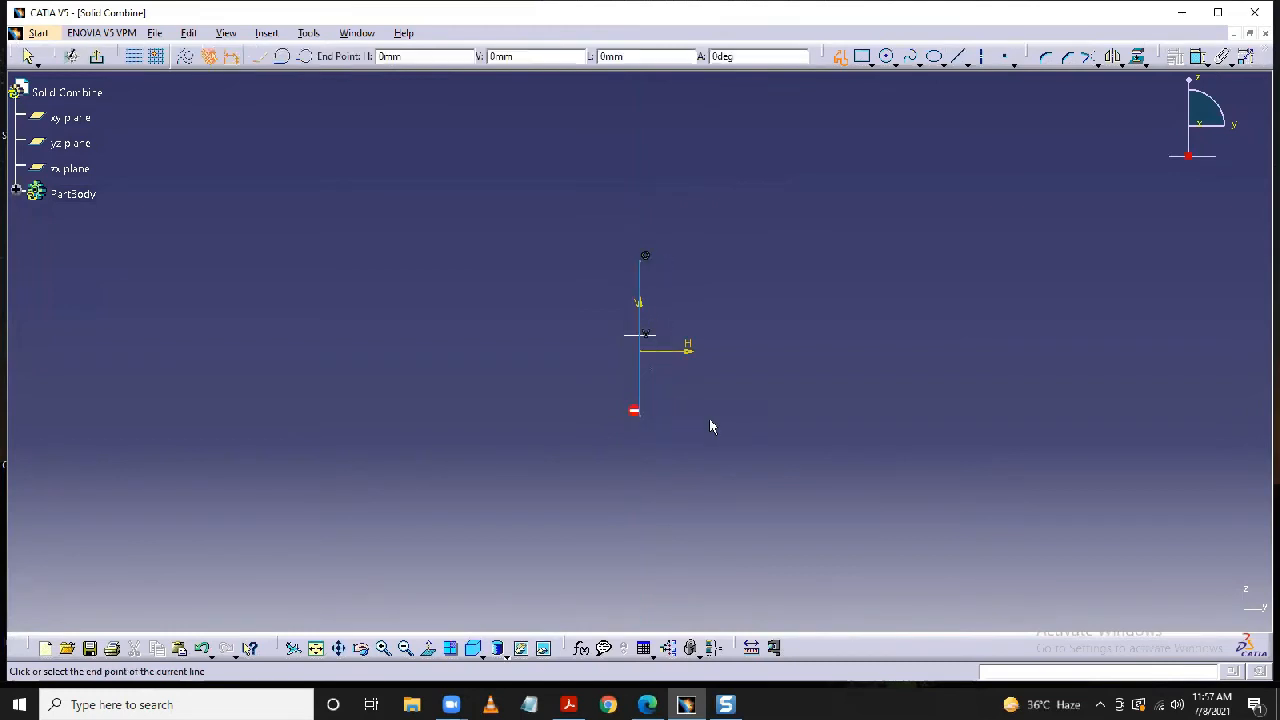
{"action": "left_click", "coordinate": [737, 416]}
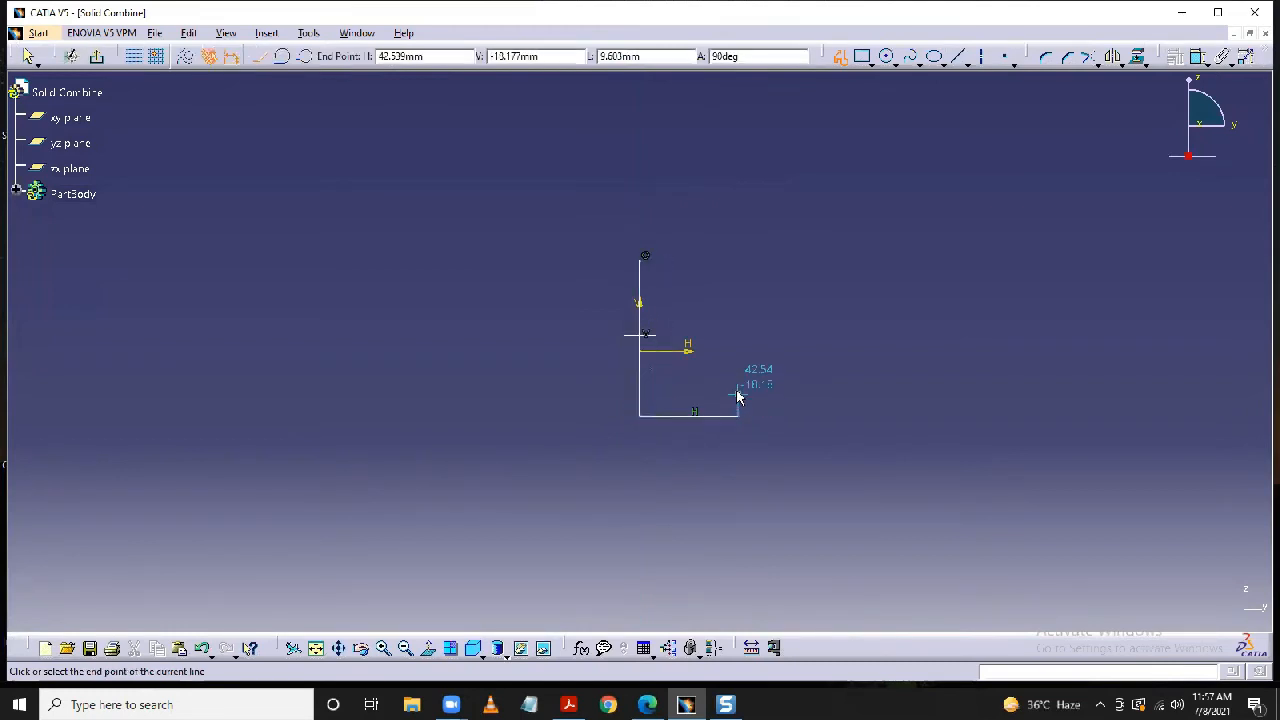
{"action": "left_click", "coordinate": [738, 391]}
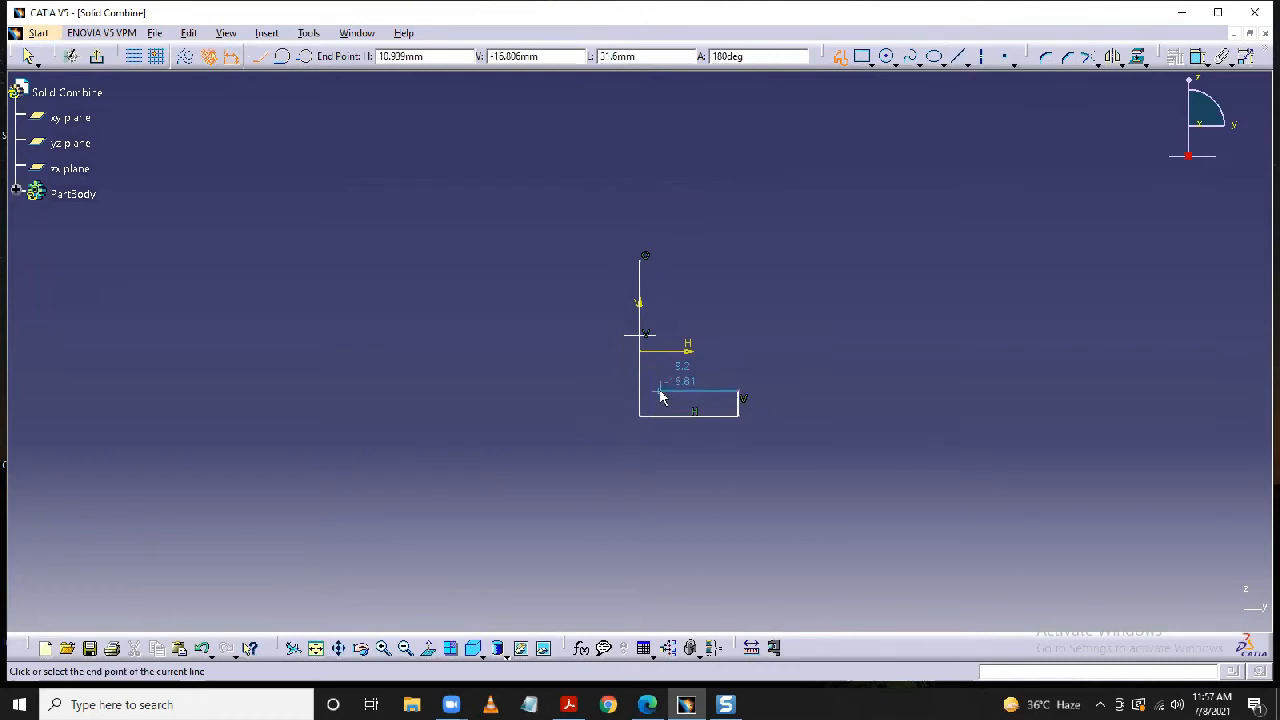
{"action": "left_click", "coordinate": [660, 391]}
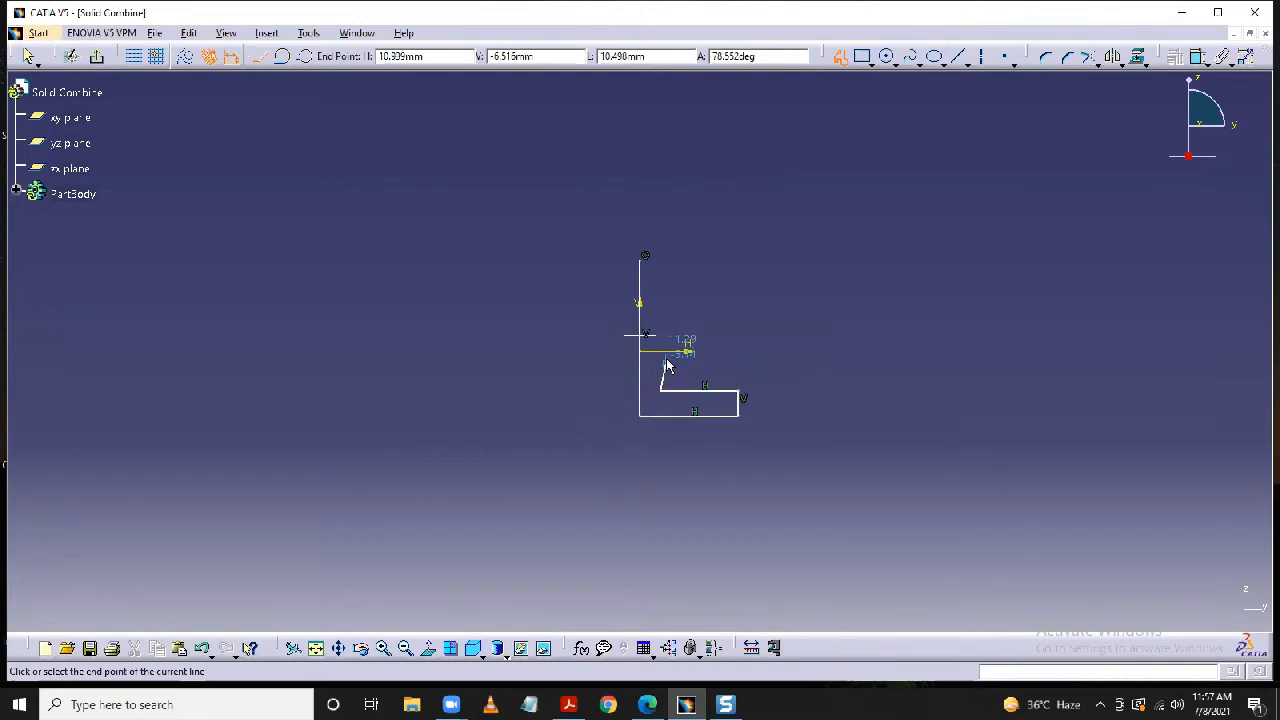
Continue the profile with the middle and upper arms, both ending level with the lowest arm, and finish it near the spine's upper end.
{"action": "left_click", "coordinate": [661, 362]}
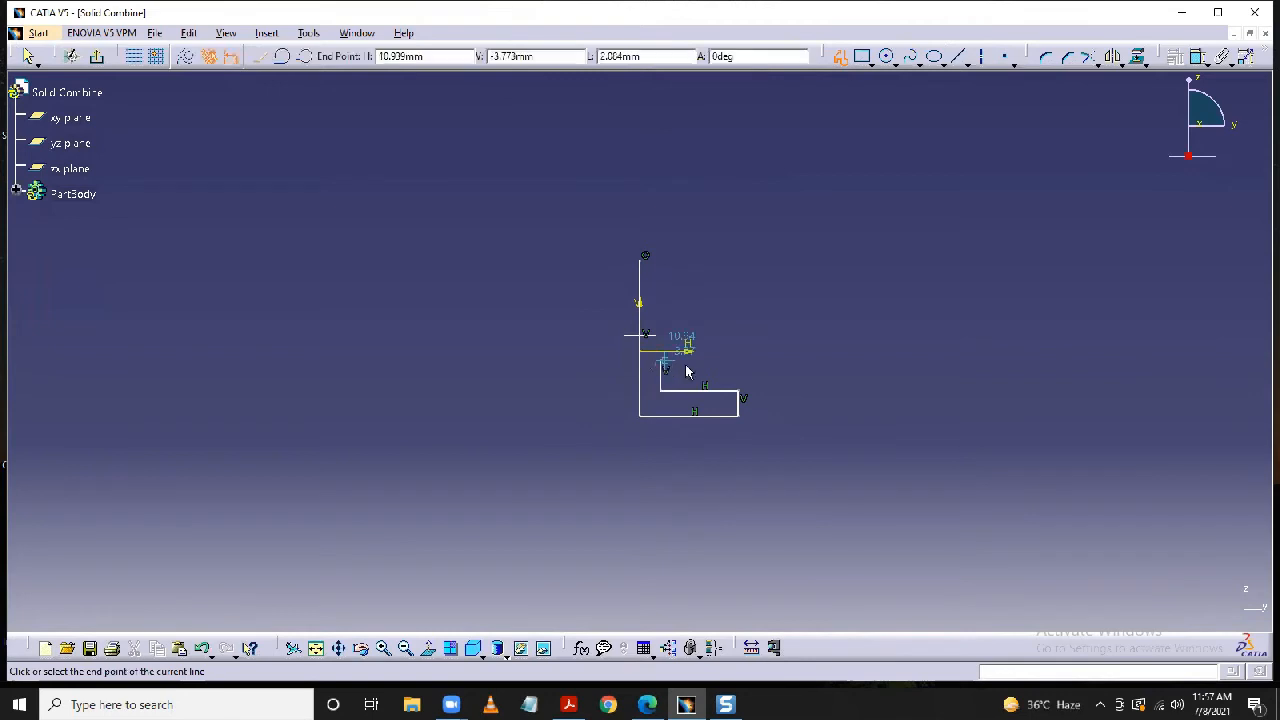
{"action": "left_click", "coordinate": [738, 361]}
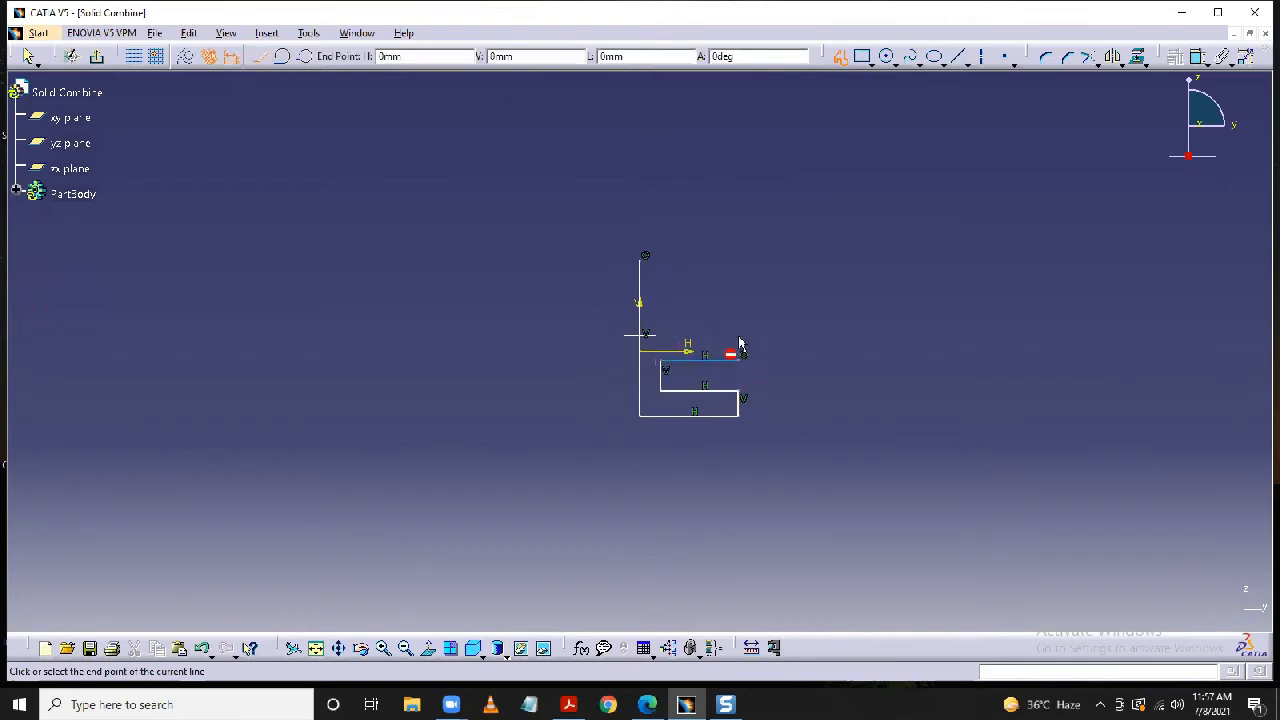
{"action": "left_click", "coordinate": [738, 333]}
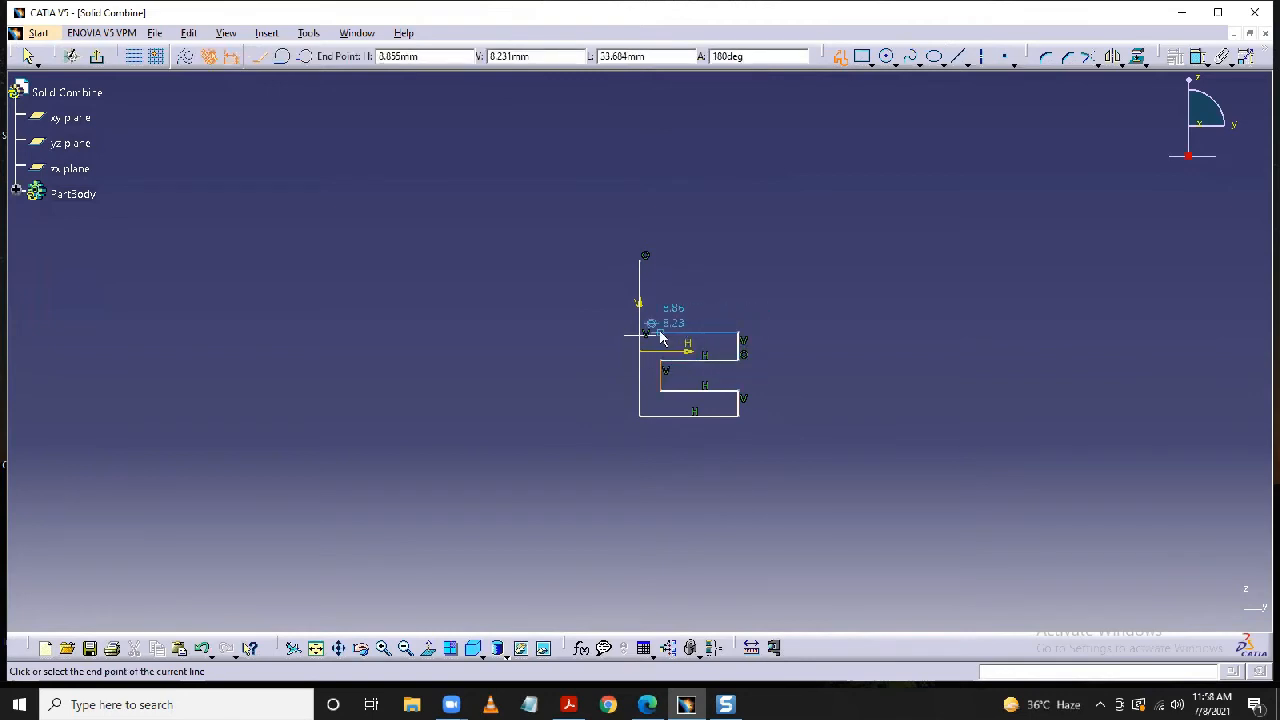
{"action": "left_click", "coordinate": [660, 333]}
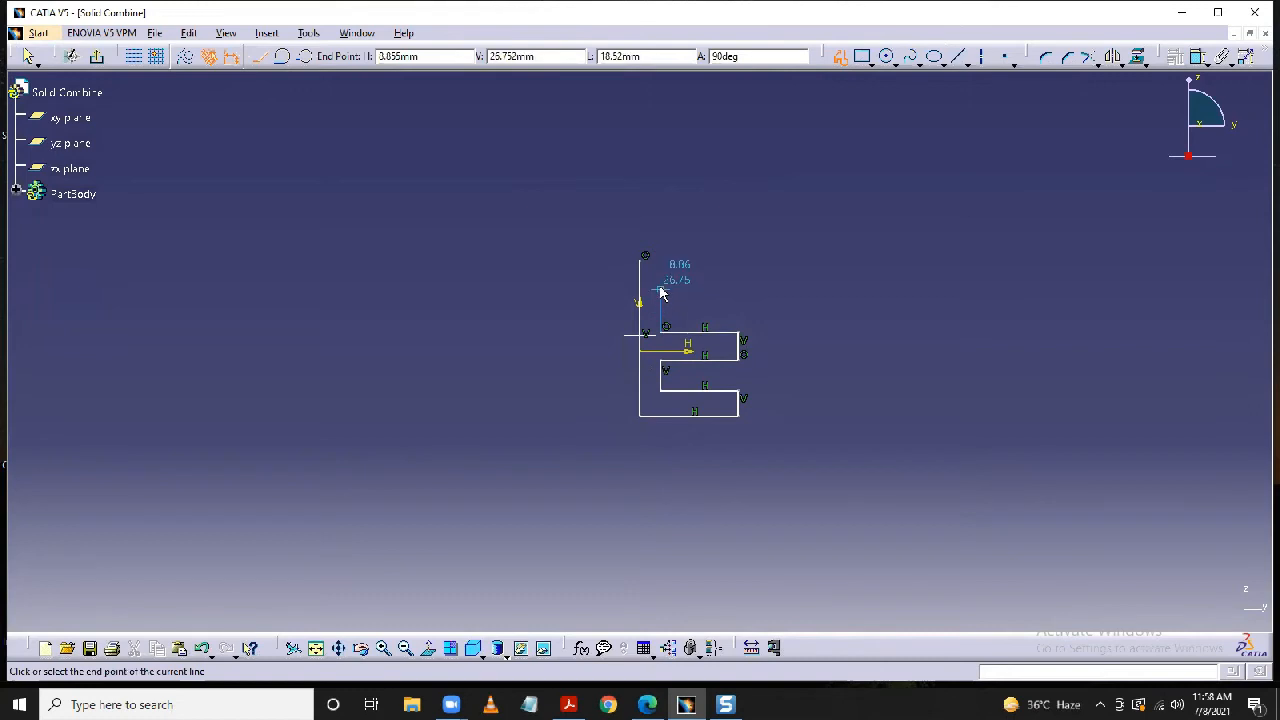
{"action": "left_click", "coordinate": [660, 290]}
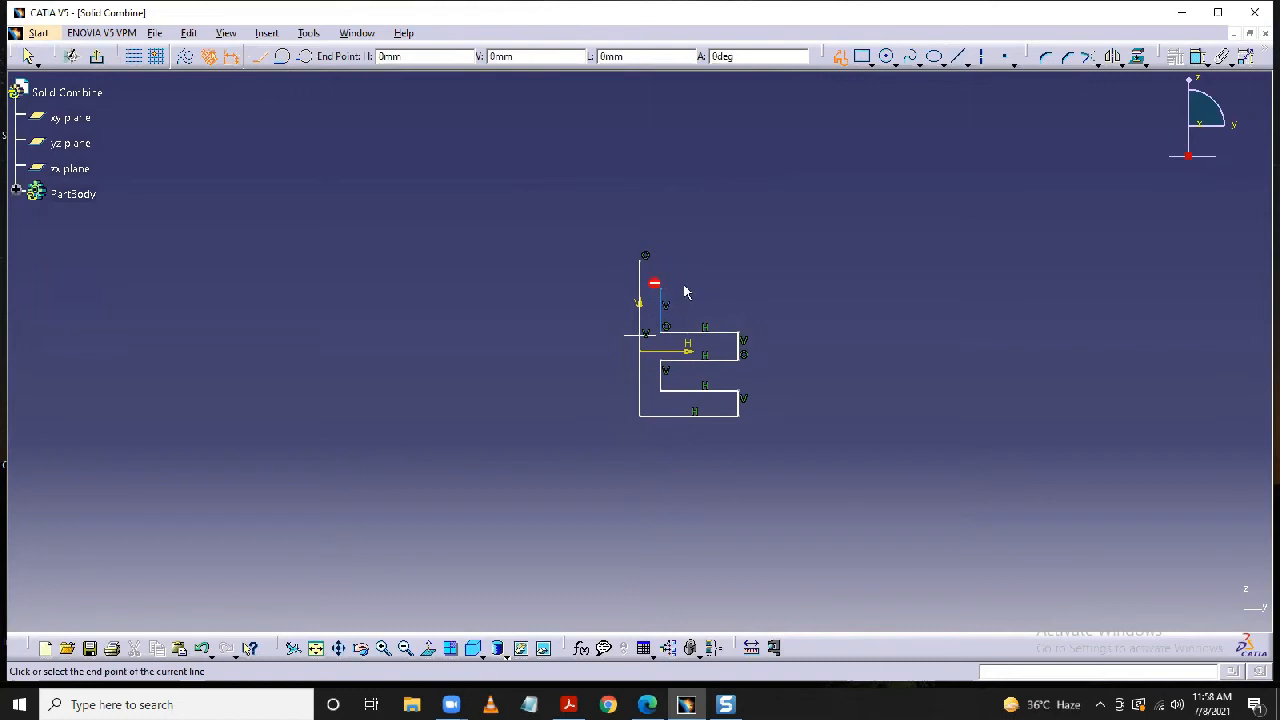
{"action": "left_click", "coordinate": [738, 290]}
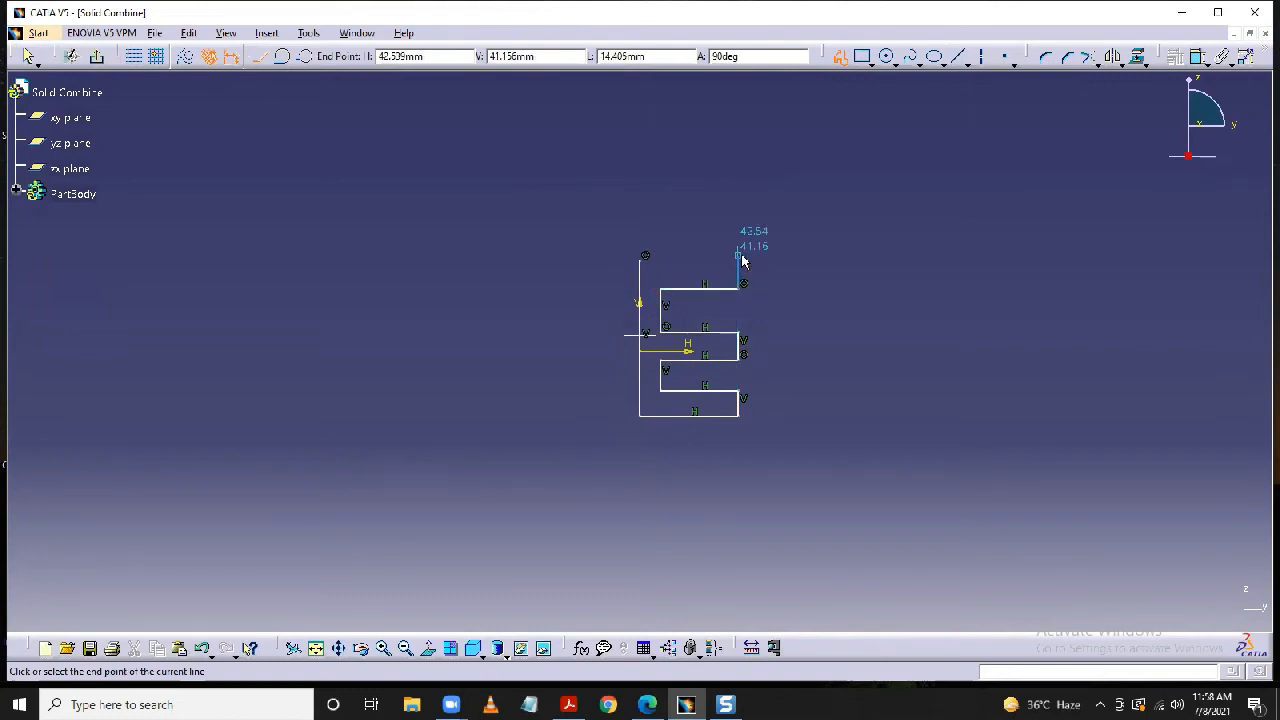
{"action": "left_click", "coordinate": [738, 256]}
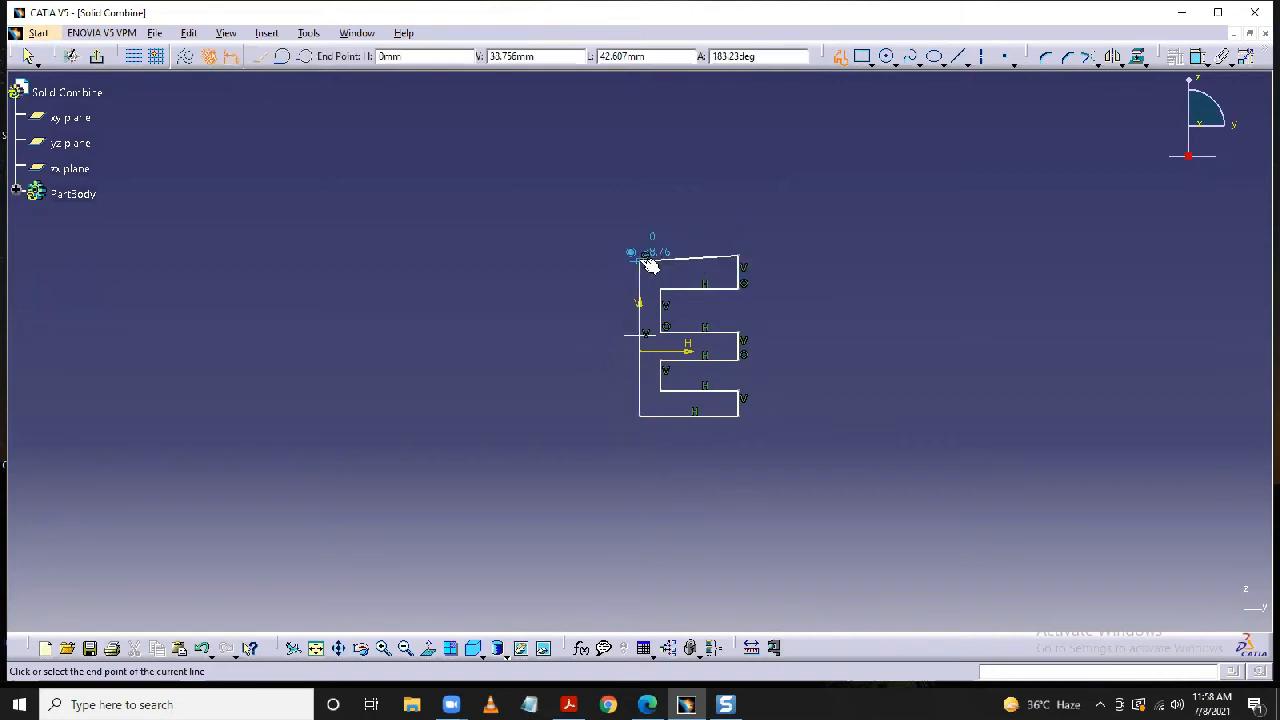
{"action": "left_click", "coordinate": [643, 259]}
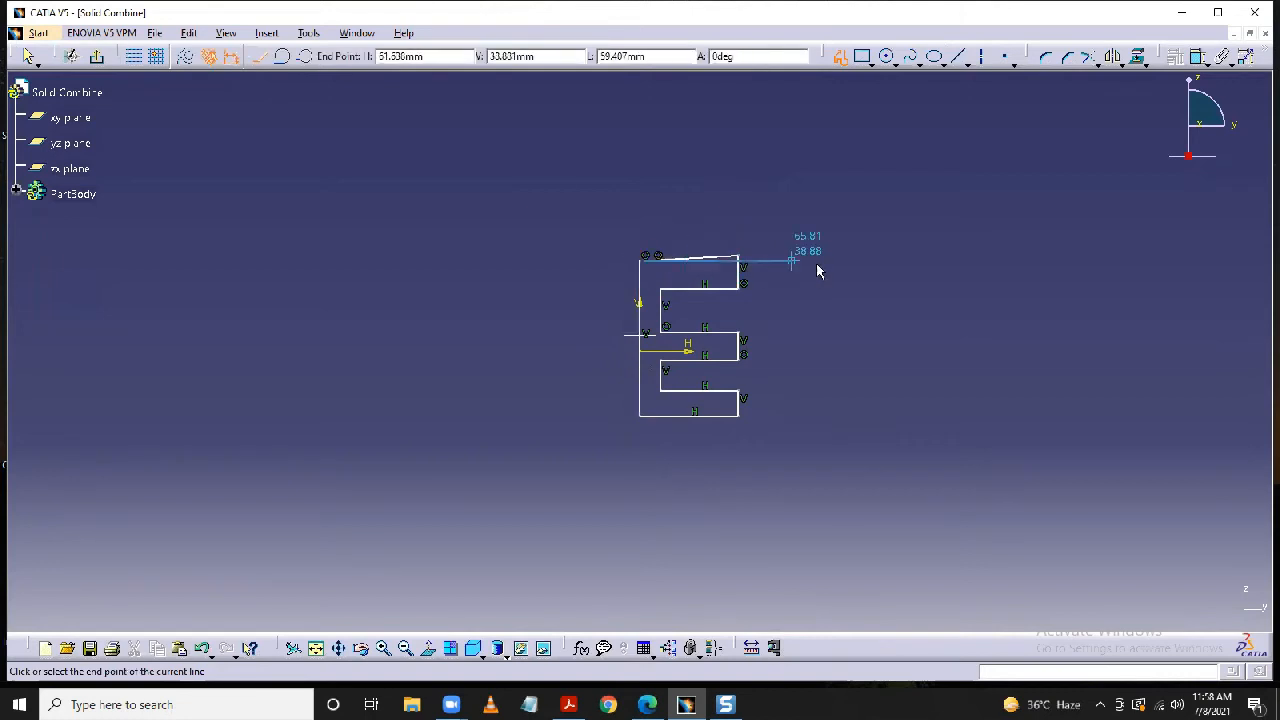
{"action": "key", "text": "Escape"}
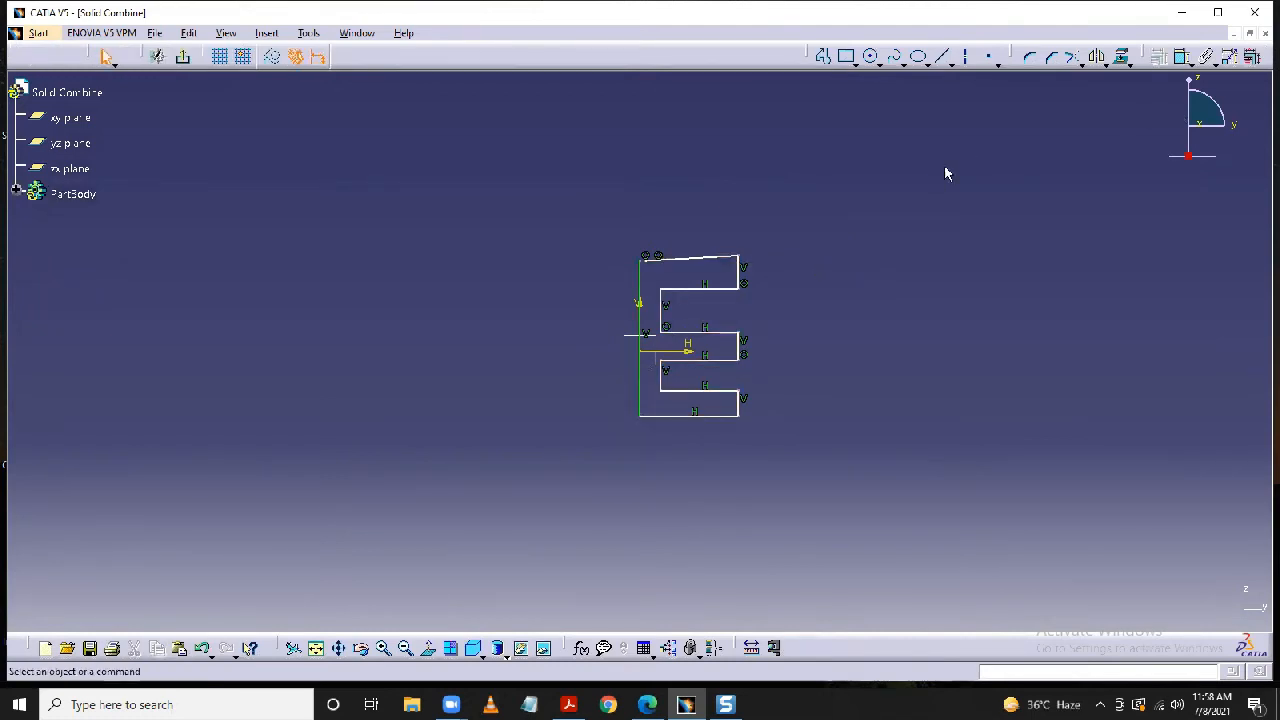
Apply a Horizontal constraint to the slanted uppermost line of the E profile.
{"action": "left_click", "coordinate": [690, 262]}
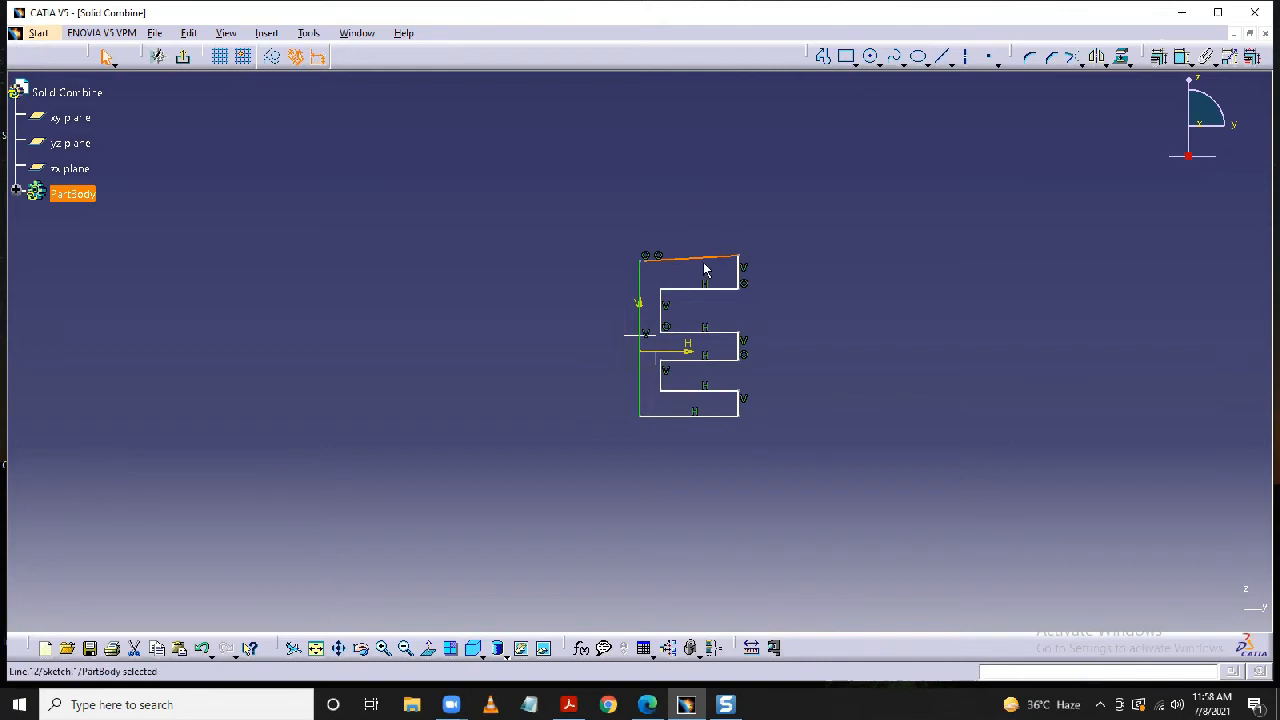
{"action": "middle_click_drag", "start_coordinate": [814, 212], "coordinate": [820, 172], "text": "ctrl"}
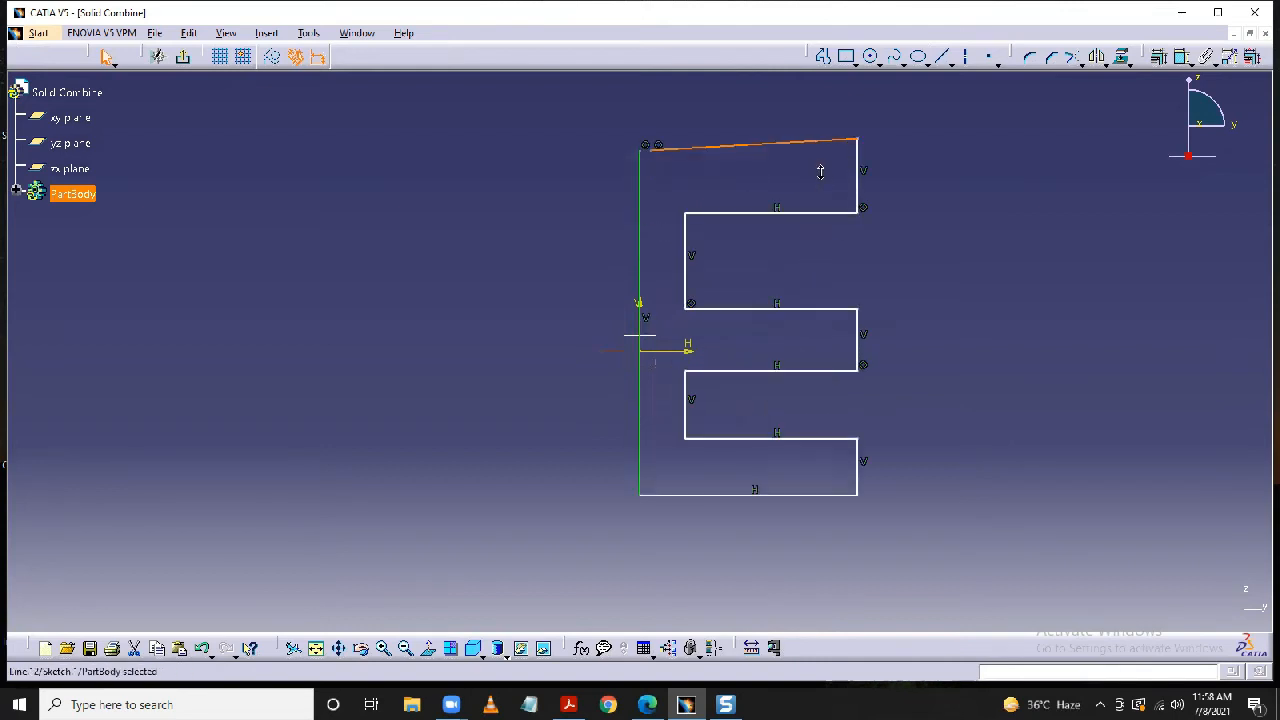
{"action": "middle_click_drag", "start_coordinate": [718, 179], "coordinate": [679, 205]}
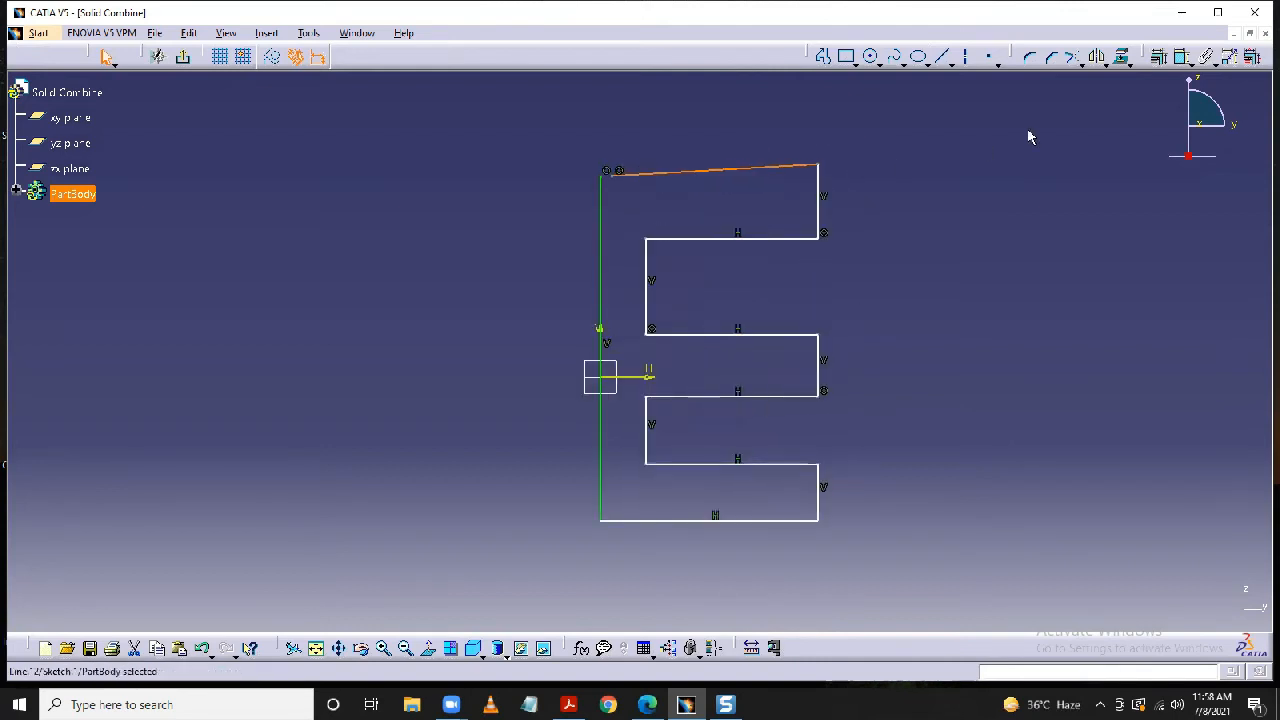
{"action": "left_click", "coordinate": [1160, 62]}
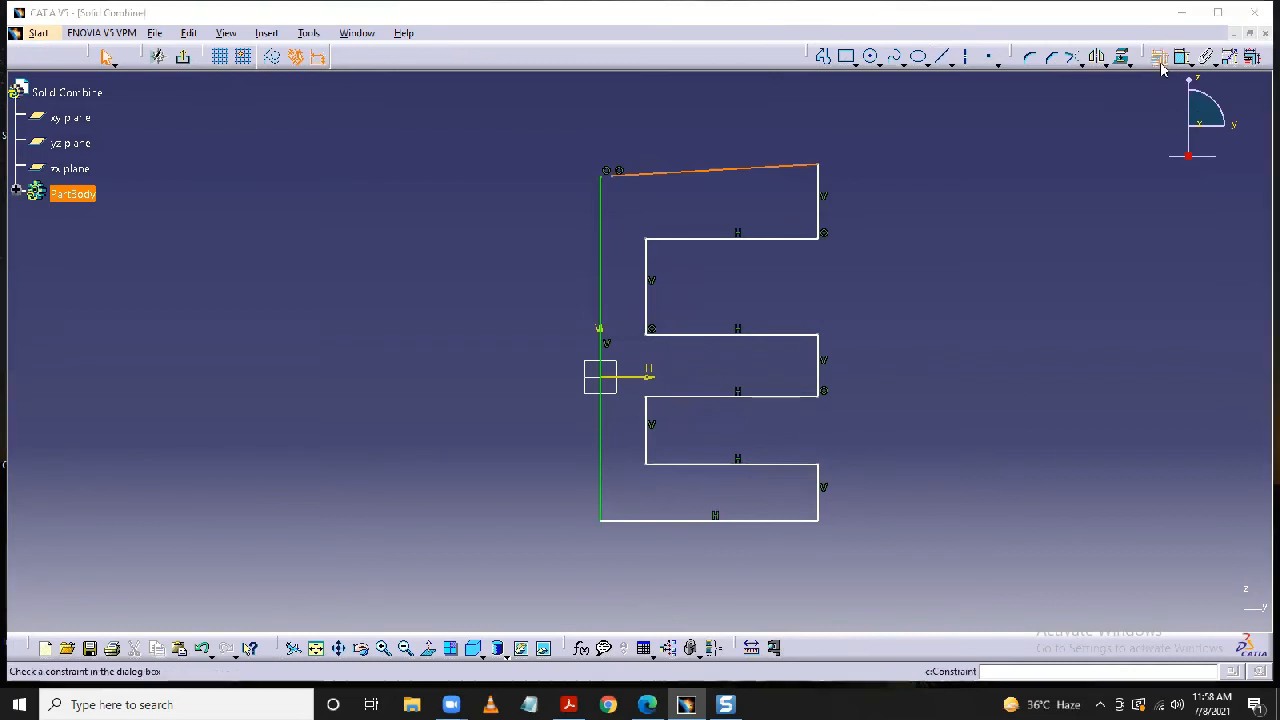
{"action": "left_click", "coordinate": [1203, 545]}
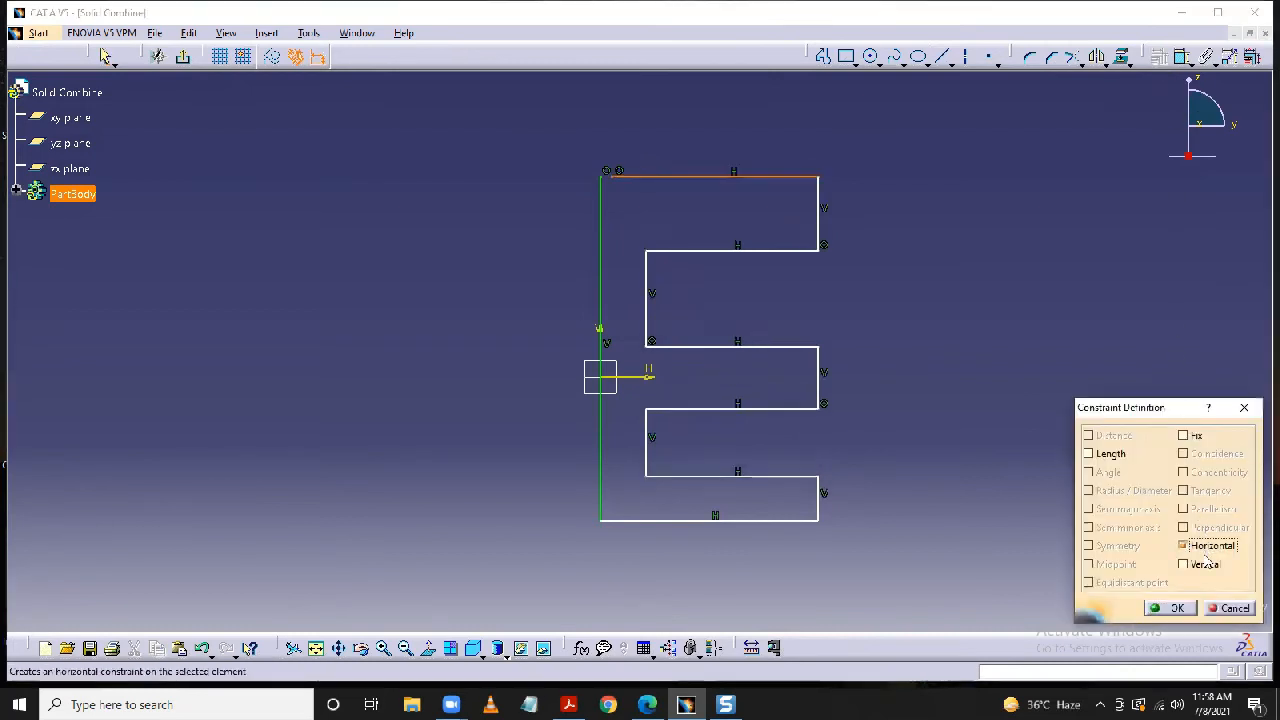
{"action": "left_click", "coordinate": [1175, 608]}
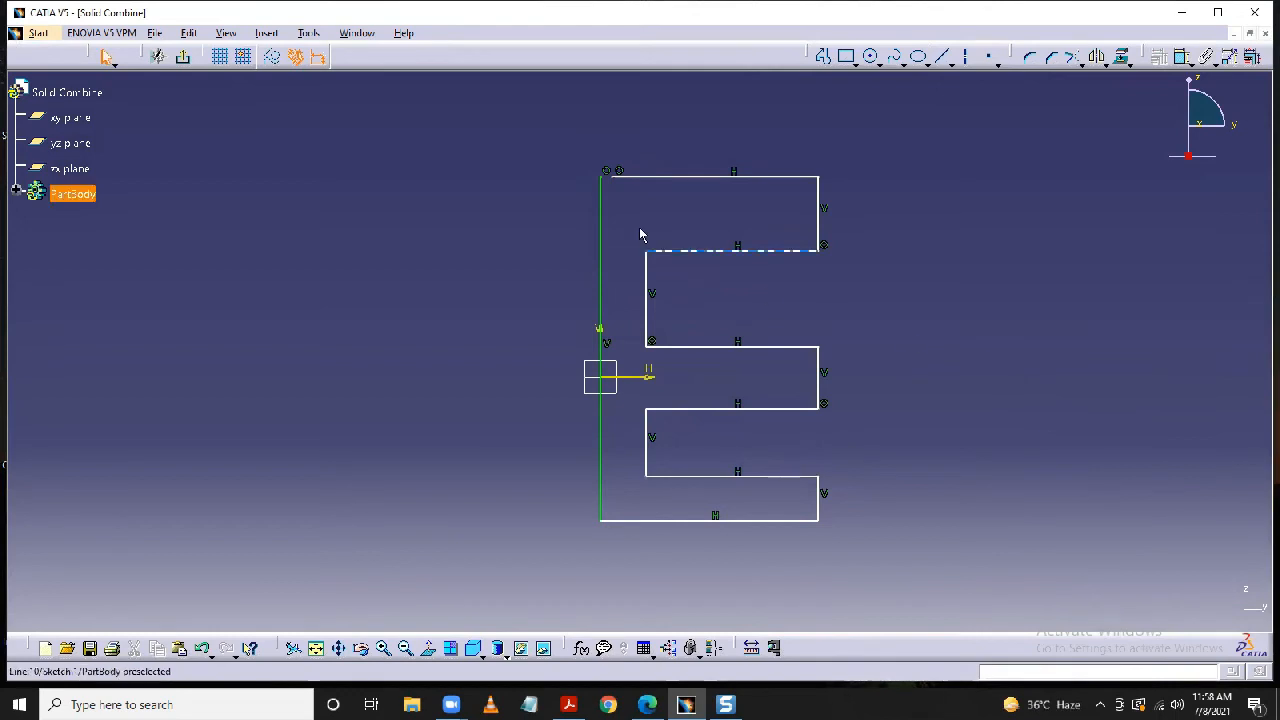
Make the uppermost line's open endpoint coincident with the spine's upper endpoint to close the profile.
{"action": "left_click", "coordinate": [1181, 57]}
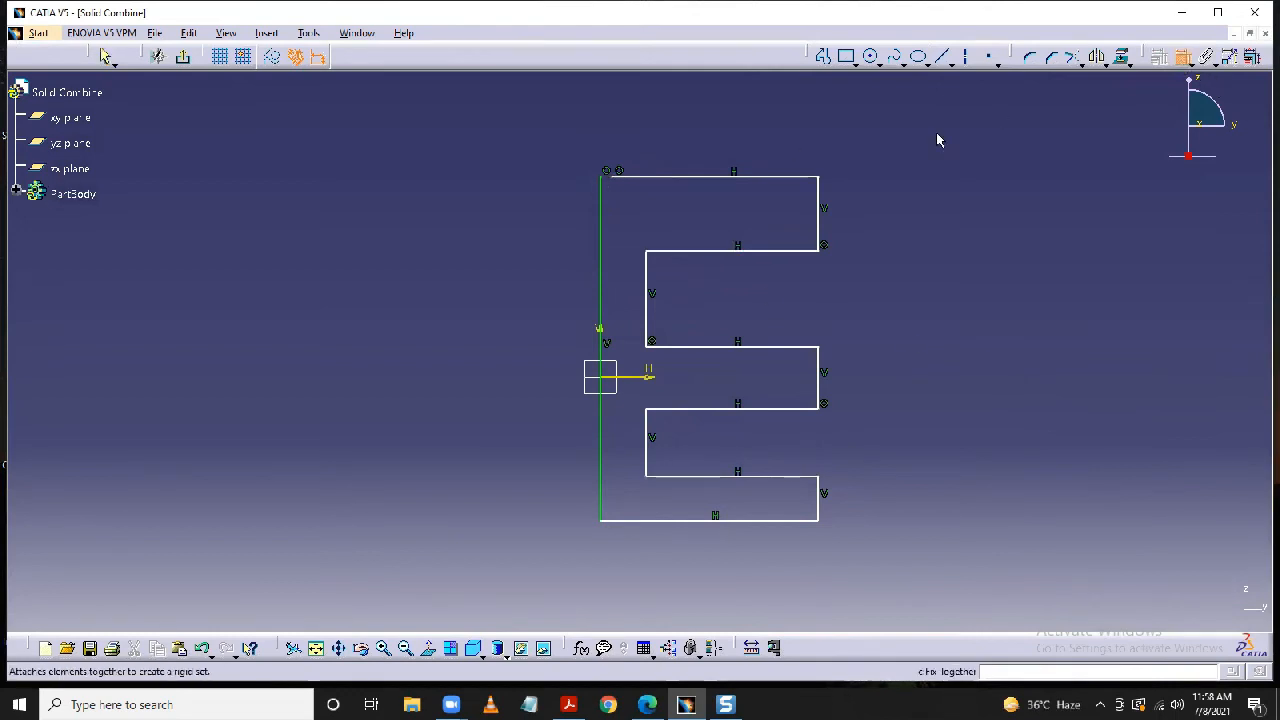
{"action": "left_click", "coordinate": [601, 177]}
{"action": "left_click", "coordinate": [613, 177]}
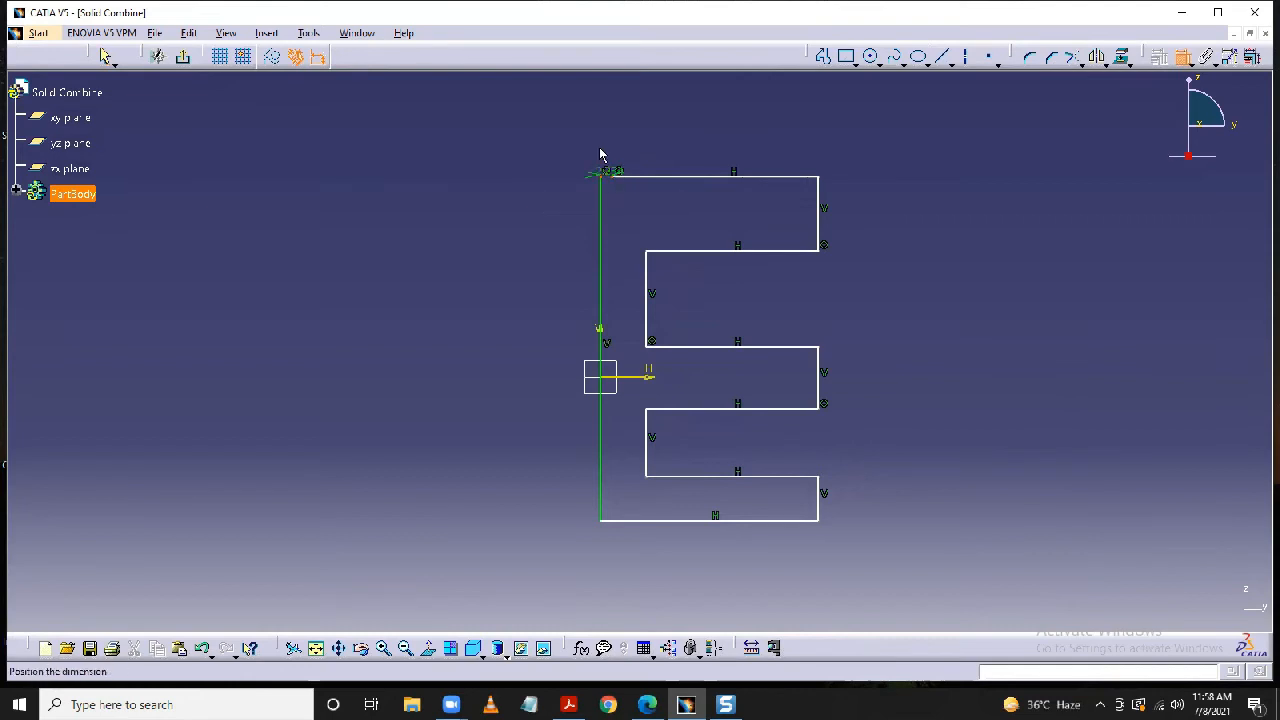
{"action": "right_click", "coordinate": [542, 118]}
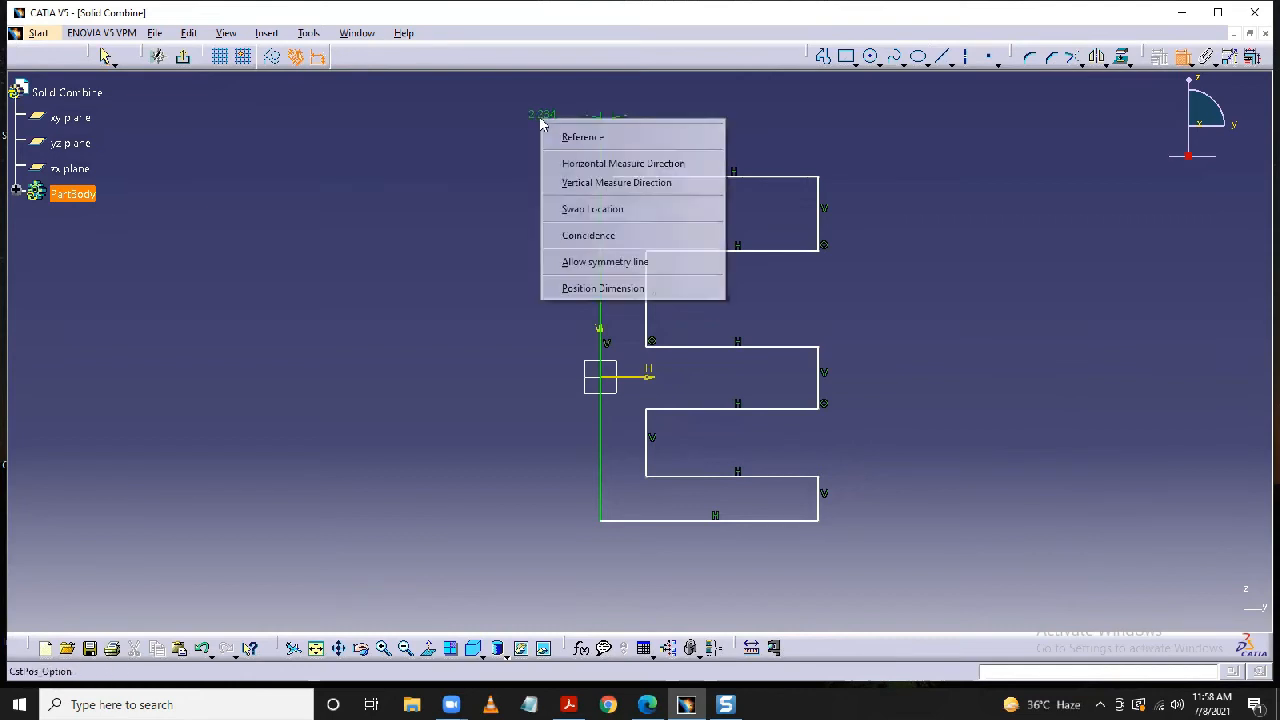
{"action": "left_click", "coordinate": [585, 235]}
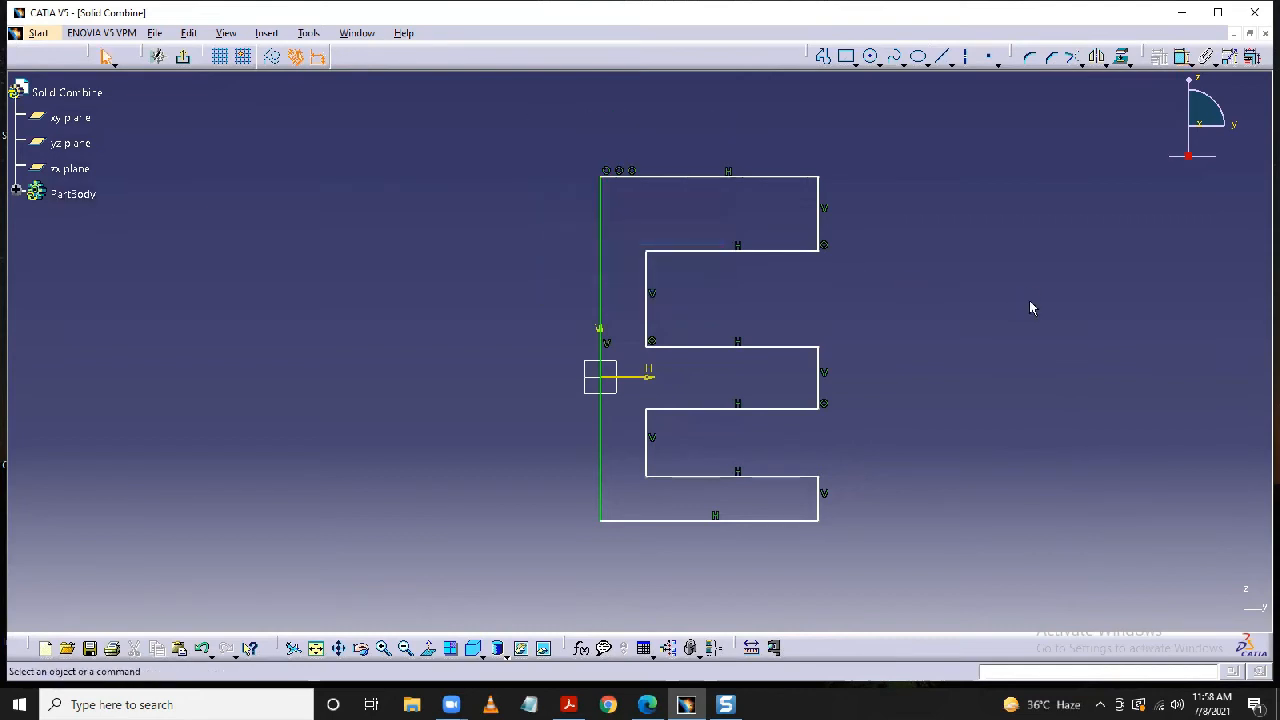
Dimension the E profile's vertical spine and set its length to 70 mm.
{"action": "left_click", "coordinate": [1183, 60]}
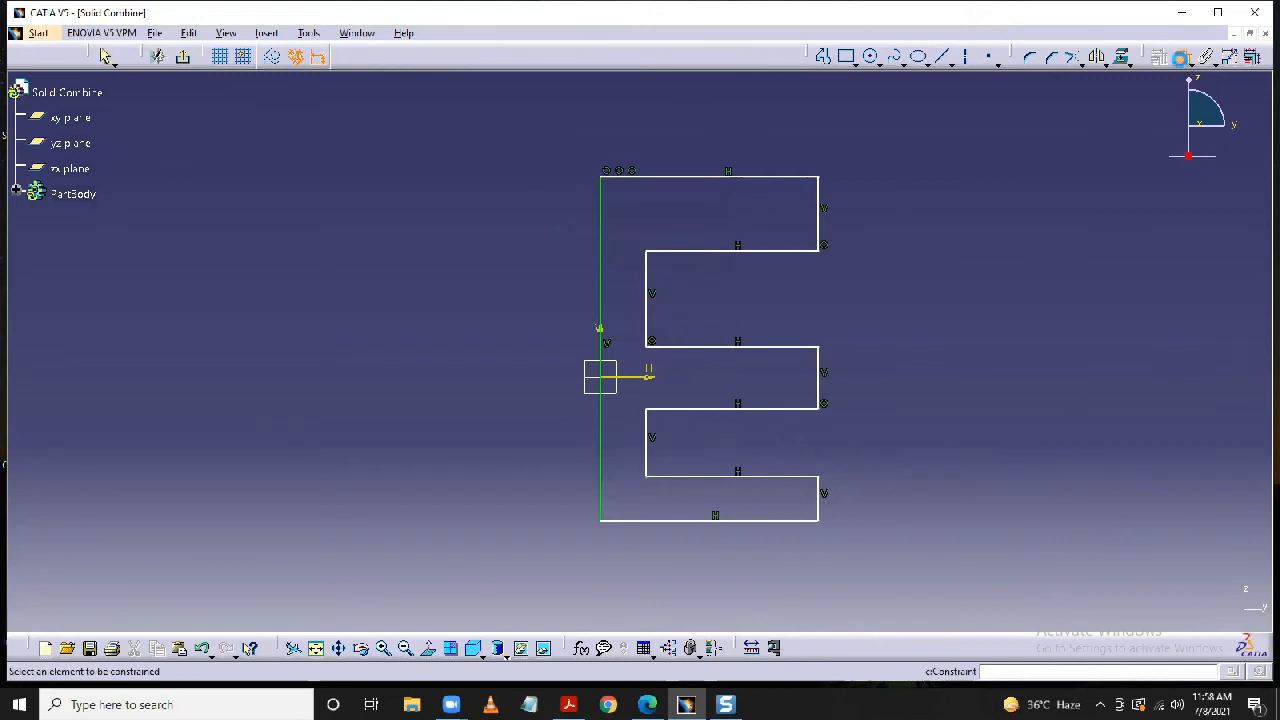
{"action": "left_click", "coordinate": [602, 286]}
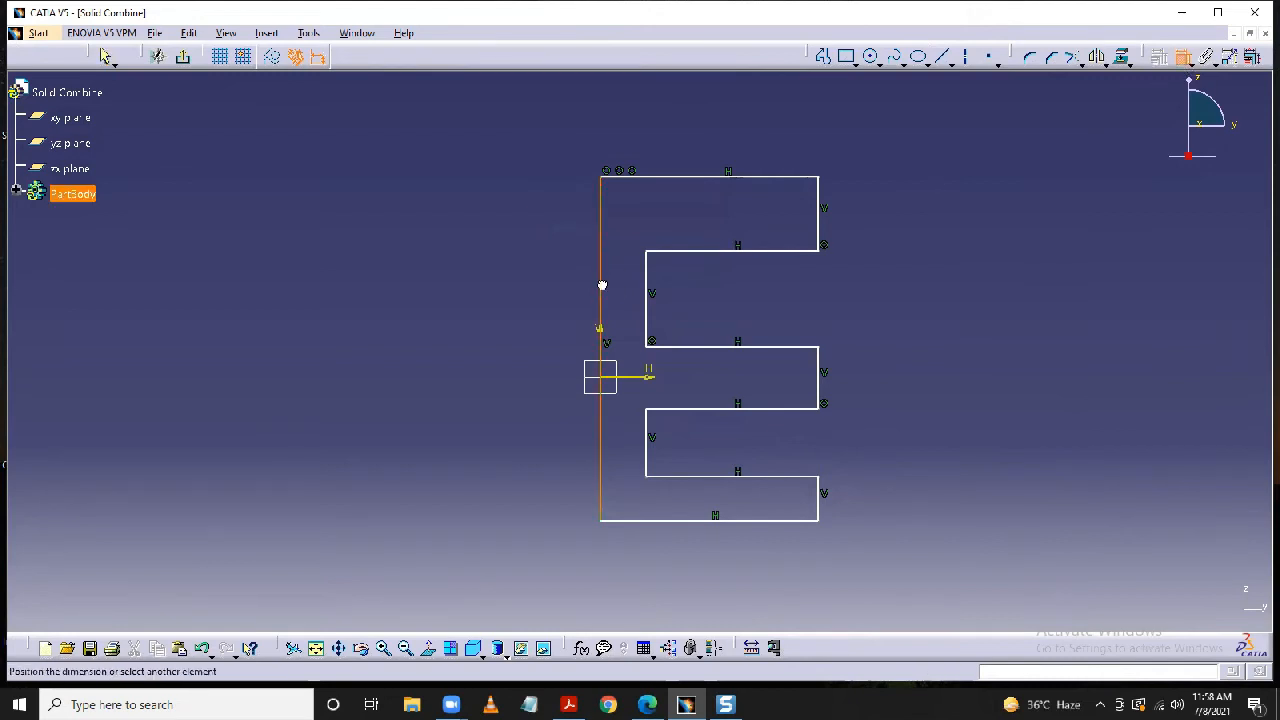
{"action": "double_click", "coordinate": [504, 332]}
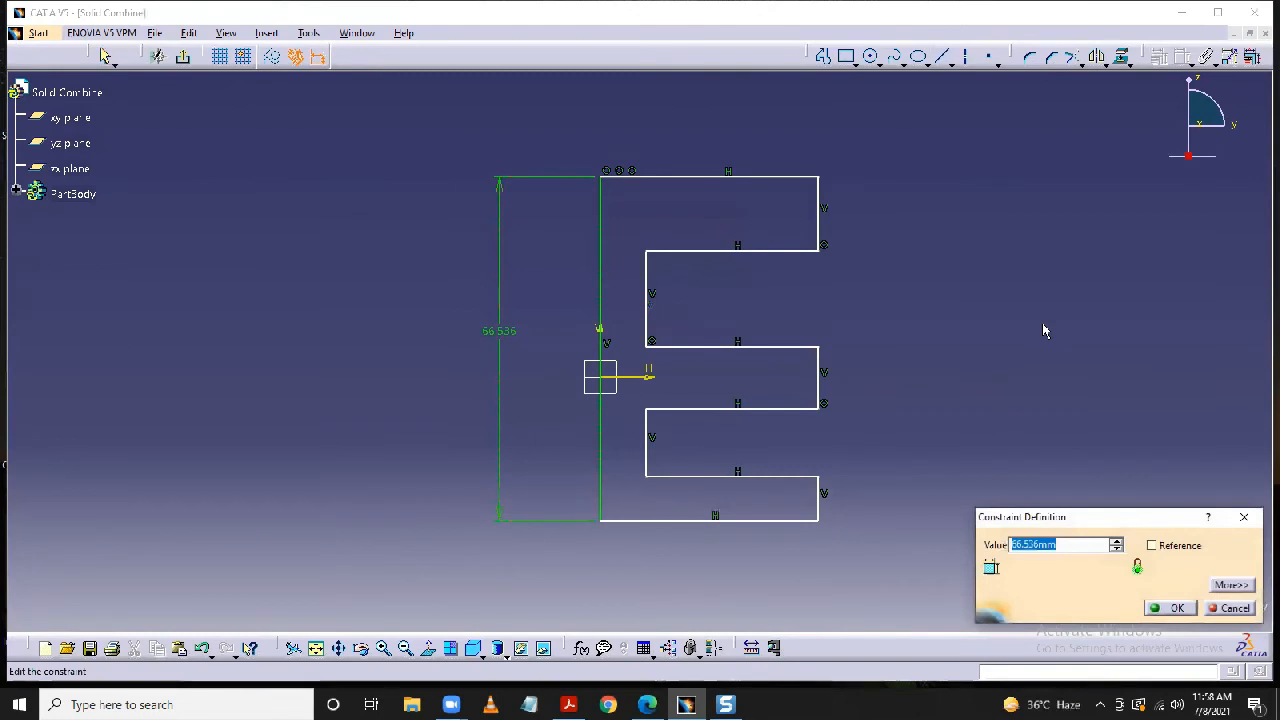
{"action": "type", "text": "70"}
{"action": "key", "text": "Return"}
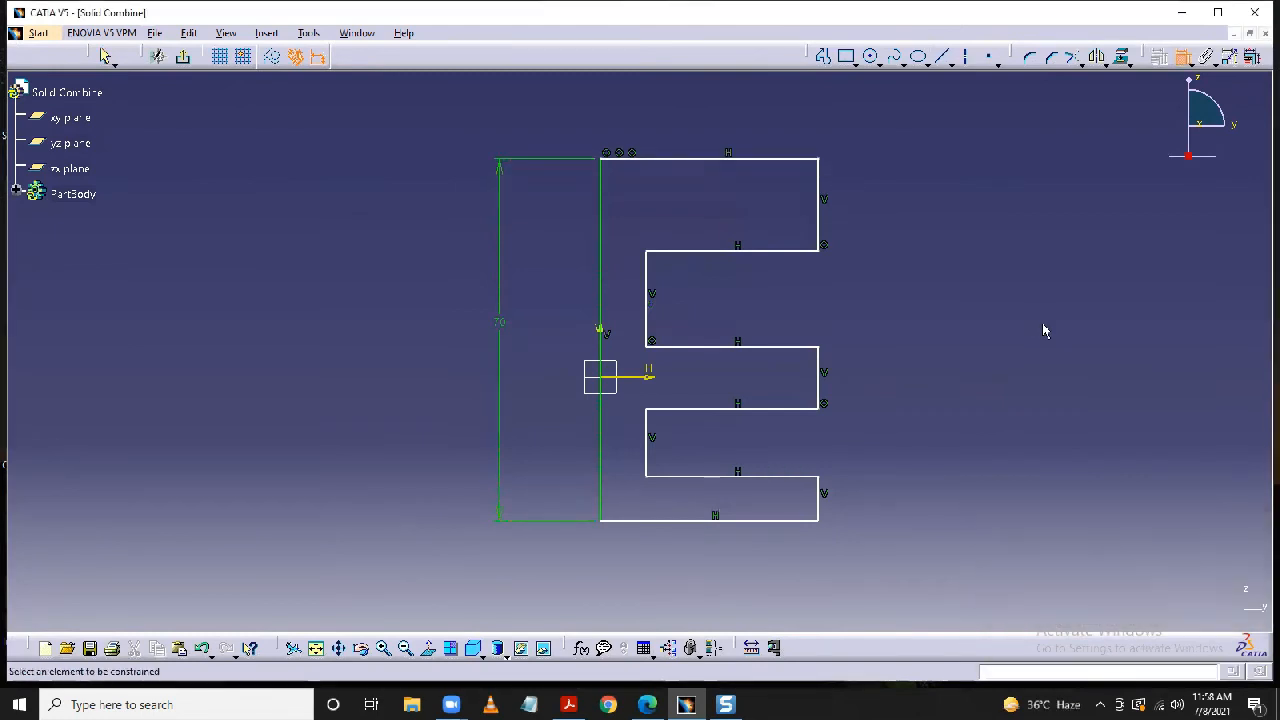
Dimension the short vertical end of the upper arm and set its length to 10 mm.
{"action": "left_click", "coordinate": [818, 224]}
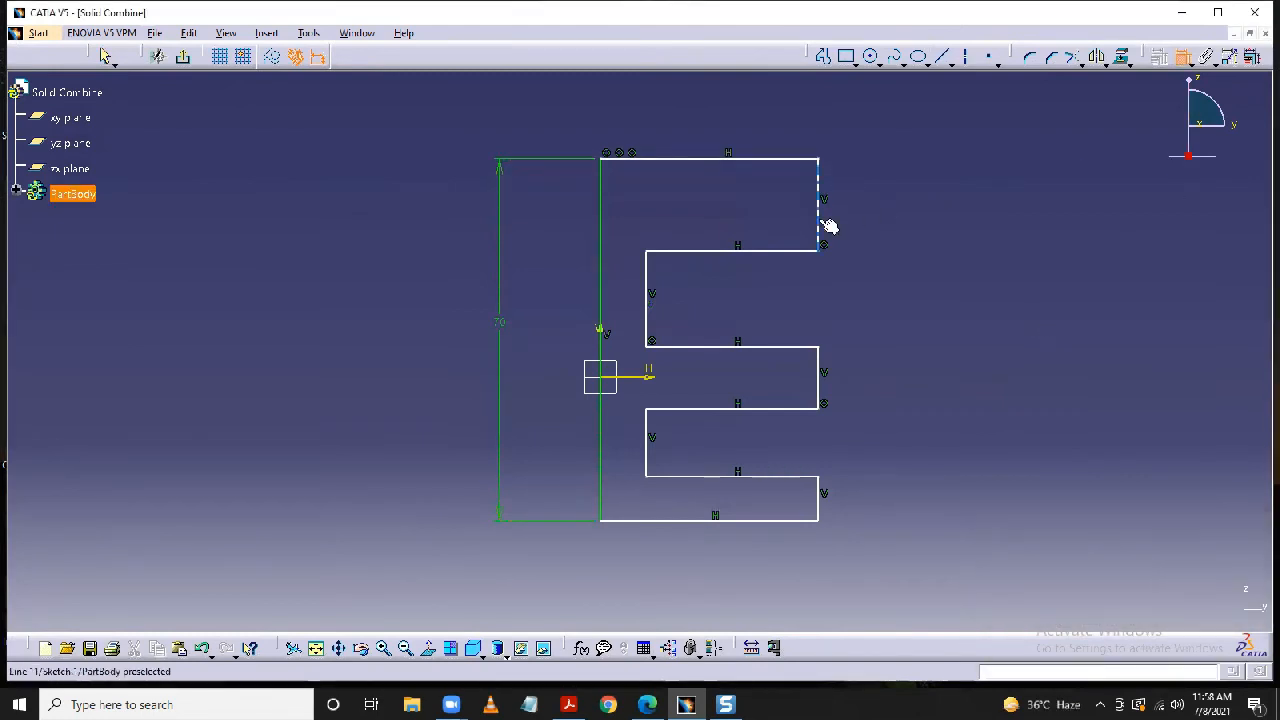
{"action": "left_click", "coordinate": [854, 202]}
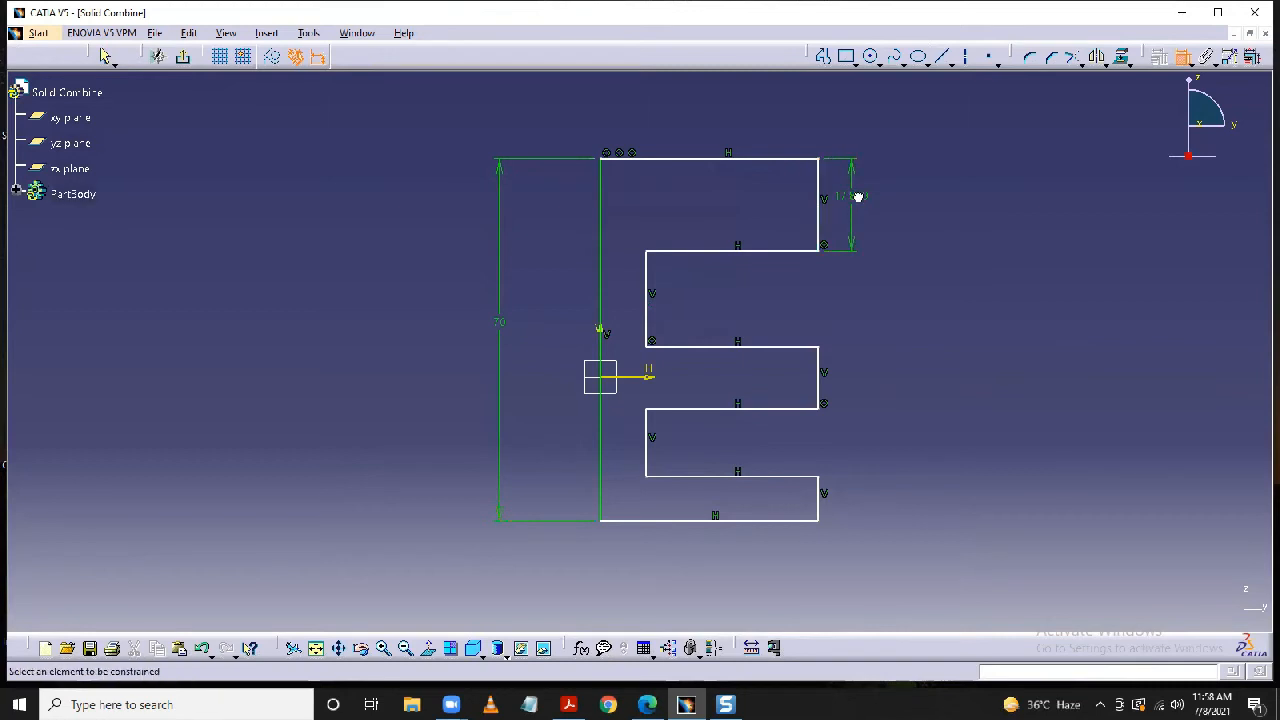
{"action": "double_click", "coordinate": [857, 196]}
{"action": "type", "text": "10"}
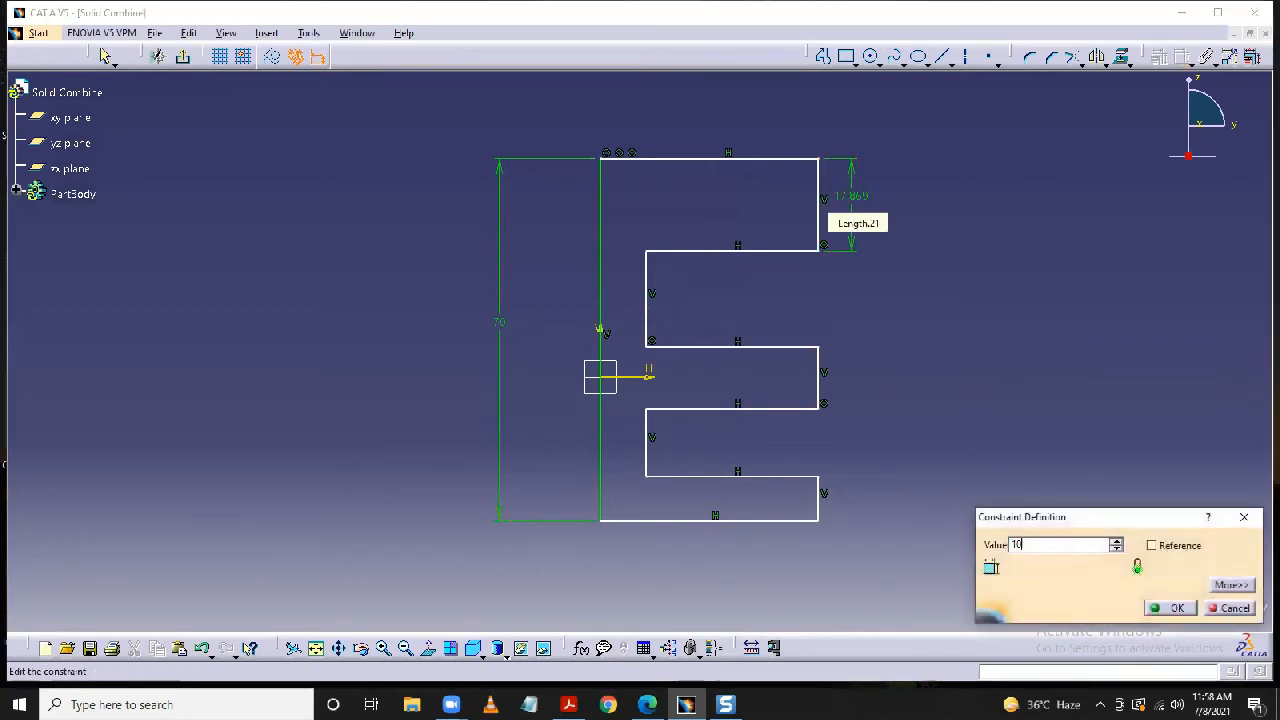
{"action": "key", "text": "Return"}
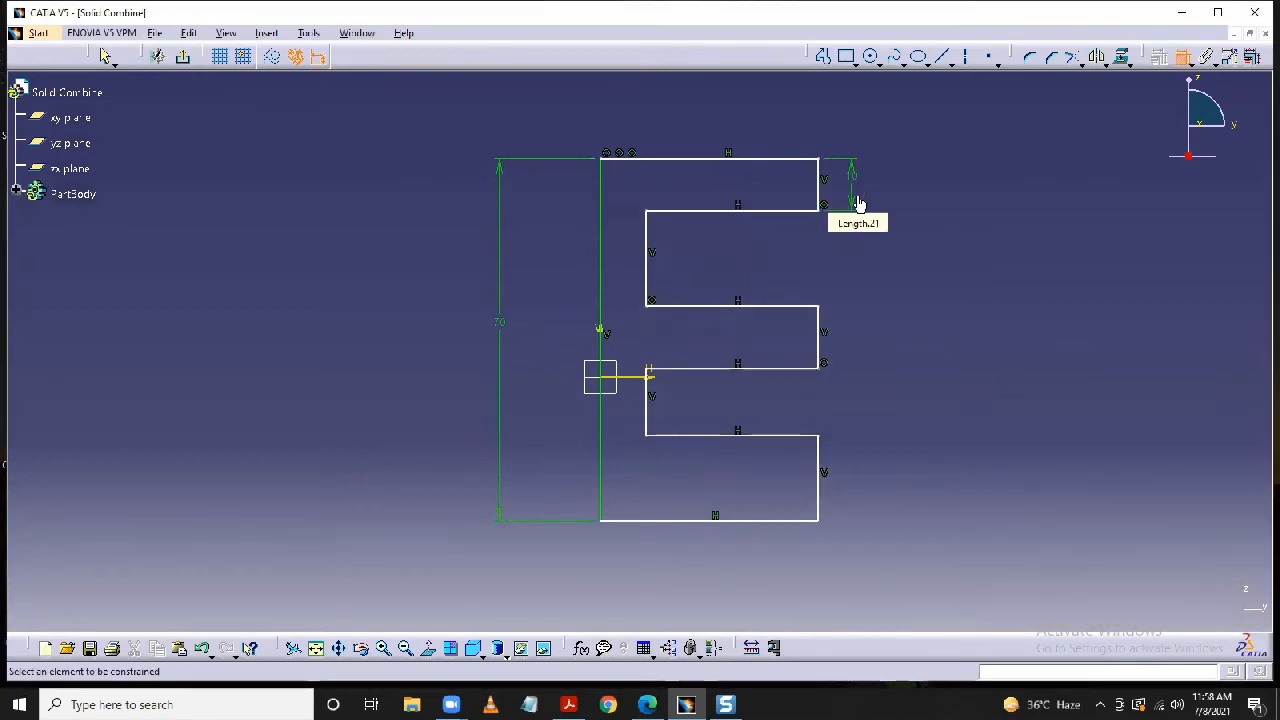
Dimension the short vertical end of the middle arm and set its length to 10 mm.
{"action": "left_click", "coordinate": [826, 348]}
{"action": "left_click", "coordinate": [857, 348]}
{"action": "double_click", "coordinate": [857, 345]}
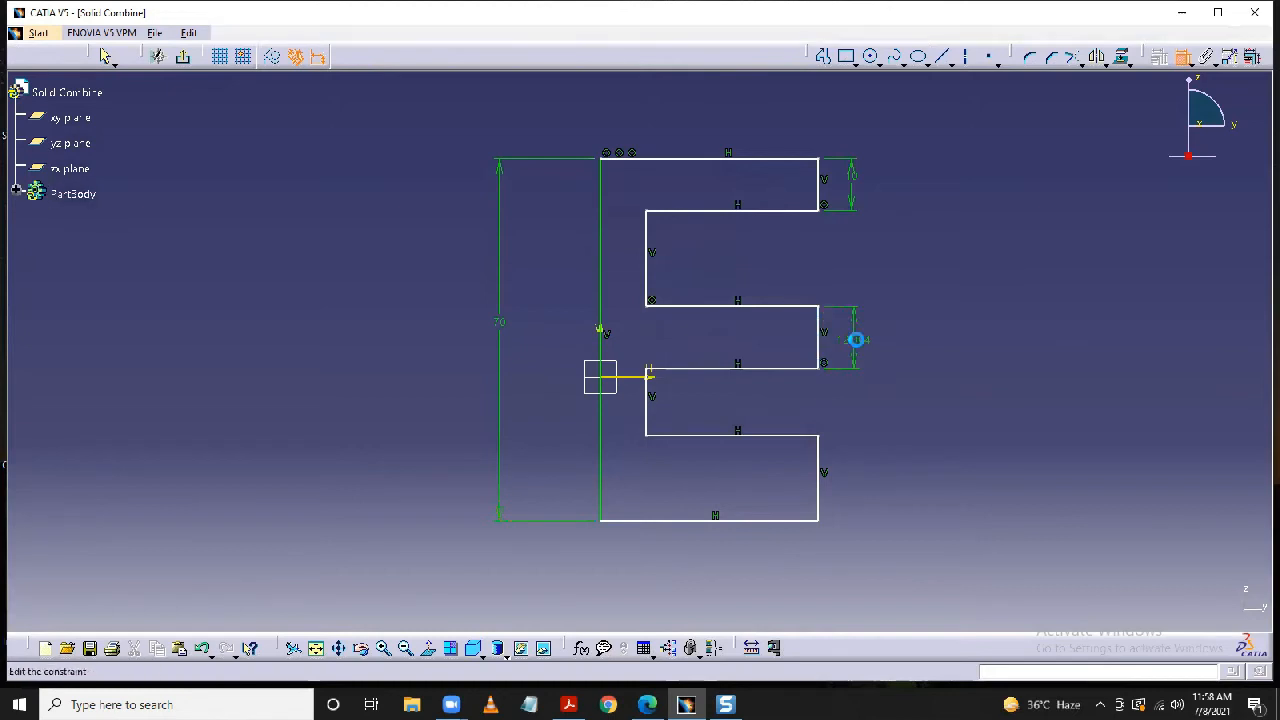
{"action": "type", "text": "10"}
{"action": "key", "text": "Return"}
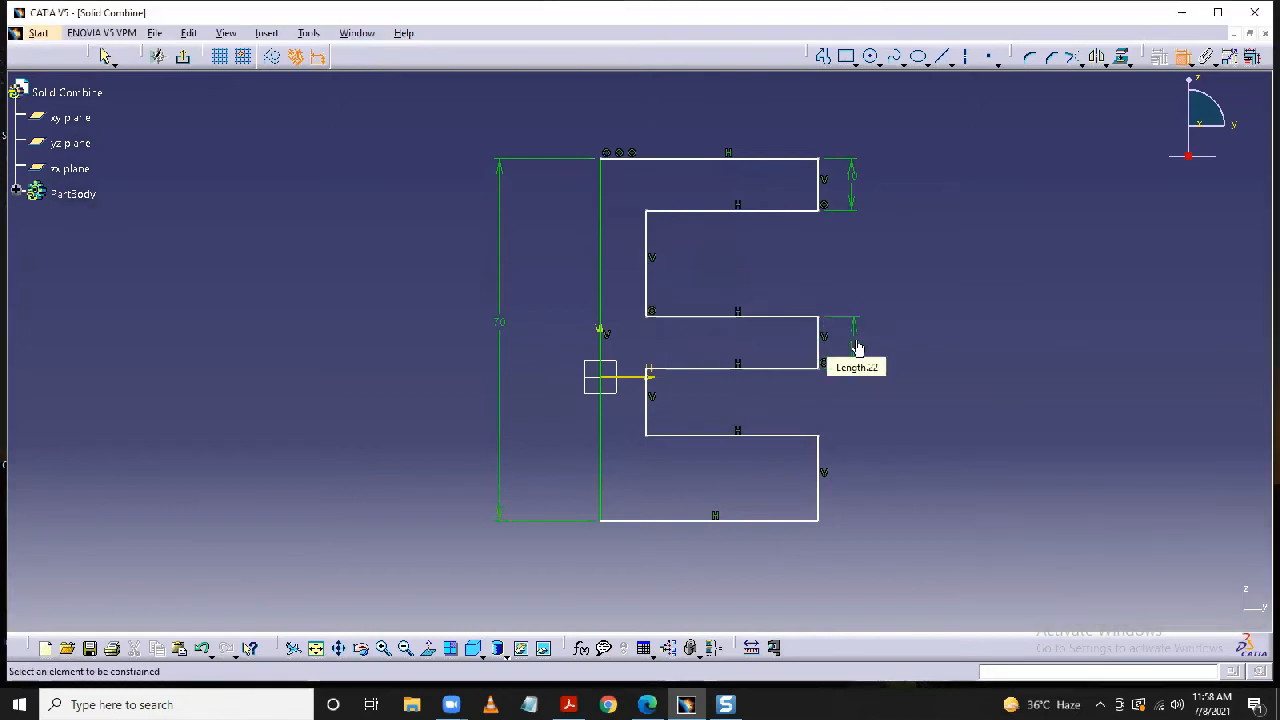
Dimension the short vertical end of the lower arm and set its length to 10 mm.
{"action": "left_click", "coordinate": [823, 507]}
{"action": "left_click", "coordinate": [867, 487]}
{"action": "double_click", "coordinate": [867, 487]}
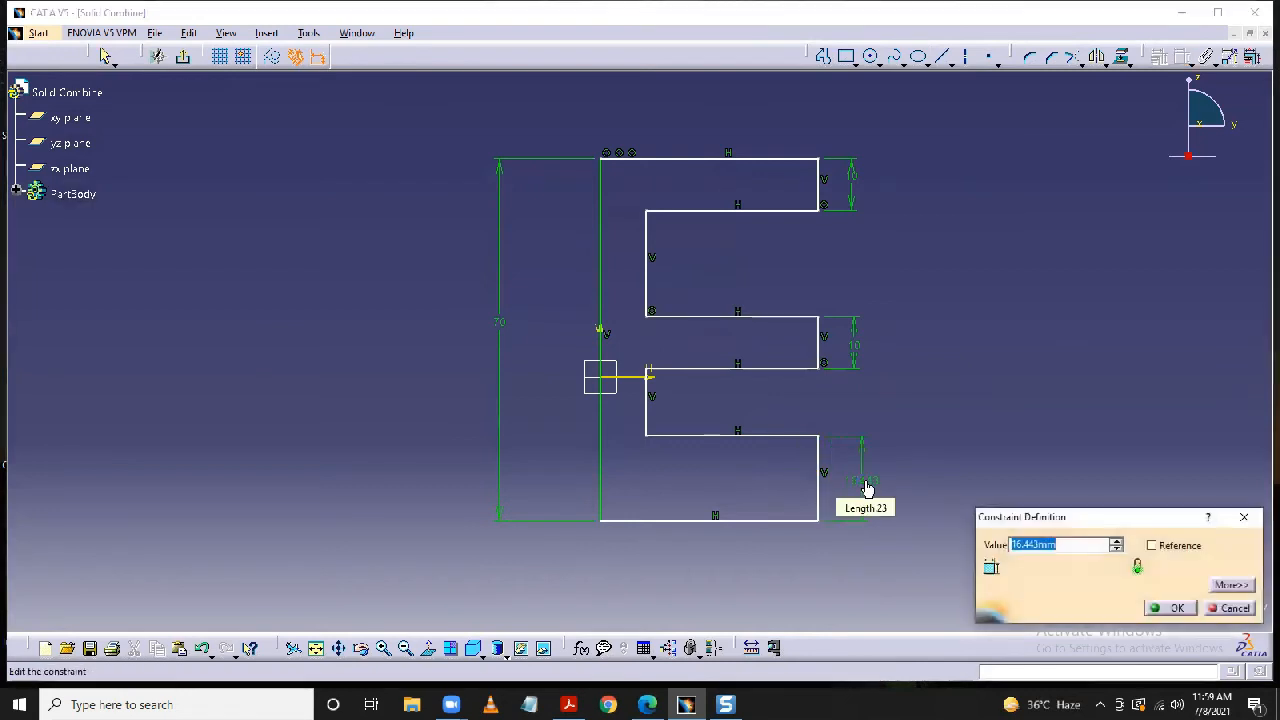
{"action": "type", "text": "10"}
{"action": "key", "text": "Return"}
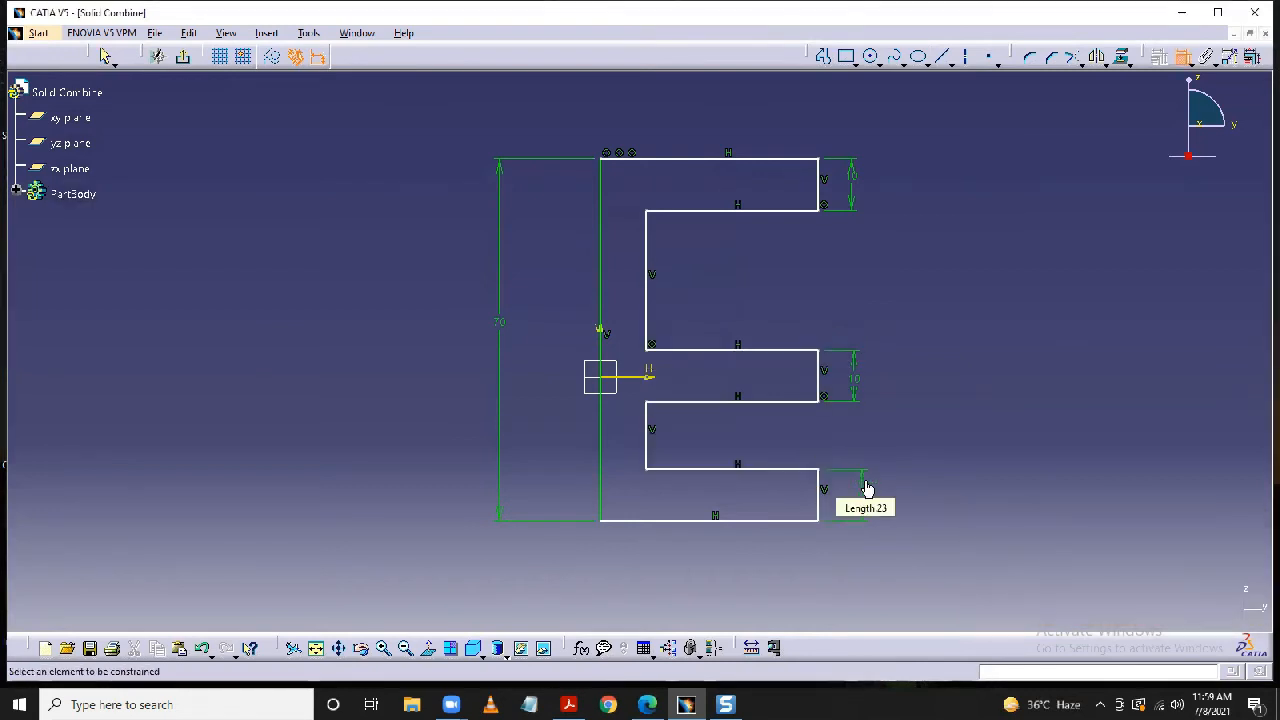
Dimension the inner vertical line between the upper and middle arms and set its length to 20 mm.
{"action": "left_click", "coordinate": [649, 300]}
{"action": "left_click", "coordinate": [689, 289]}
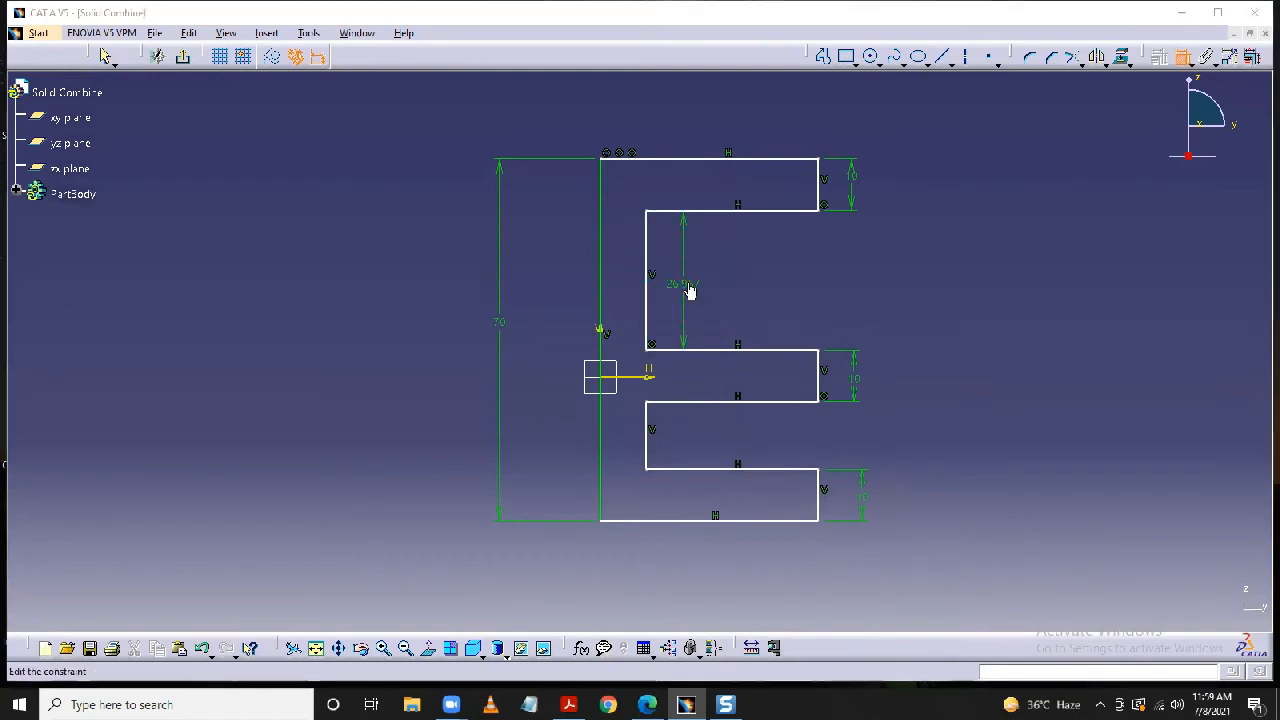
{"action": "double_click", "coordinate": [689, 289]}
{"action": "type", "text": "20"}
{"action": "key", "text": "Return"}
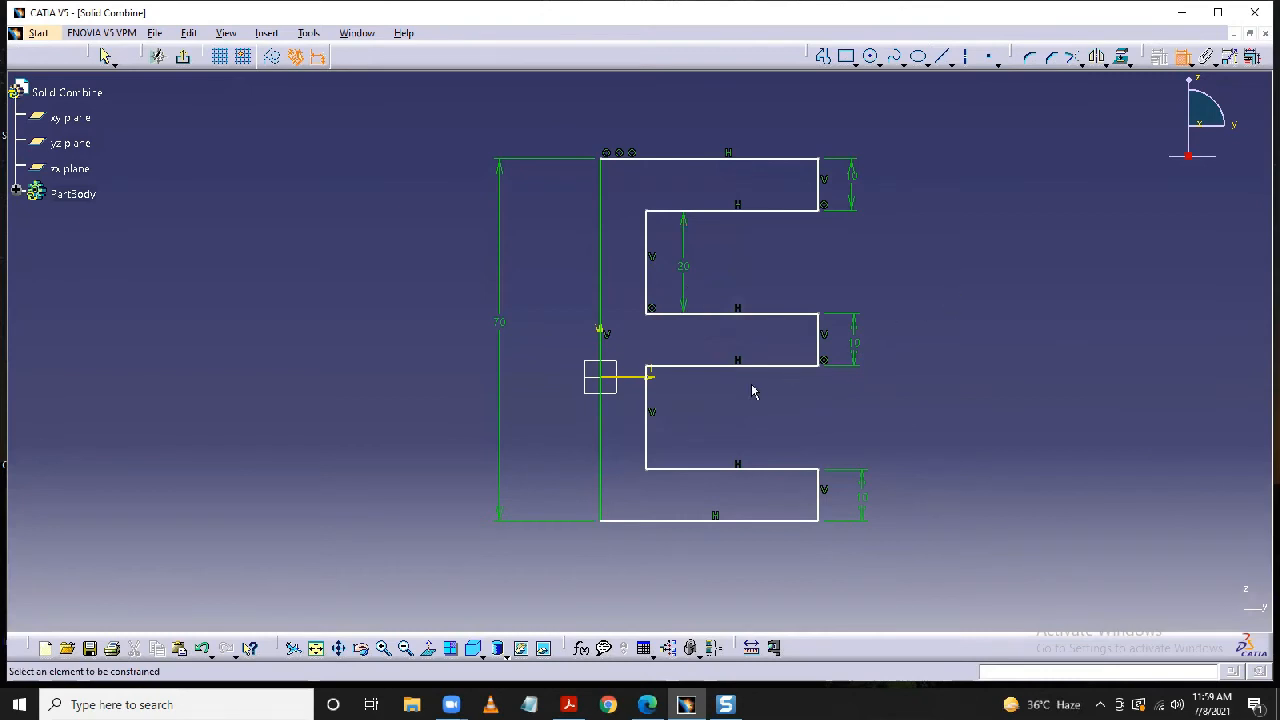
Try dimensioning the inner vertical line between the middle and lower arms, and delete that dimension.
{"action": "left_click", "coordinate": [647, 438]}
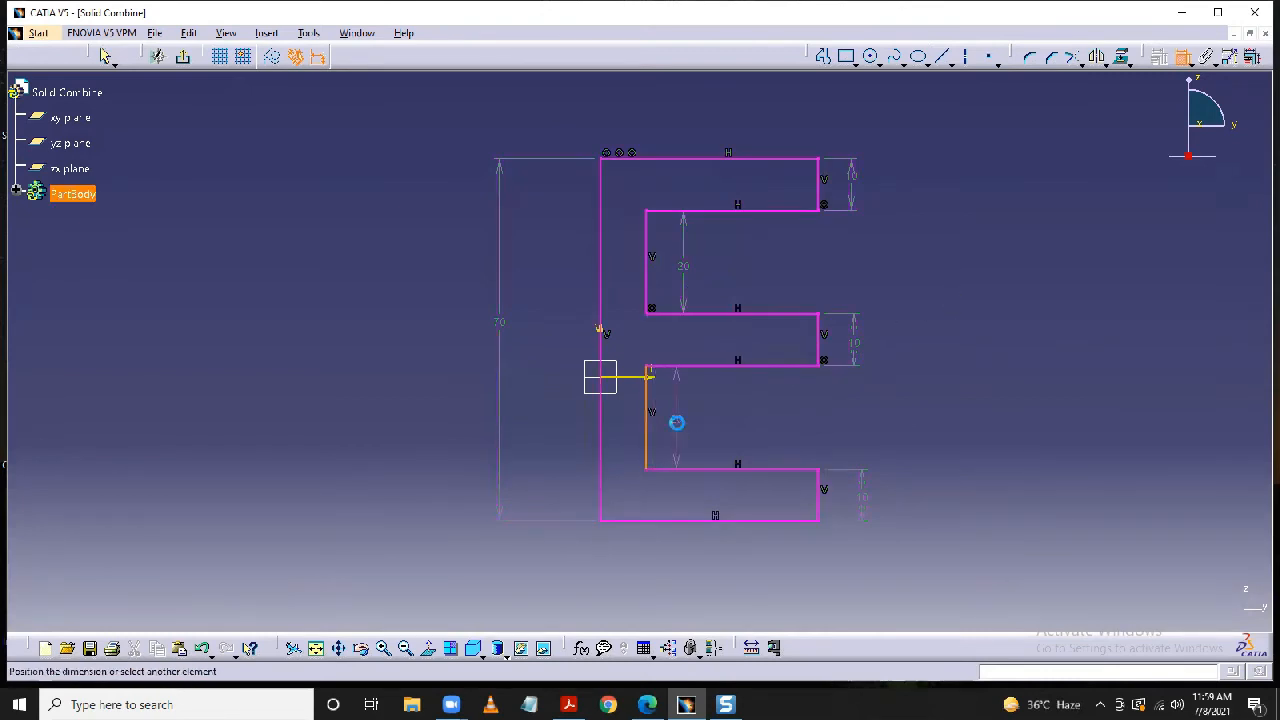
{"action": "left_click", "coordinate": [677, 423]}
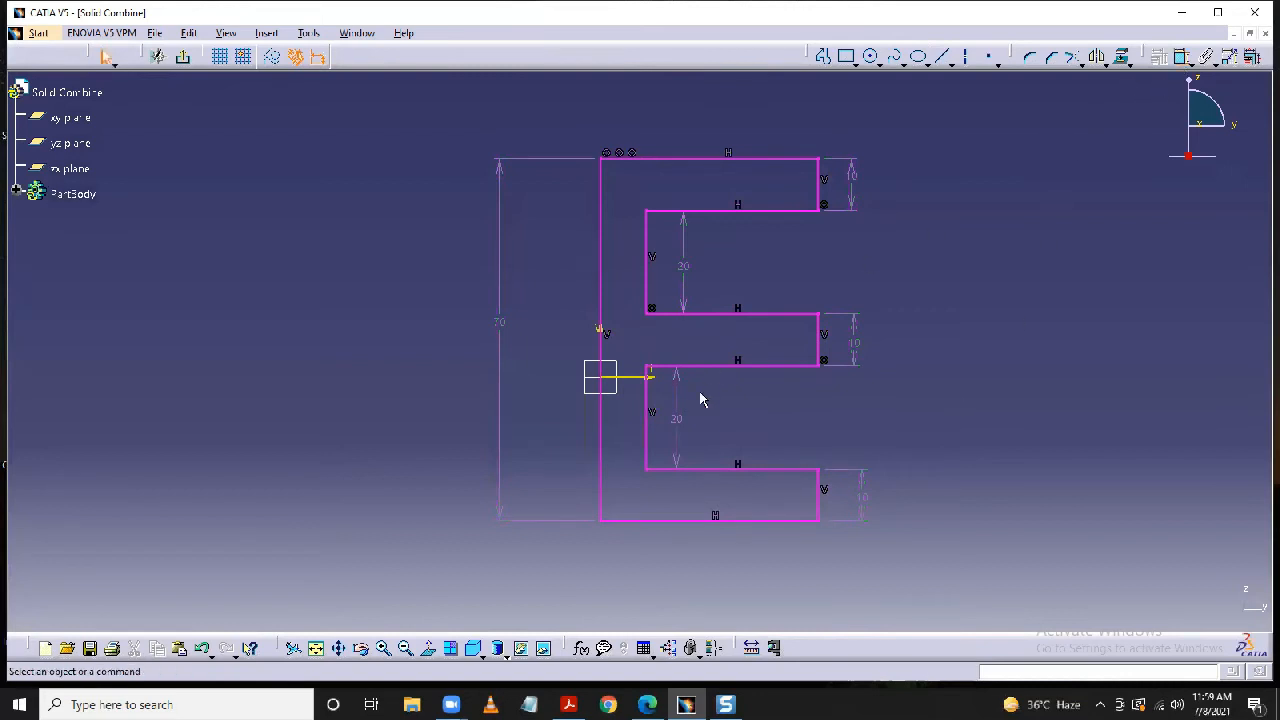
{"action": "left_click", "coordinate": [680, 426]}
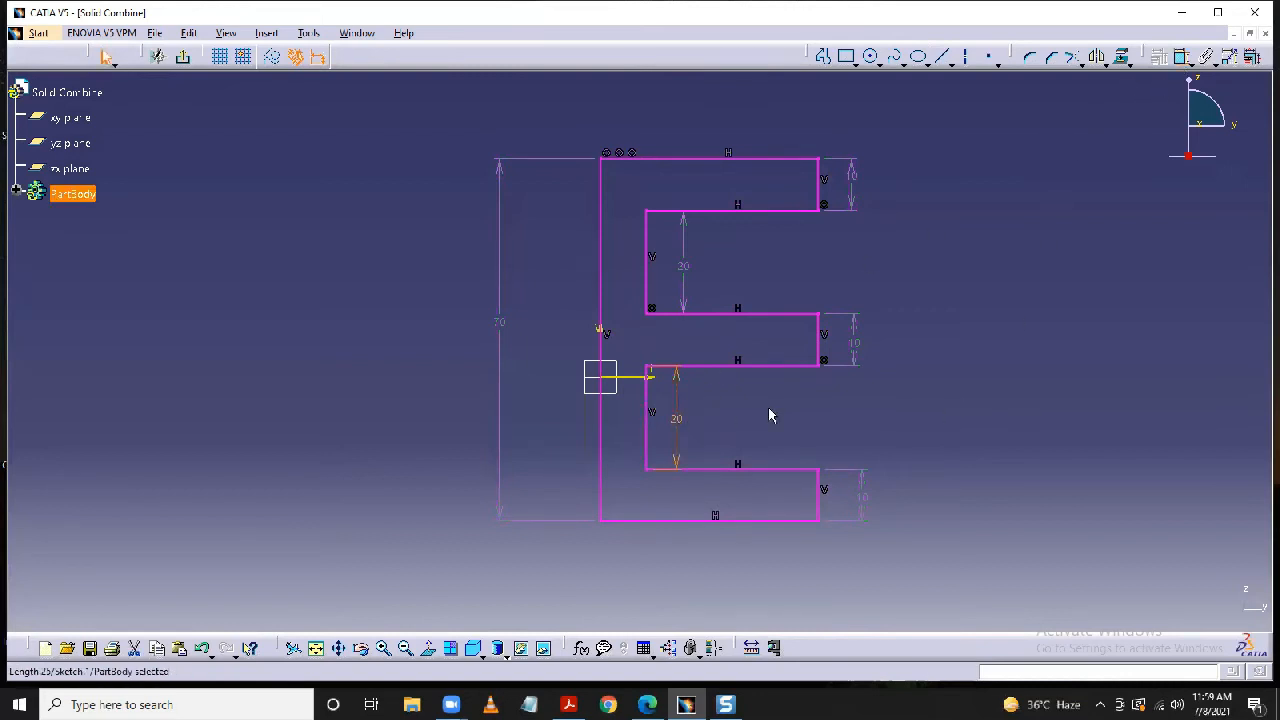
{"action": "key", "text": "Delete"}
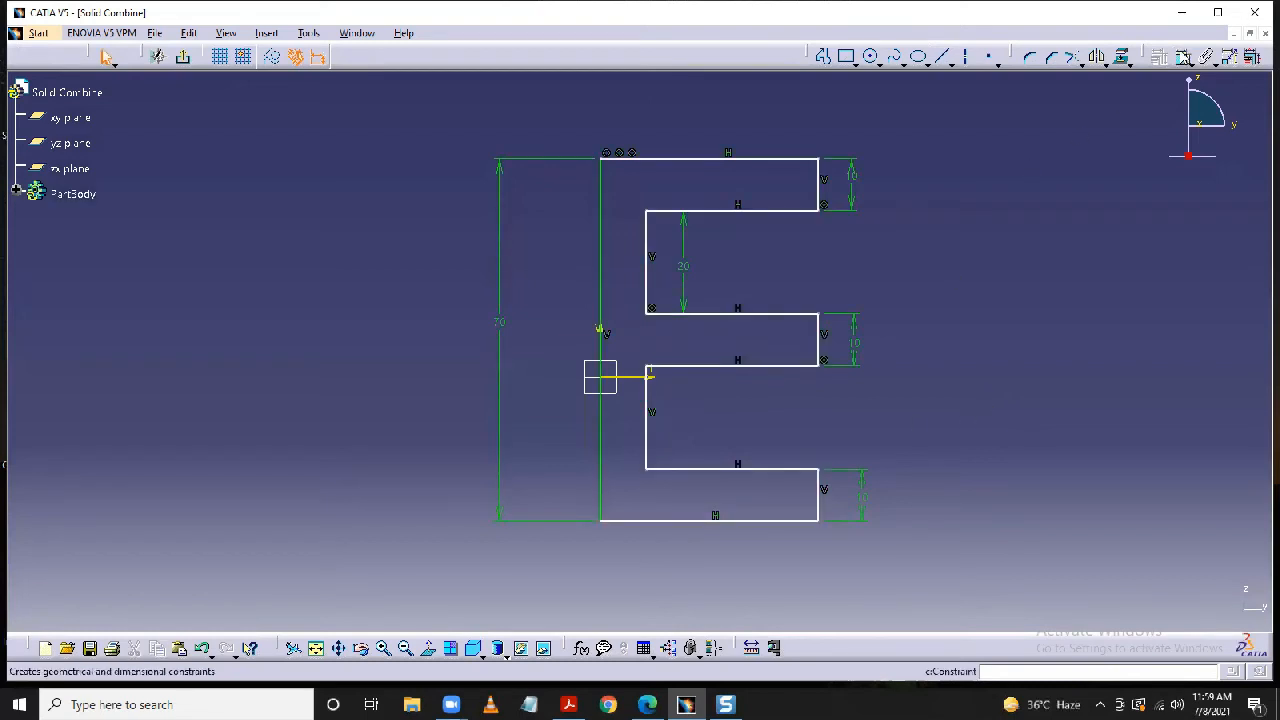
Dimension the uppermost horizontal line of the E profile and set its length to 40 mm.
{"action": "left_click", "coordinate": [1181, 58]}
{"action": "left_click", "coordinate": [772, 159]}
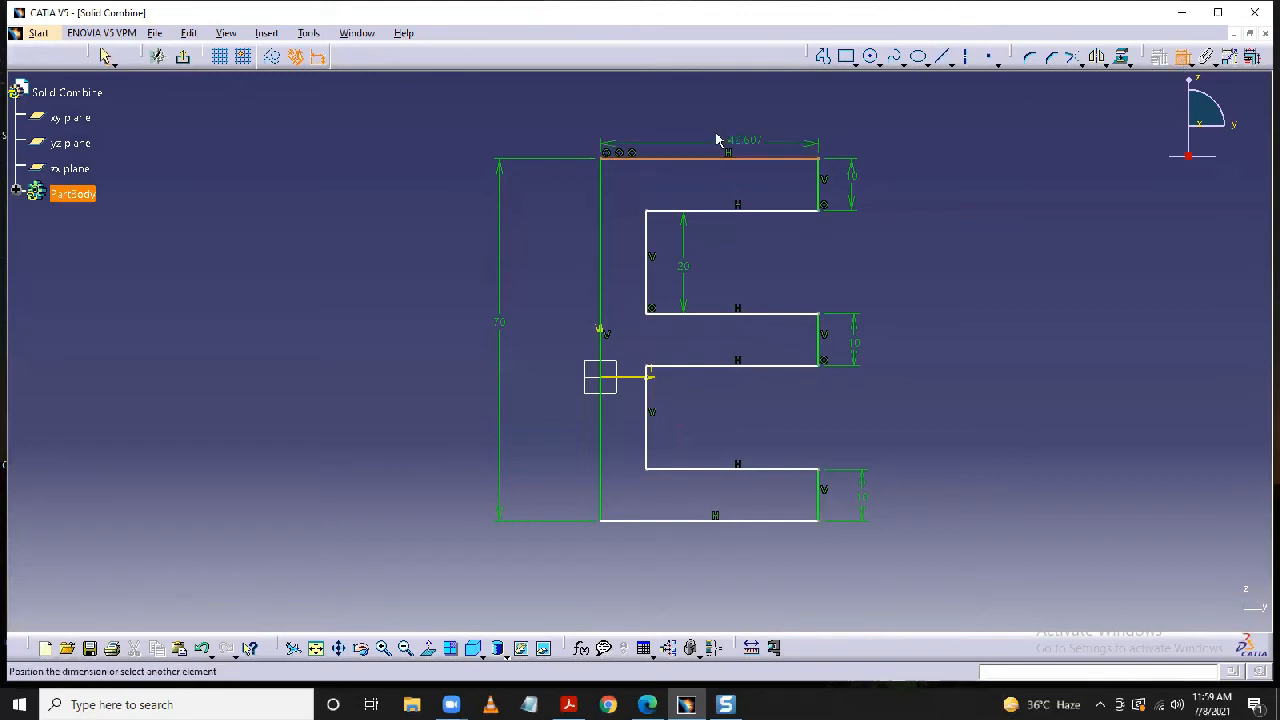
{"action": "left_click", "coordinate": [720, 130]}
{"action": "double_click", "coordinate": [714, 127]}
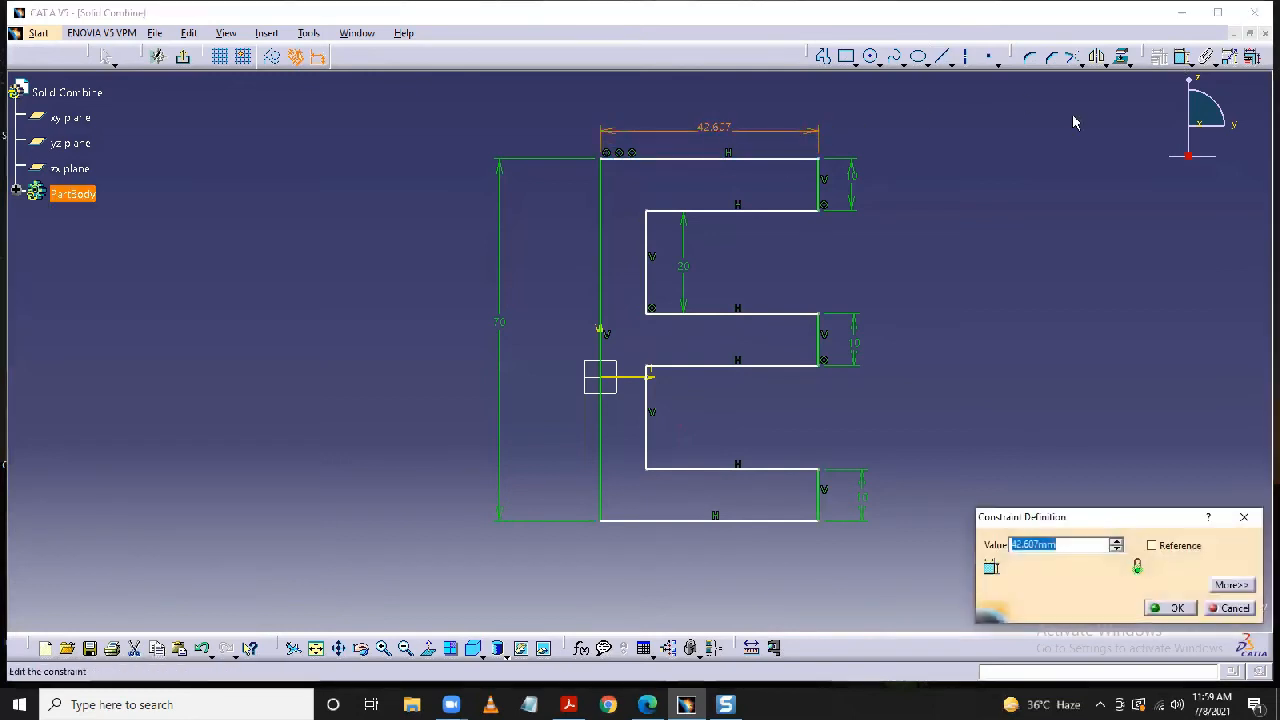
{"action": "type", "text": "40"}
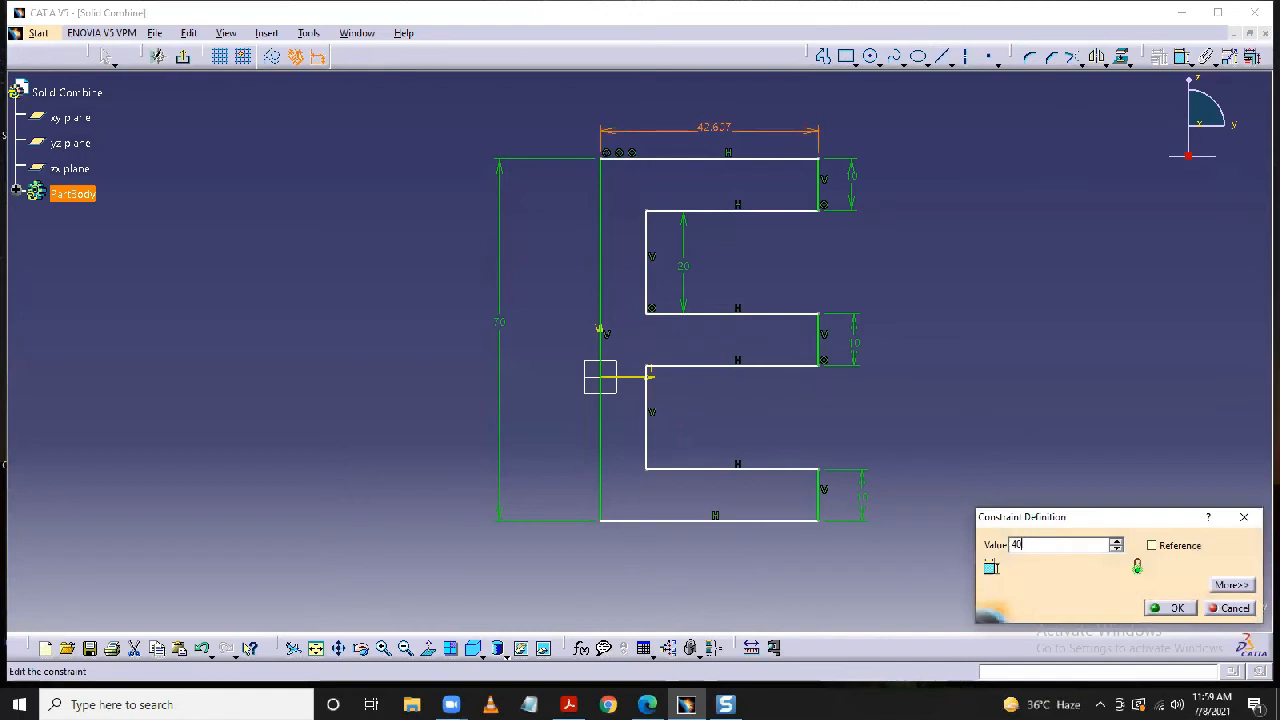
{"action": "key", "text": "Return"}
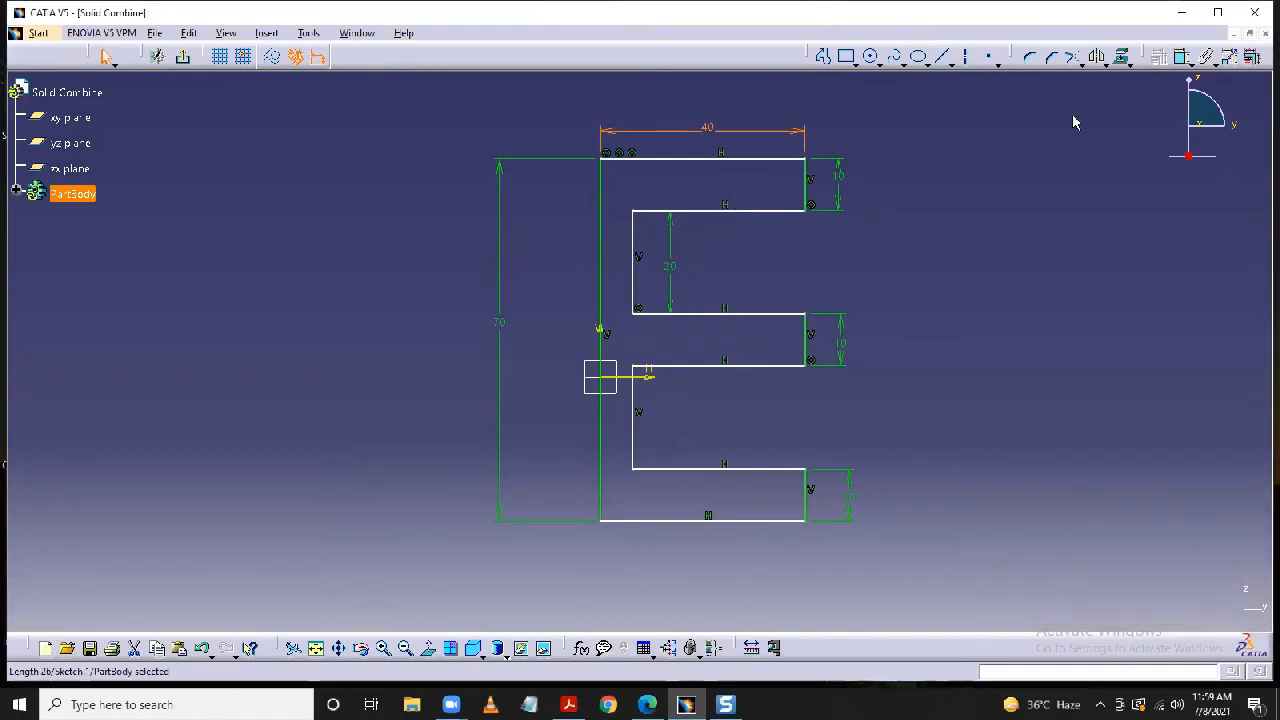
Dimension the distance between the spine and the upper inner vertical line and set it to 10 mm.
{"action": "left_click", "coordinate": [1182, 56]}
{"action": "left_click", "coordinate": [601, 271]}
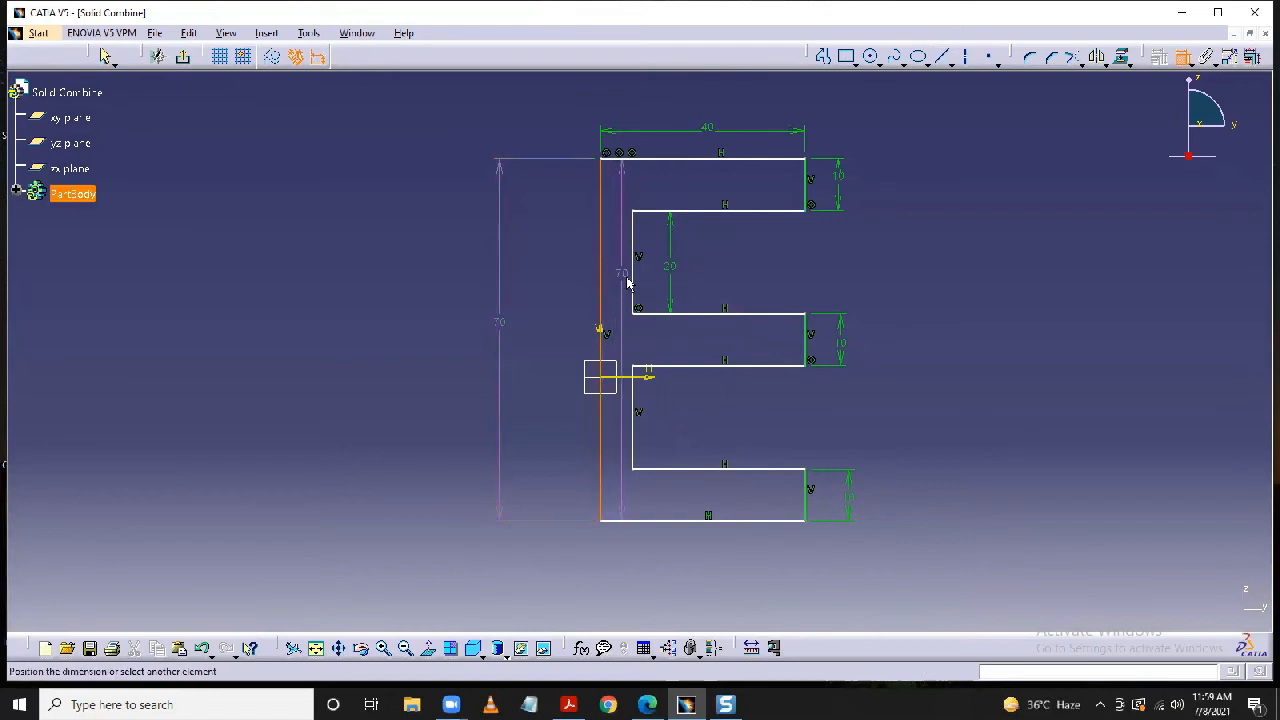
{"action": "left_click", "coordinate": [632, 265]}
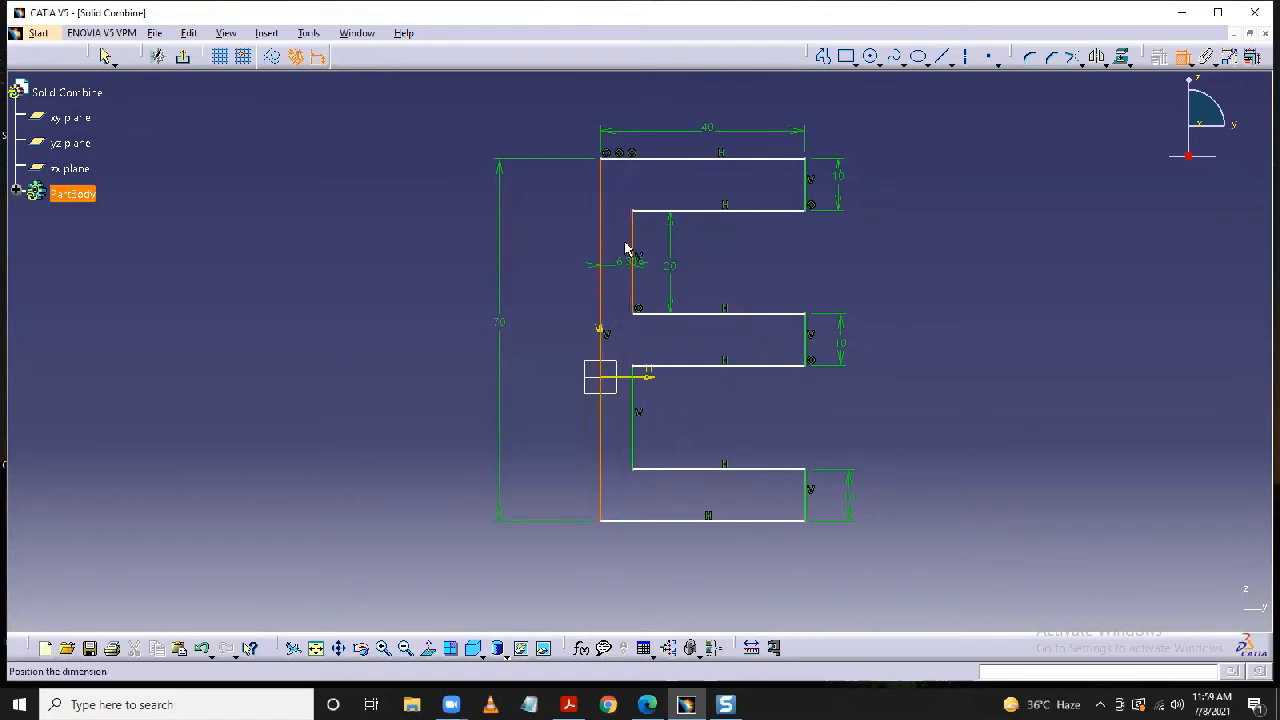
{"action": "left_click", "coordinate": [550, 191]}
{"action": "double_click", "coordinate": [557, 190]}
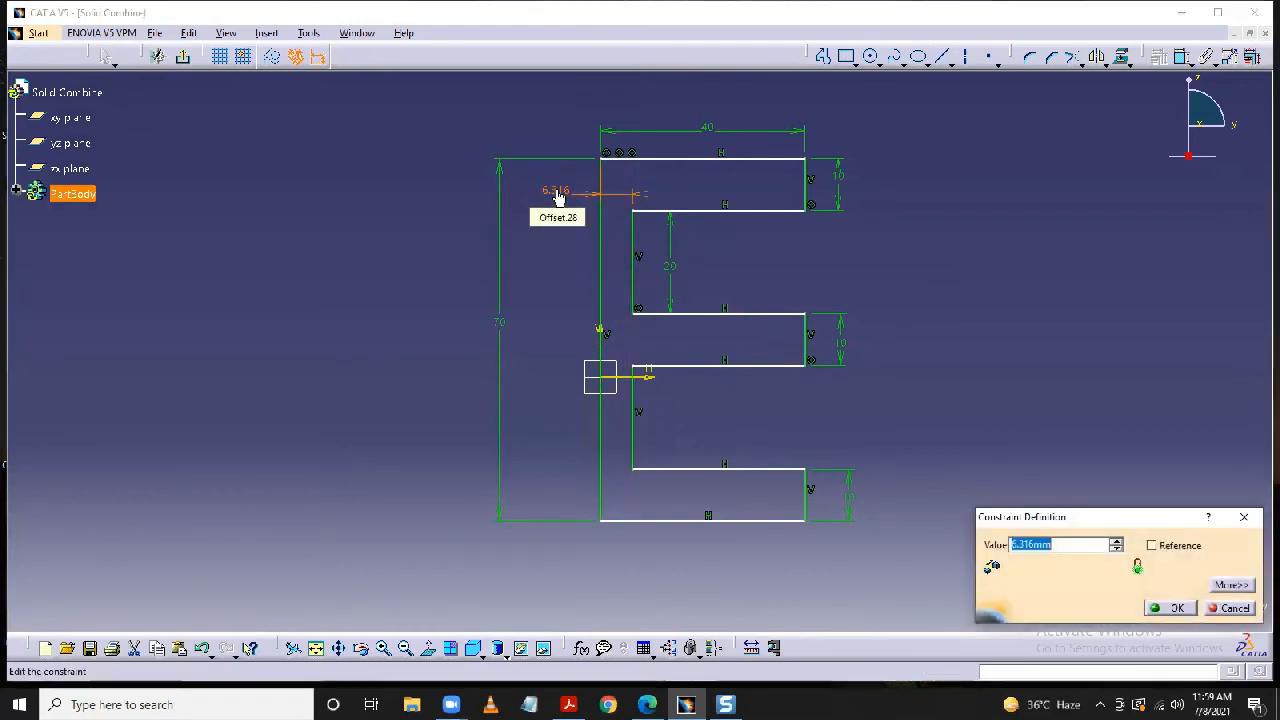
{"action": "type", "text": "10"}
{"action": "key", "text": "Return"}
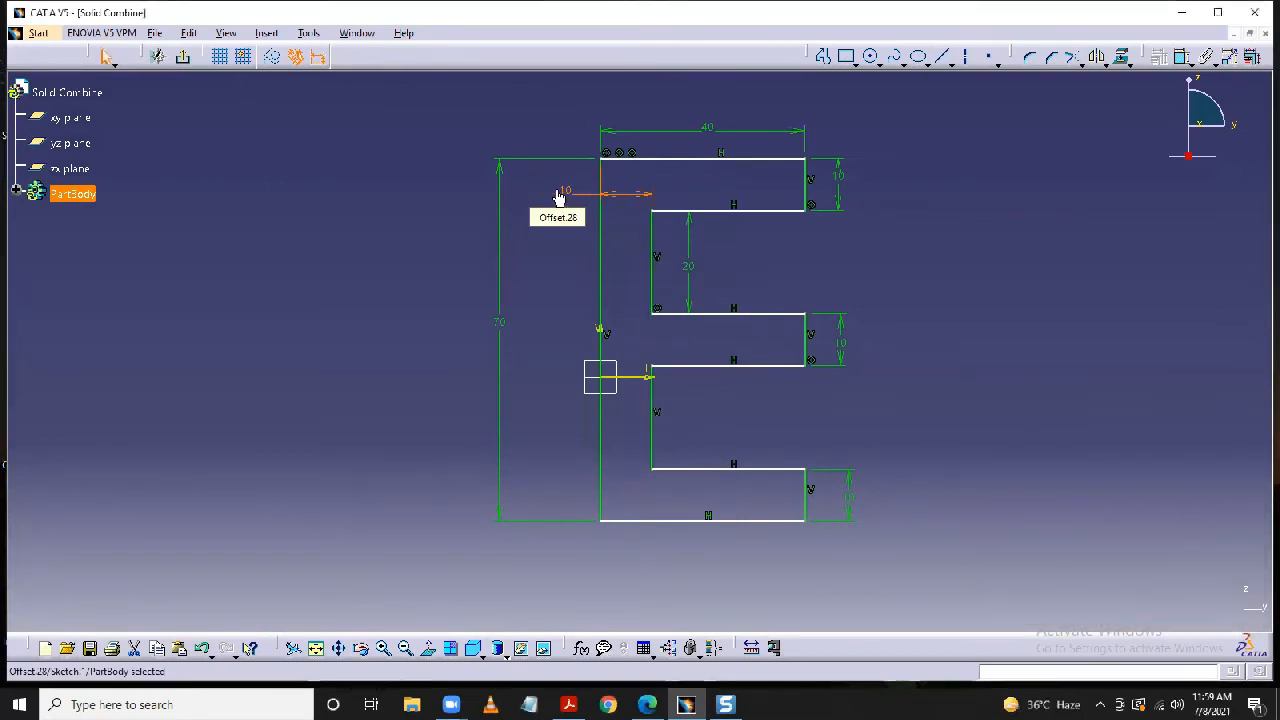
{"action": "left_click", "coordinate": [990, 301]}
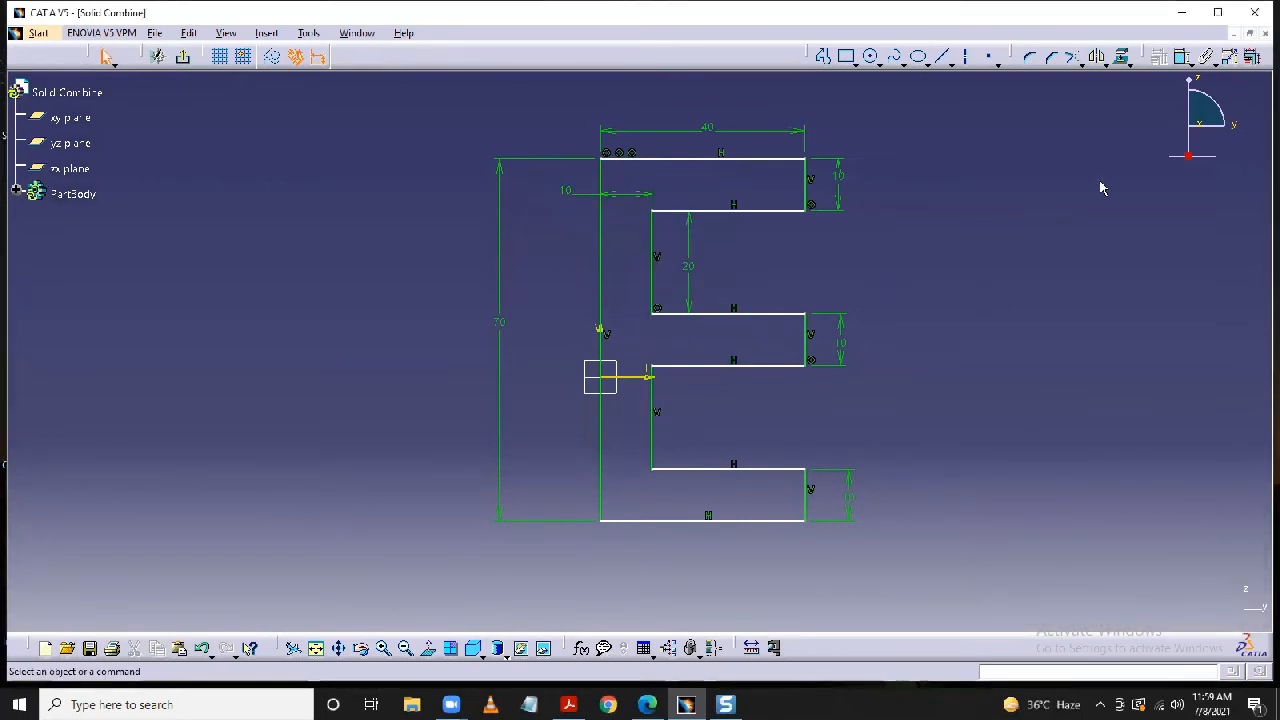
Constrain the distance from the profile's uppermost line to the horizontal sketch axis to 35 mm.
{"action": "left_click", "coordinate": [1180, 56]}
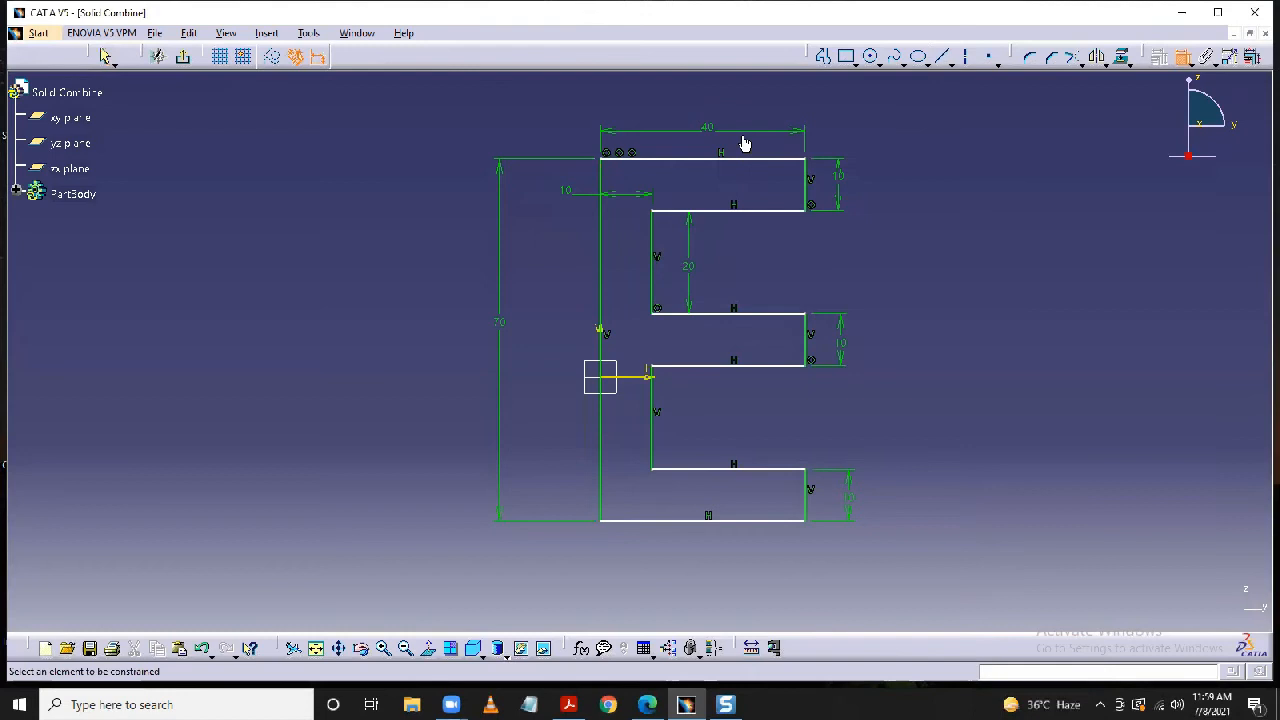
{"action": "left_click", "coordinate": [686, 163]}
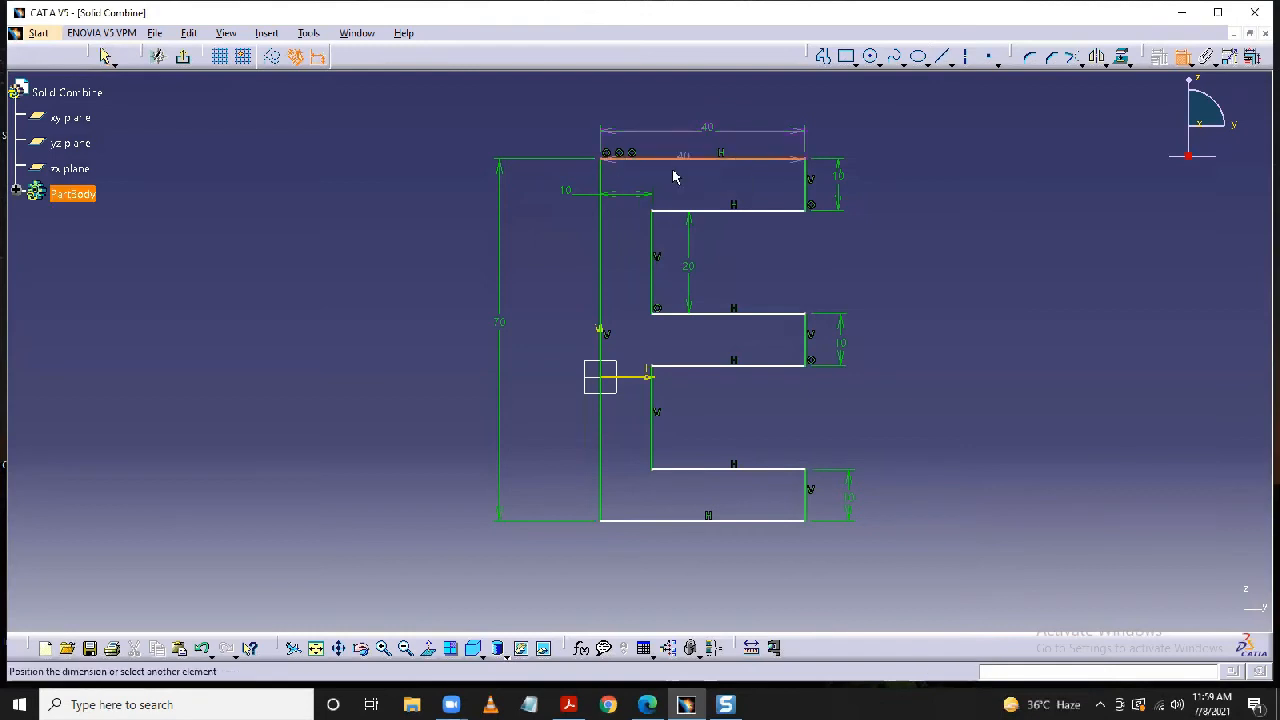
{"action": "left_click", "coordinate": [637, 376]}
{"action": "left_click", "coordinate": [547, 296]}
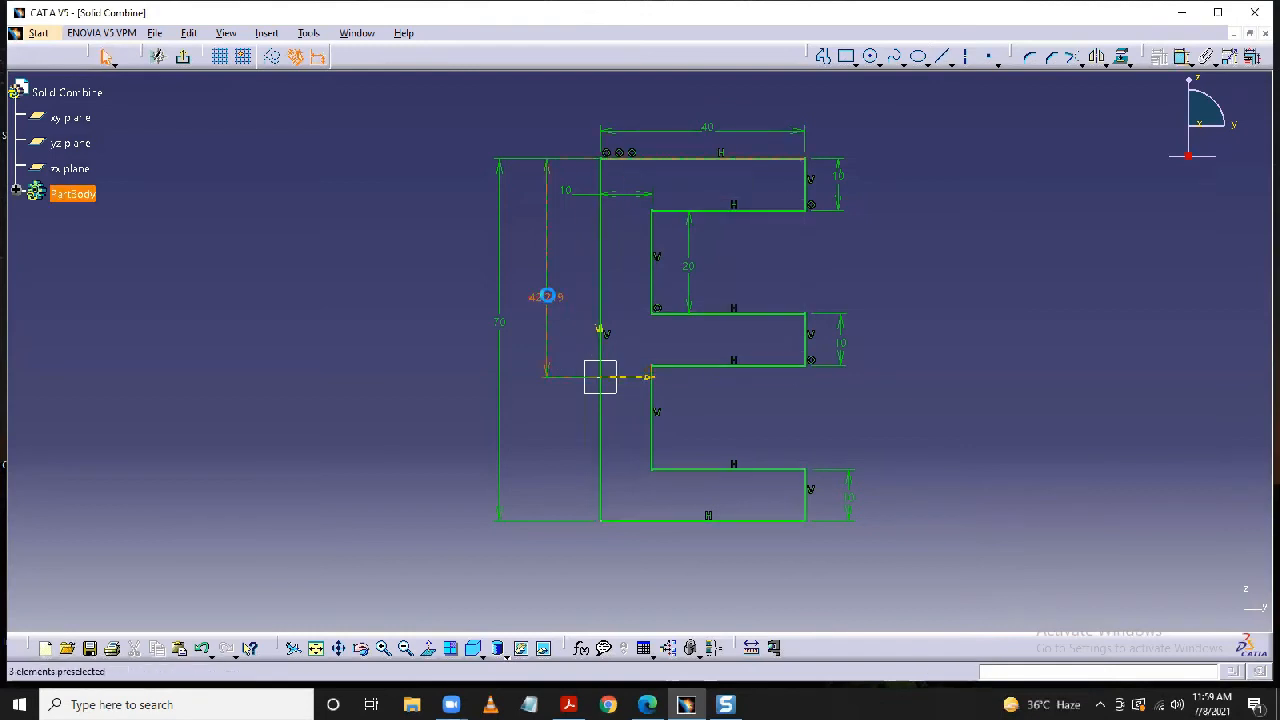
{"action": "double_click", "coordinate": [547, 296]}
{"action": "type", "text": "35mm"}
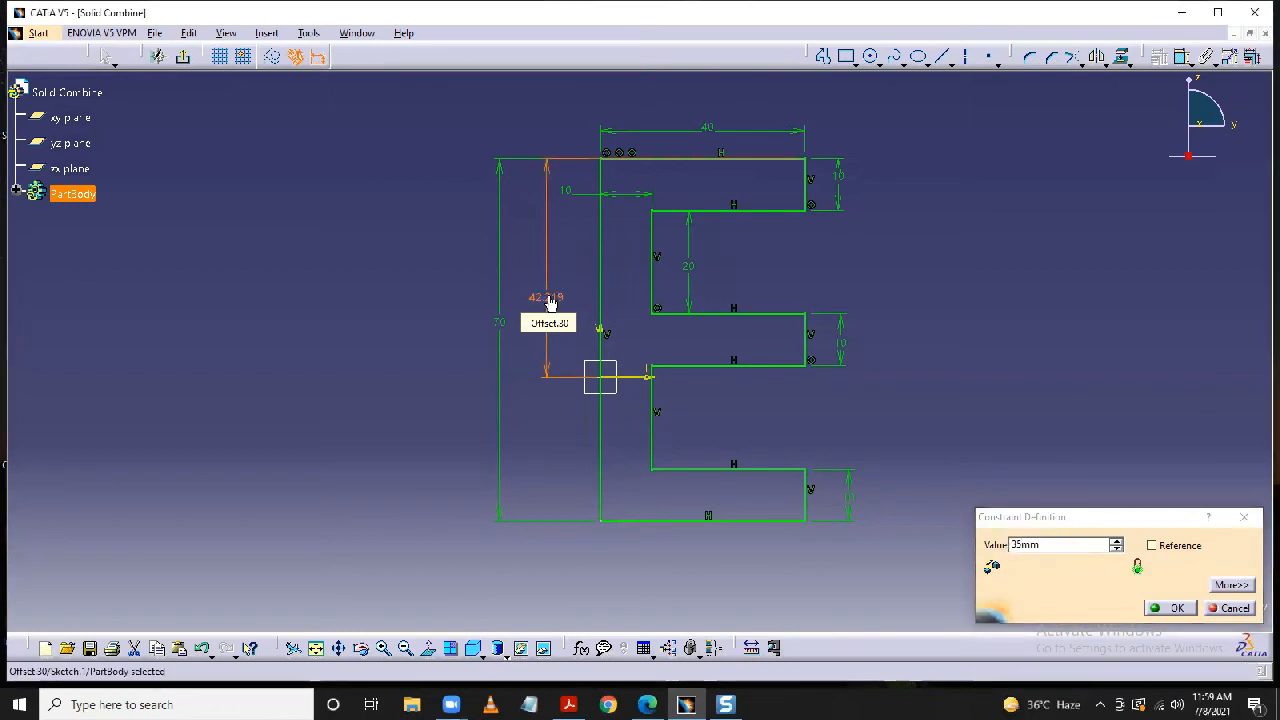
{"action": "key", "text": "Return"}
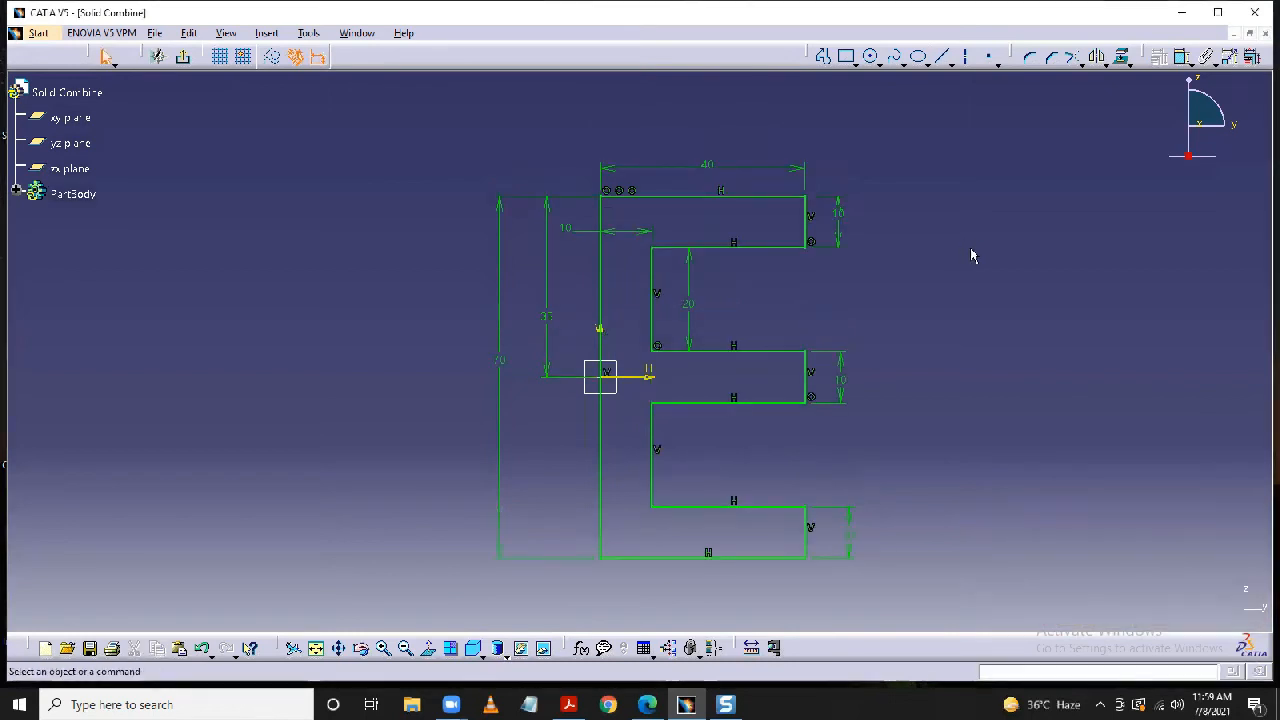
Finish the E-profile sketch and start a new sketch on the xy plane.
{"action": "left_click", "coordinate": [183, 56]}
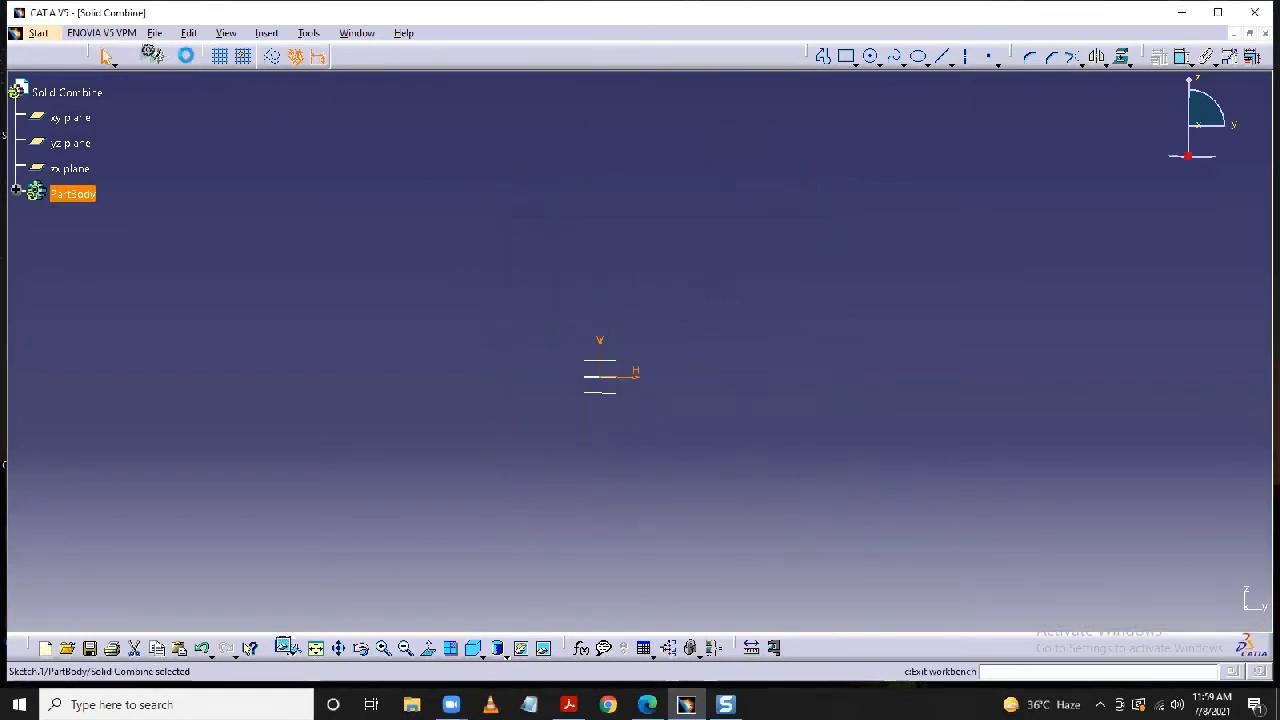
{"action": "left_click", "coordinate": [302, 163]}
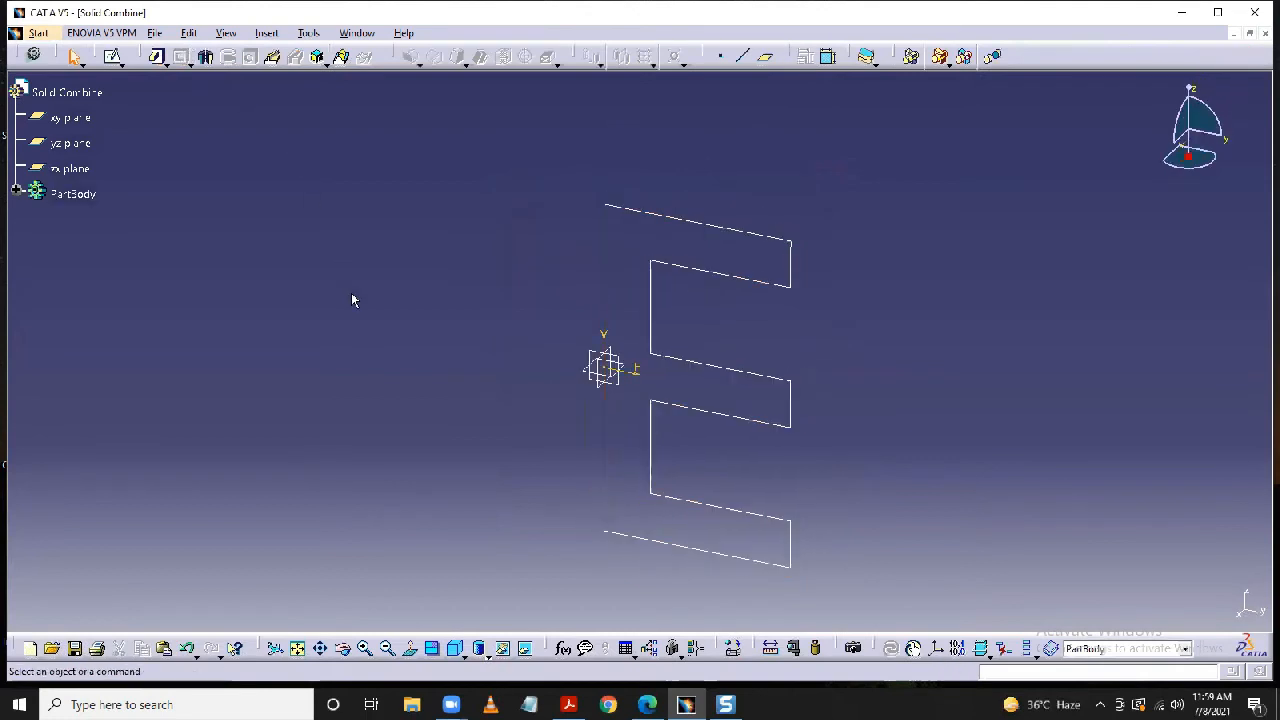
{"action": "left_click", "coordinate": [636, 371]}
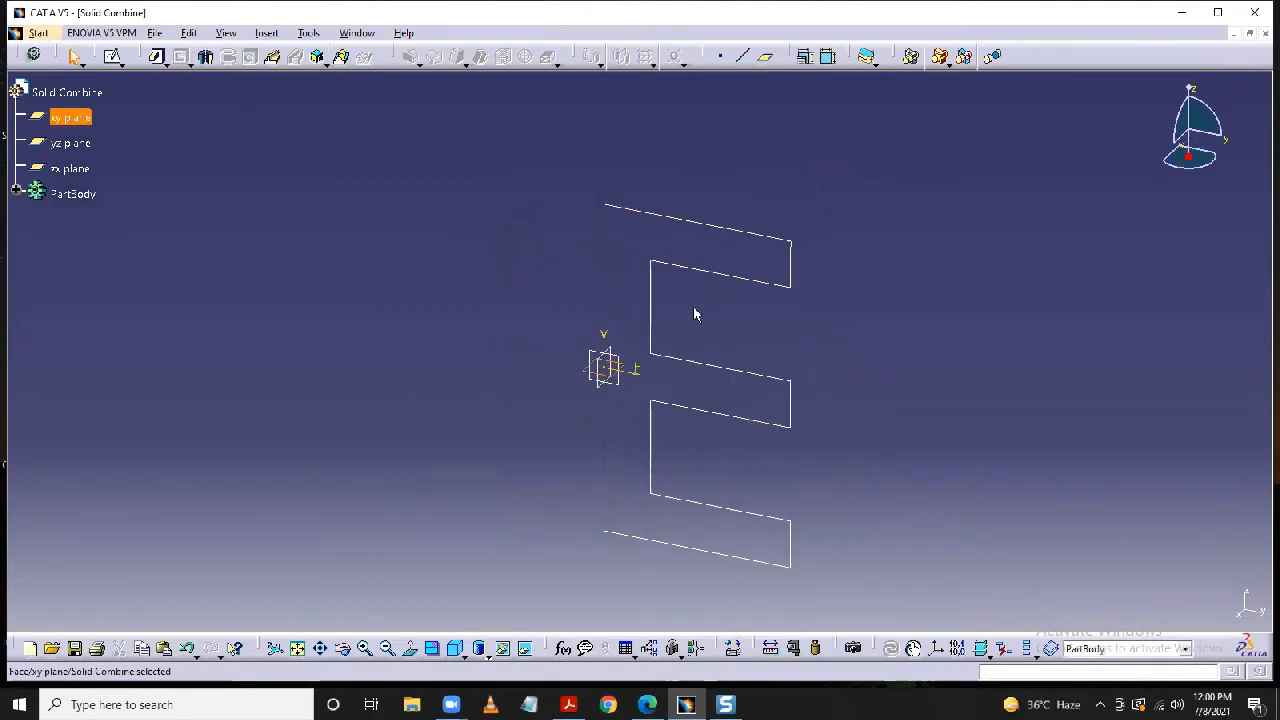
{"action": "left_click", "coordinate": [113, 57]}
{"action": "left_click", "coordinate": [113, 57]}
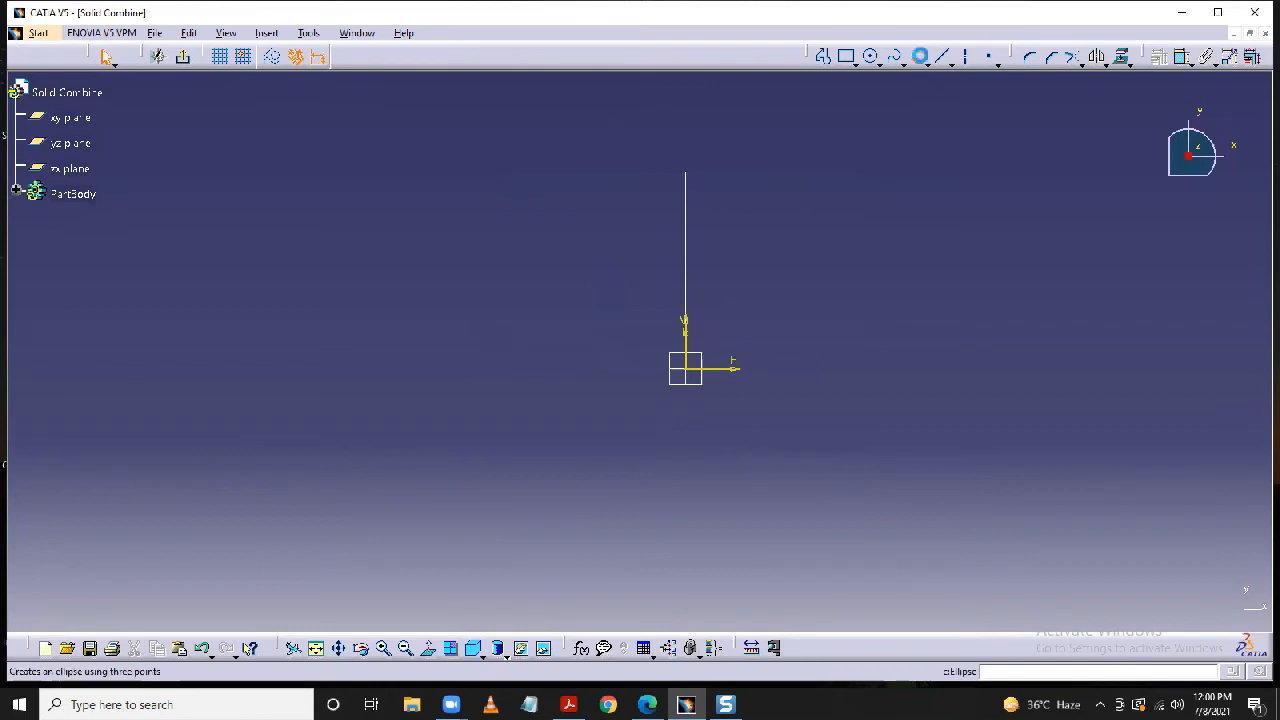
{"action": "left_click", "coordinate": [922, 58]}
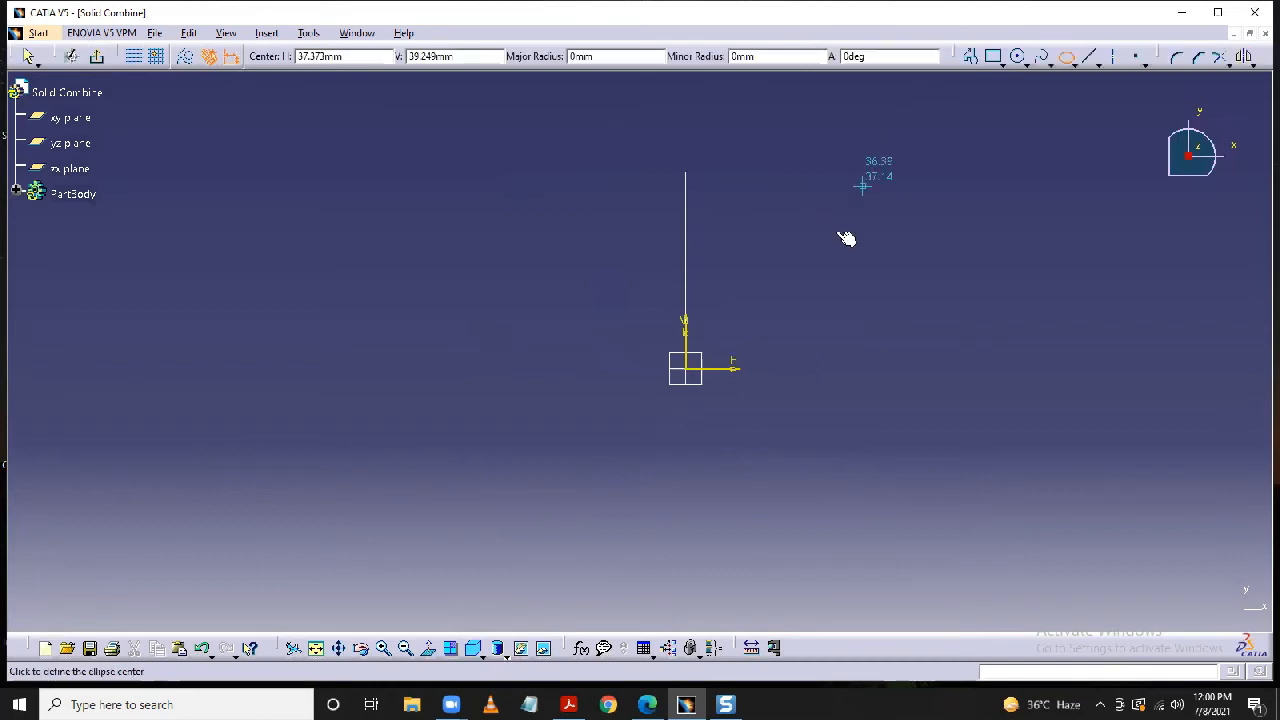
{"action": "left_click", "coordinate": [686, 320]}
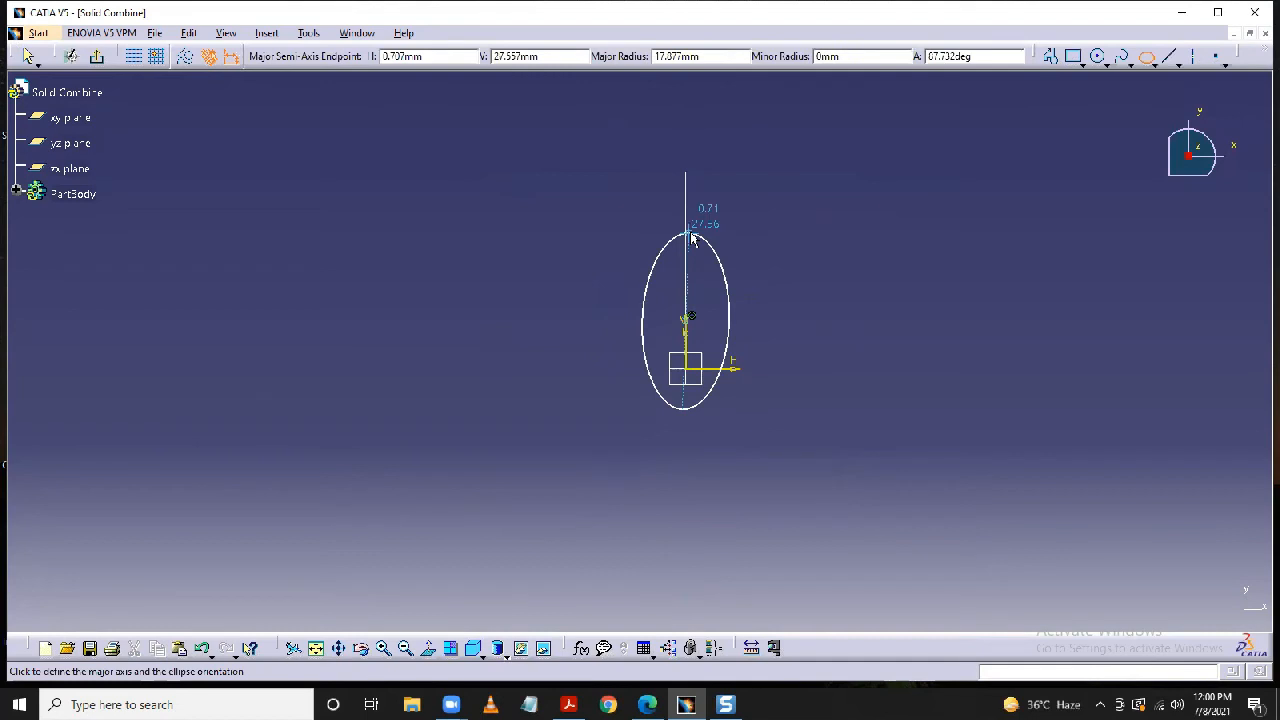
{"action": "key", "text": "Escape"}
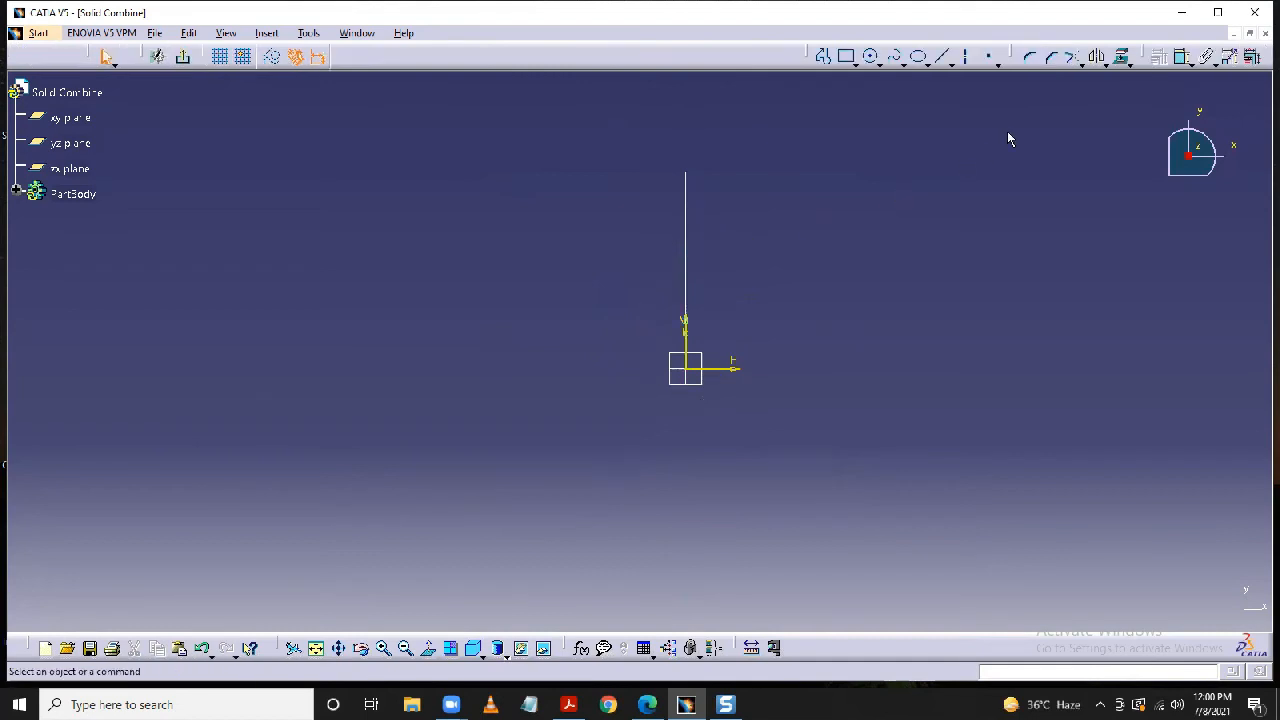
Sketch an upright ellipse centred on the vertical axis above the origin, with a major radius of about 13.6 mm.
{"action": "left_click", "coordinate": [922, 58]}
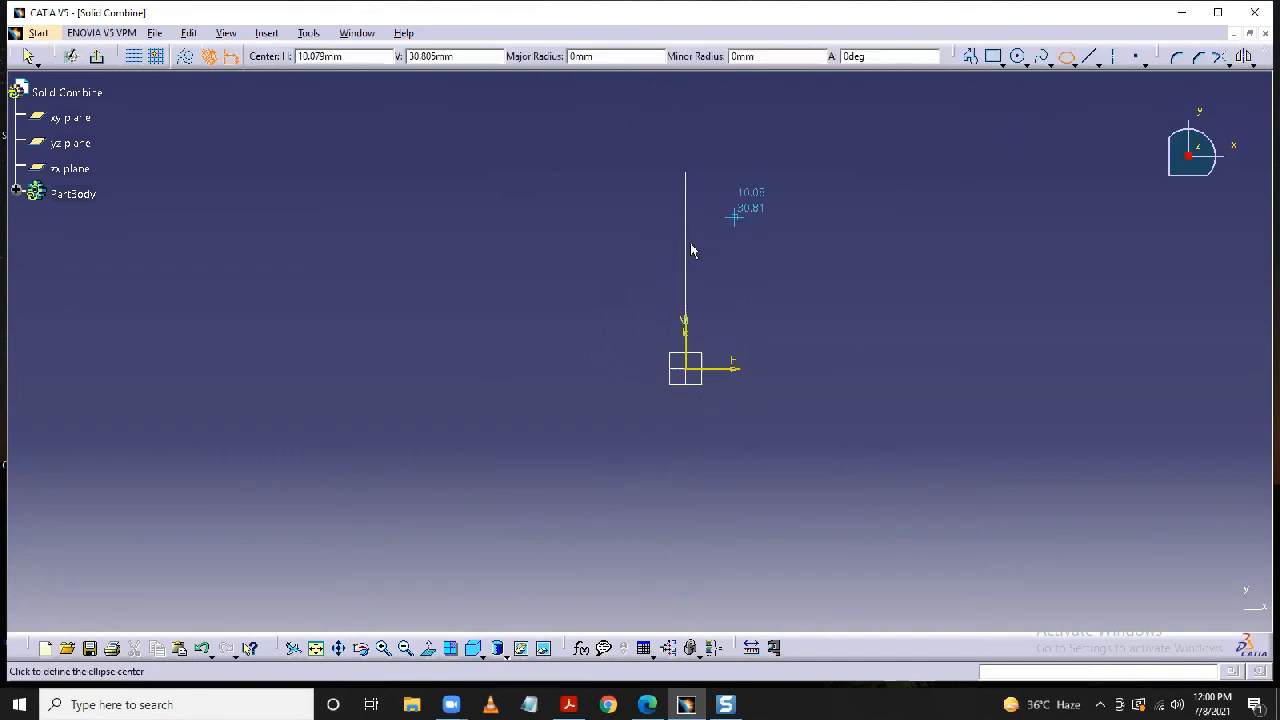
{"action": "left_click", "coordinate": [687, 252]}
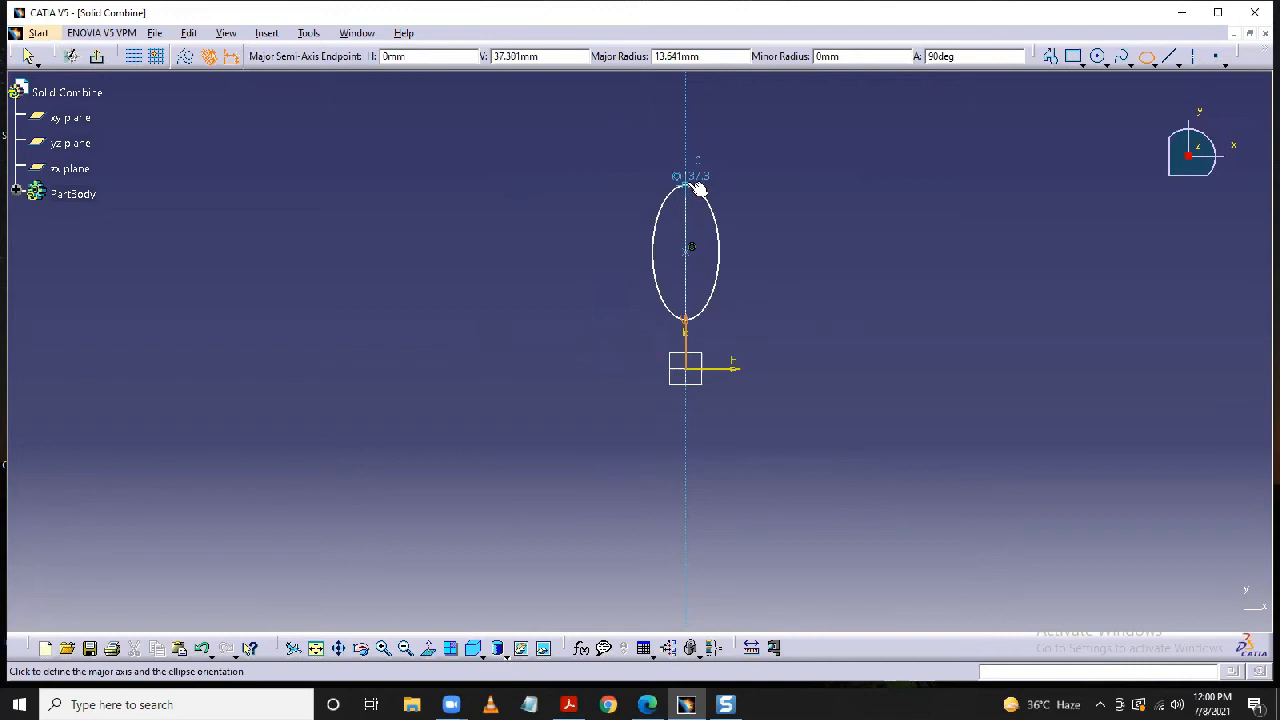
{"action": "left_click", "coordinate": [697, 187]}
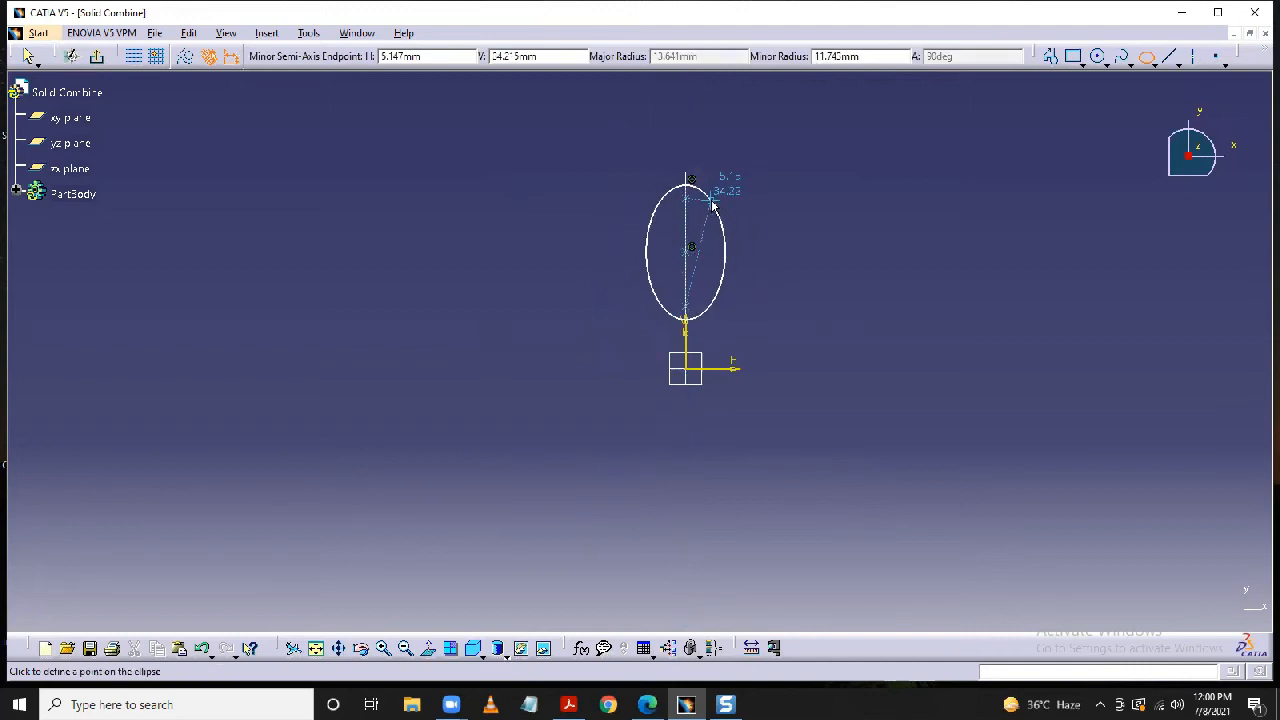
{"action": "left_click", "coordinate": [716, 204]}
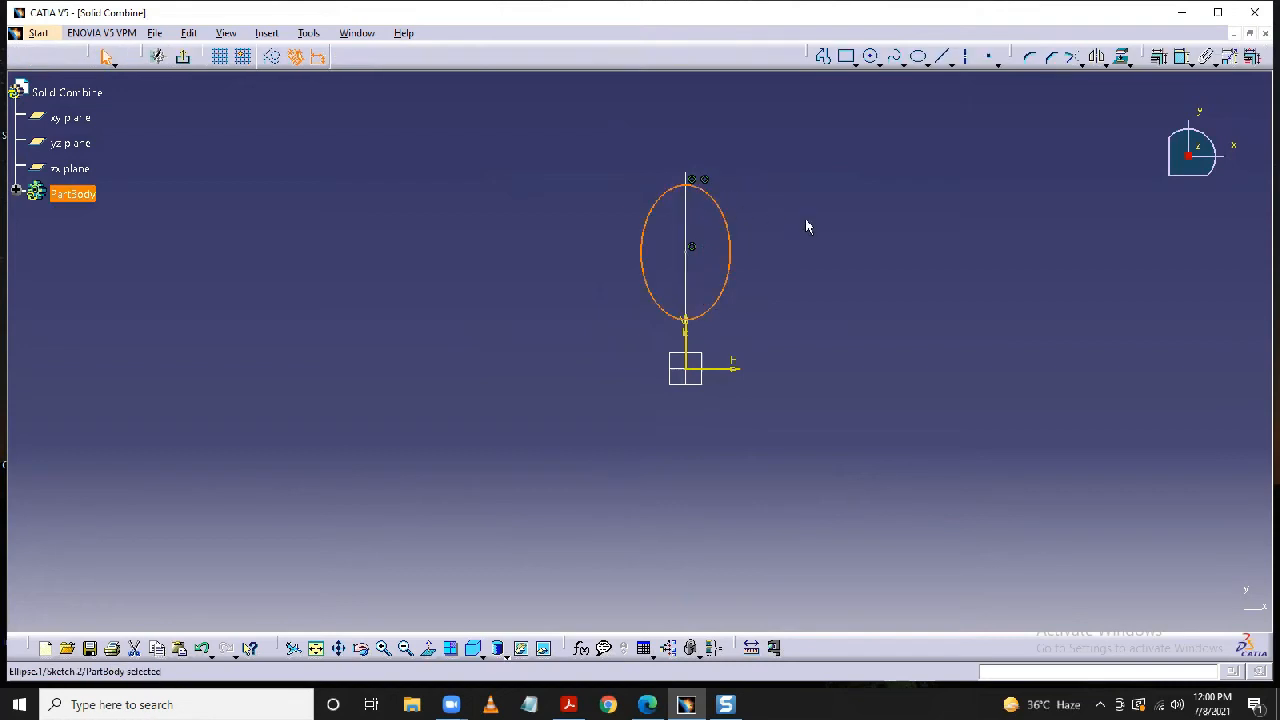
Dimension the vertical distance from the ellipse's upper end point to the point at its lower end and set it to 30 mm.
{"action": "left_click", "coordinate": [836, 227]}
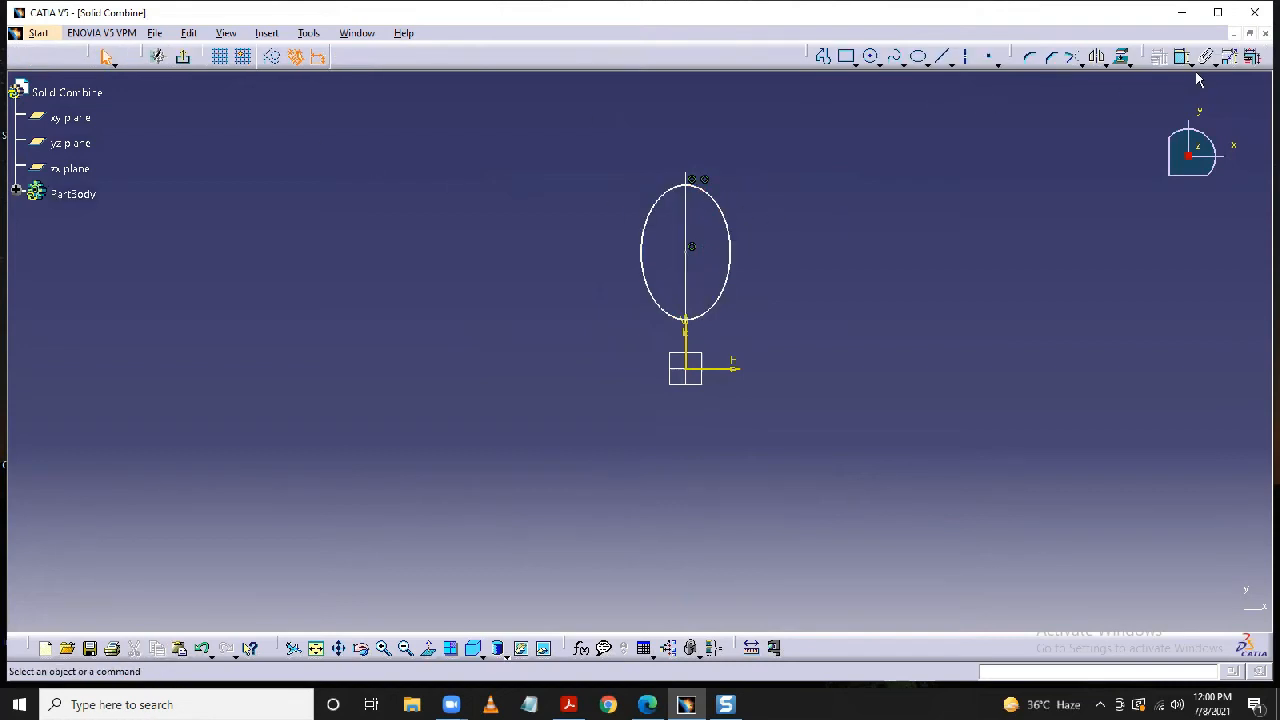
{"action": "left_click", "coordinate": [687, 186]}
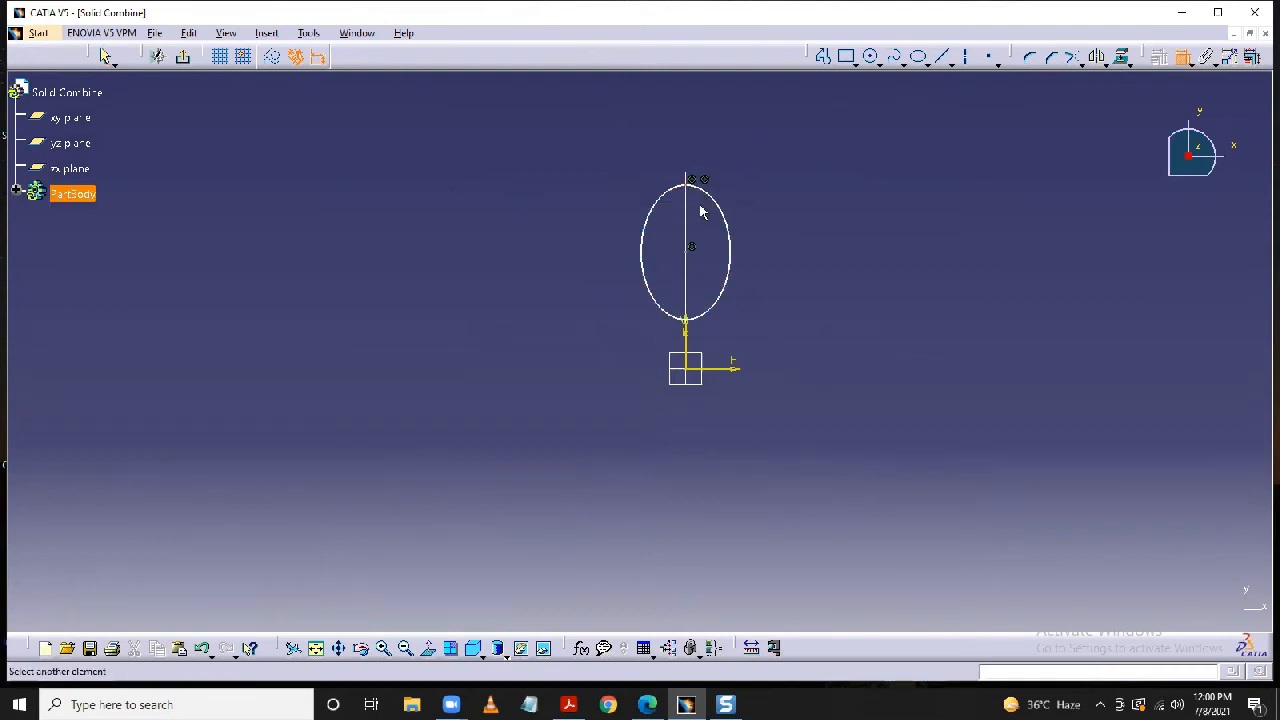
{"action": "left_click", "coordinate": [687, 320]}
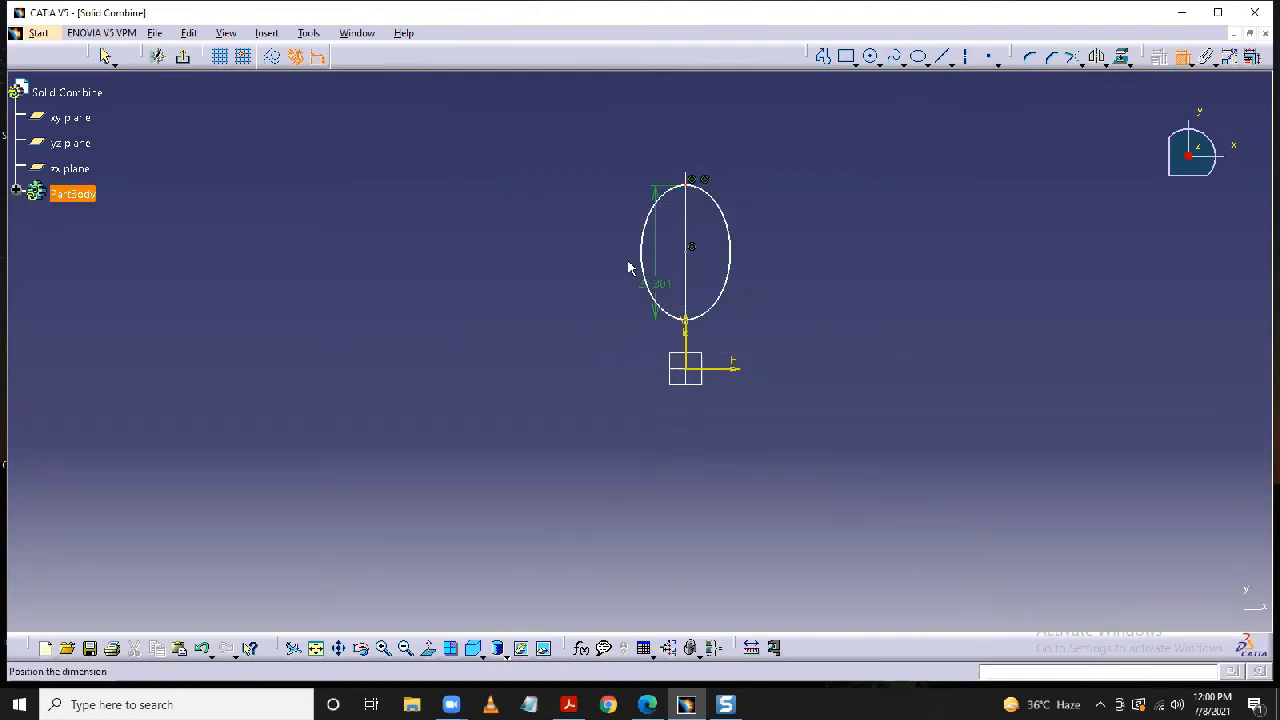
{"action": "left_click", "coordinate": [590, 238]}
{"action": "double_click", "coordinate": [590, 232]}
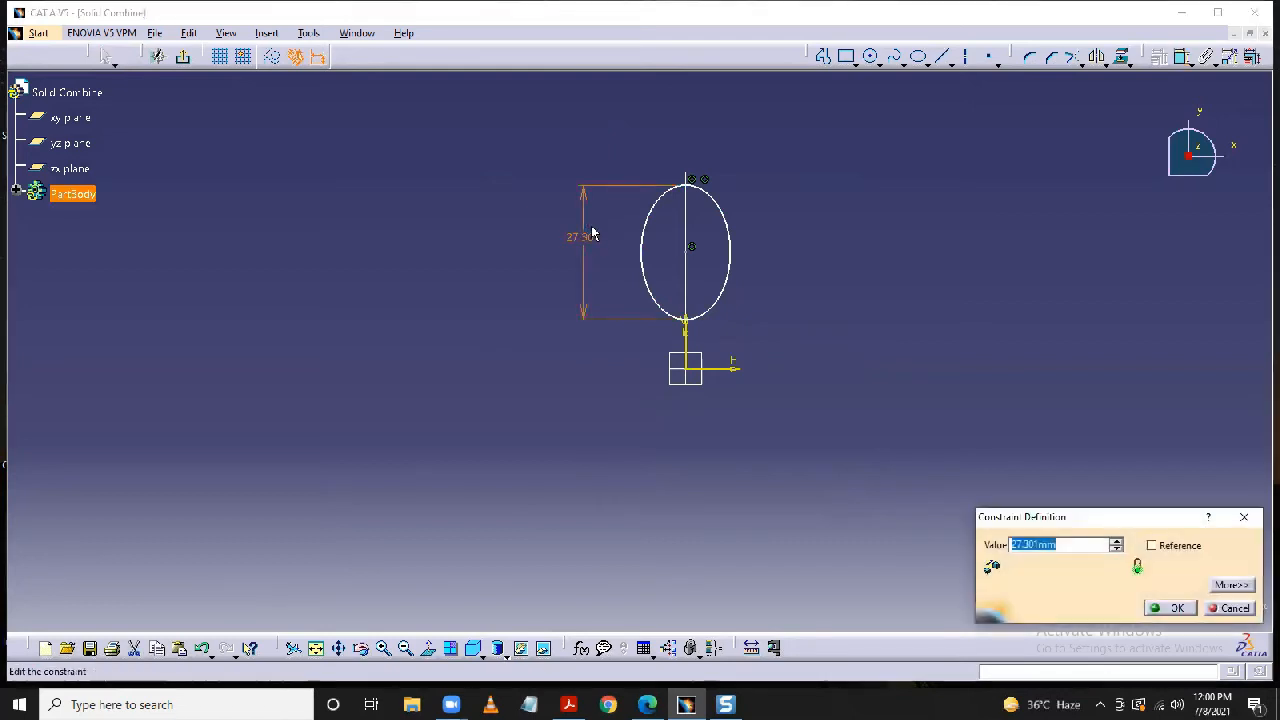
{"action": "type", "text": "30"}
{"action": "key", "text": "Return"}
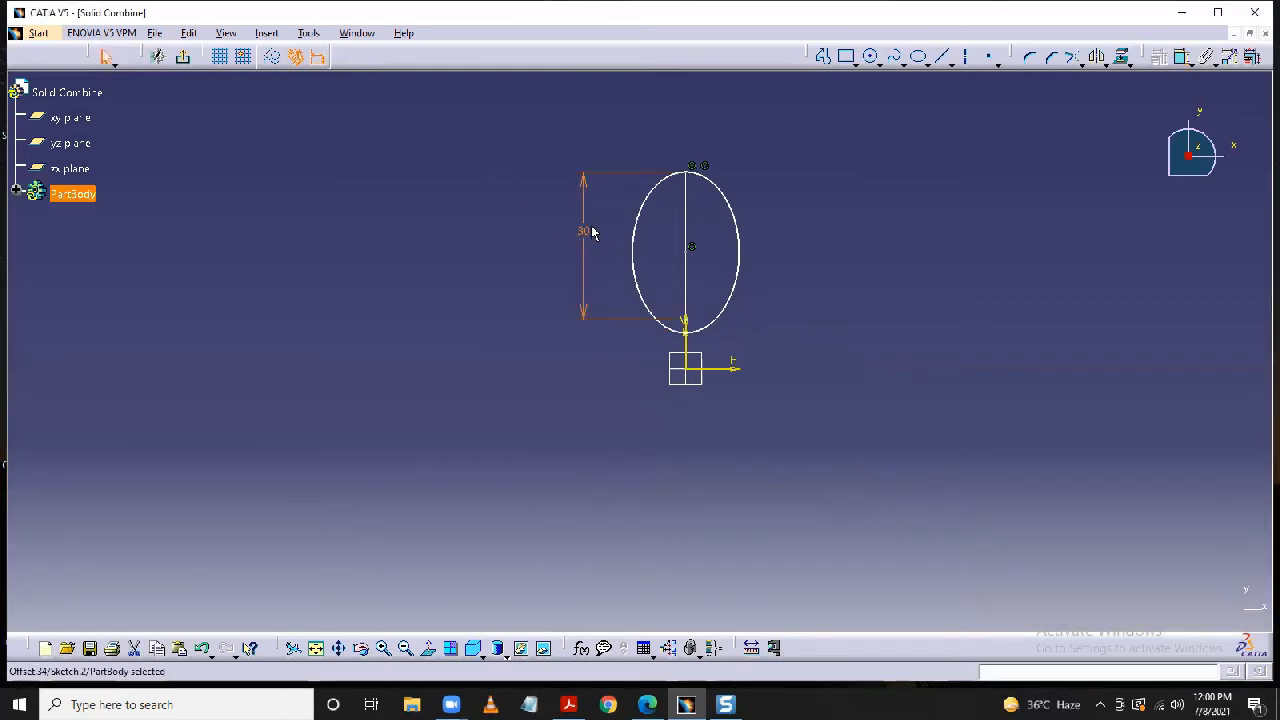
Dimension the distance from the ellipse's centre to the horizontal sketch axis and set it to 20 mm.
{"action": "left_click", "coordinate": [1158, 57]}
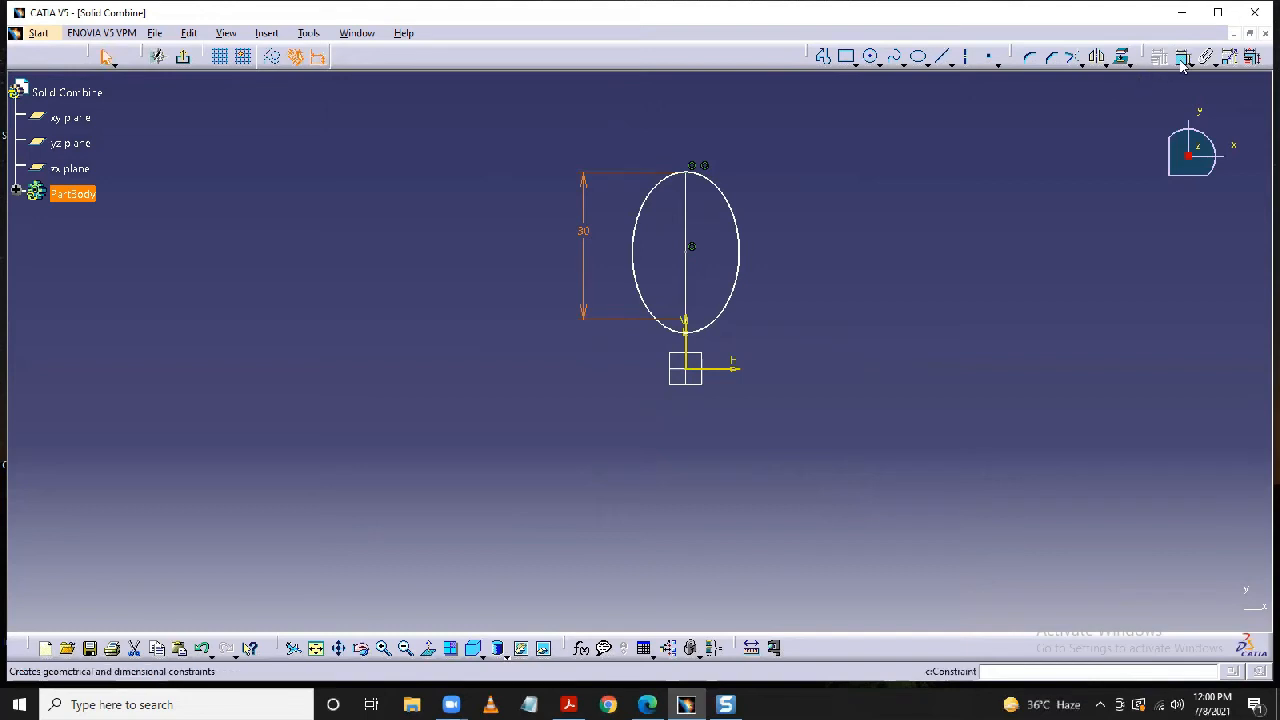
{"action": "left_click", "coordinate": [727, 369]}
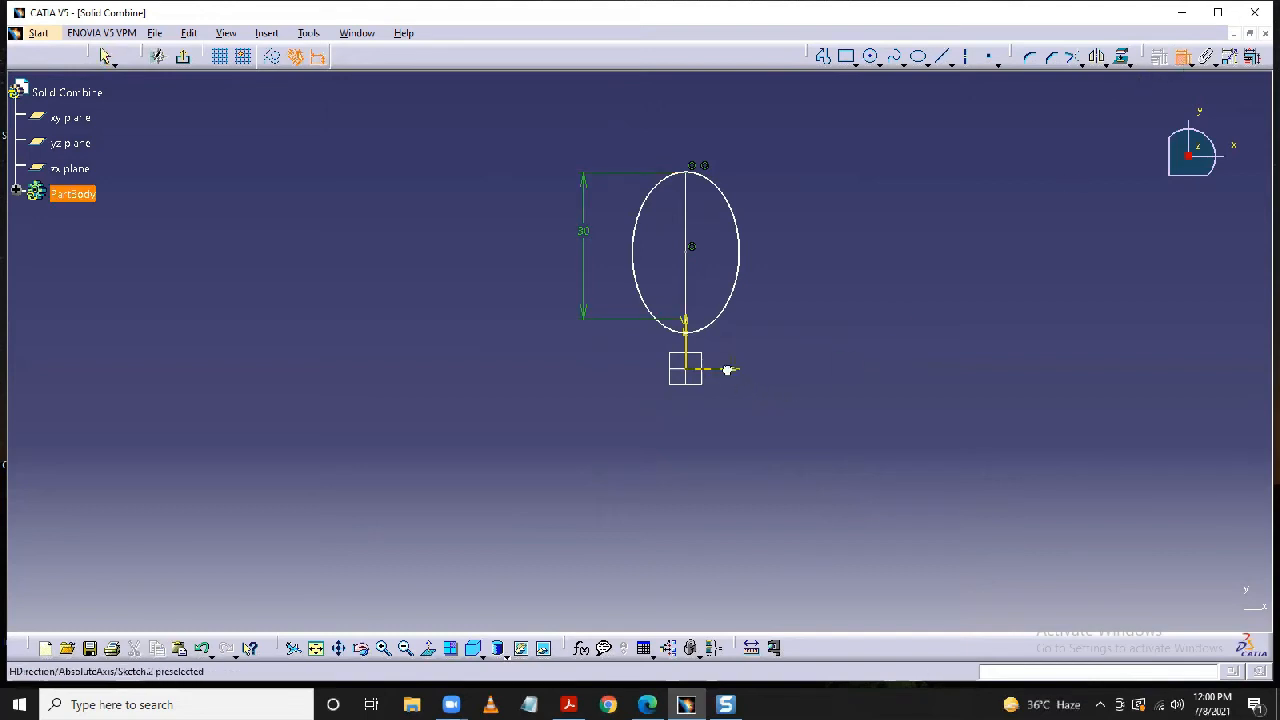
{"action": "left_click", "coordinate": [689, 250]}
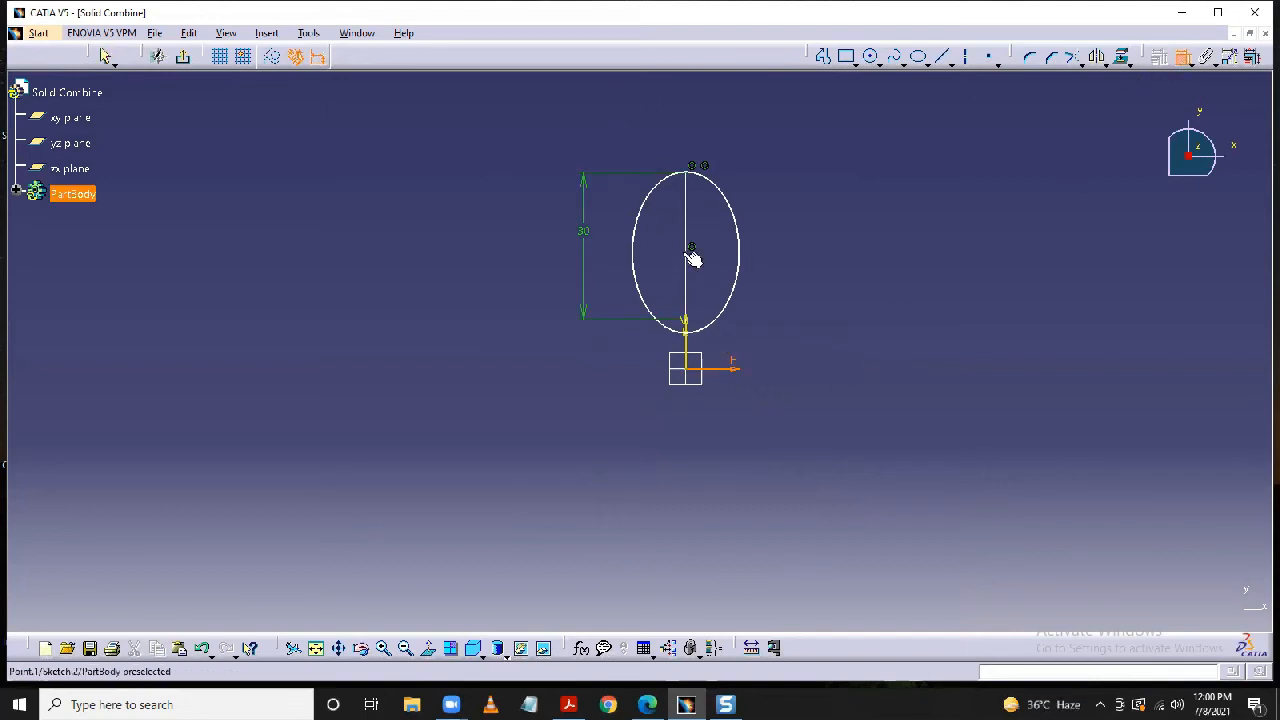
{"action": "left_click", "coordinate": [775, 313]}
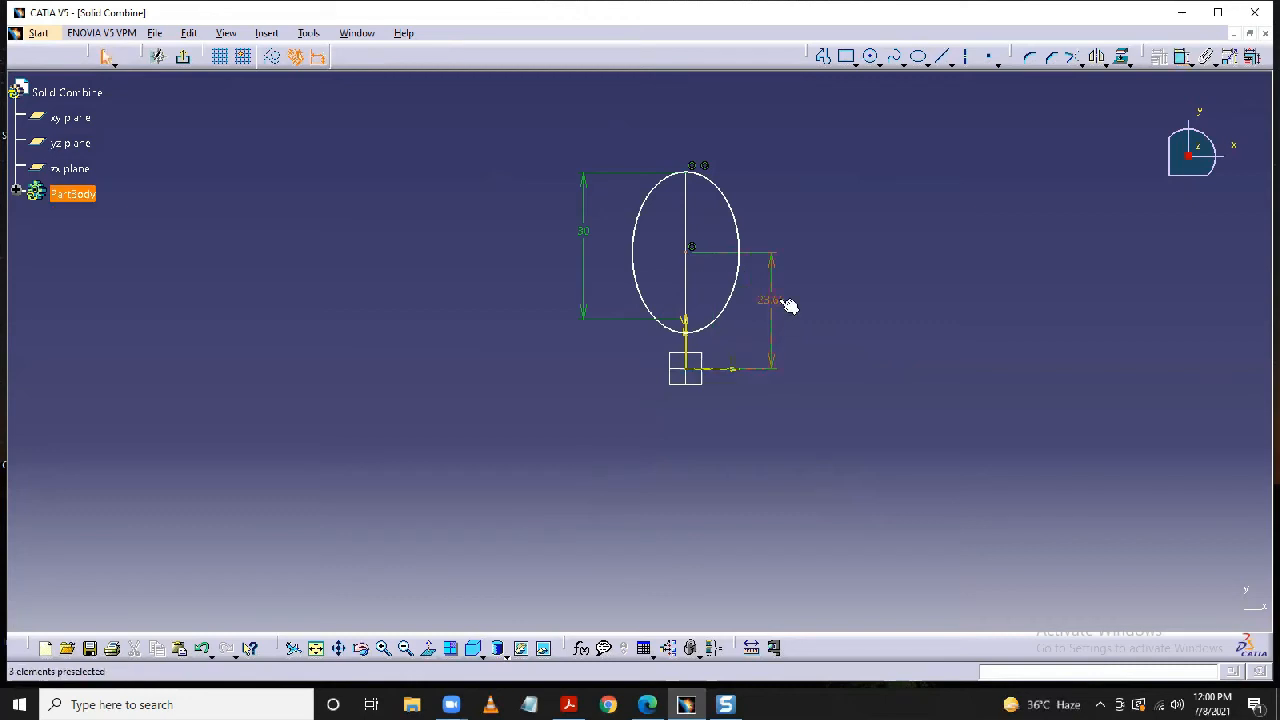
{"action": "double_click", "coordinate": [774, 298]}
{"action": "type", "text": "20"}
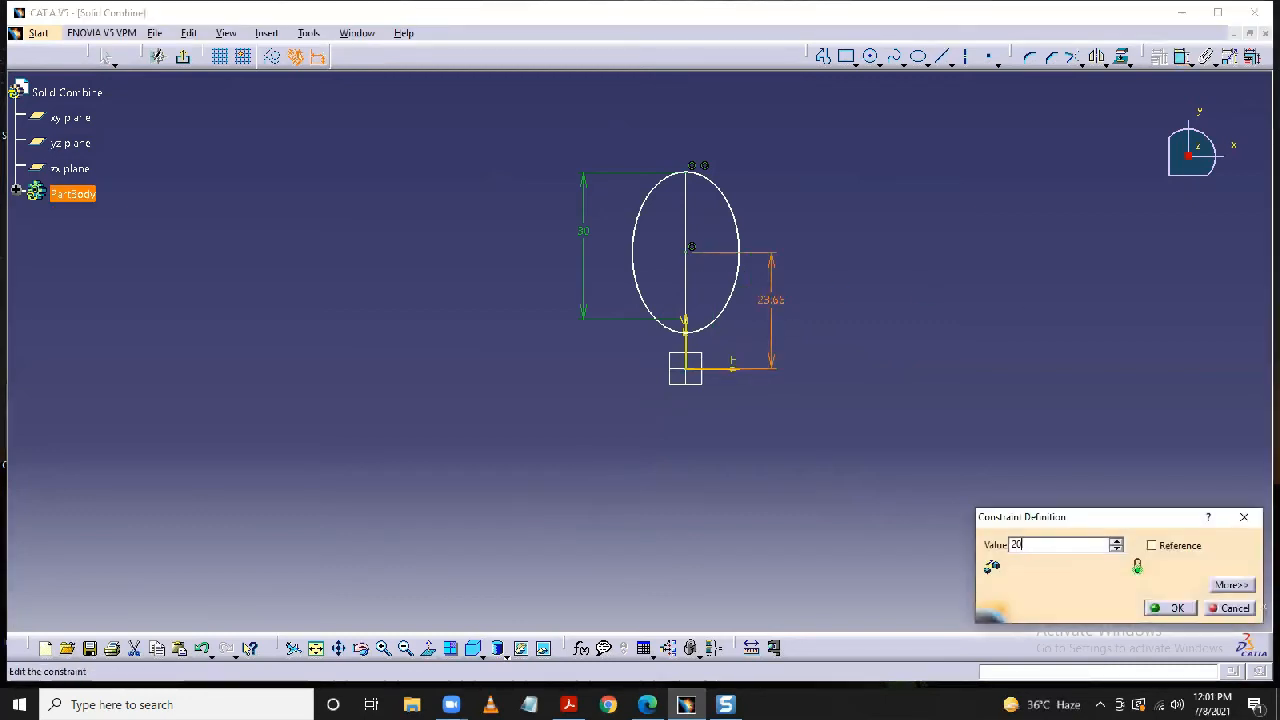
{"action": "key", "text": "Return"}
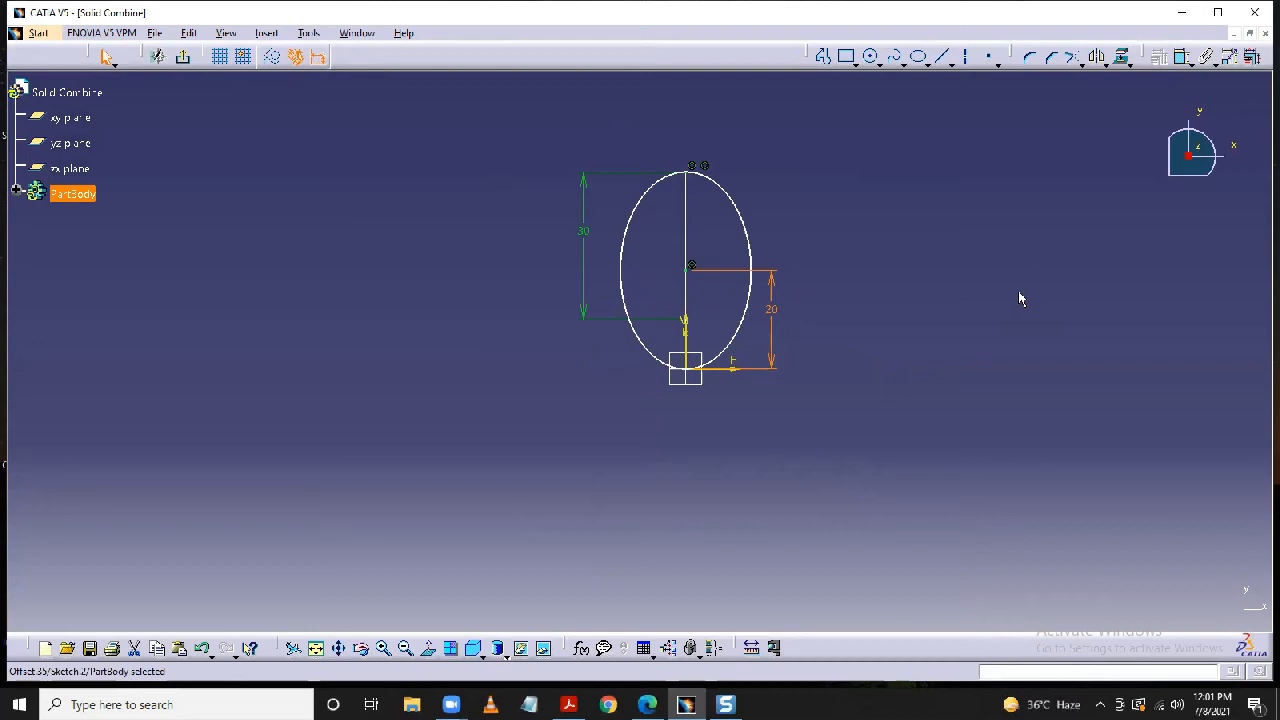
Try an 18 mm distance between the ellipse's centre and the horizontal axis, and undo the change.
{"action": "double_click", "coordinate": [770, 309]}
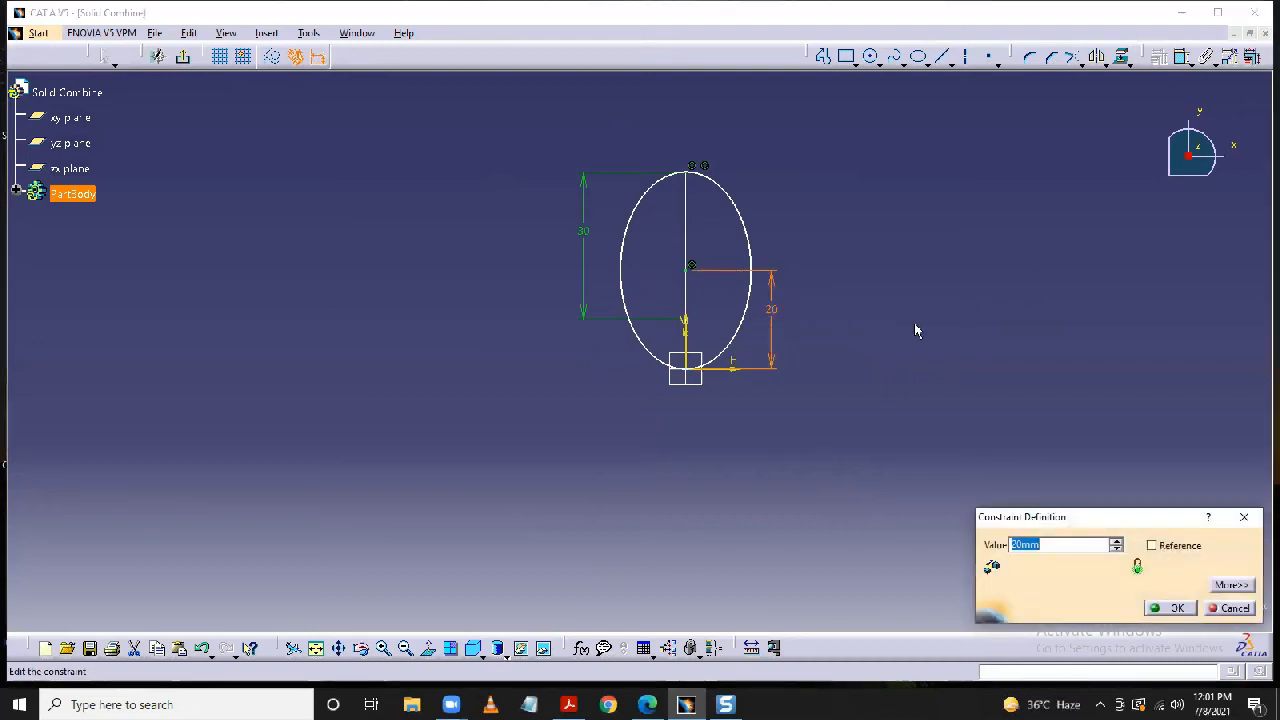
{"action": "type", "text": "1"}
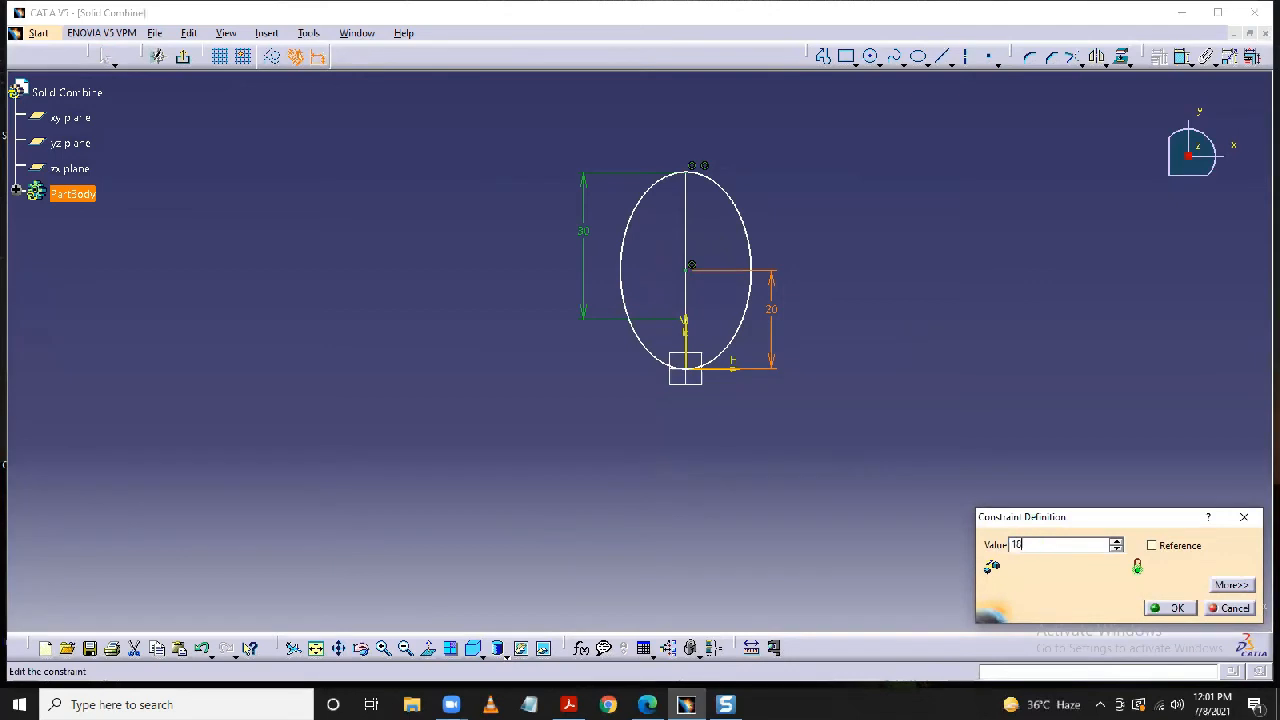
{"action": "type", "text": "0"}
{"action": "key", "text": "Return"}
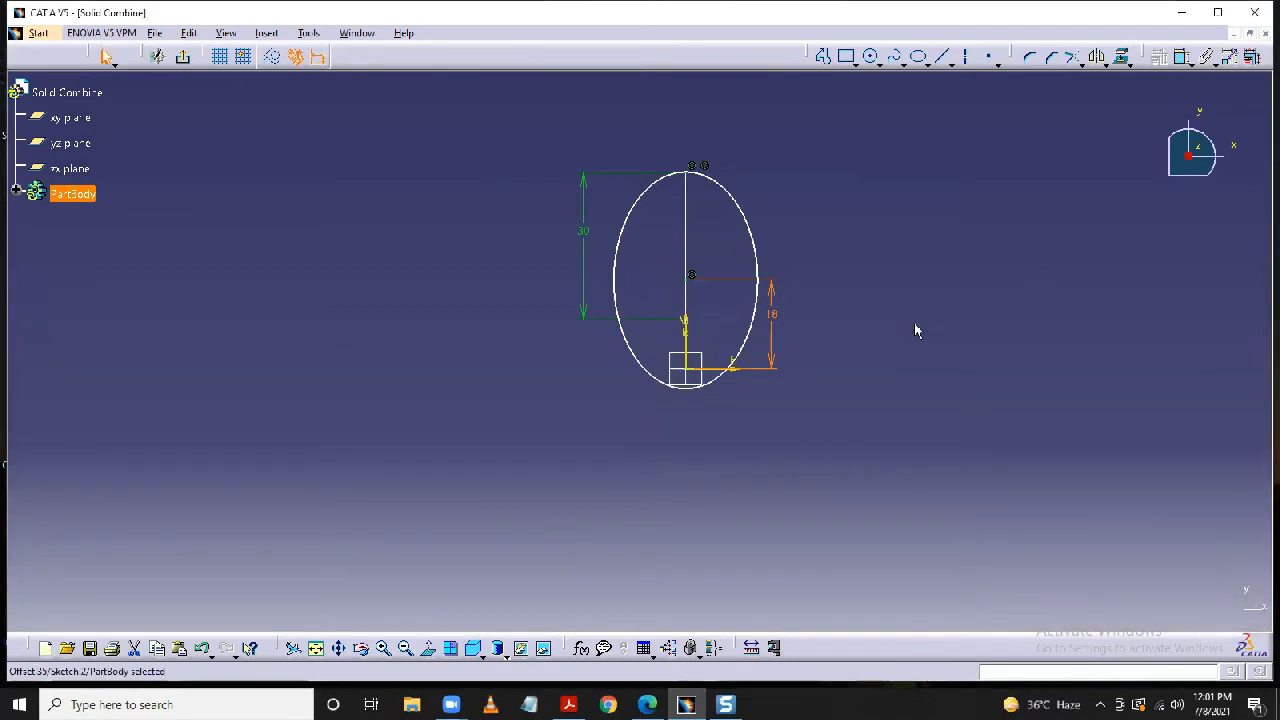
{"action": "key", "text": "ctrl+z"}
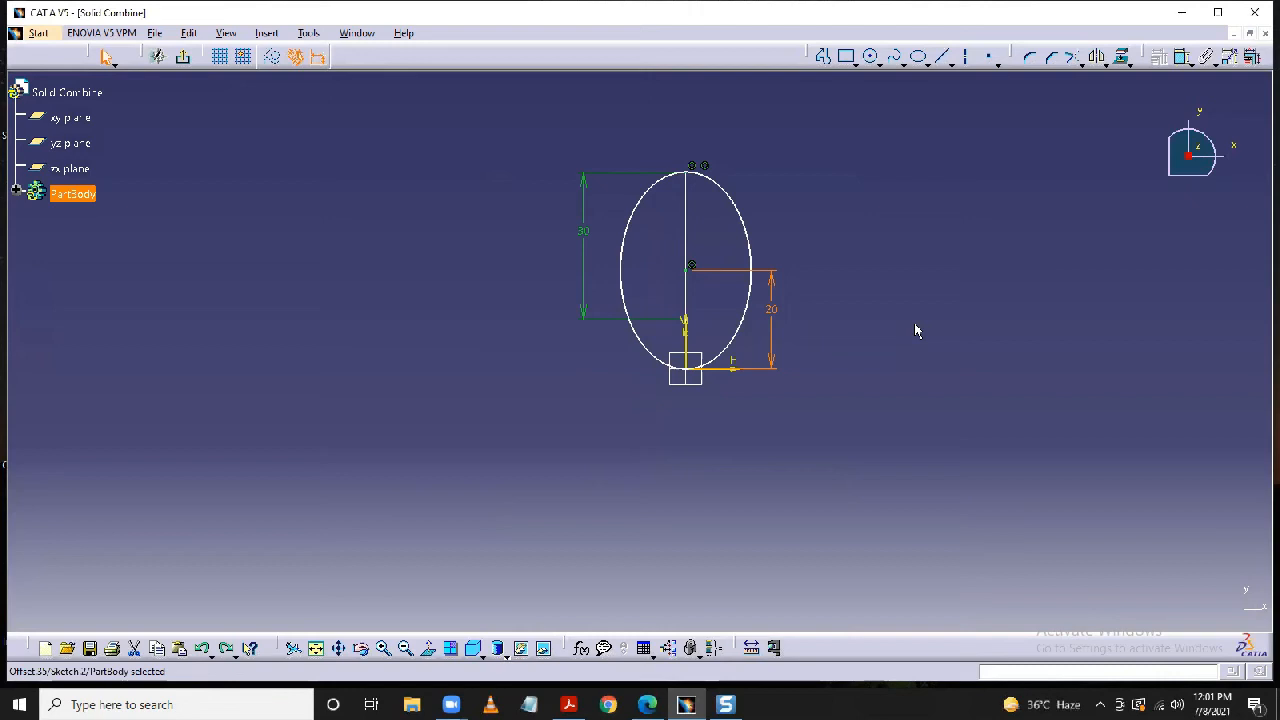
{"action": "left_click", "coordinate": [1181, 58]}
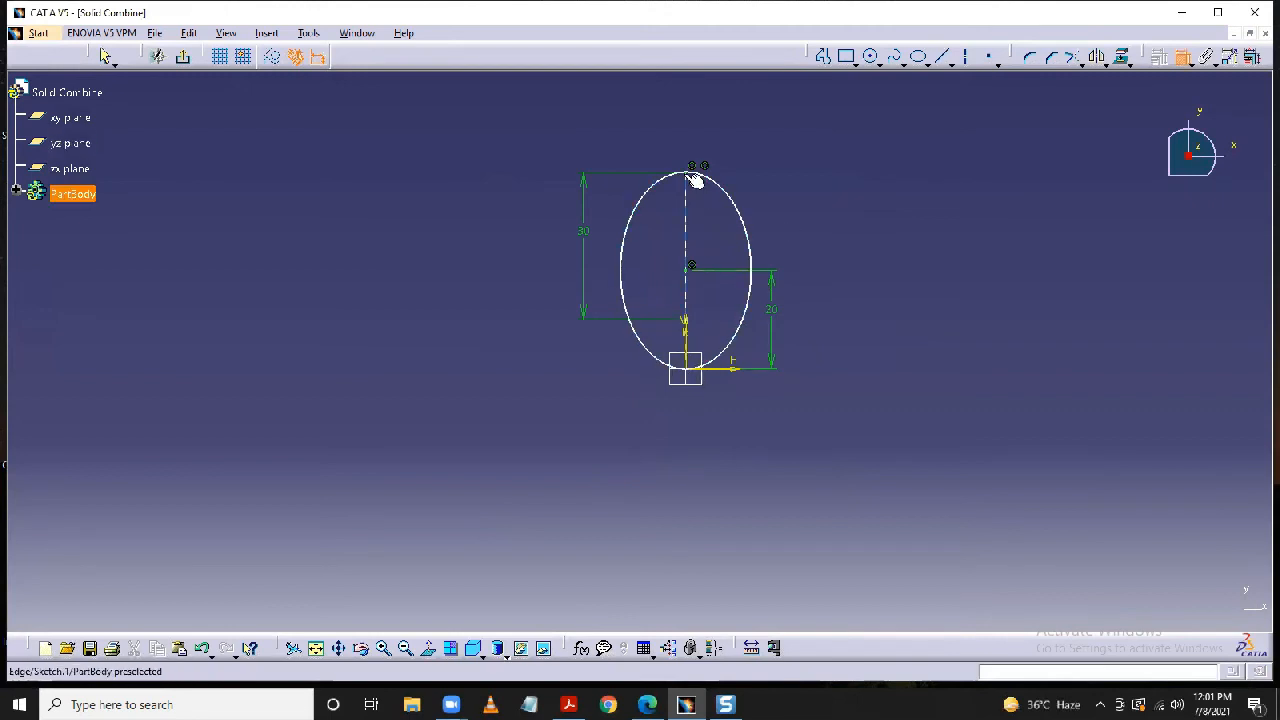
{"action": "left_click", "coordinate": [688, 370]}
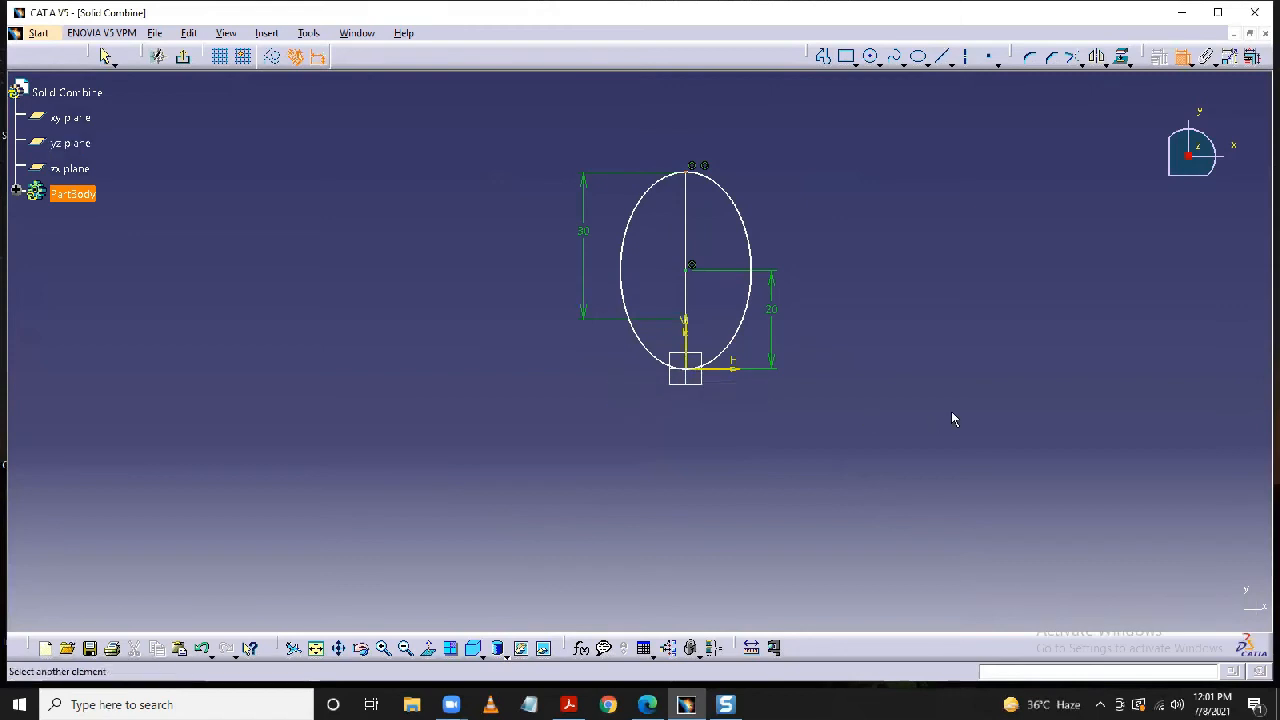
{"action": "left_click", "coordinate": [1181, 62]}
{"action": "left_click", "coordinate": [1011, 226]}
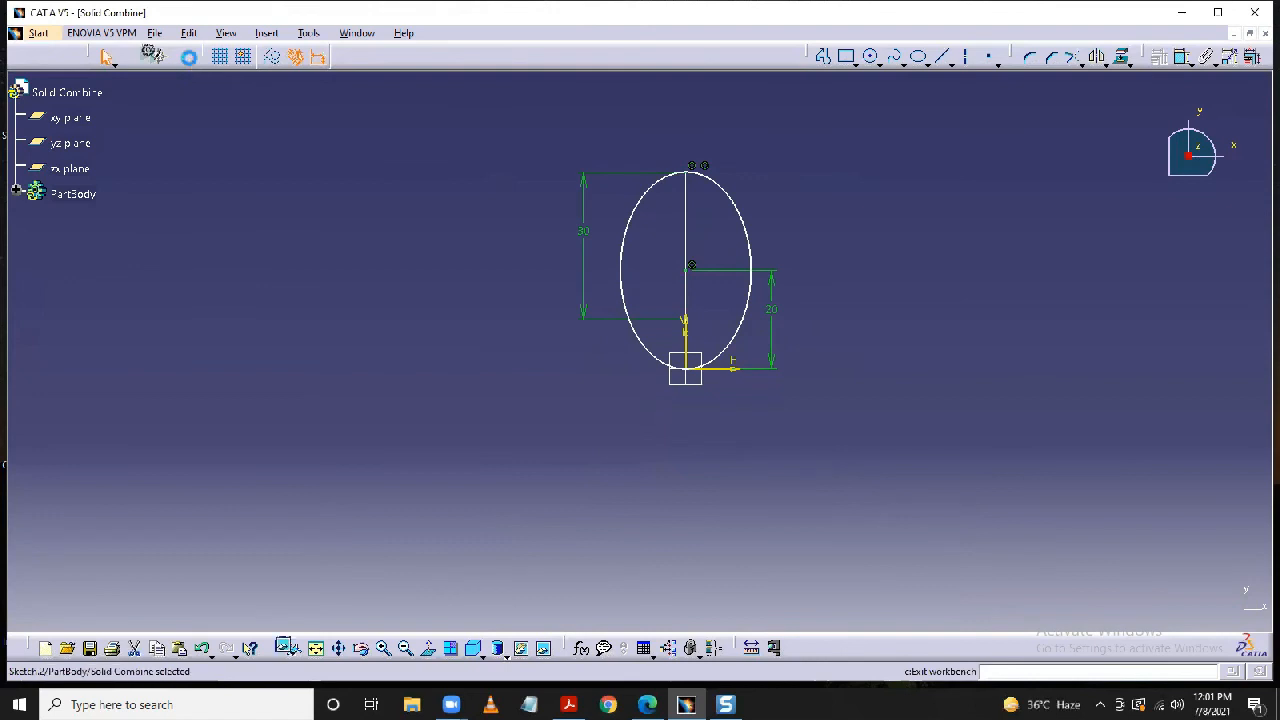
Finish the ellipse sketch and return to the part, with both sketches seen at an angle.
{"action": "left_click", "coordinate": [182, 56]}
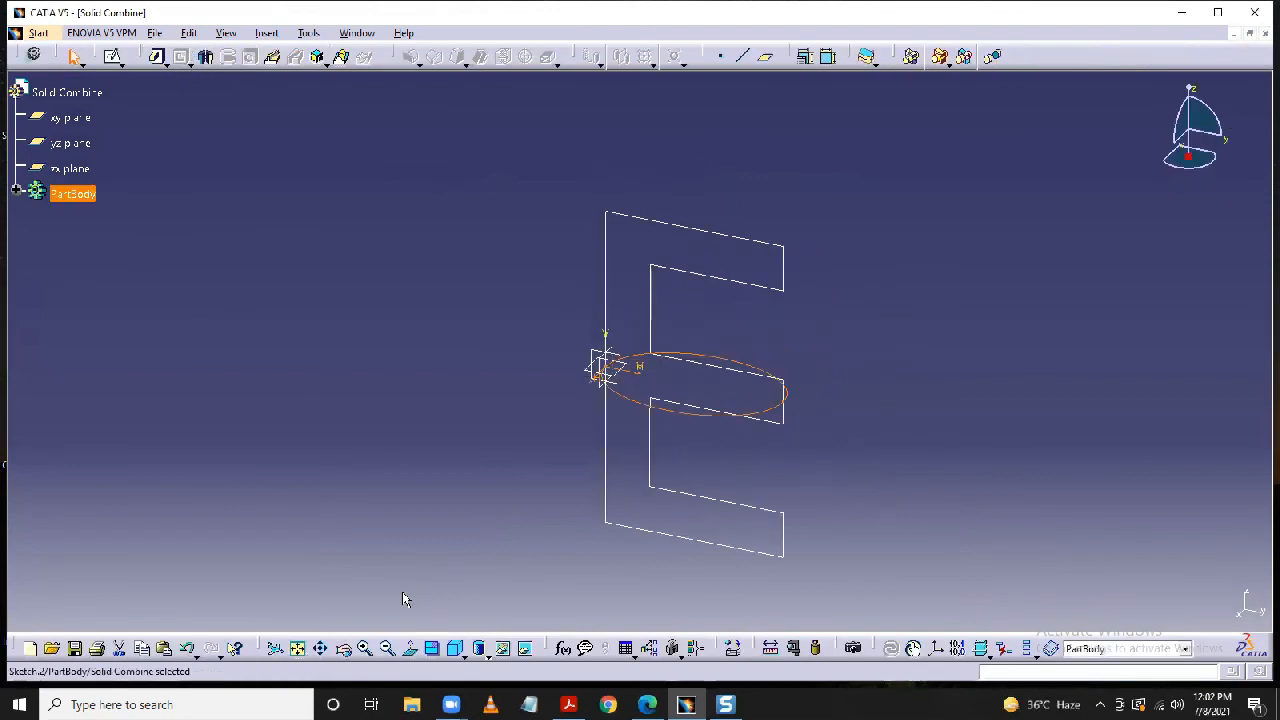
{"action": "left_click", "coordinate": [343, 648]}
{"action": "left_click_drag", "start_coordinate": [523, 269], "coordinate": [500, 291]}
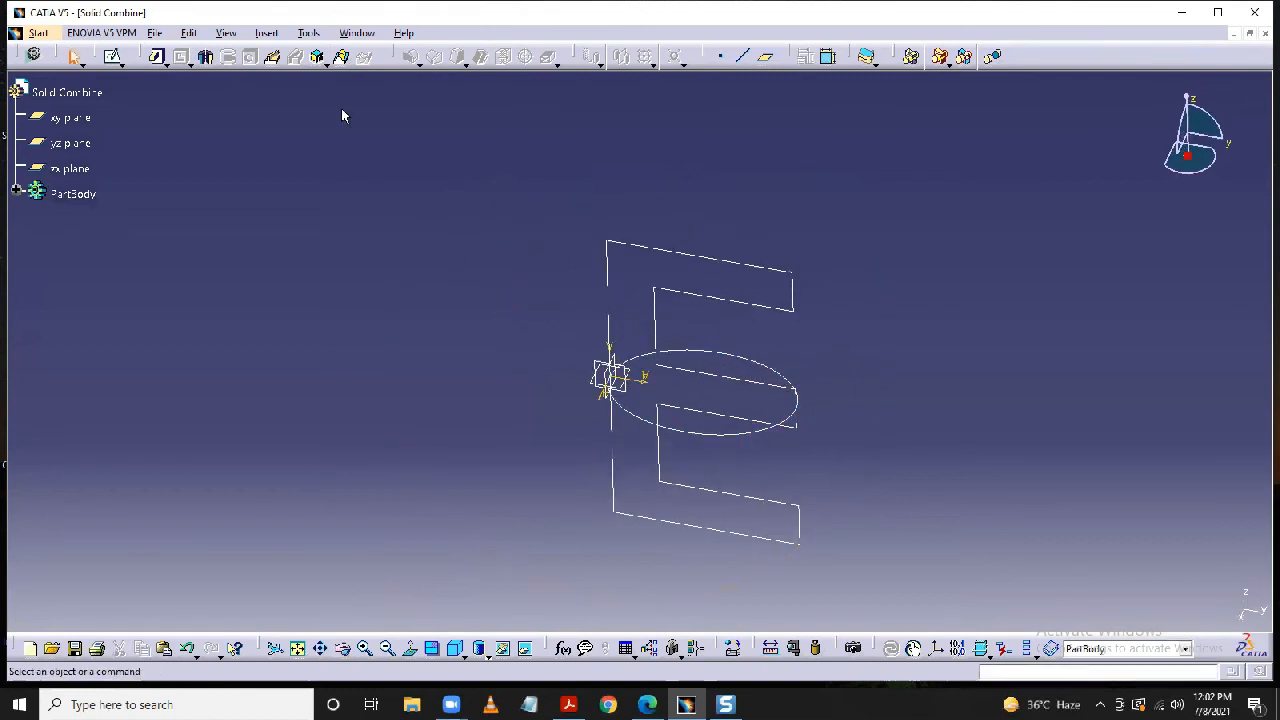
Create a Solid Combine with the ellipse sketch as first profile and the E-shaped sketch as second, both normal to profile.
{"action": "left_click", "coordinate": [320, 58]}
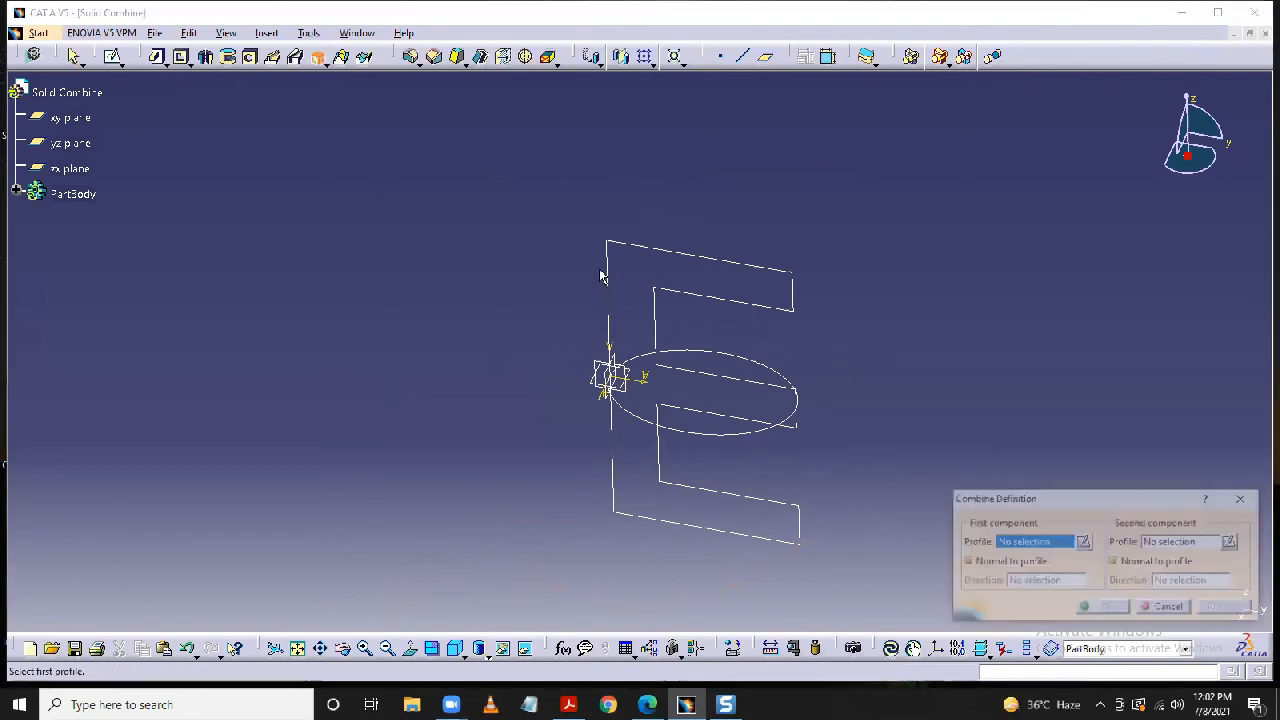
{"action": "left_click", "coordinate": [718, 358]}
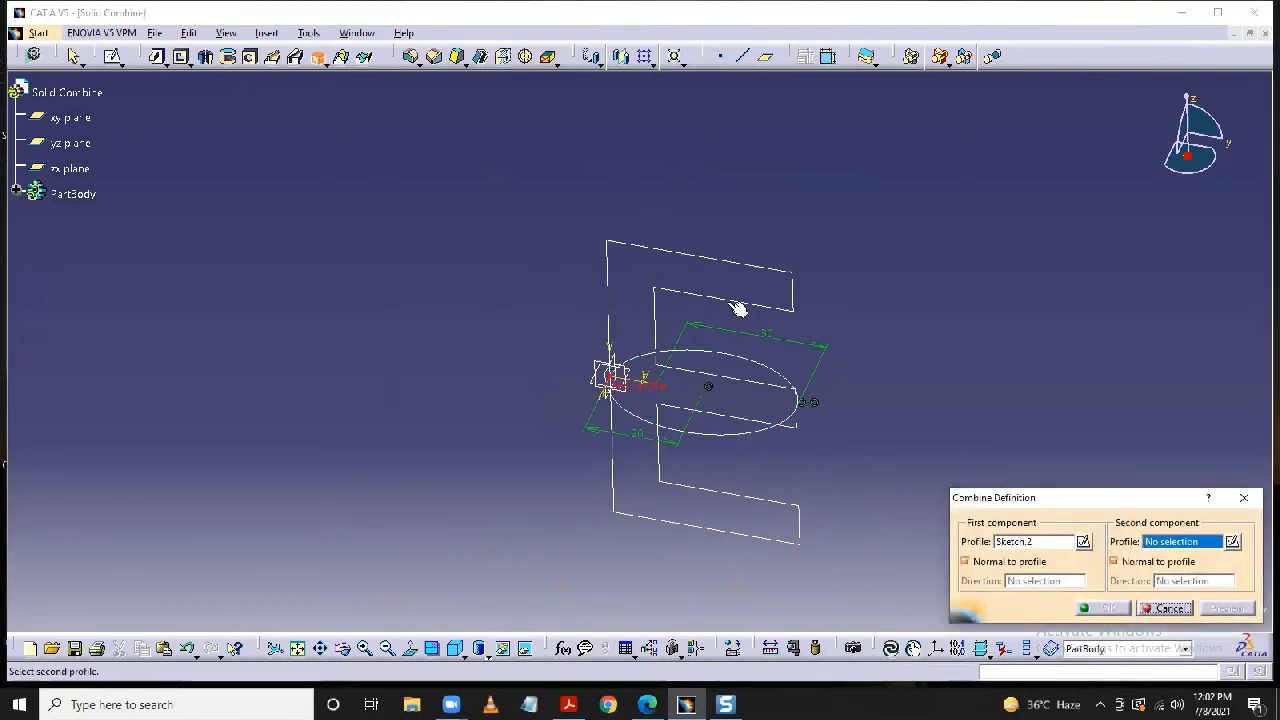
{"action": "left_click", "coordinate": [740, 304]}
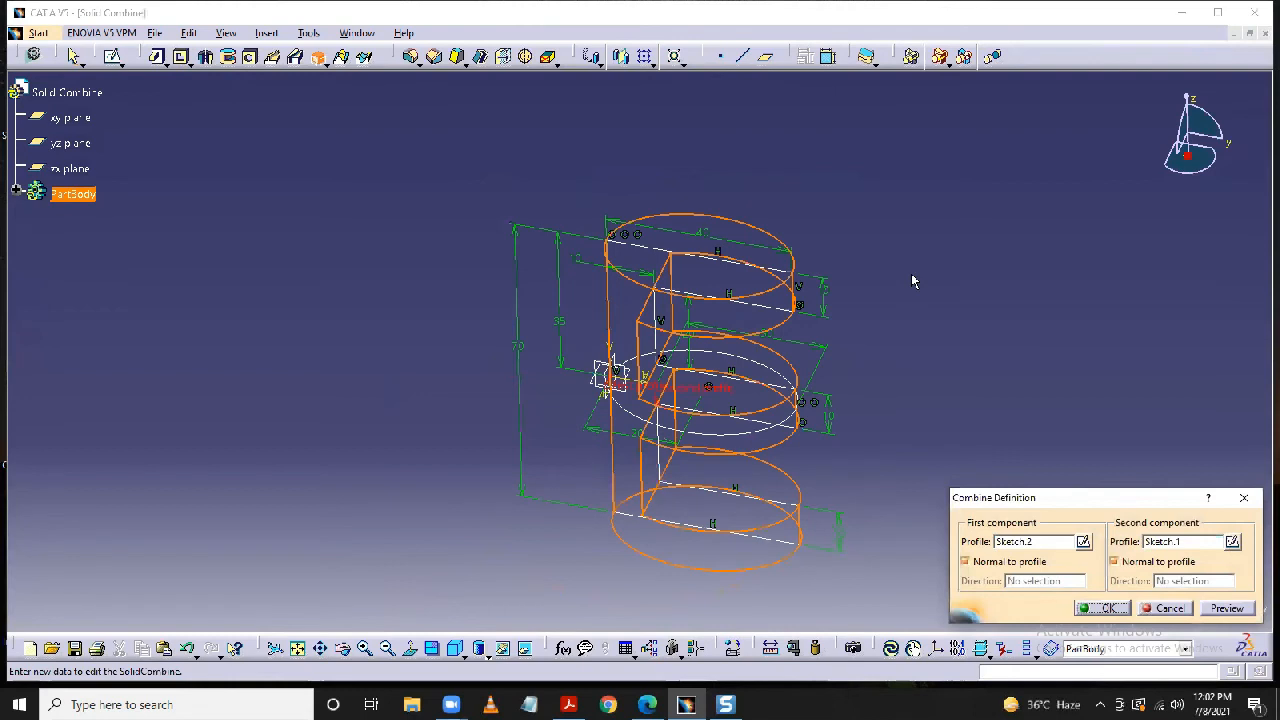
{"action": "left_click", "coordinate": [1102, 608]}
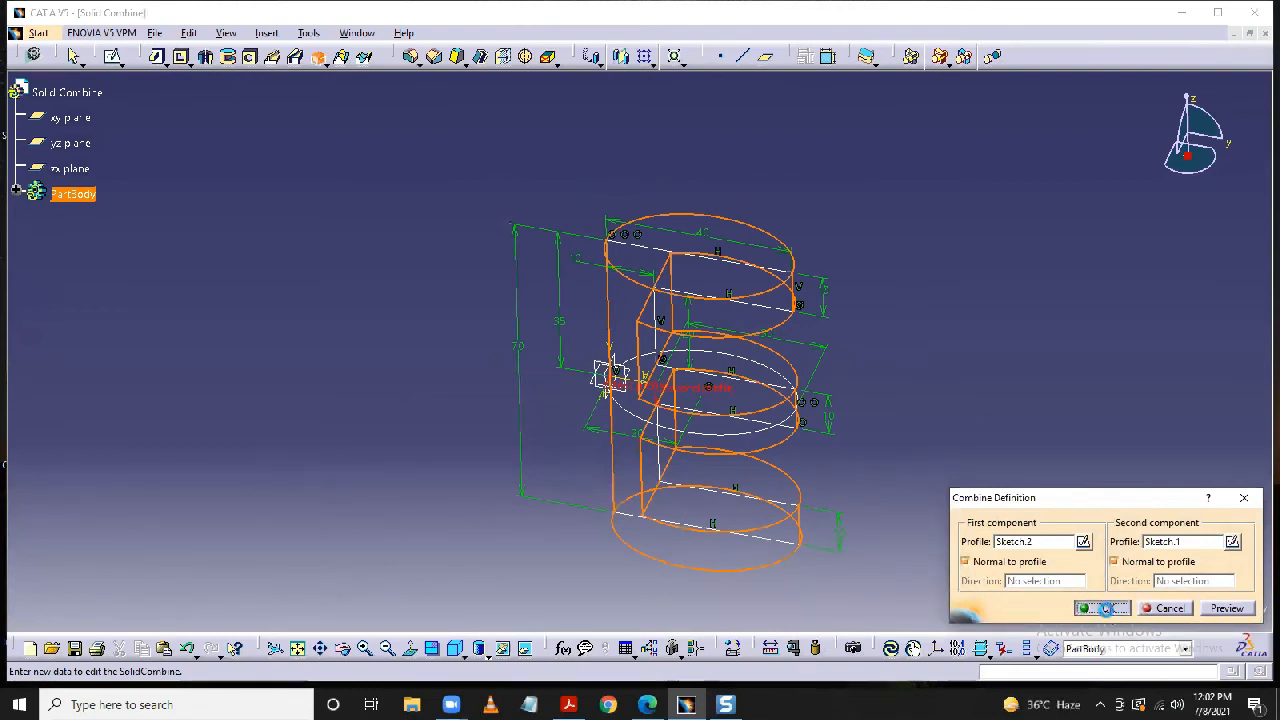
{"action": "left_click", "coordinate": [1031, 428]}
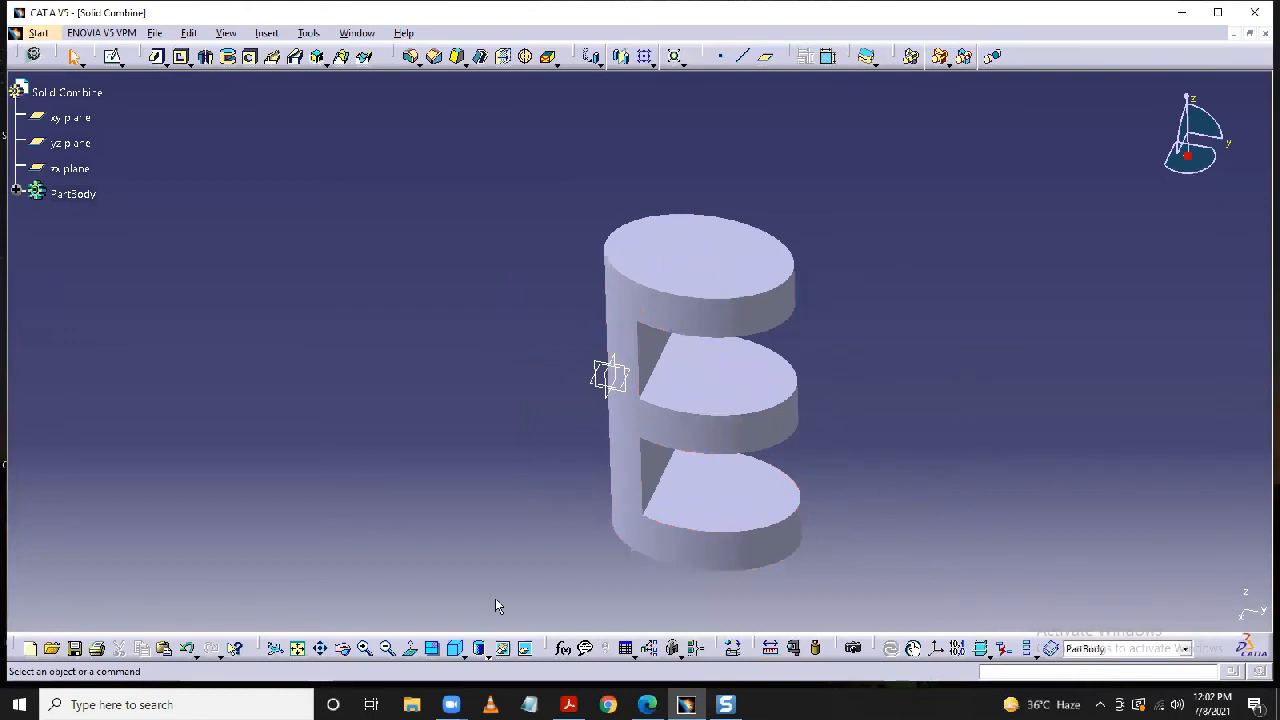
Examine the combined solid from several angles, including the standard top and front views.
{"action": "left_click", "coordinate": [342, 648]}
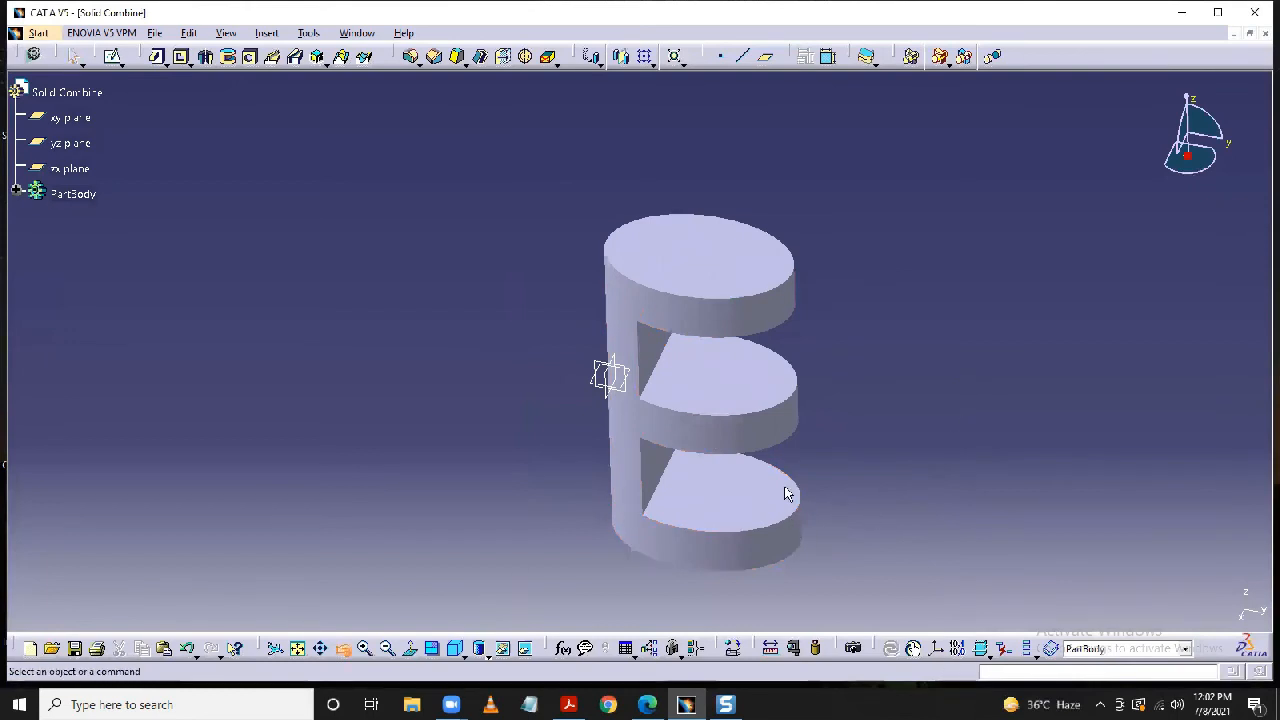
{"action": "left_click_drag", "start_coordinate": [868, 477], "coordinate": [948, 490]}
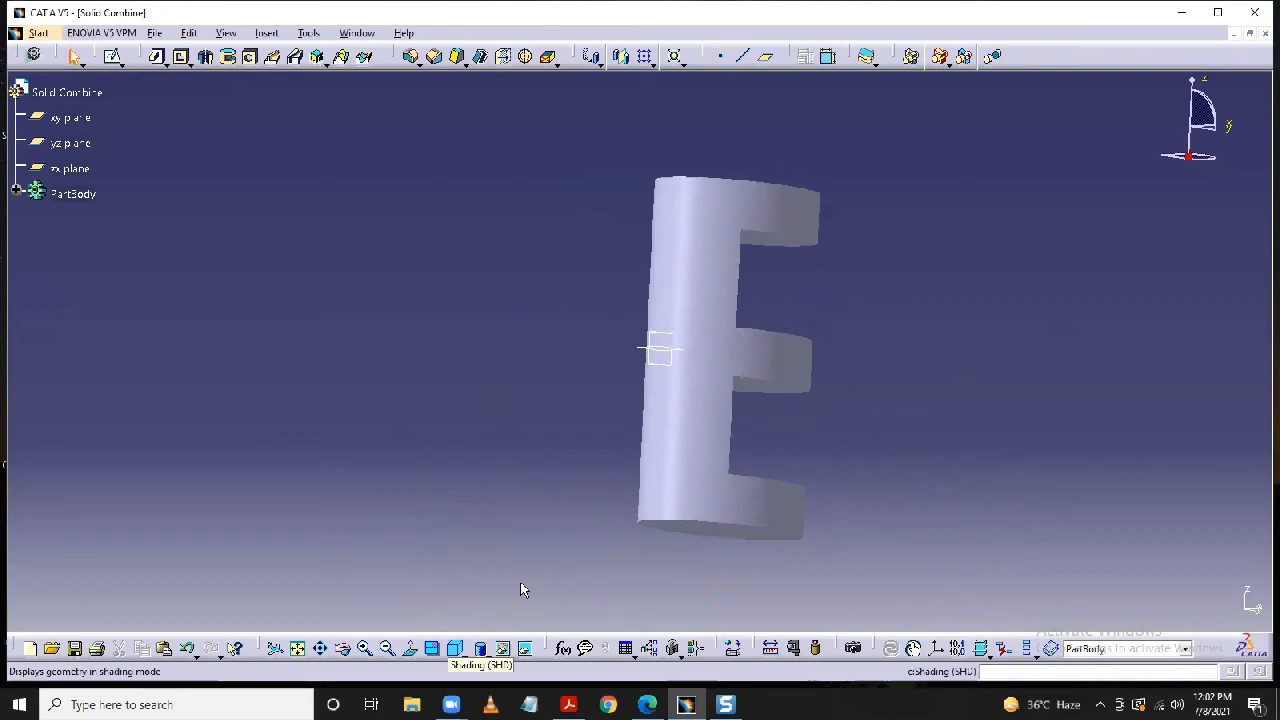
{"action": "left_click", "coordinate": [484, 654]}
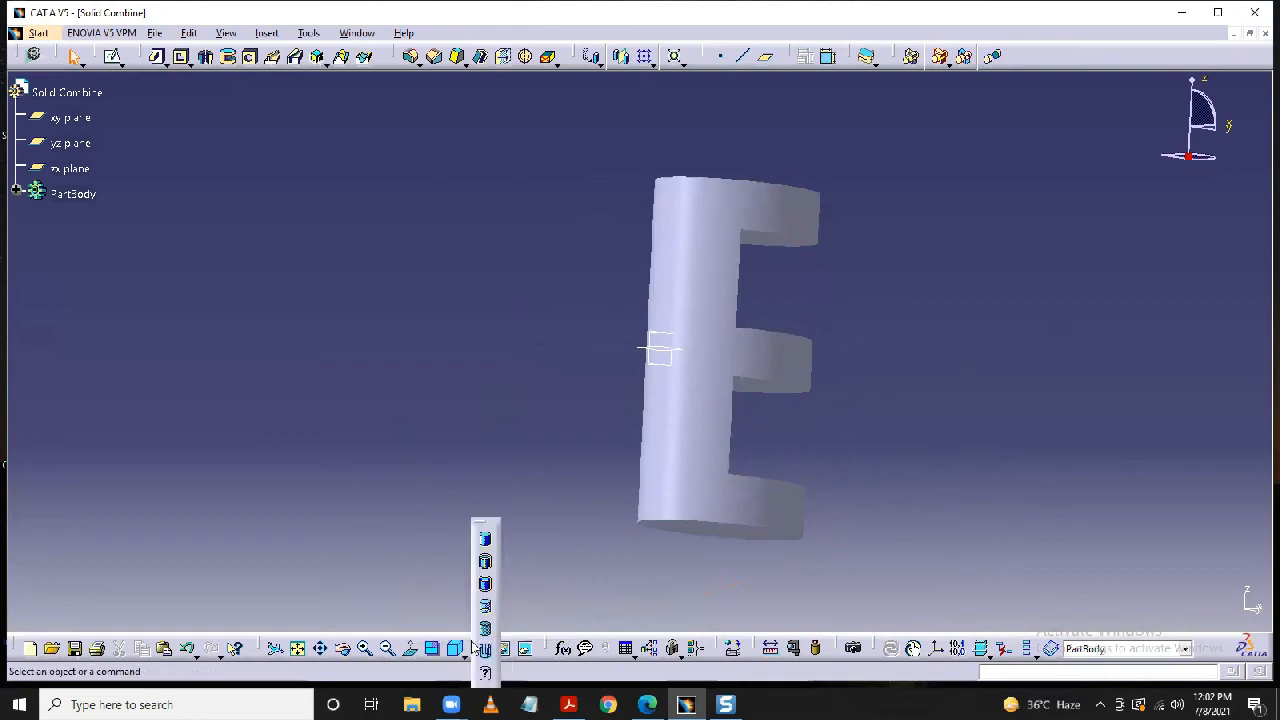
{"action": "left_click", "coordinate": [463, 652]}
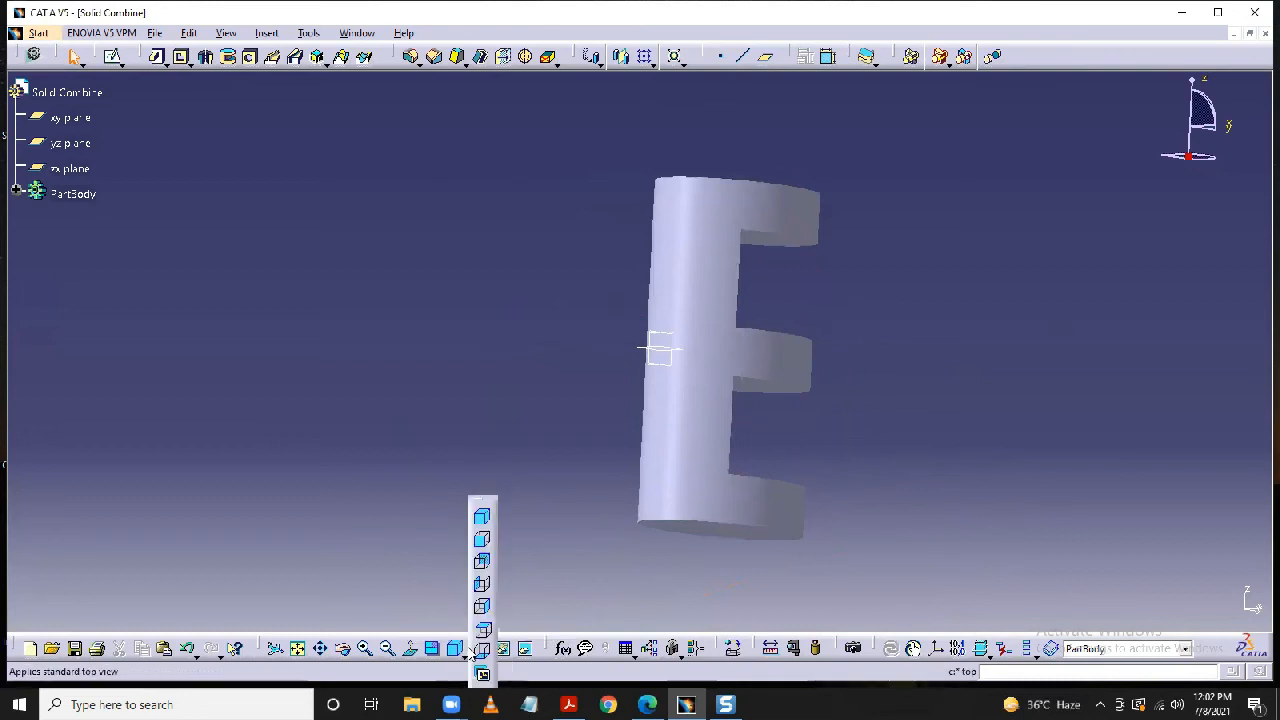
{"action": "left_click", "coordinate": [482, 628]}
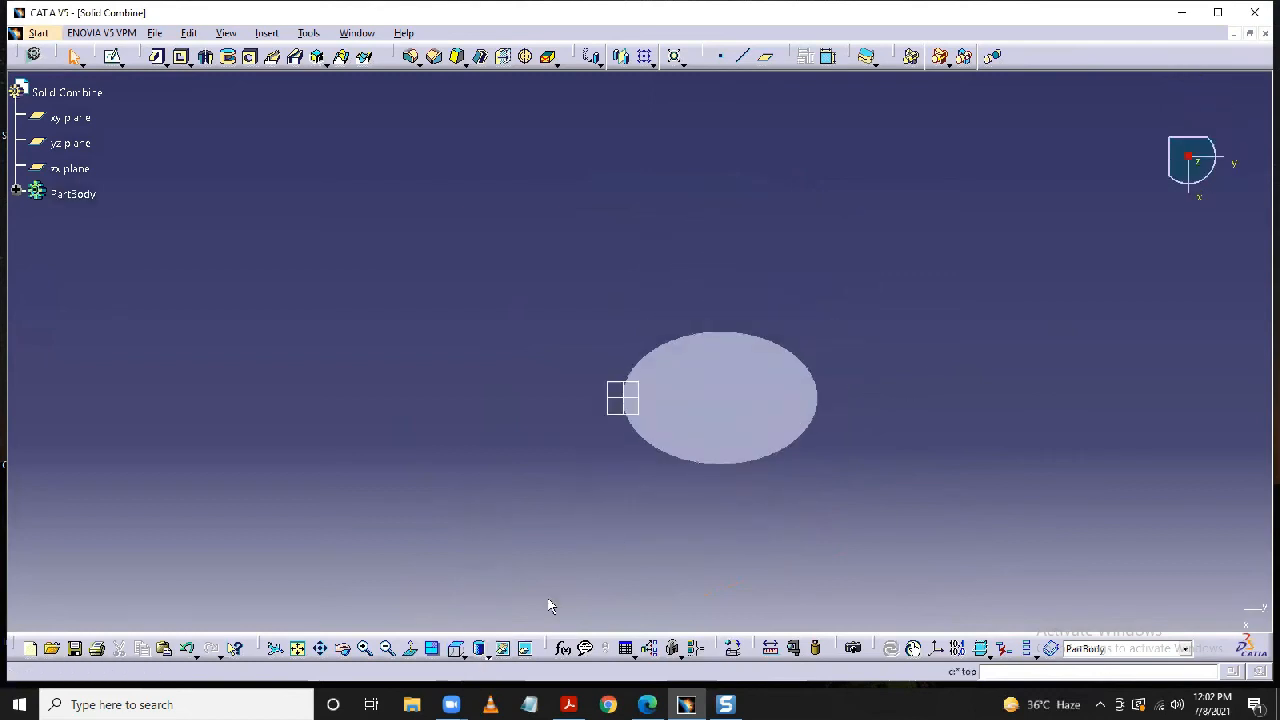
{"action": "left_click", "coordinate": [463, 652]}
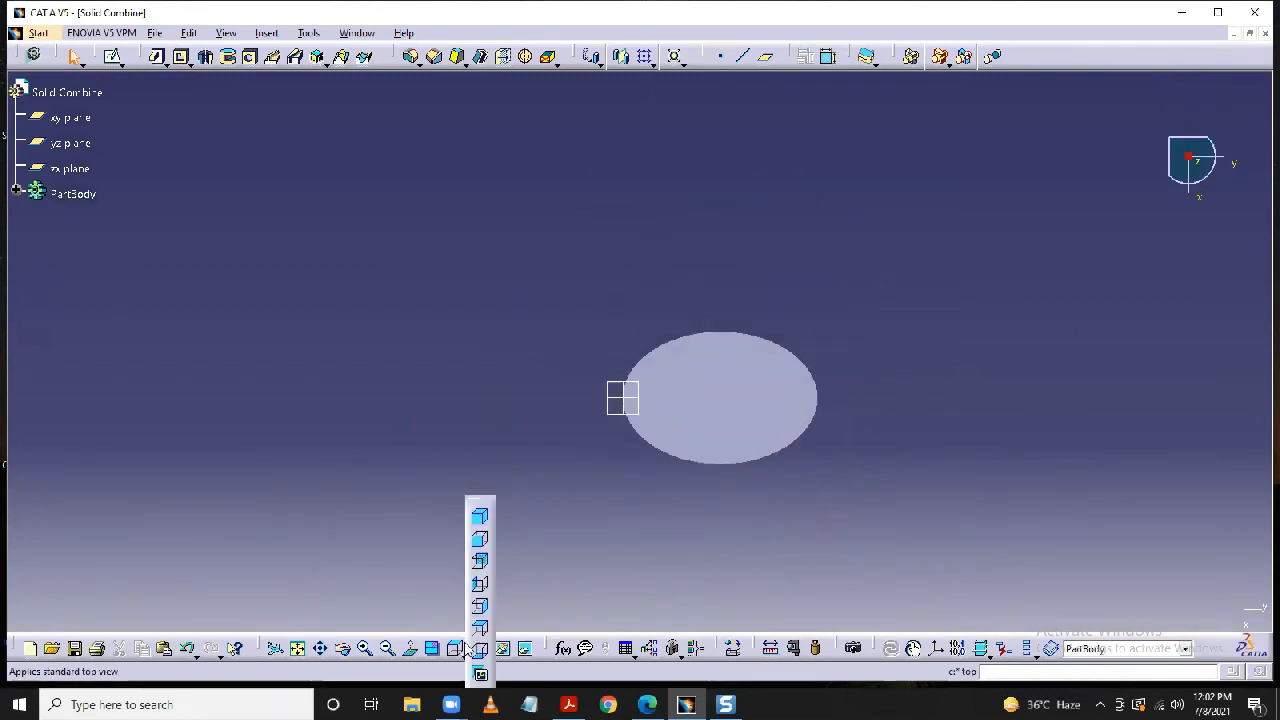
{"action": "left_click", "coordinate": [481, 542]}
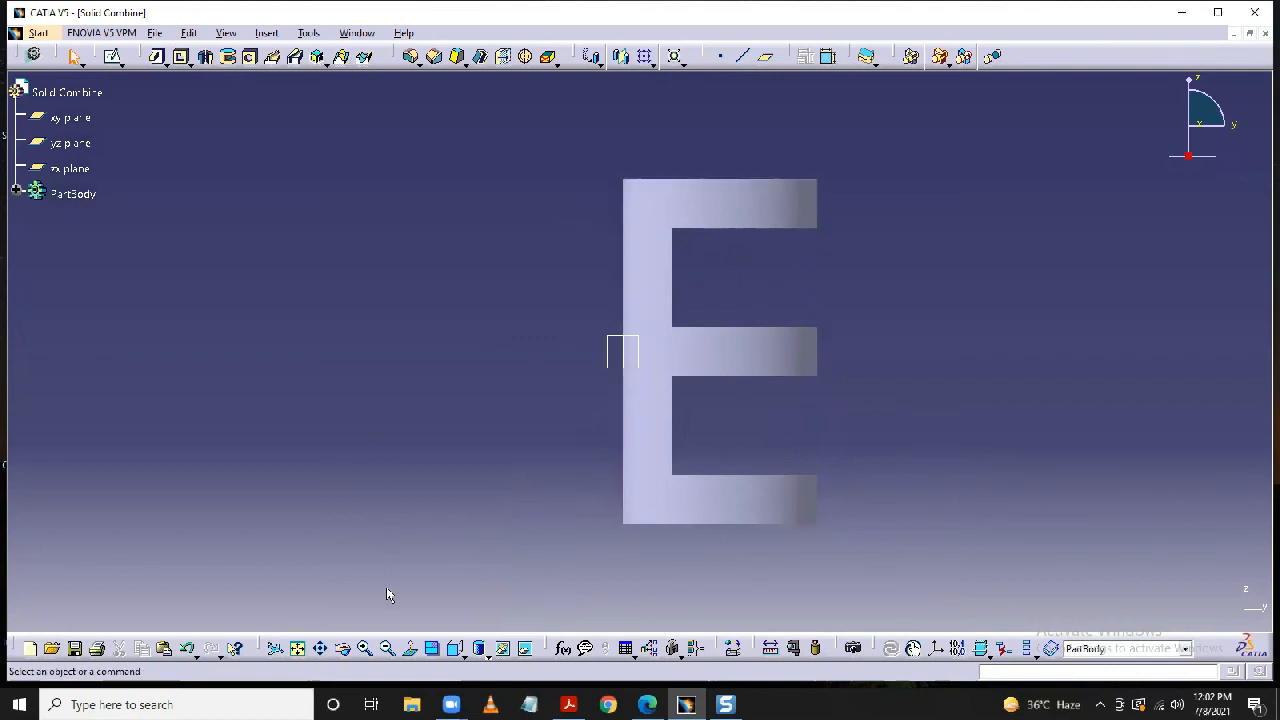
{"action": "left_click", "coordinate": [343, 648]}
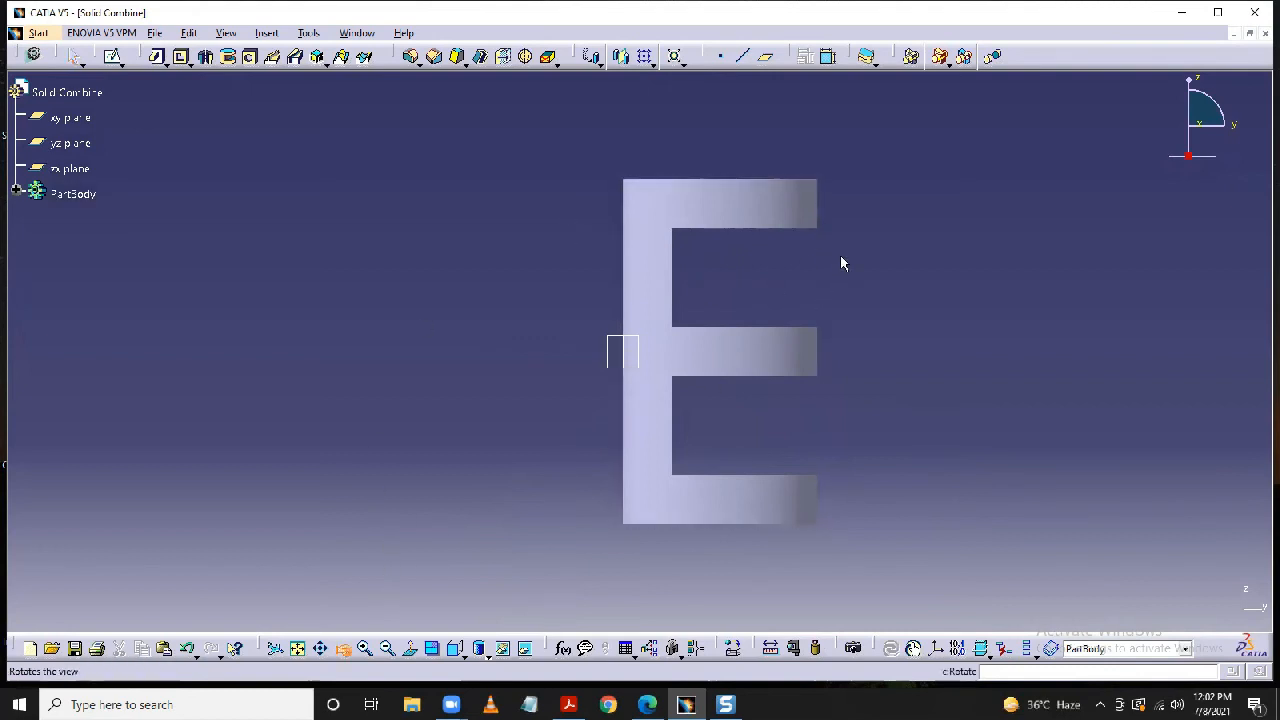
{"action": "left_click_drag", "start_coordinate": [841, 263], "coordinate": [725, 346]}
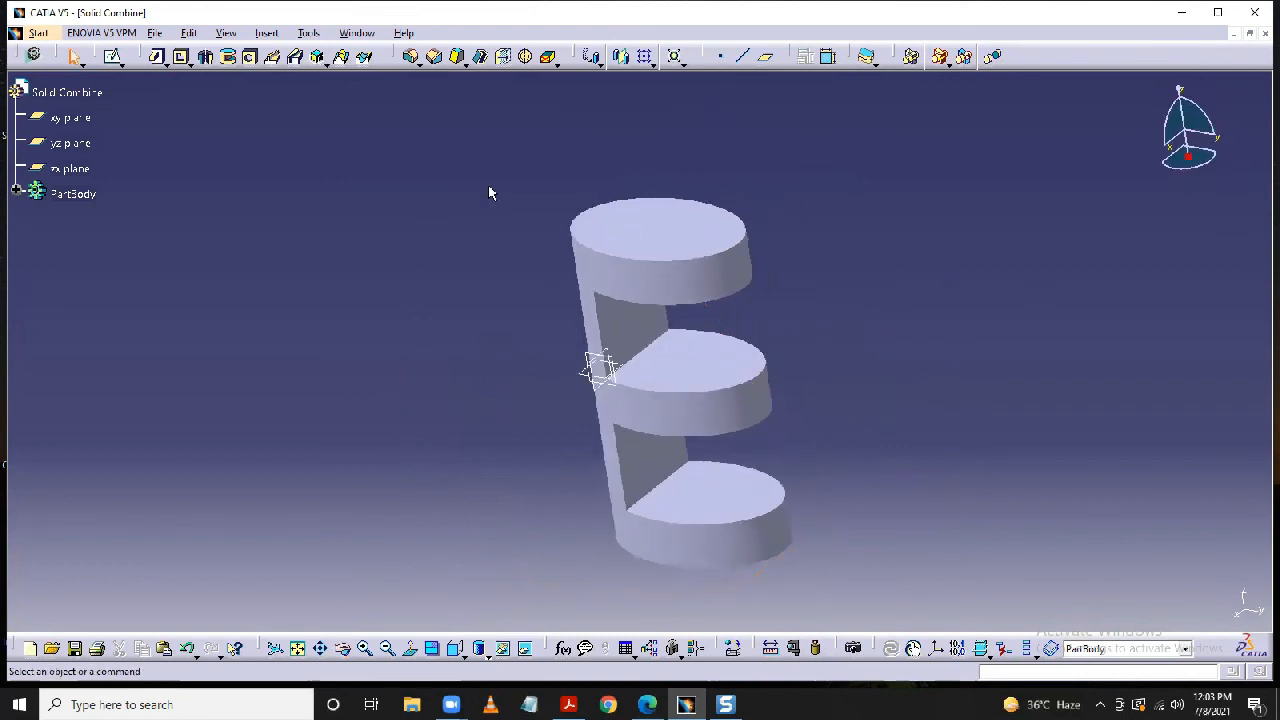
Fillet the four inner edges where the three elliptical shelves meet the back wall with a 3 mm radius.
{"action": "left_click", "coordinate": [411, 57]}
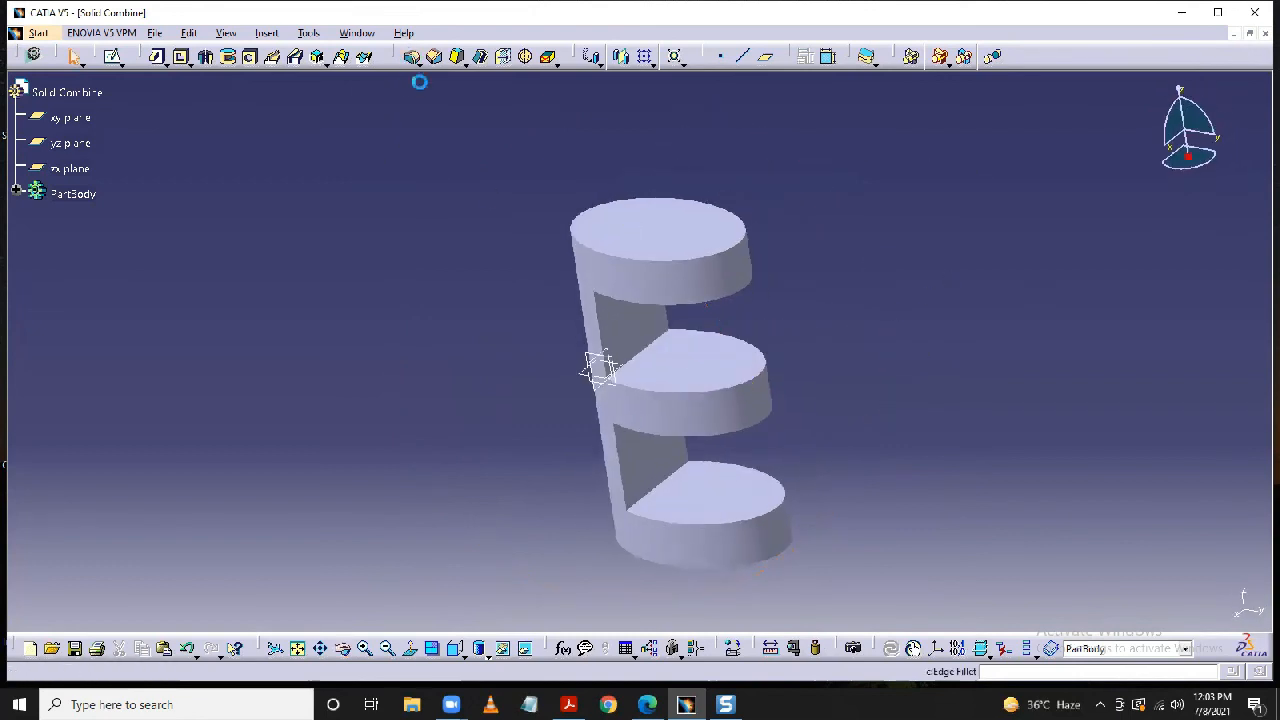
{"action": "left_click", "coordinate": [634, 352]}
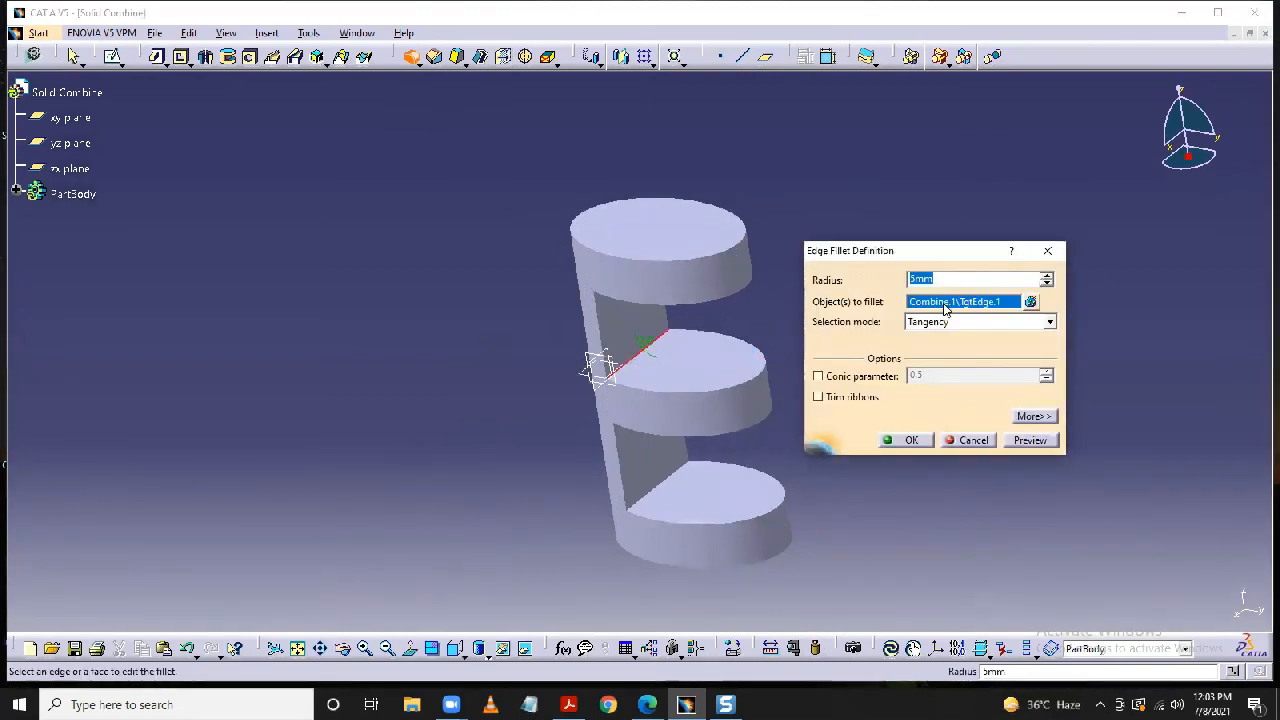
{"action": "type", "text": "3"}
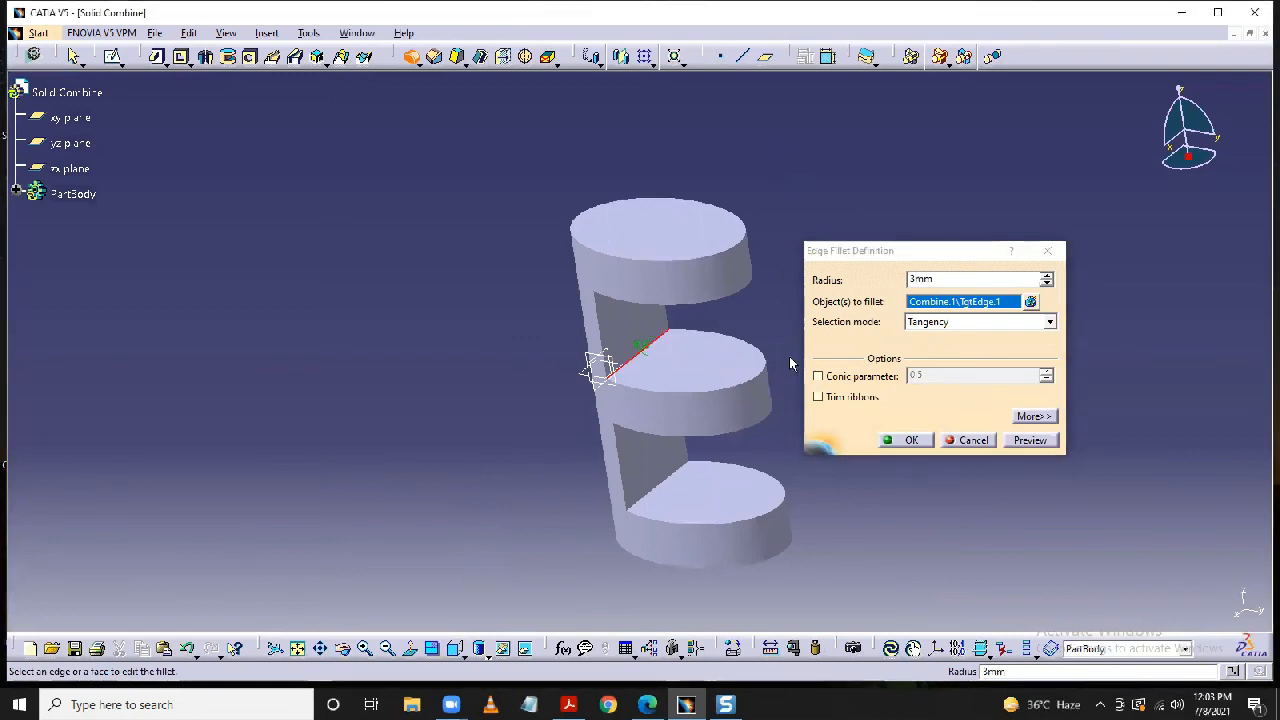
{"action": "left_click", "coordinate": [666, 482]}
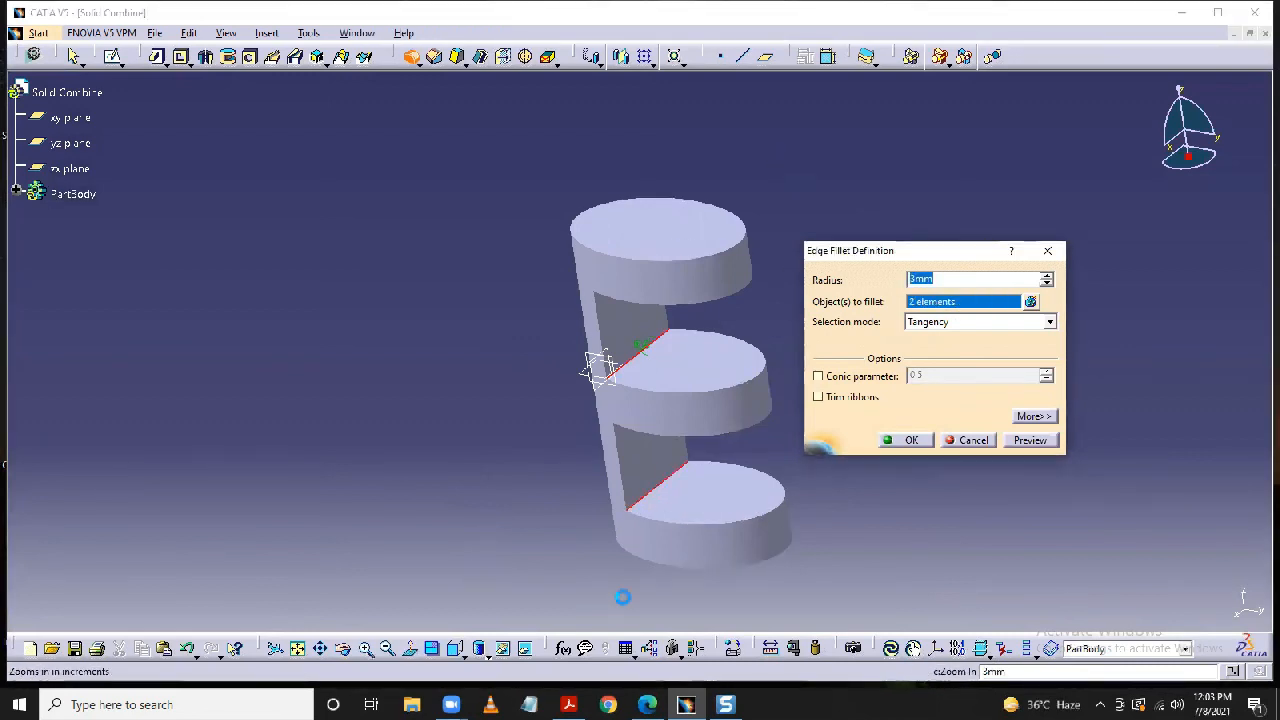
{"action": "key", "text": "Return"}
{"action": "middle_click_drag", "start_coordinate": [516, 551], "coordinate": [600, 335]}
{"action": "left_click", "coordinate": [648, 358]}
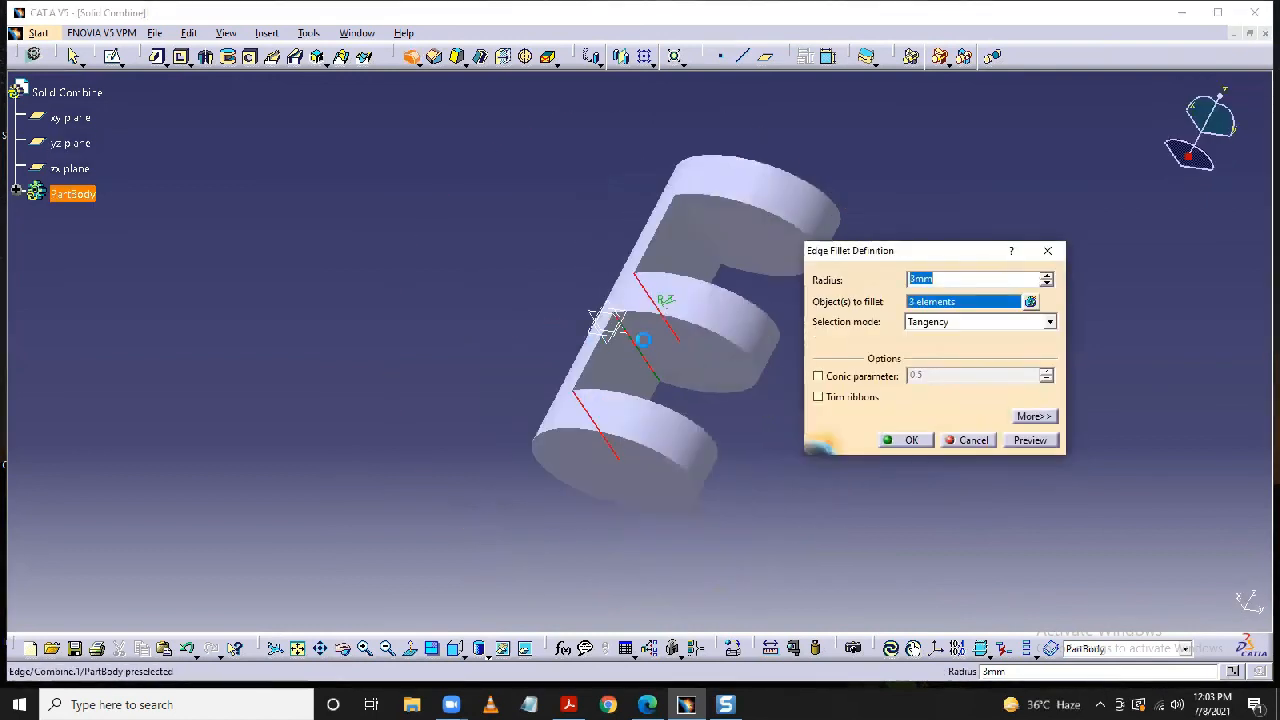
{"action": "left_click", "coordinate": [724, 254]}
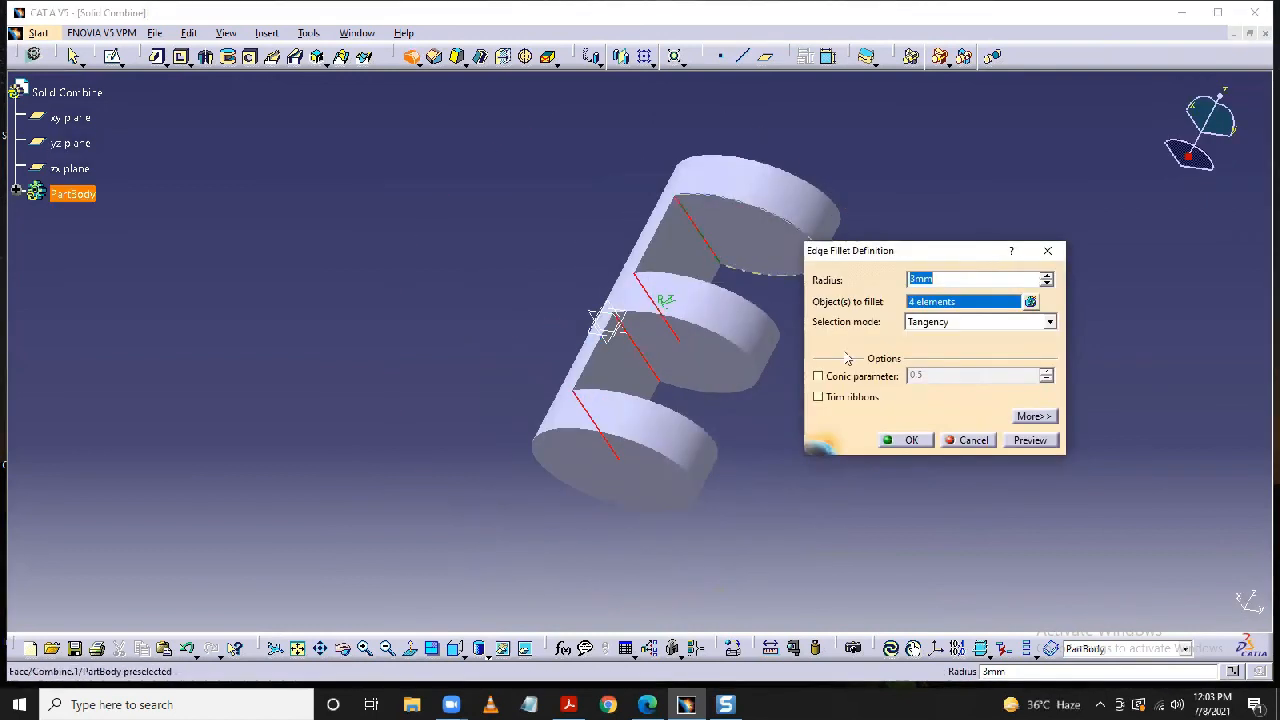
{"action": "left_click", "coordinate": [906, 440]}
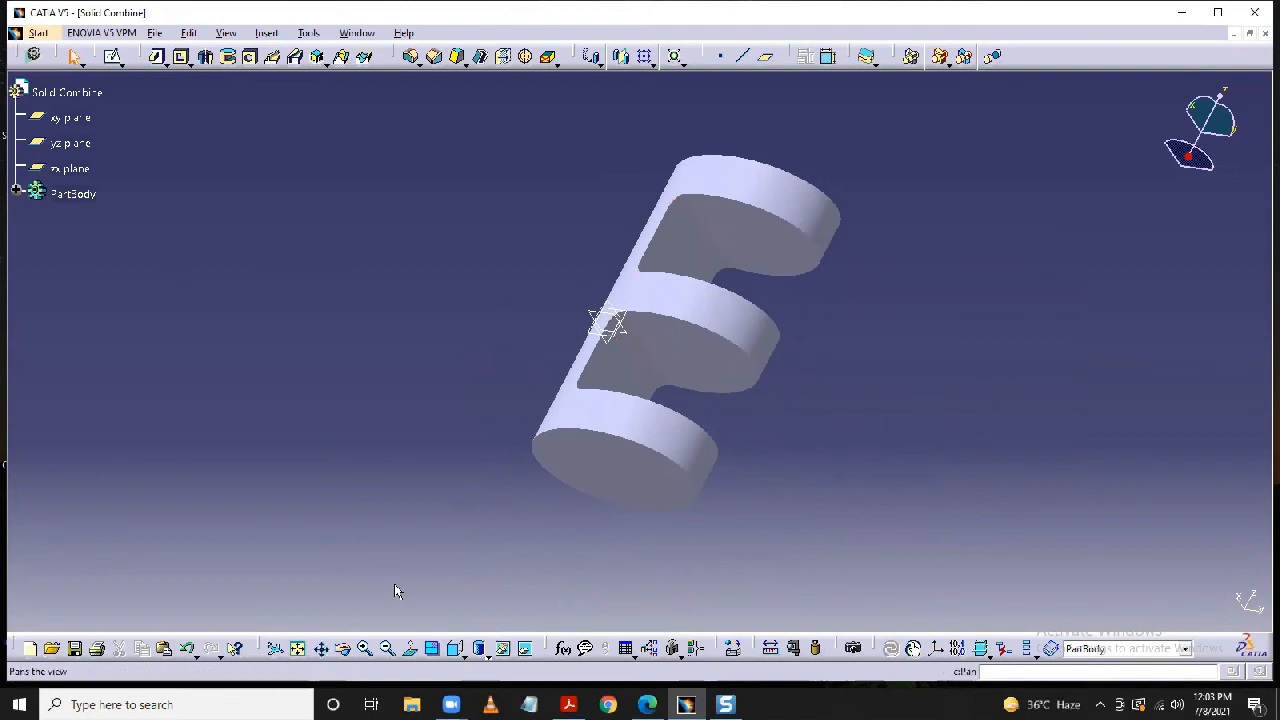
{"action": "left_click", "coordinate": [342, 648]}
{"action": "left_click_drag", "start_coordinate": [612, 207], "coordinate": [493, 432]}
{"action": "middle_click_drag", "start_coordinate": [900, 425], "coordinate": [845, 356]}
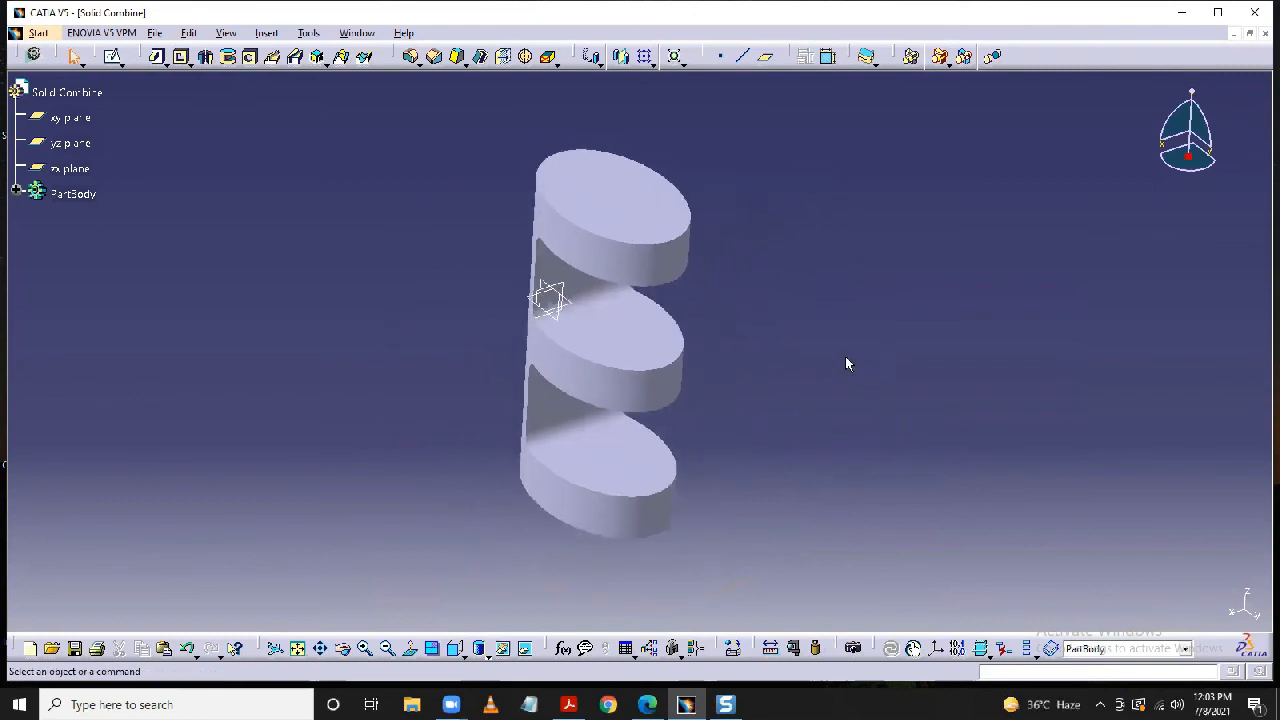
{"action": "right_click", "coordinate": [69, 94]}
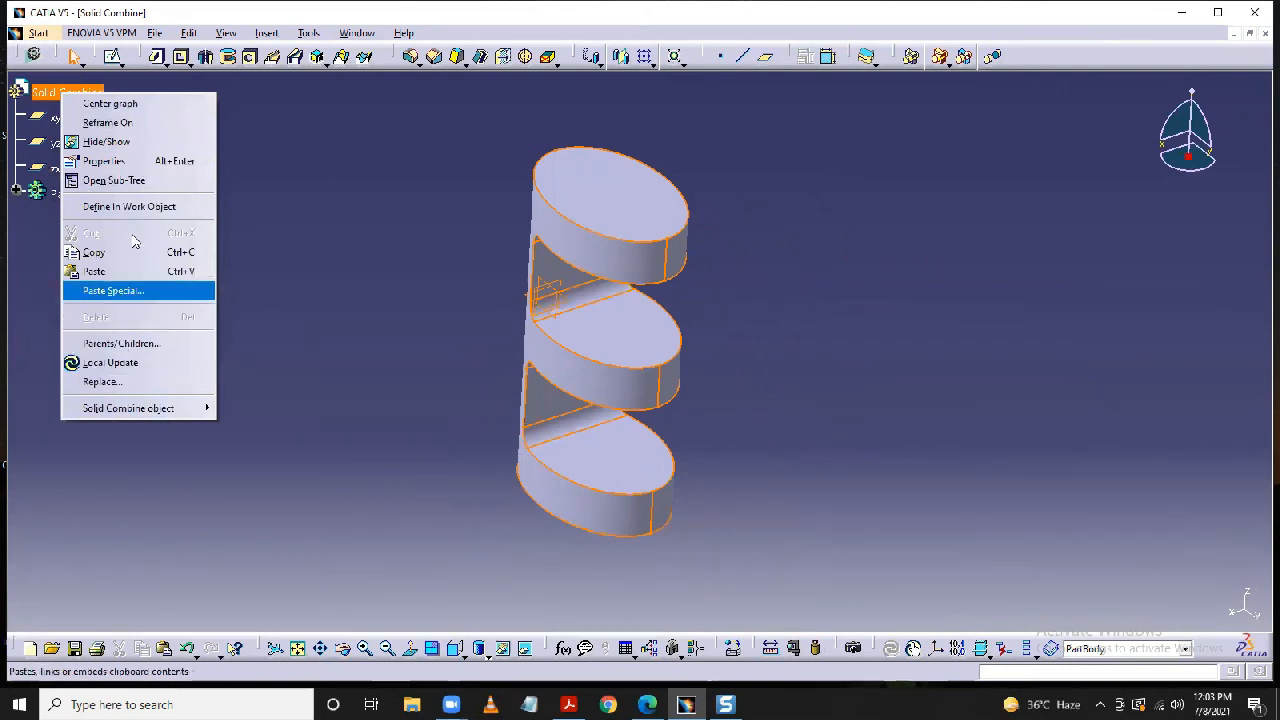
{"action": "left_click", "coordinate": [134, 167]}
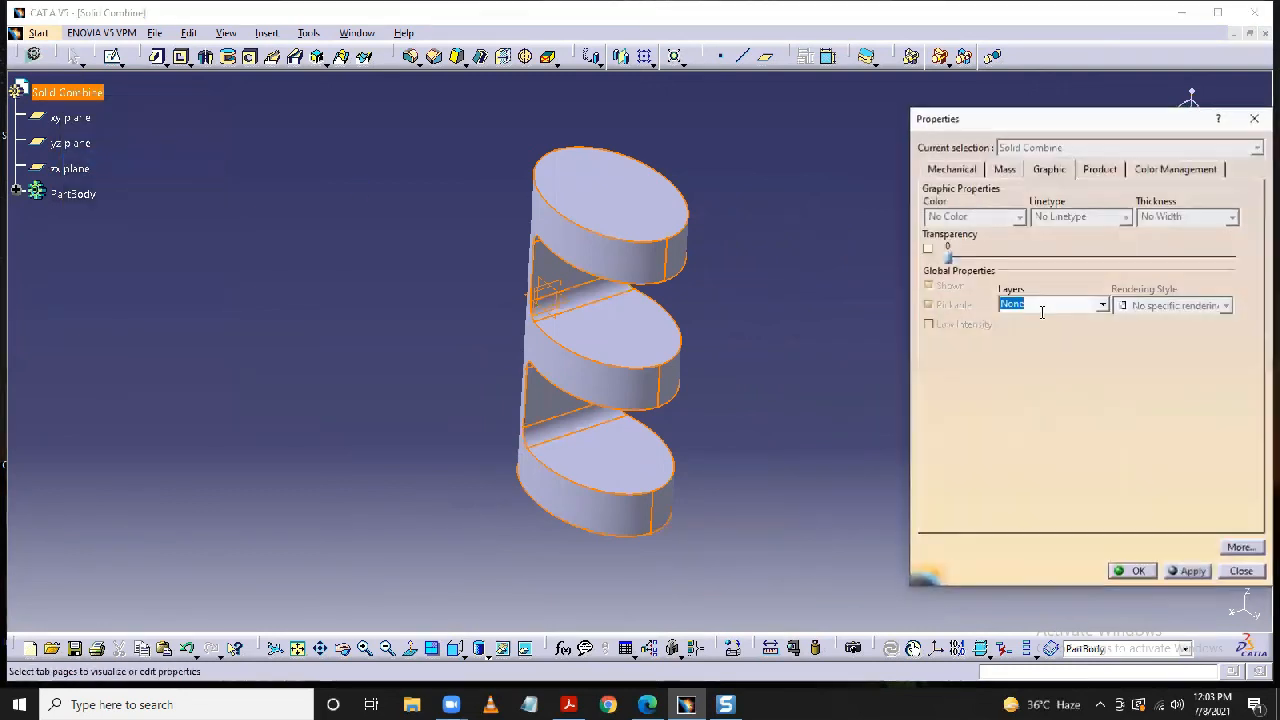
{"action": "left_click", "coordinate": [1054, 174]}
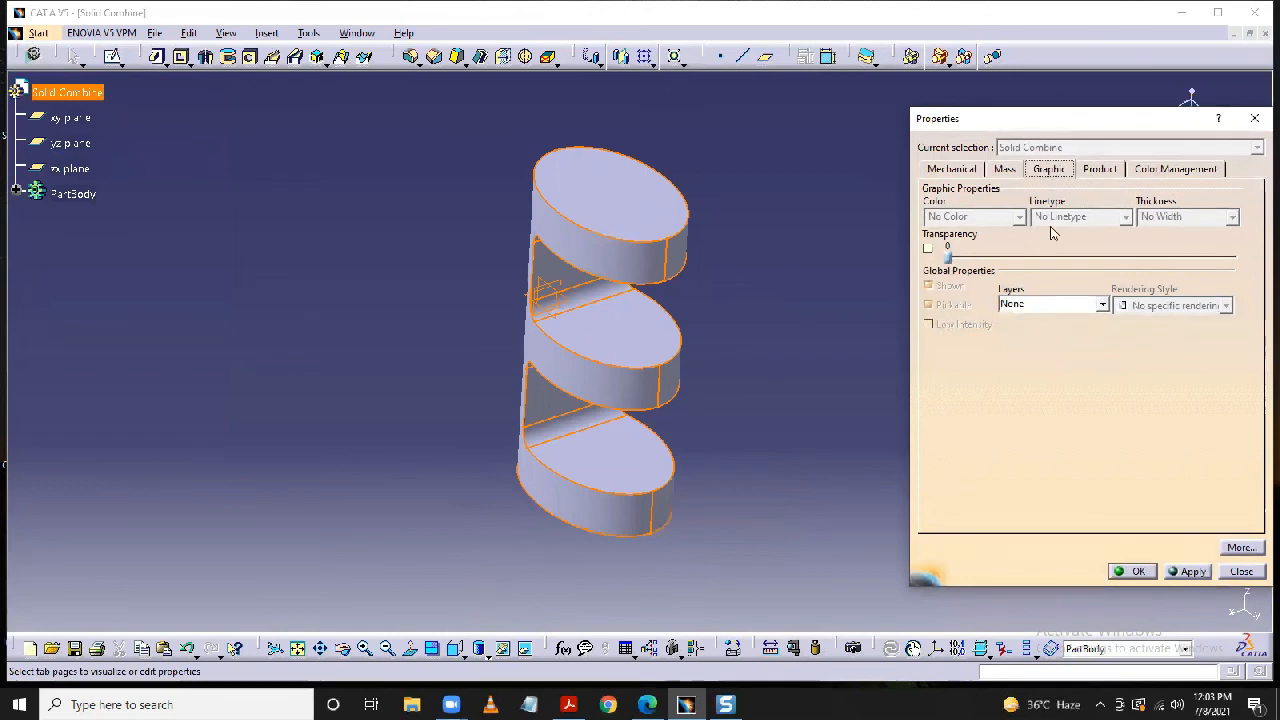
{"action": "left_click", "coordinate": [1241, 571]}
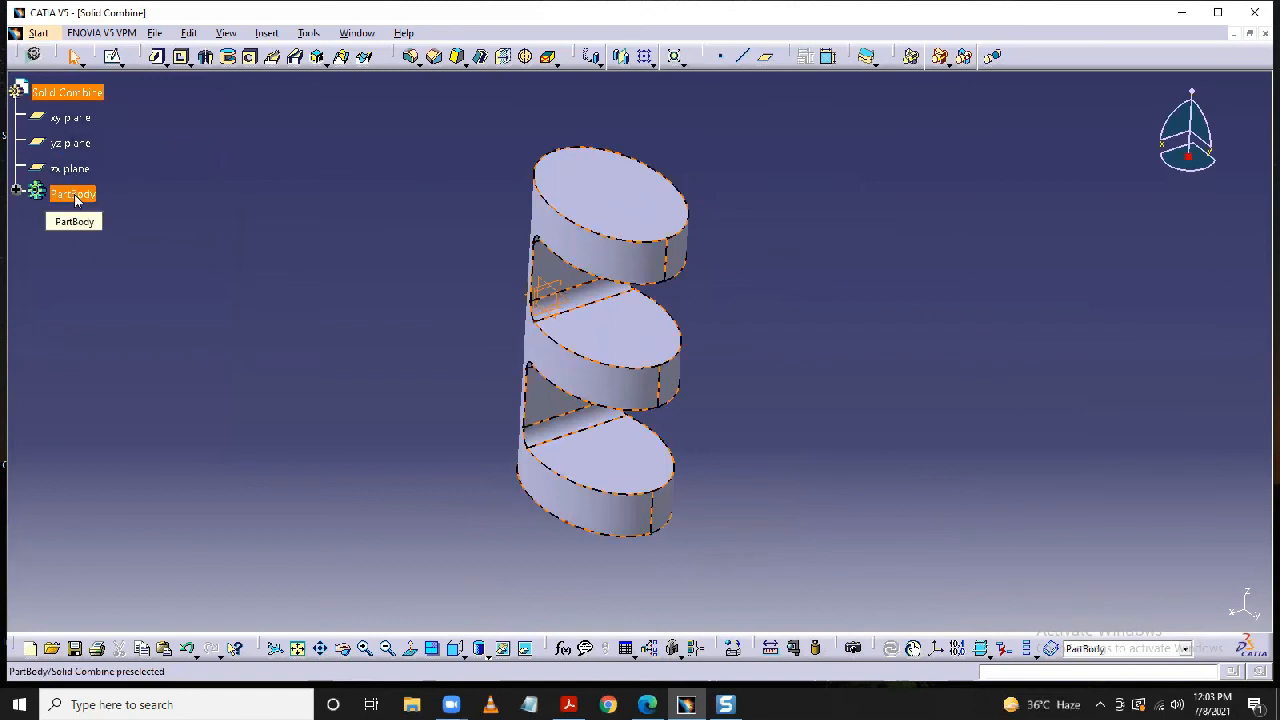
Set the PartBody's fill colour to light pink from the basic colours.
{"action": "right_click", "coordinate": [84, 198]}
{"action": "left_click", "coordinate": [100, 264]}
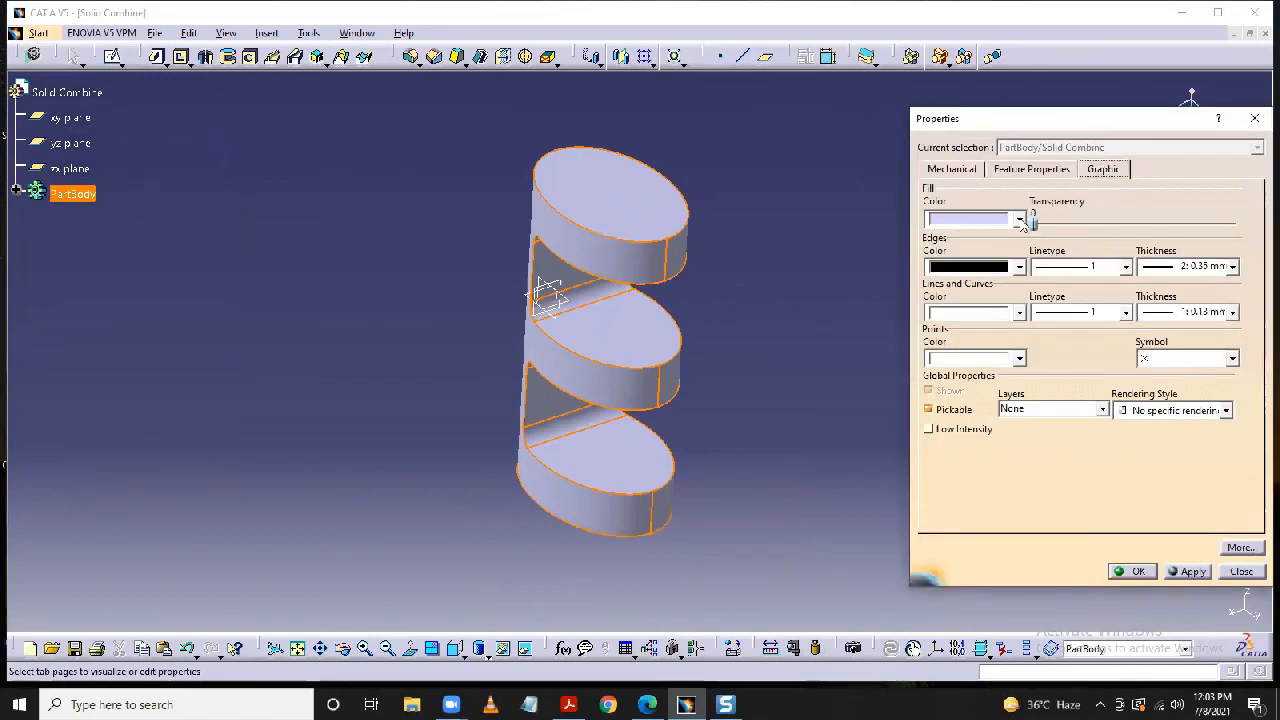
{"action": "left_click", "coordinate": [1019, 220]}
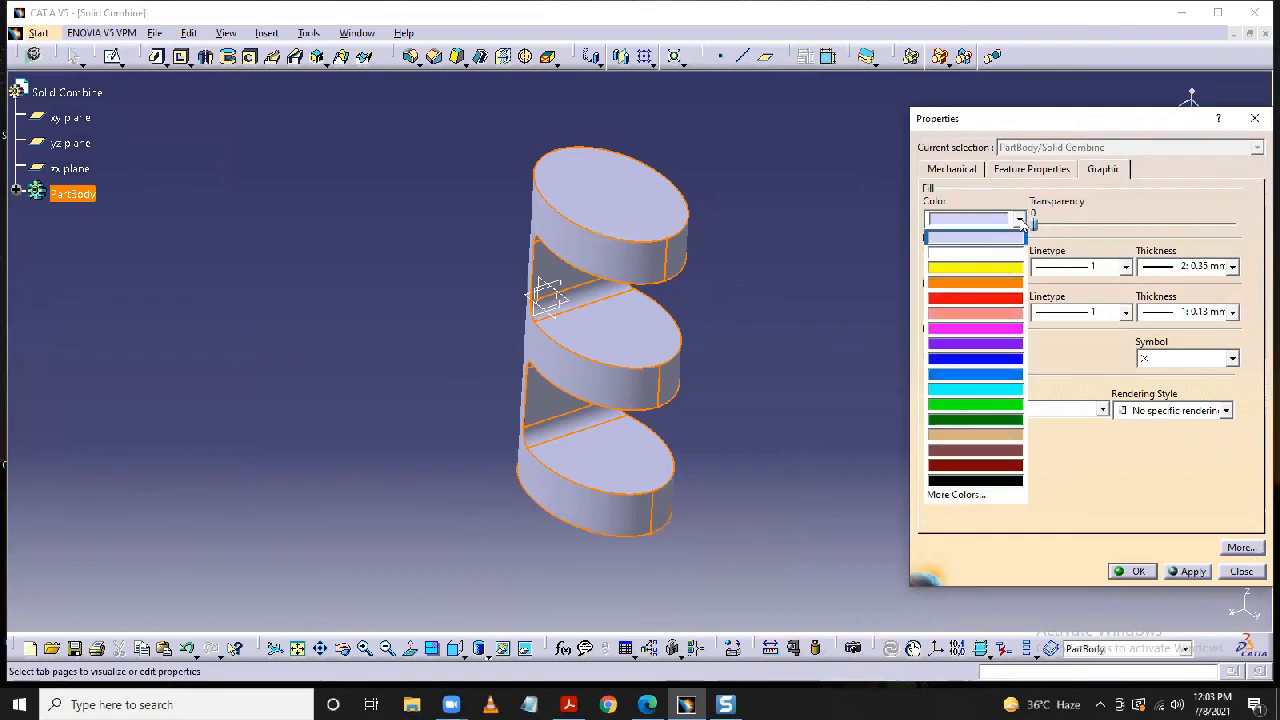
{"action": "left_click", "coordinate": [970, 496]}
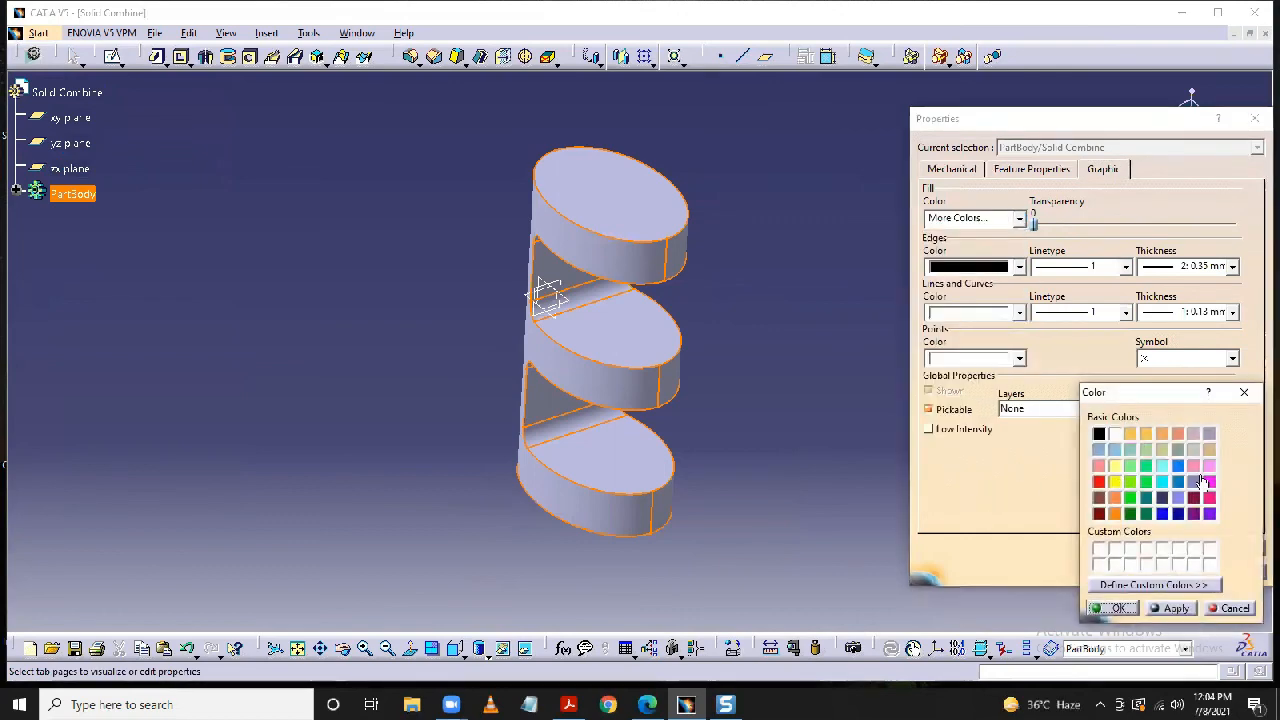
{"action": "left_click", "coordinate": [1209, 467]}
{"action": "left_click", "coordinate": [1176, 608]}
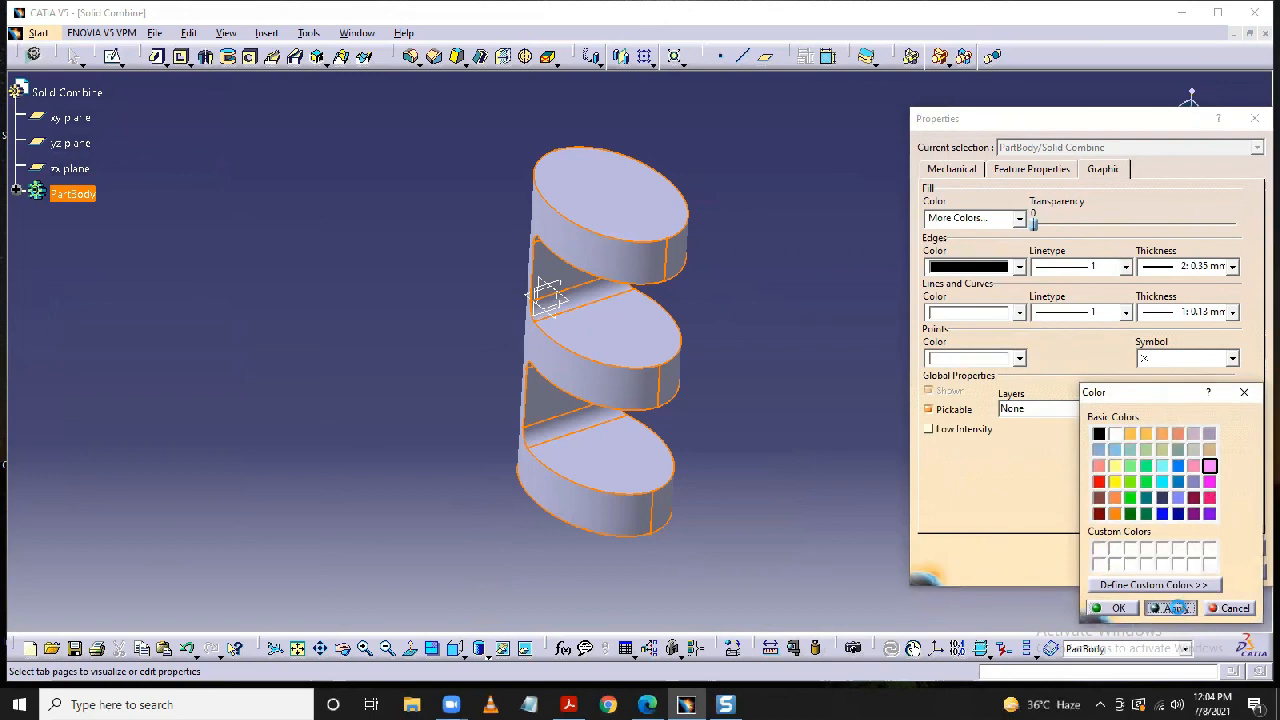
{"action": "left_click", "coordinate": [1115, 608]}
{"action": "left_click", "coordinate": [1189, 571]}
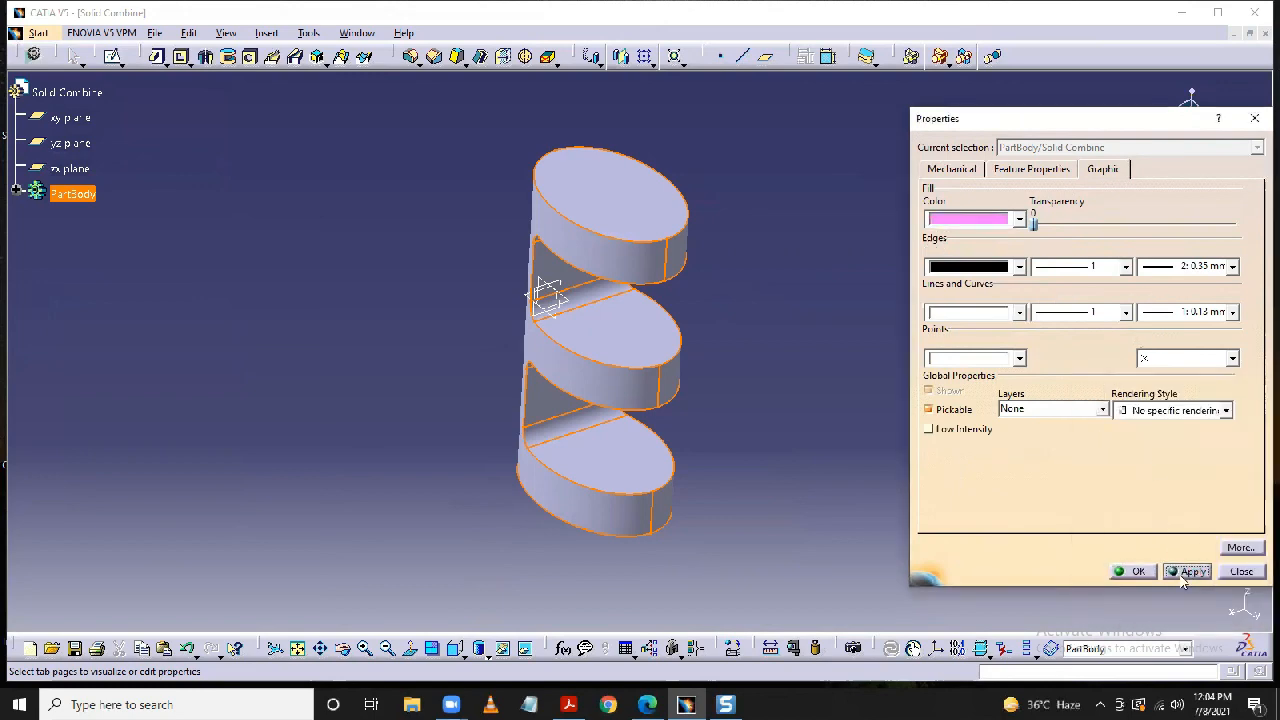
{"action": "left_click", "coordinate": [1134, 571]}
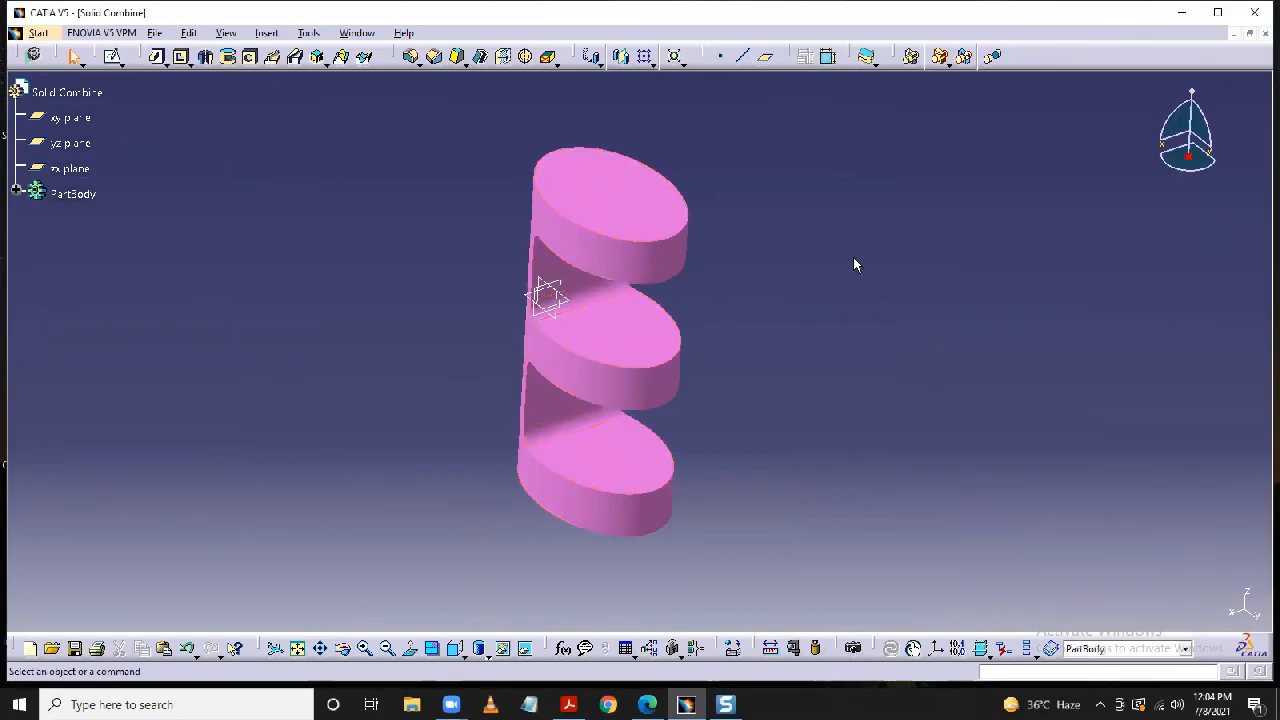
Hide the xy, yz and zx reference planes.
{"action": "middle_click_drag", "start_coordinate": [853, 257], "coordinate": [795, 215]}
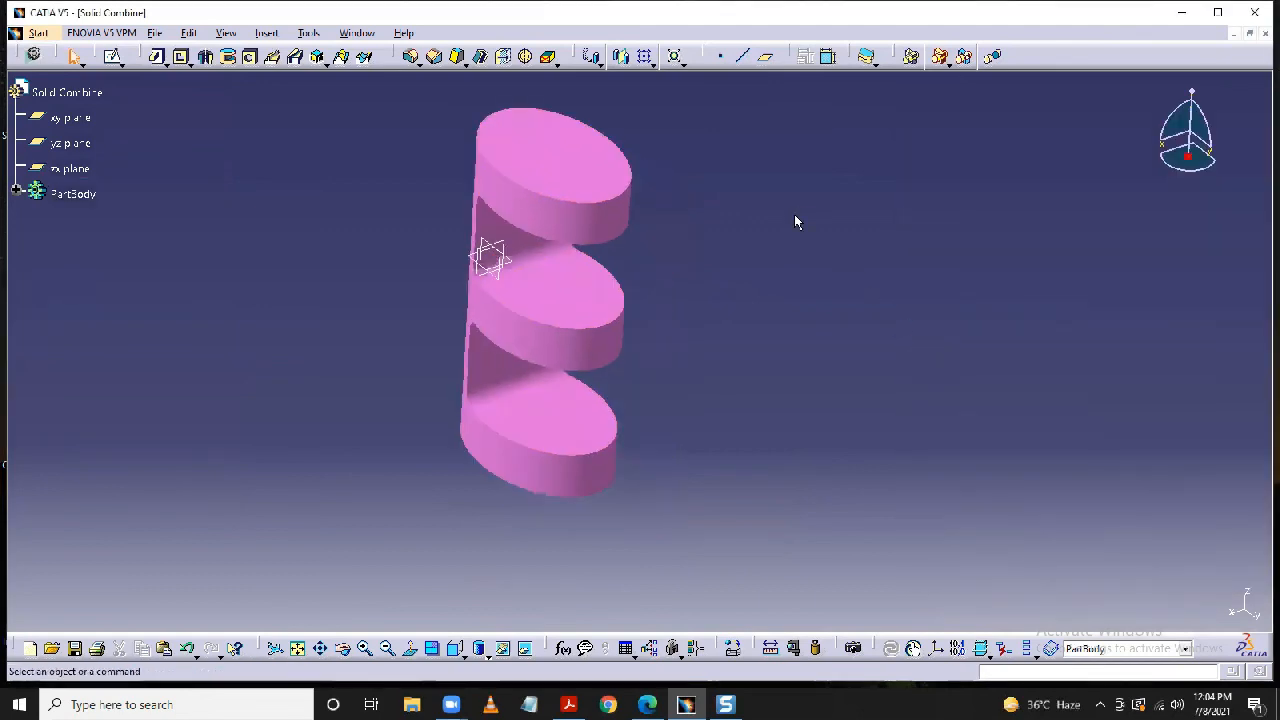
{"action": "right_click", "coordinate": [56, 118]}
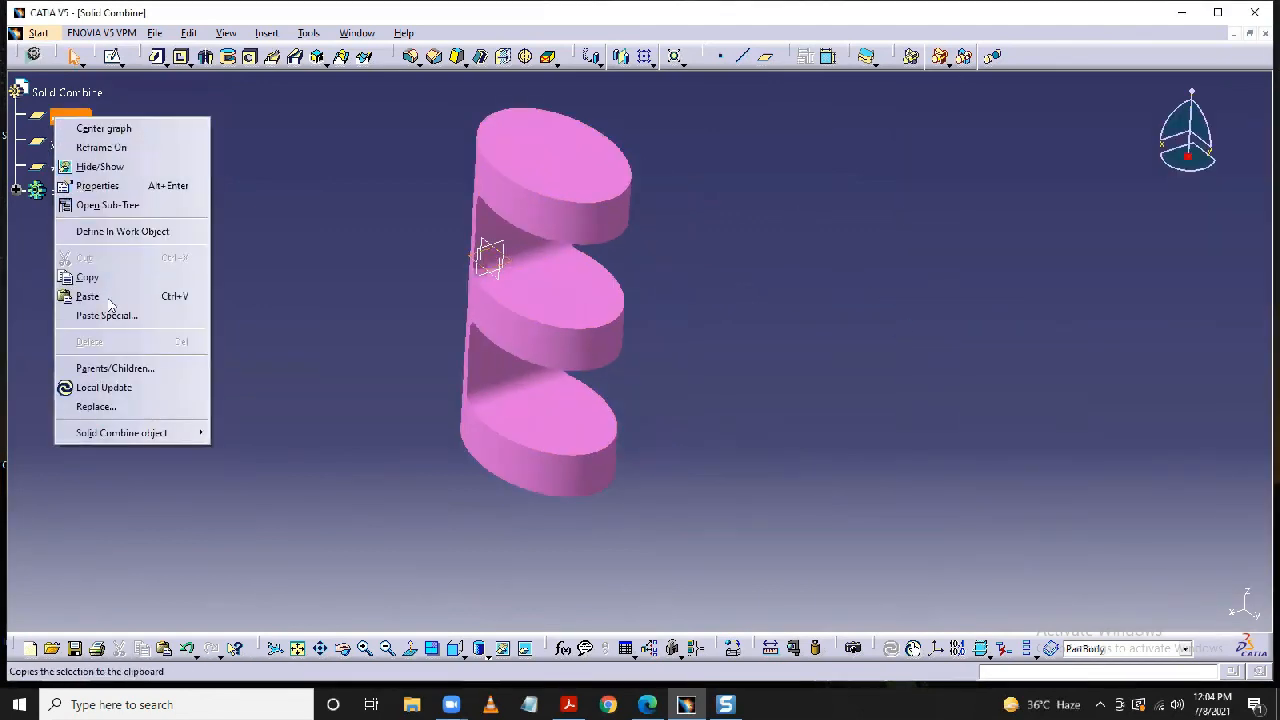
{"action": "left_click", "coordinate": [115, 168]}
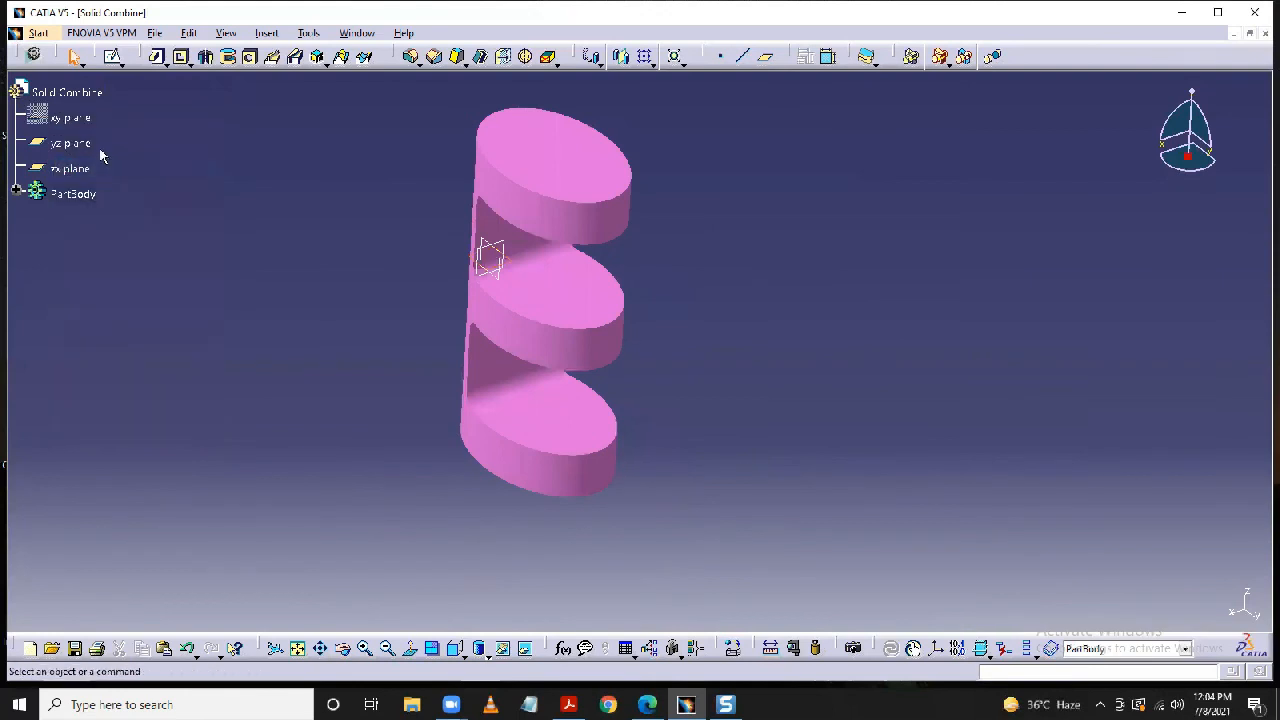
{"action": "right_click", "coordinate": [93, 146]}
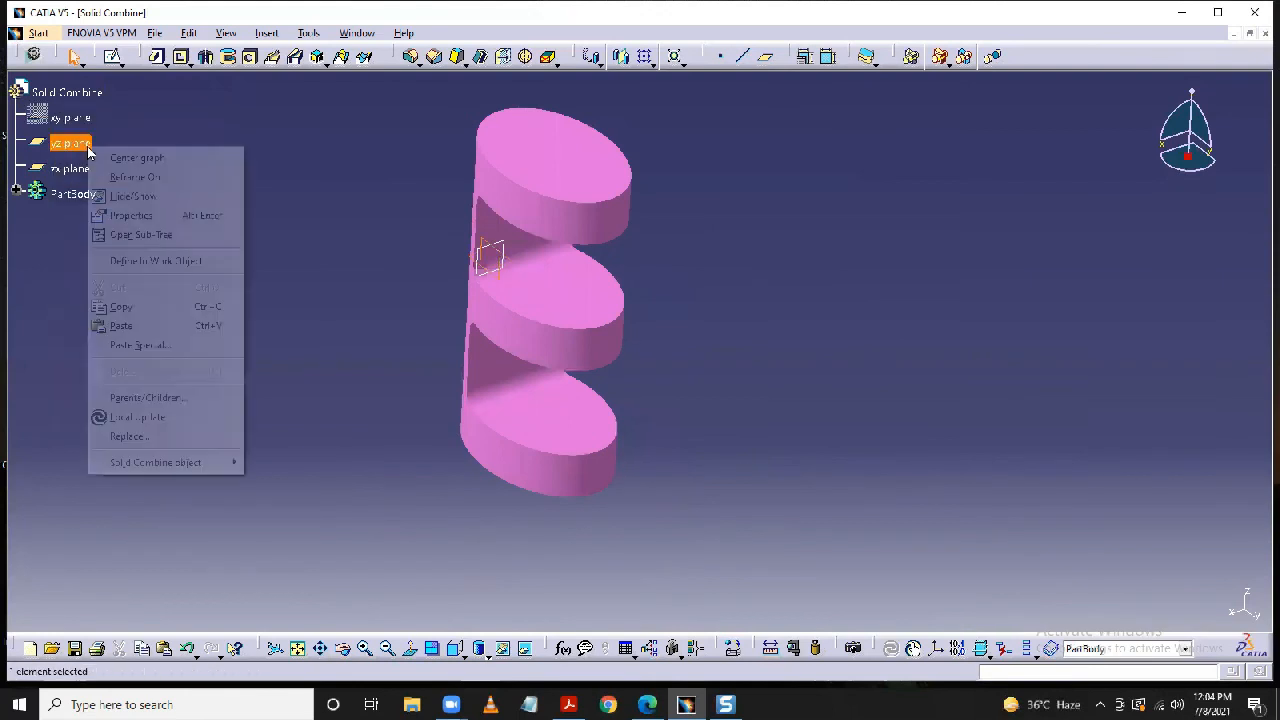
{"action": "left_click", "coordinate": [127, 197]}
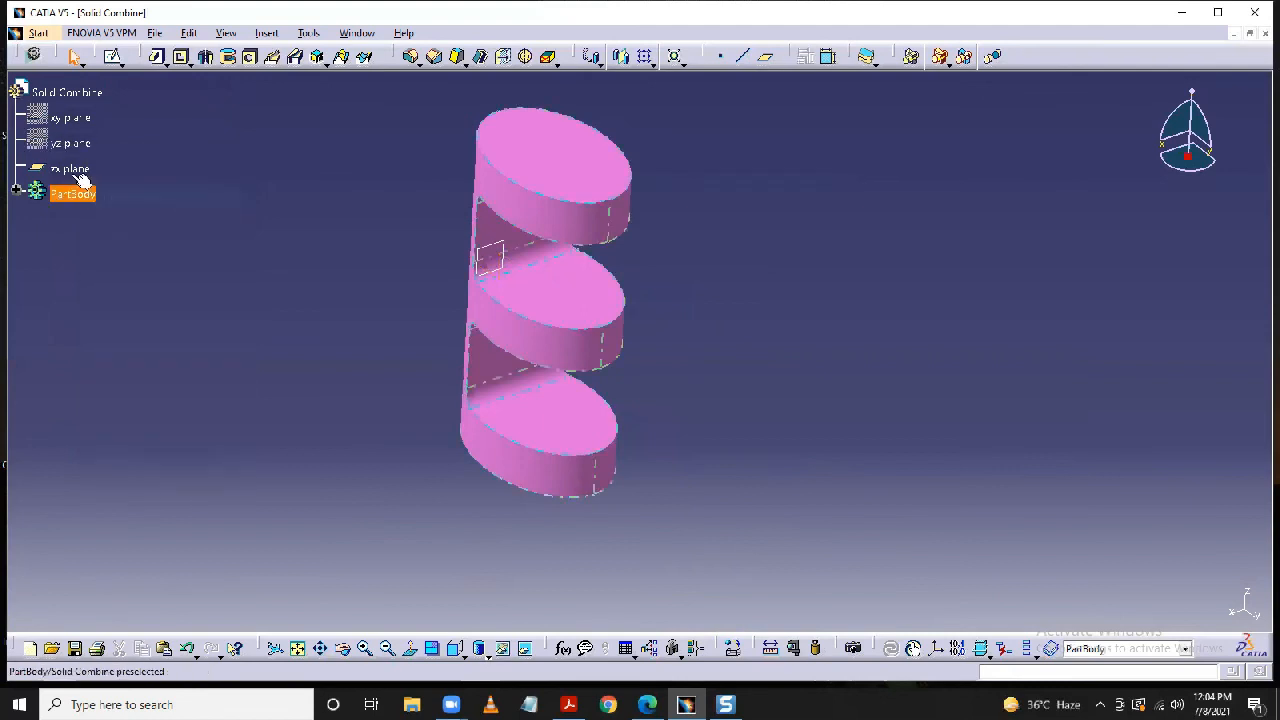
{"action": "right_click", "coordinate": [71, 172]}
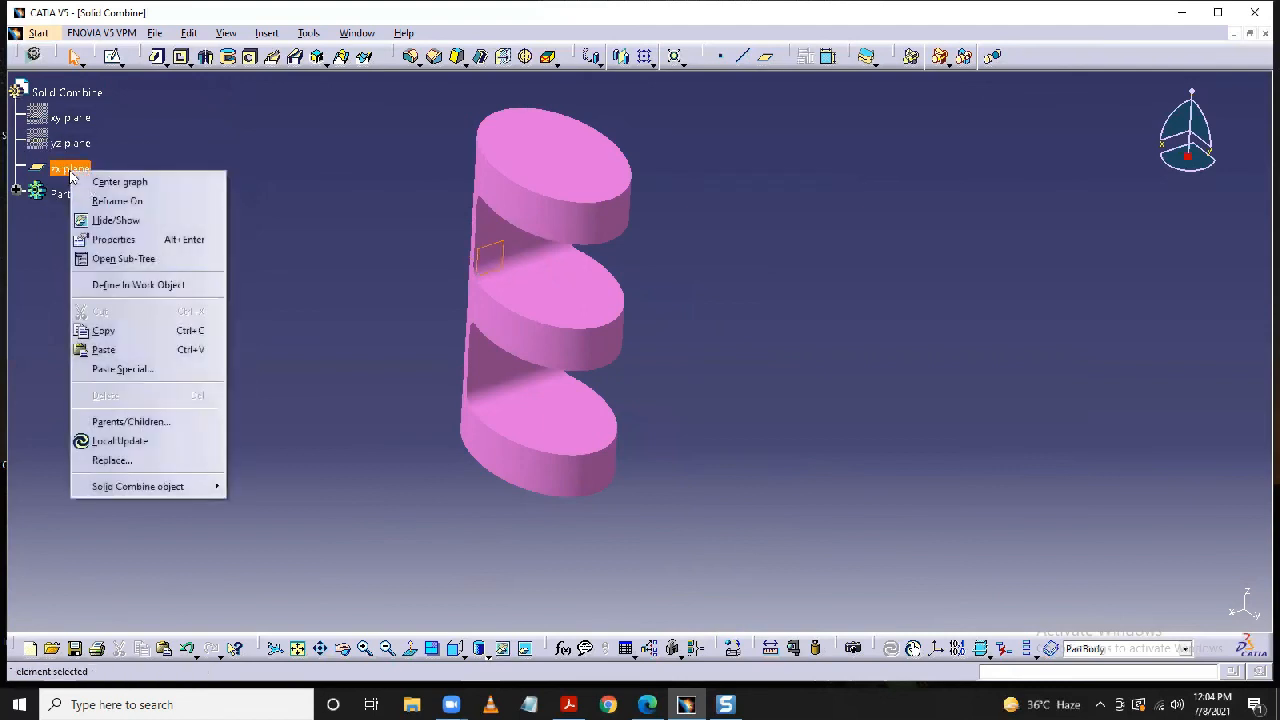
{"action": "left_click", "coordinate": [827, 307]}
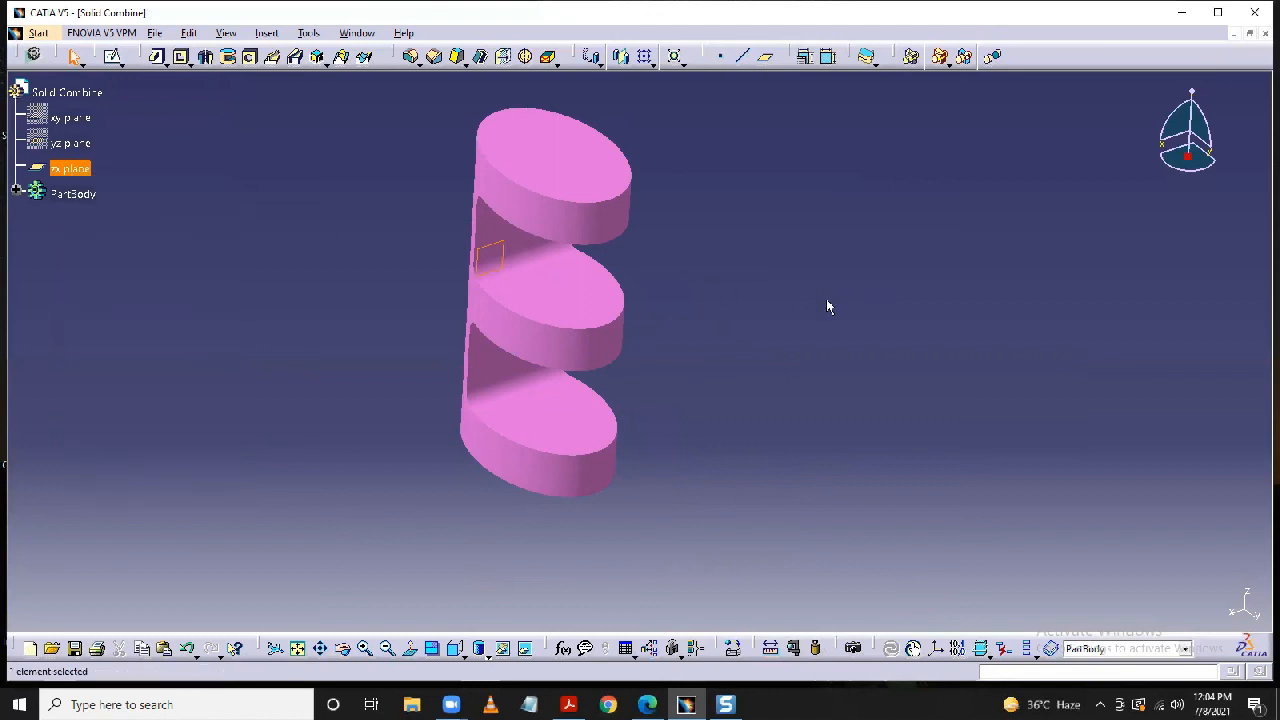
{"action": "middle_click_drag", "start_coordinate": [866, 323], "coordinate": [900, 357]}
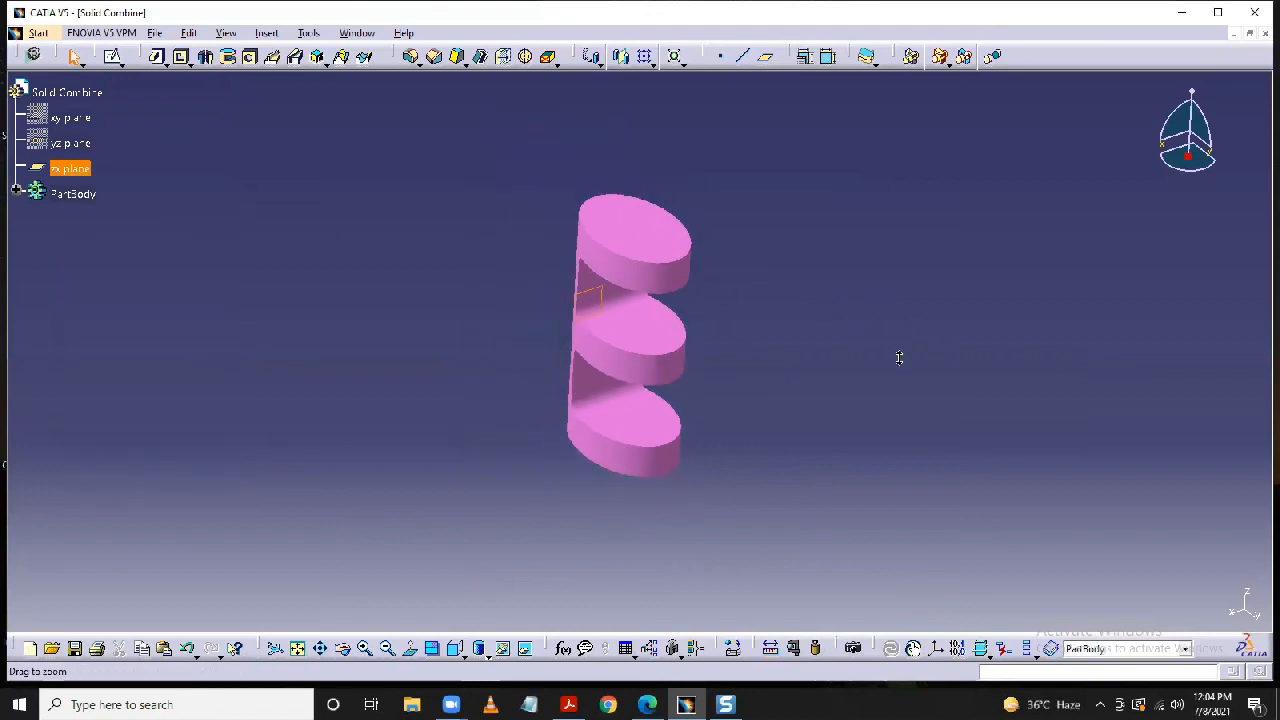
{"action": "middle_click_drag", "start_coordinate": [832, 271], "coordinate": [827, 253]}
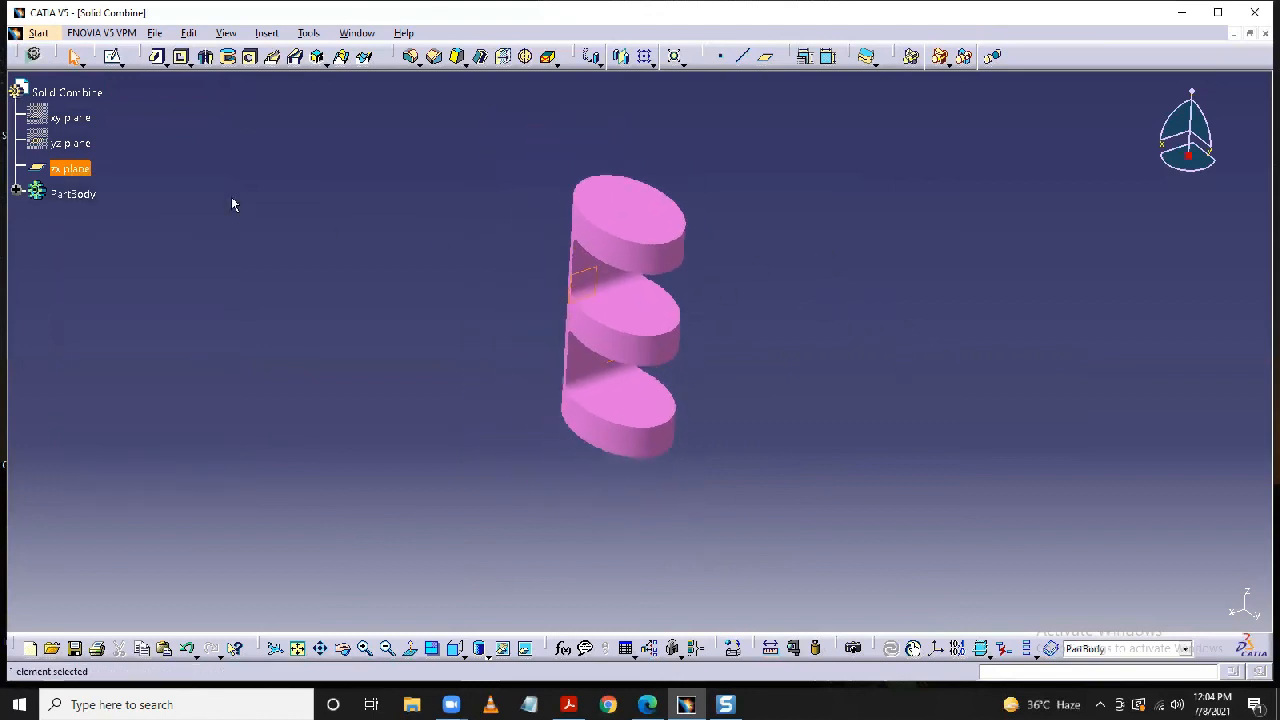
{"action": "right_click", "coordinate": [88, 173]}
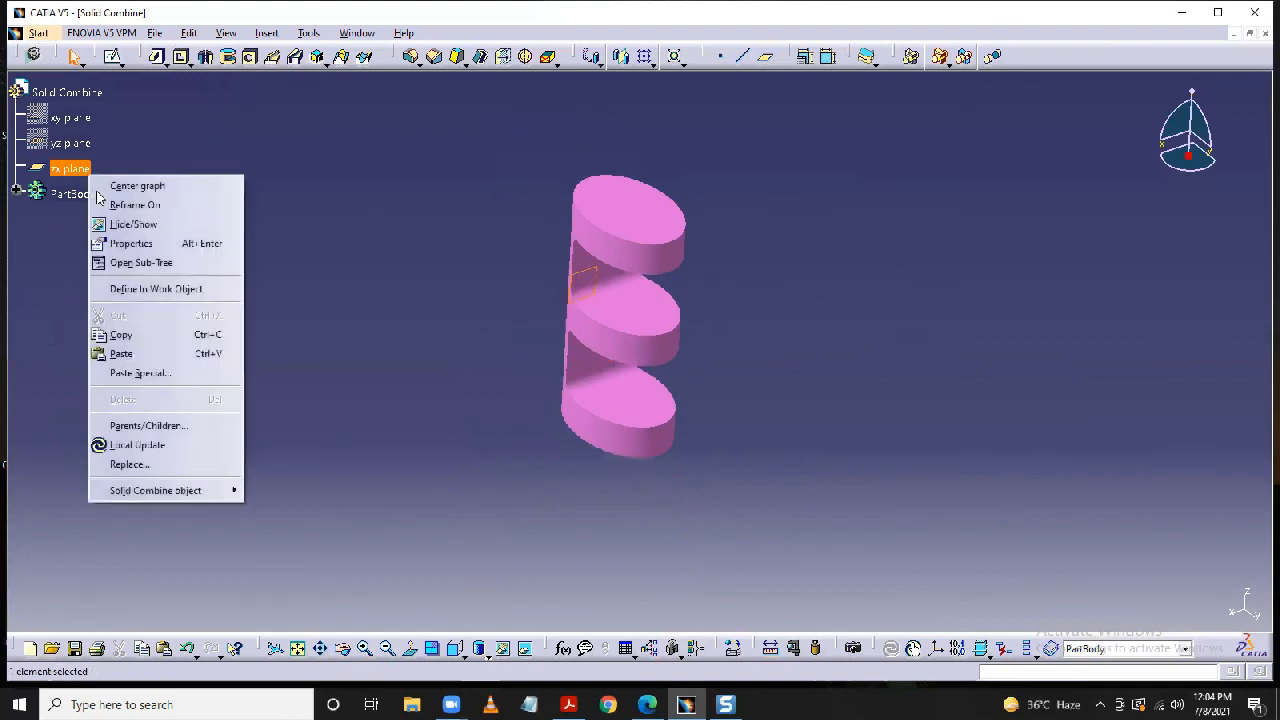
{"action": "left_click", "coordinate": [137, 225]}
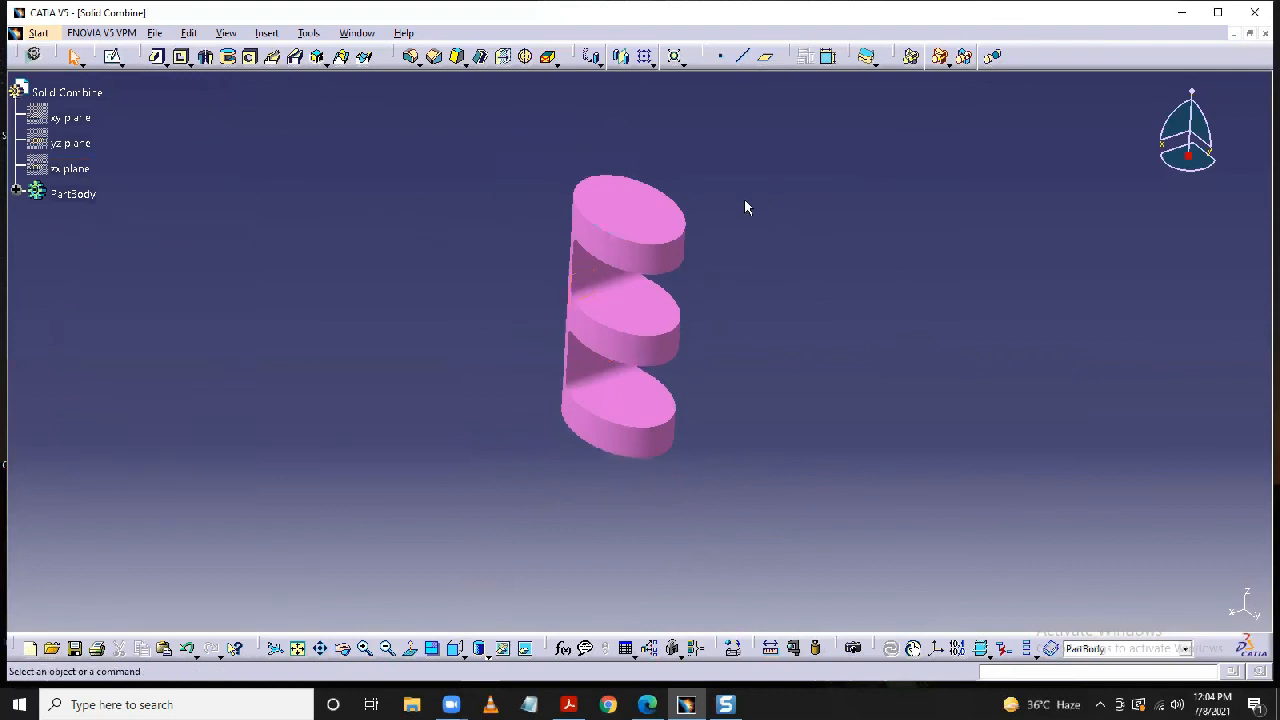
Sketch a circle about 6.6 mm in diameter on the top elliptical face, centred on the vertical axis about 29 mm from the origin.
{"action": "middle_click_drag", "start_coordinate": [744, 199], "coordinate": [740, 176]}
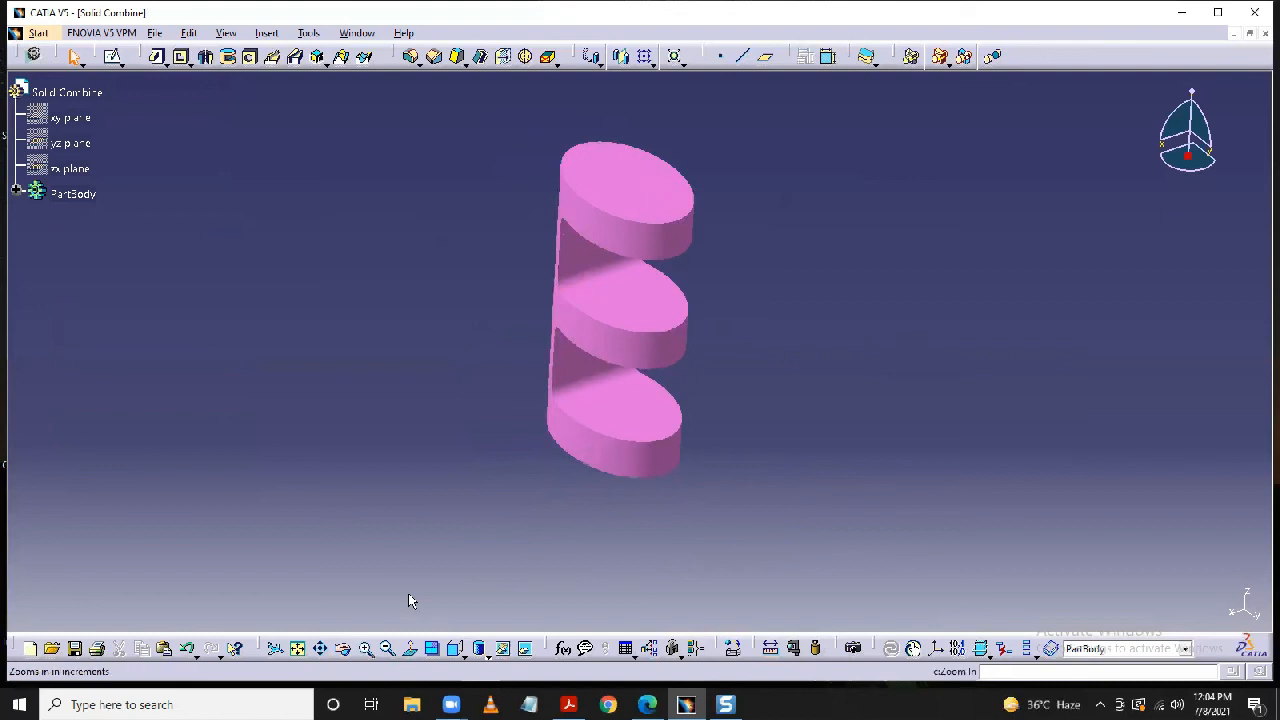
{"action": "left_click", "coordinate": [342, 648]}
{"action": "left_click_drag", "start_coordinate": [522, 342], "coordinate": [587, 346]}
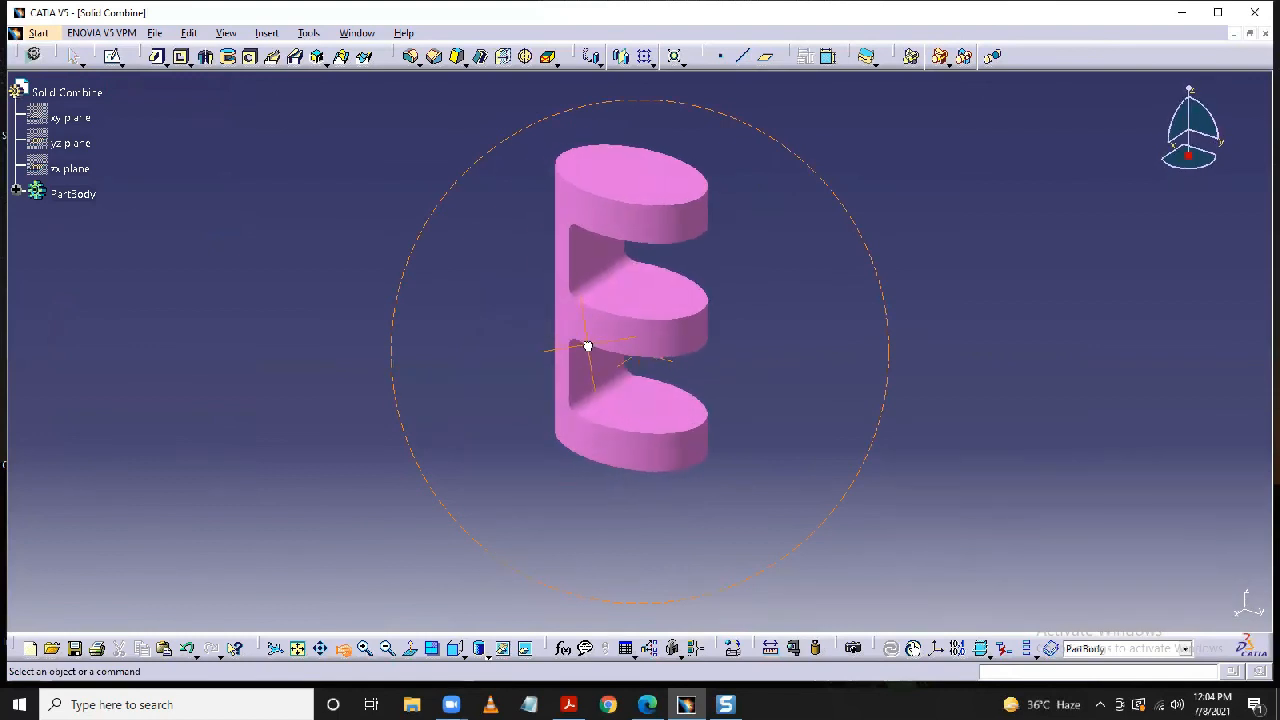
{"action": "middle_click_drag", "start_coordinate": [587, 346], "coordinate": [592, 353]}
{"action": "middle_click_drag", "start_coordinate": [883, 311], "coordinate": [843, 289], "text": "ctrl"}
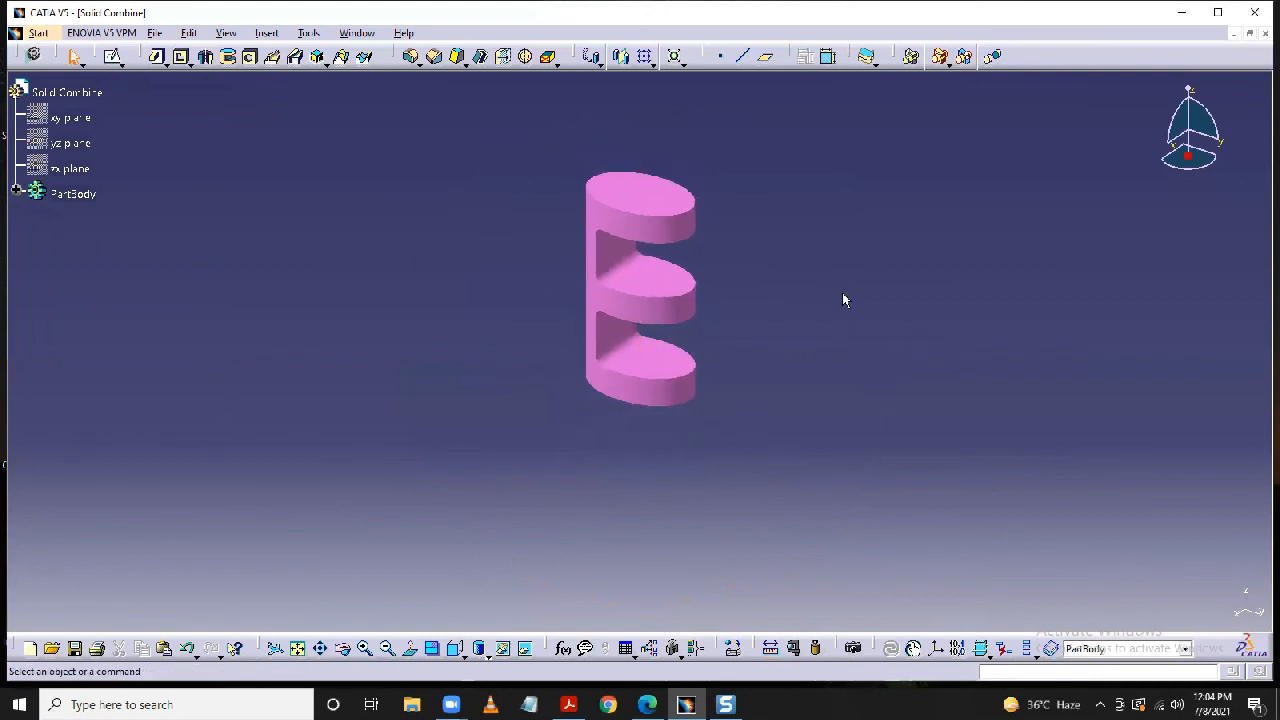
{"action": "left_click", "coordinate": [650, 196]}
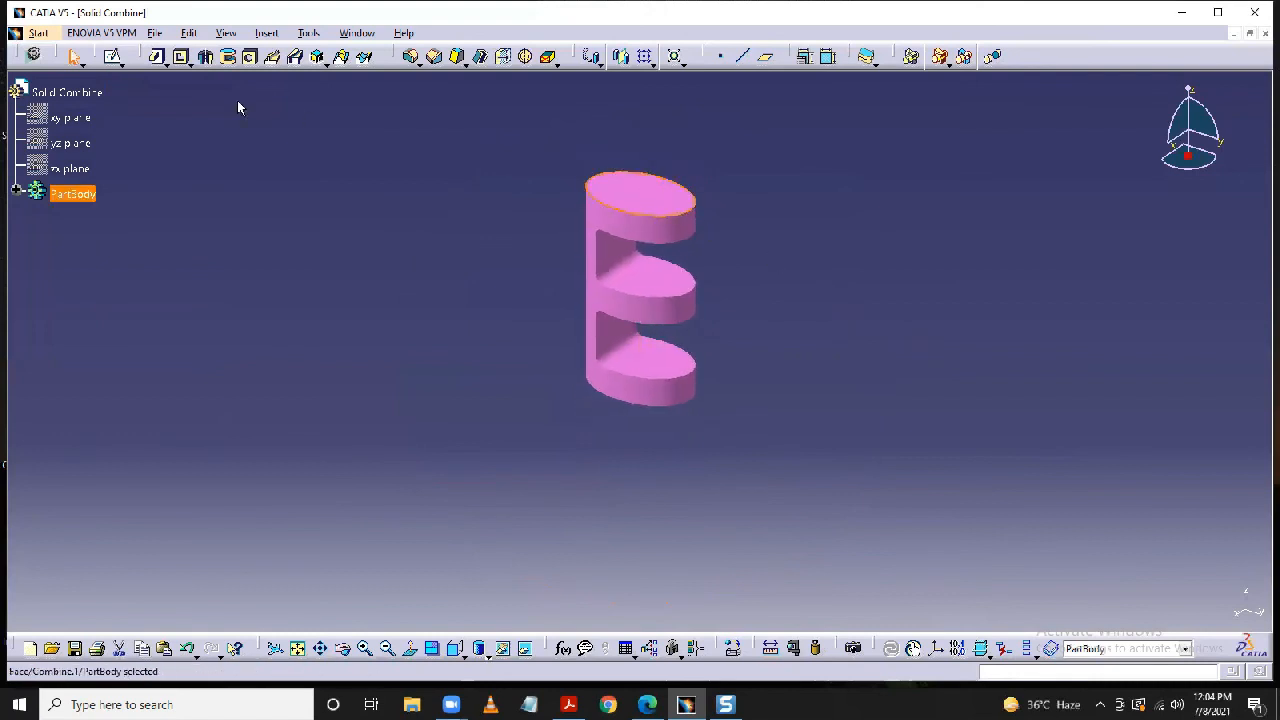
{"action": "left_click", "coordinate": [113, 57]}
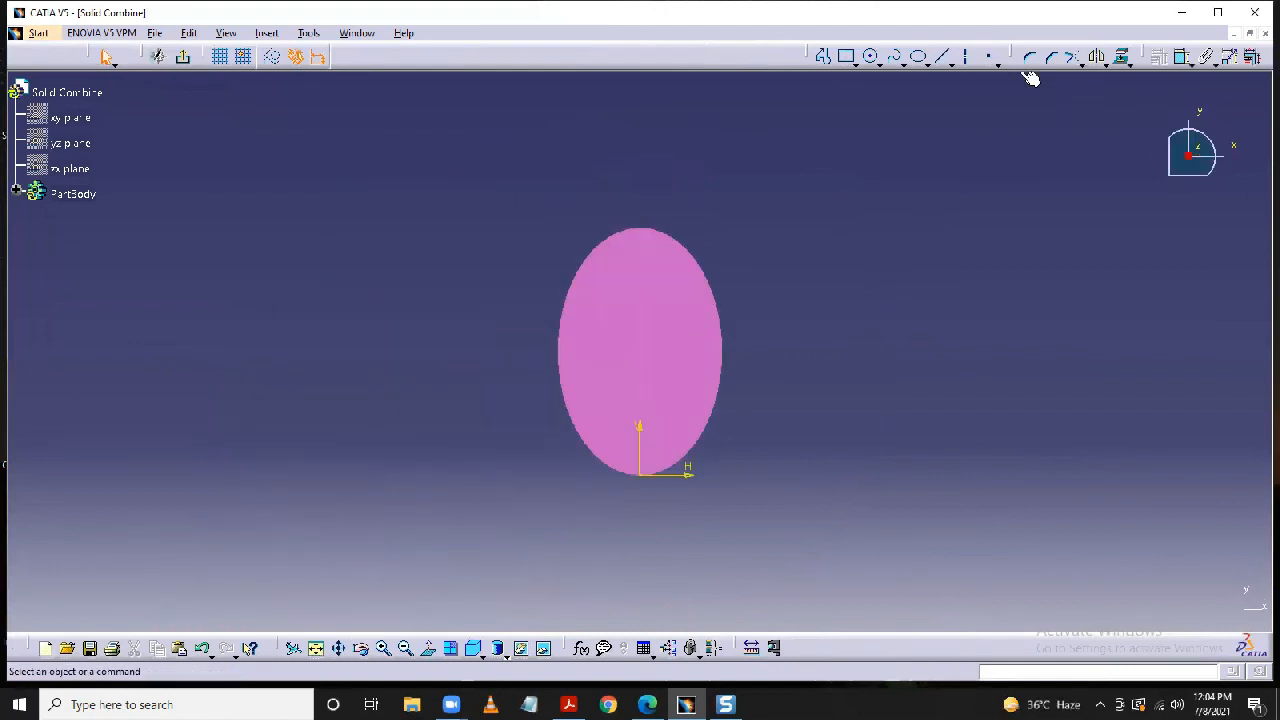
{"action": "left_click", "coordinate": [871, 56]}
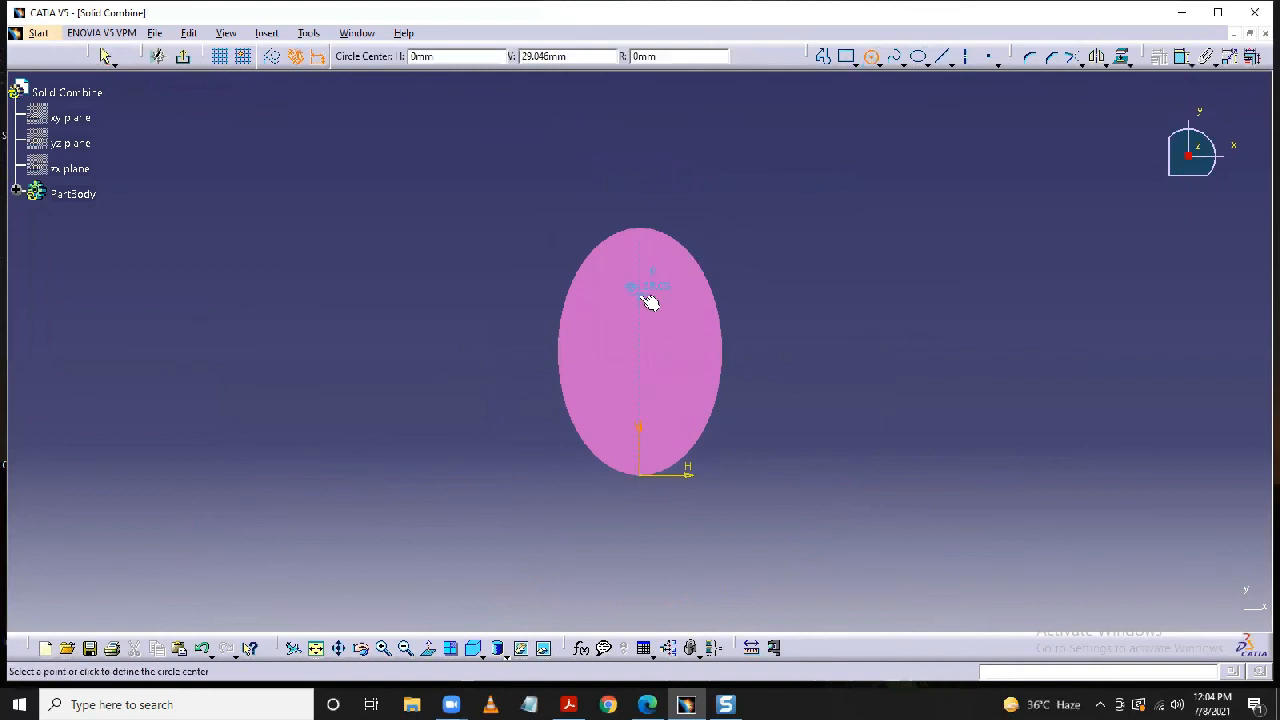
{"action": "left_click", "coordinate": [640, 296]}
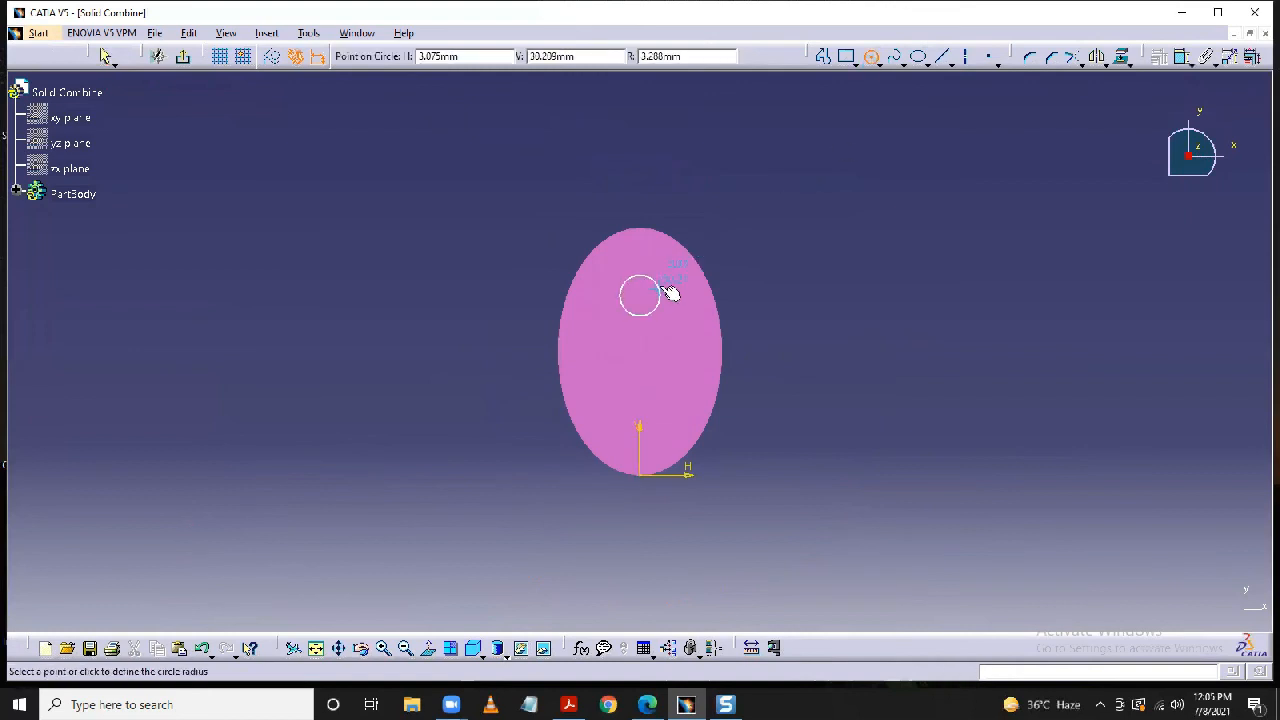
{"action": "left_click", "coordinate": [660, 288]}
Dimension the circle's diameter and set it to 8 mm.
{"action": "left_click", "coordinate": [1181, 56]}
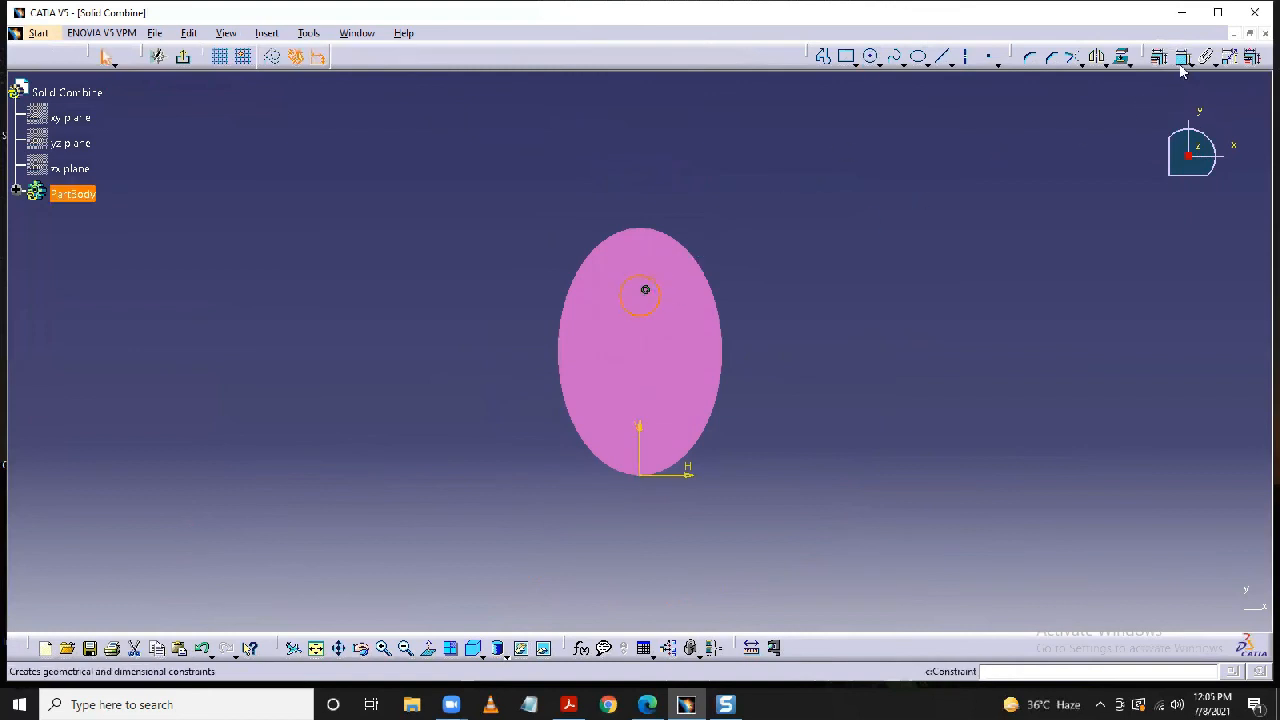
{"action": "left_click", "coordinate": [656, 281]}
{"action": "left_click", "coordinate": [697, 220]}
{"action": "double_click", "coordinate": [704, 220]}
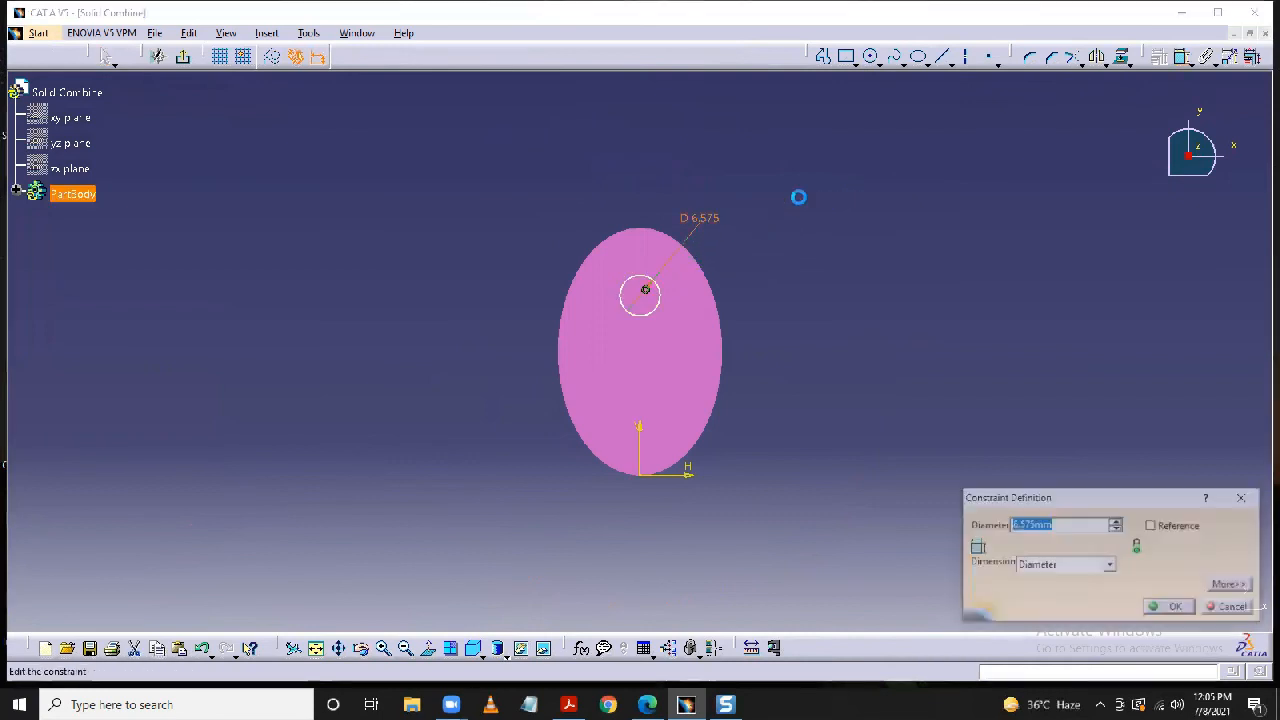
{"action": "type", "text": "8"}
{"action": "key", "text": "Return"}
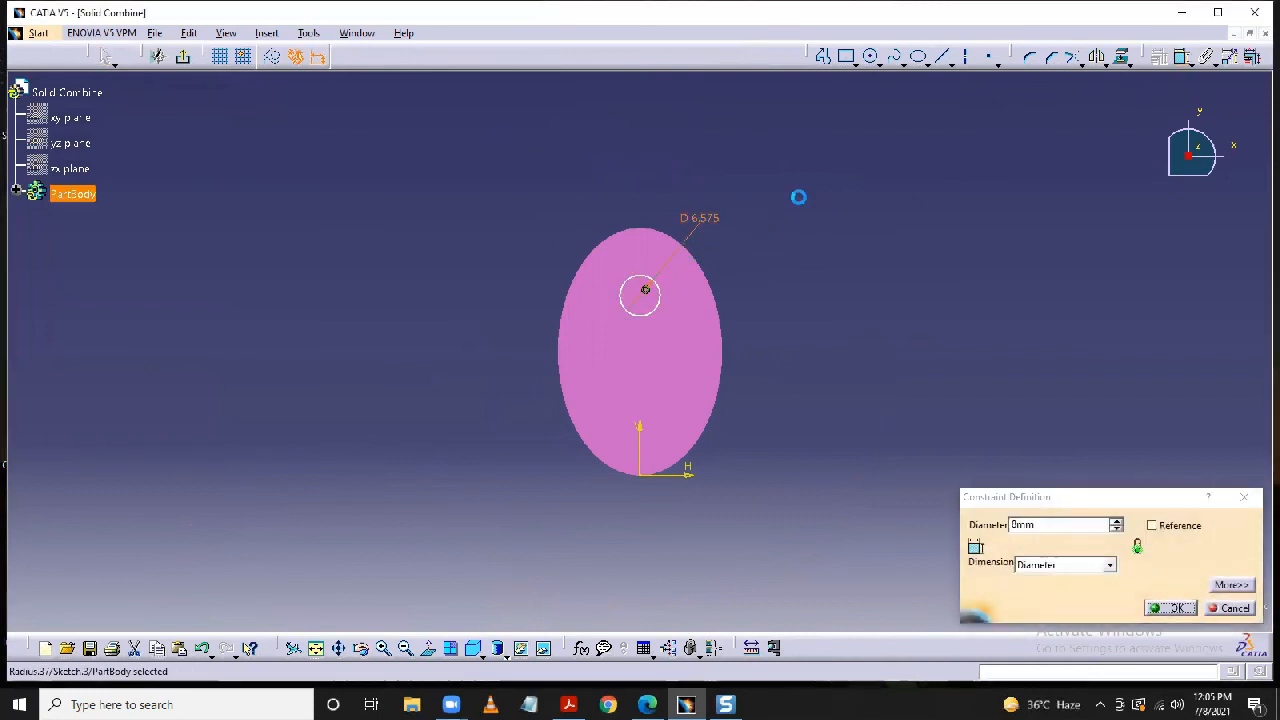
Dimension the circle's centre from the horizontal axis, set the distance to 30 mm, and exit the sketch.
{"action": "left_click", "coordinate": [1181, 56]}
{"action": "left_click", "coordinate": [640, 314]}
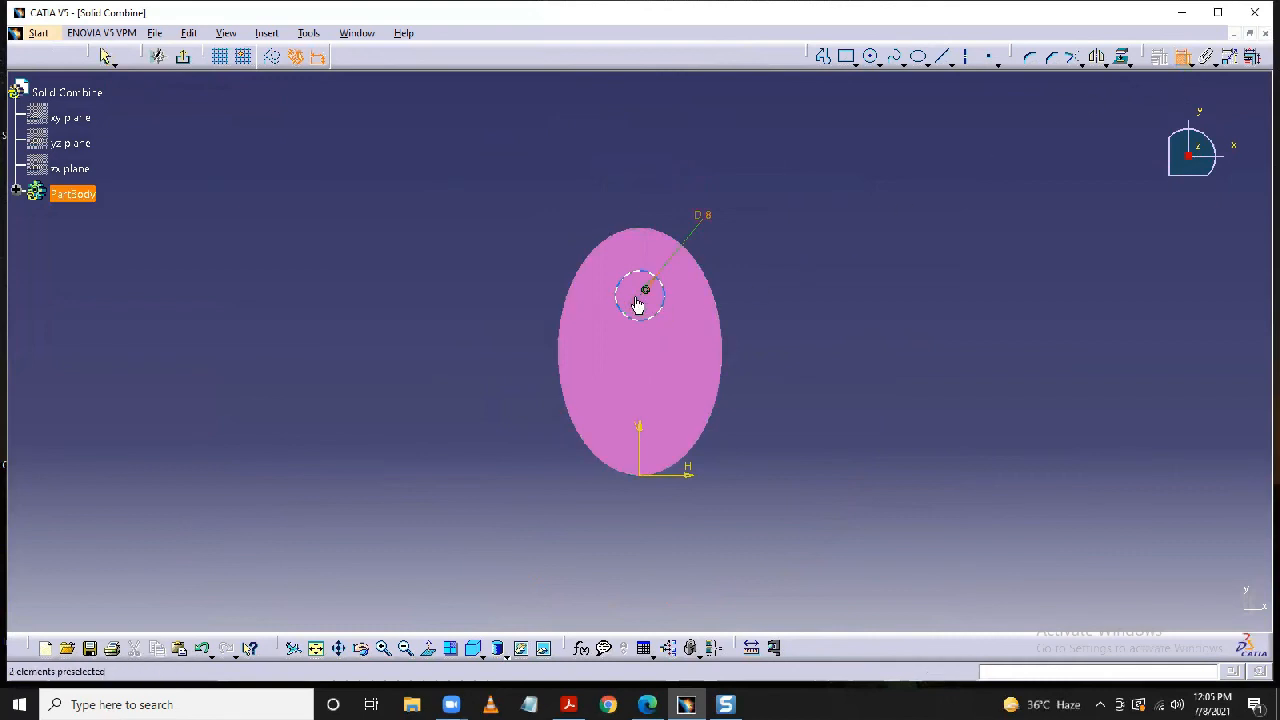
{"action": "left_click", "coordinate": [680, 475]}
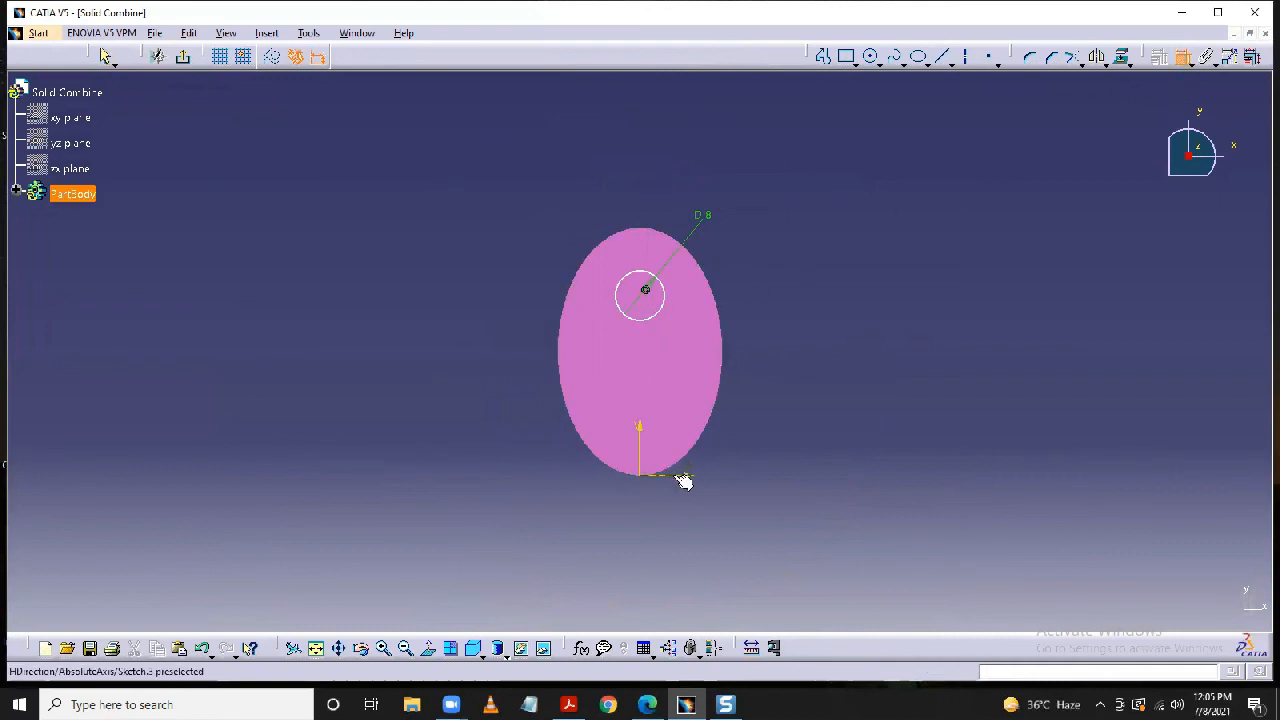
{"action": "left_click", "coordinate": [507, 371]}
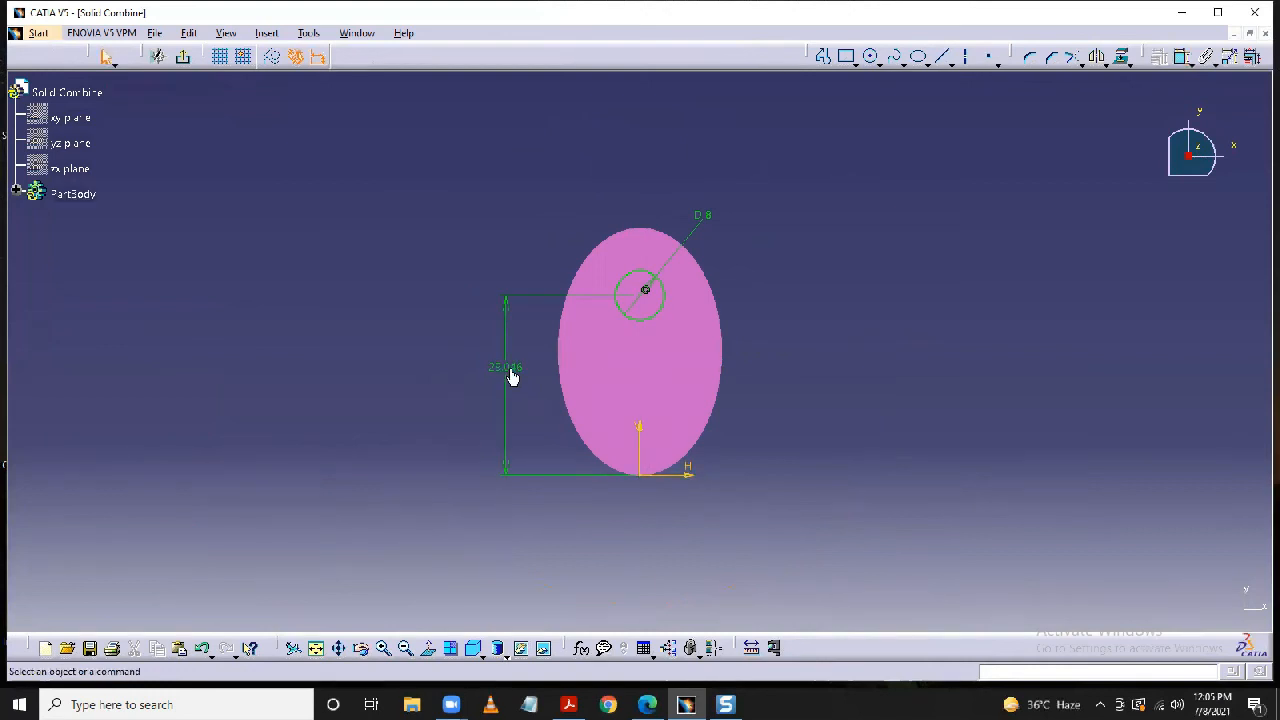
{"action": "double_click", "coordinate": [507, 368]}
{"action": "type", "text": "30mm"}
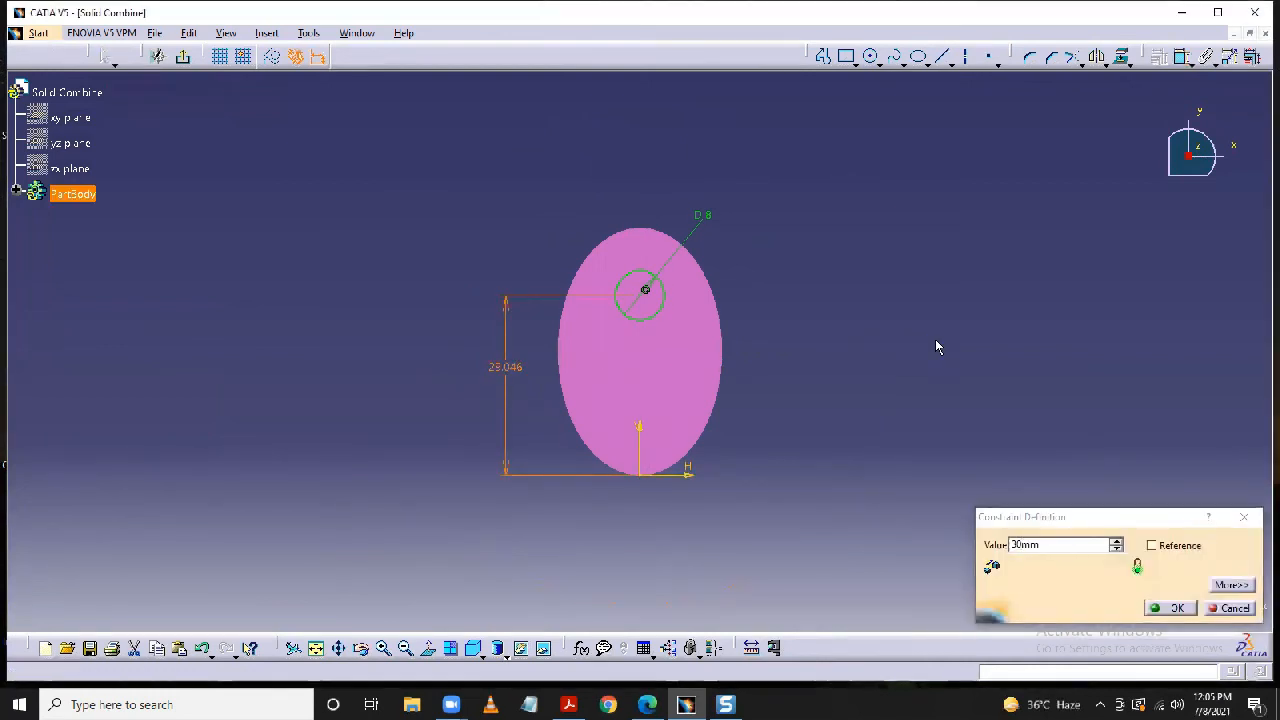
{"action": "key", "text": "Return"}
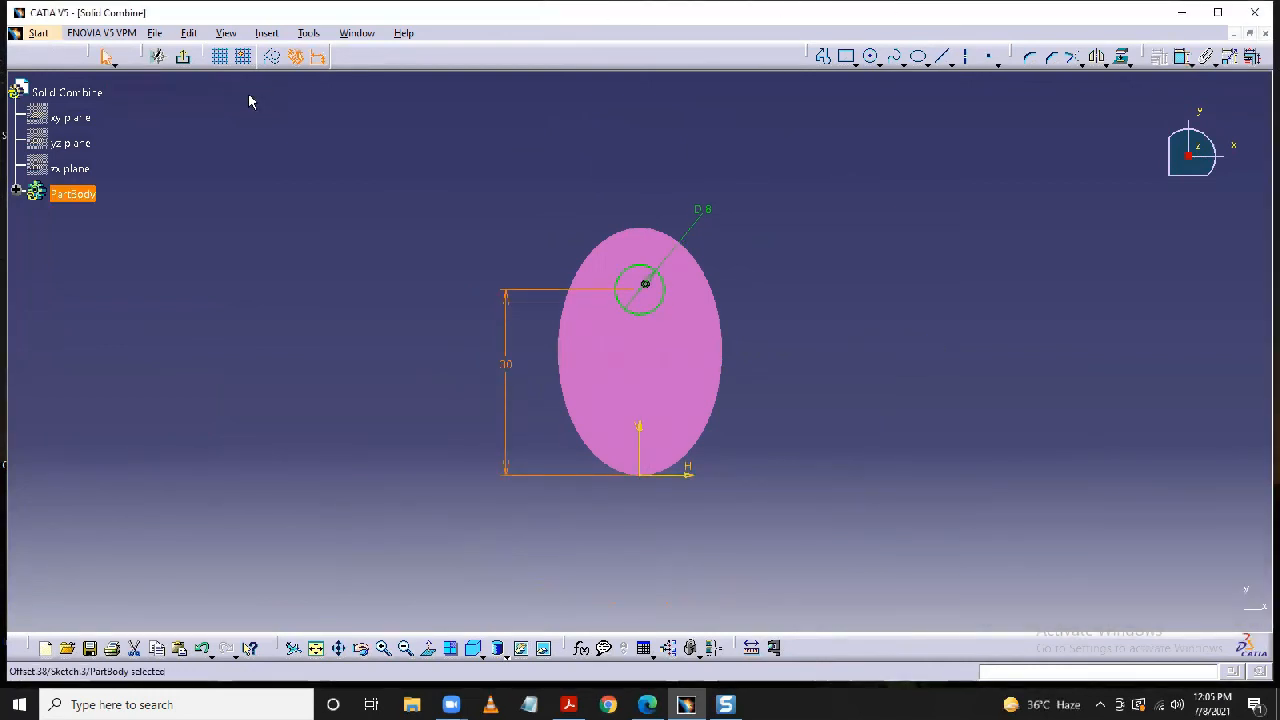
{"action": "left_click", "coordinate": [183, 57]}
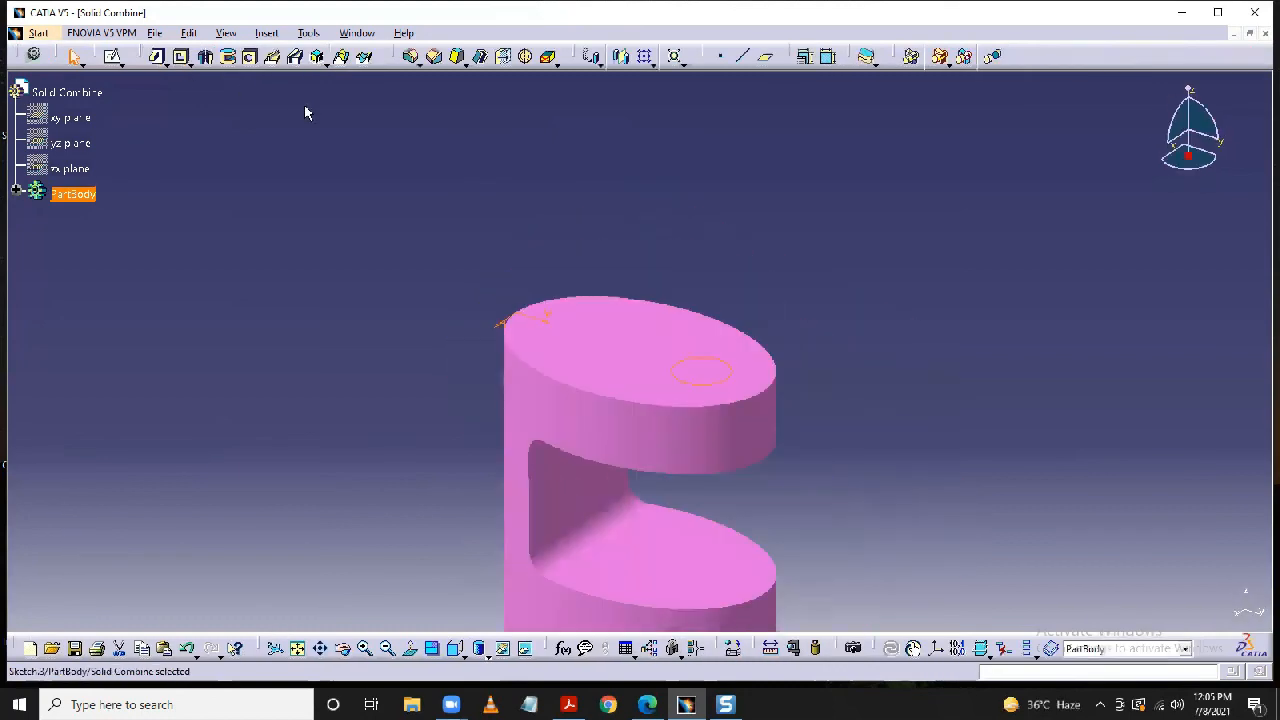
Cut a pocket from the circle sketch through all three shelves using the Up to last limit.
{"action": "left_click", "coordinate": [182, 57]}
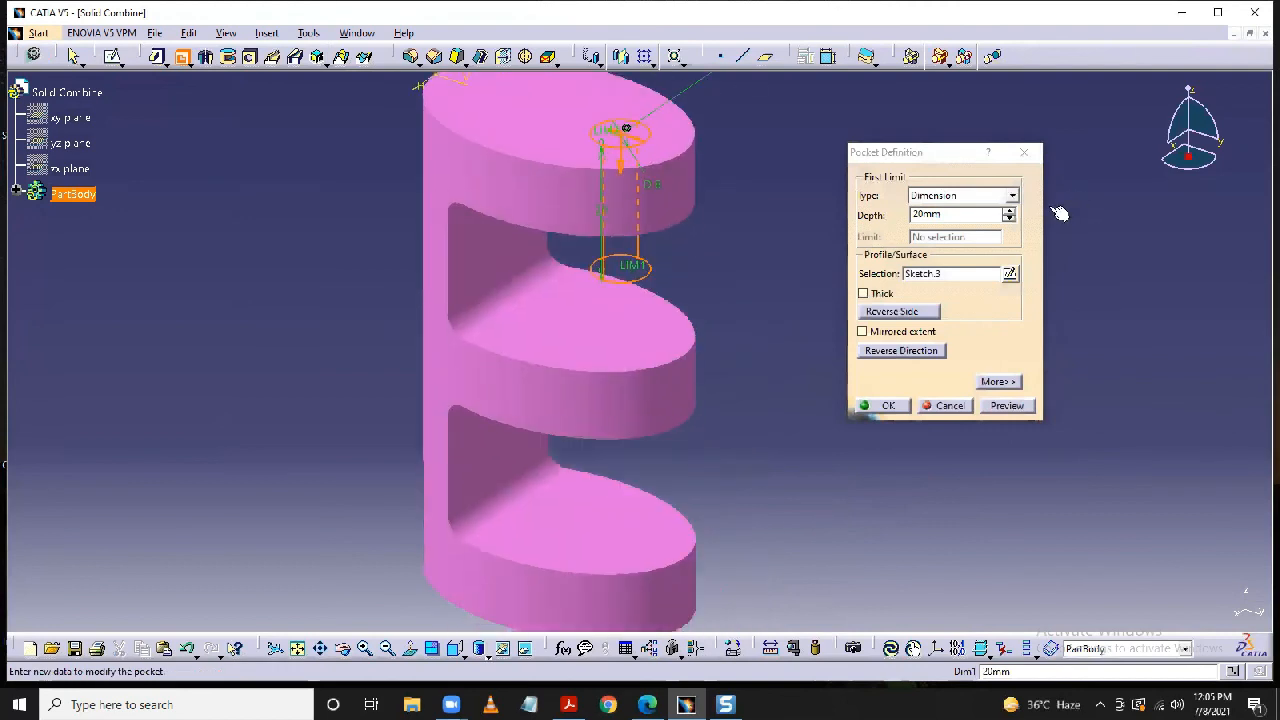
{"action": "left_click", "coordinate": [1011, 196]}
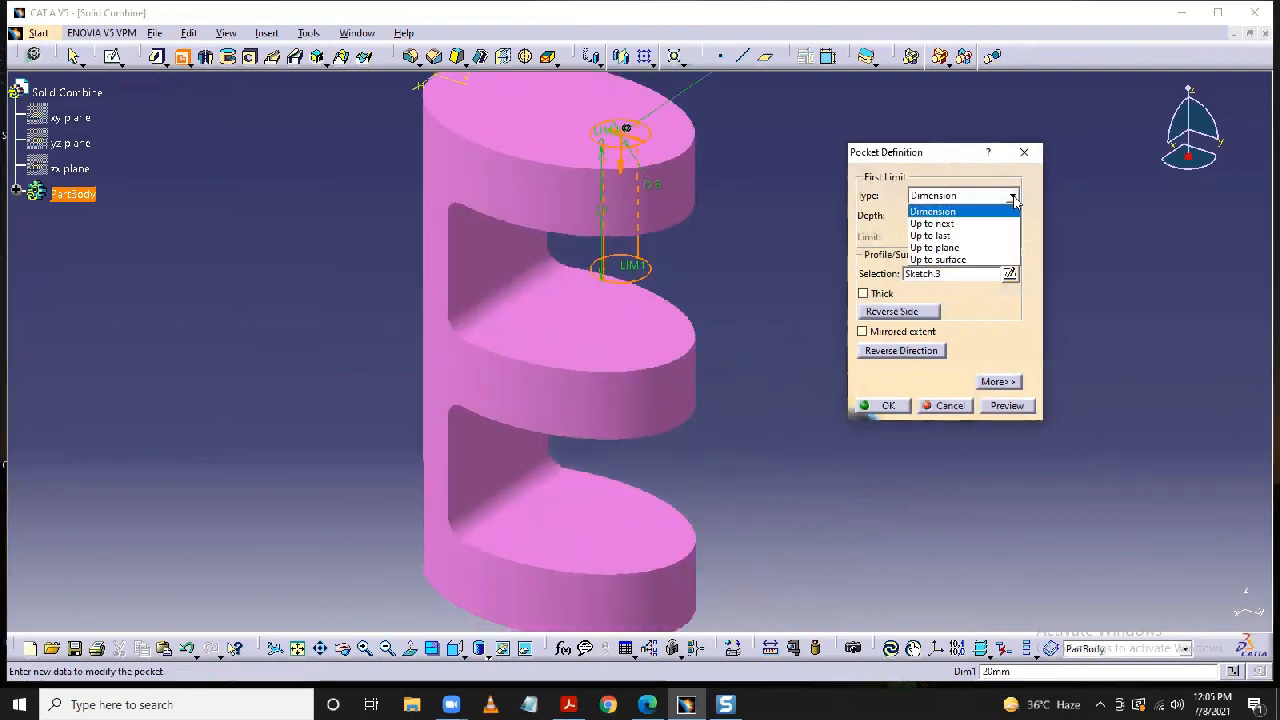
{"action": "left_click", "coordinate": [977, 237]}
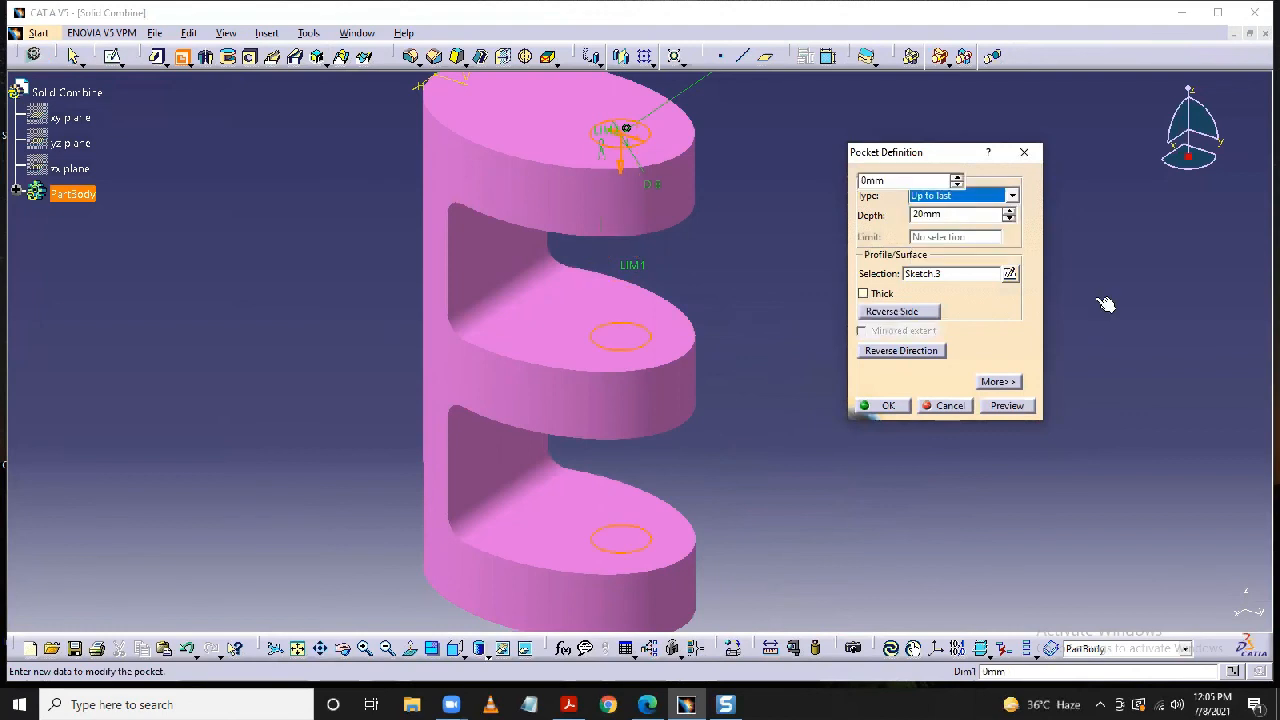
{"action": "left_click", "coordinate": [889, 405]}
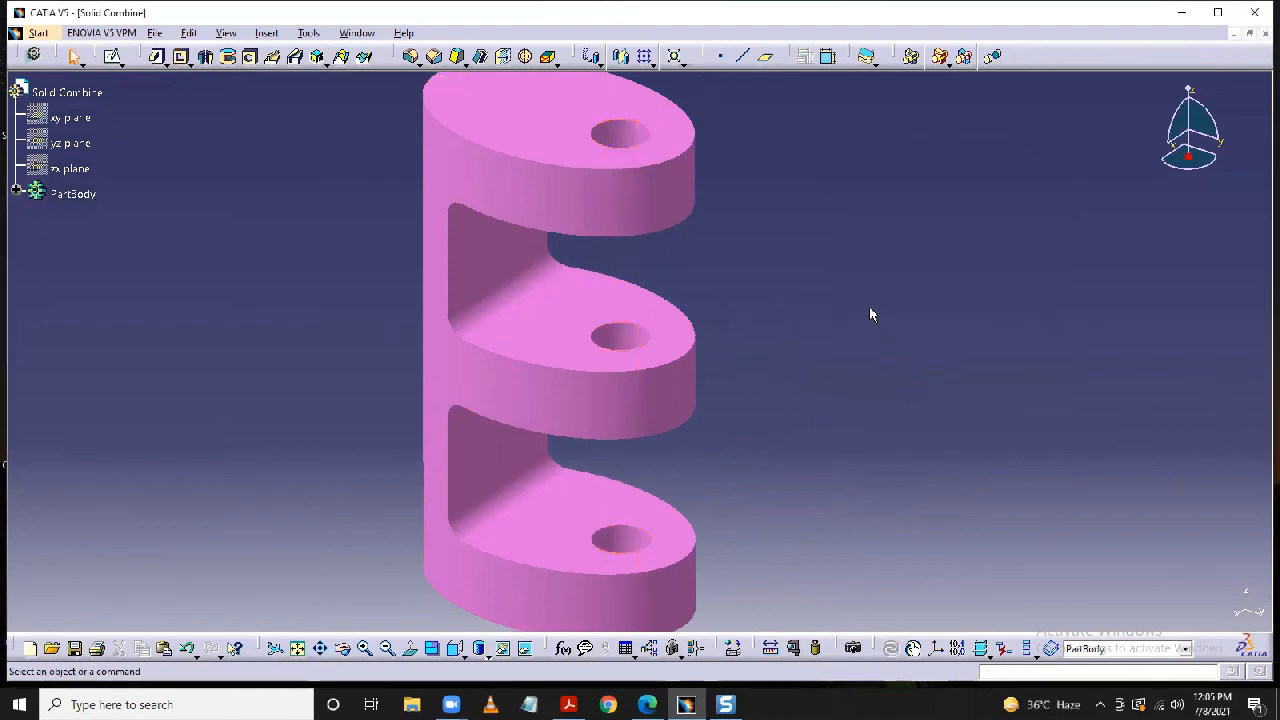
{"action": "middle_click_drag", "start_coordinate": [870, 308], "coordinate": [941, 338], "text": "ctrl"}
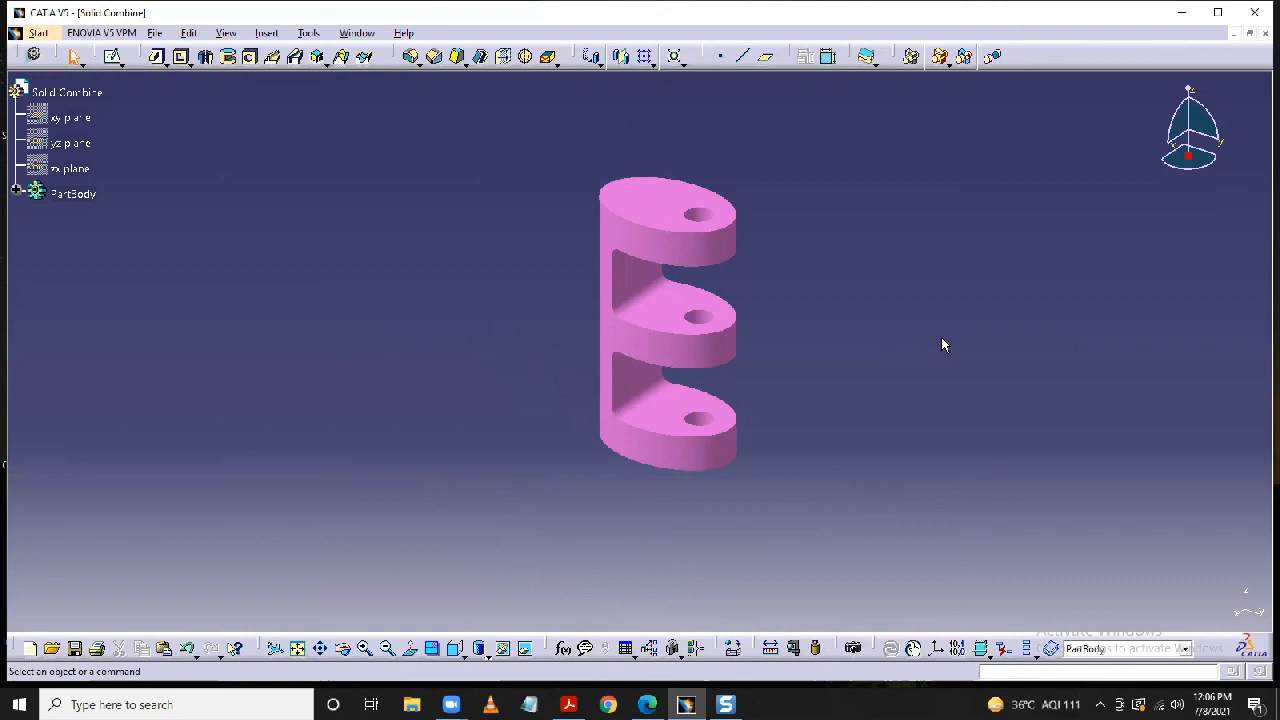
{"action": "middle_click_drag", "start_coordinate": [792, 280], "coordinate": [798, 310]}
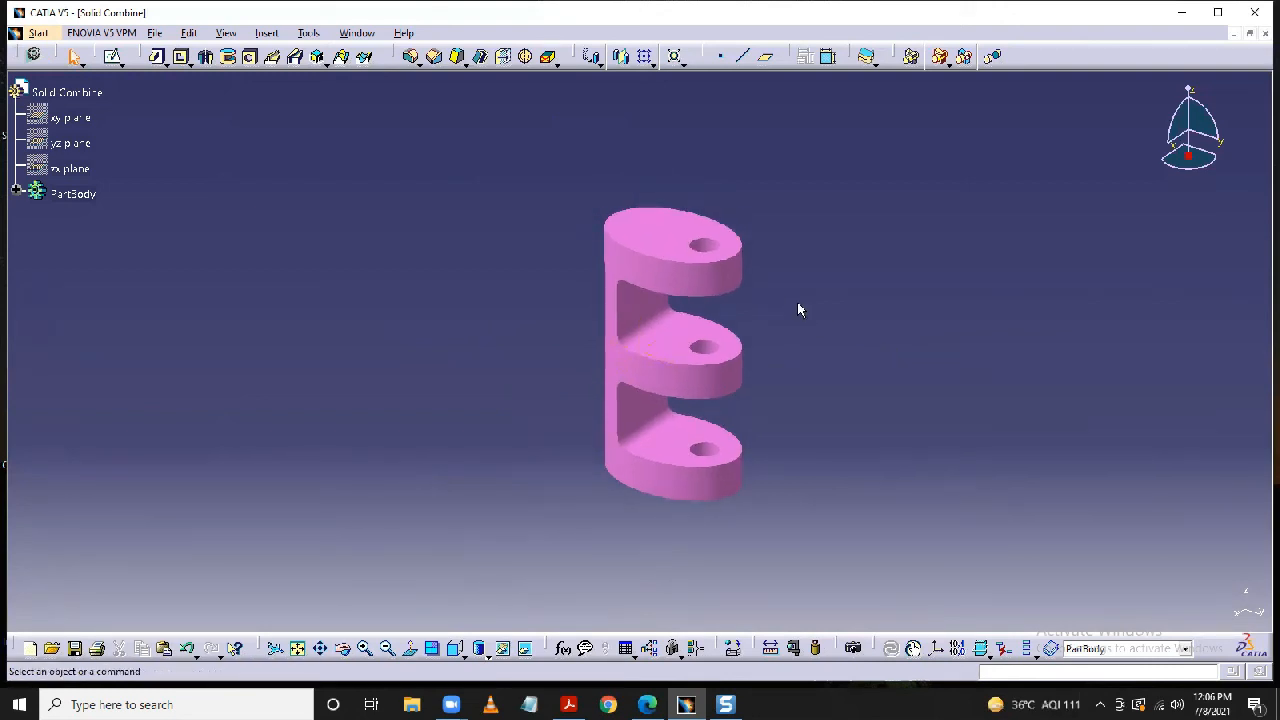